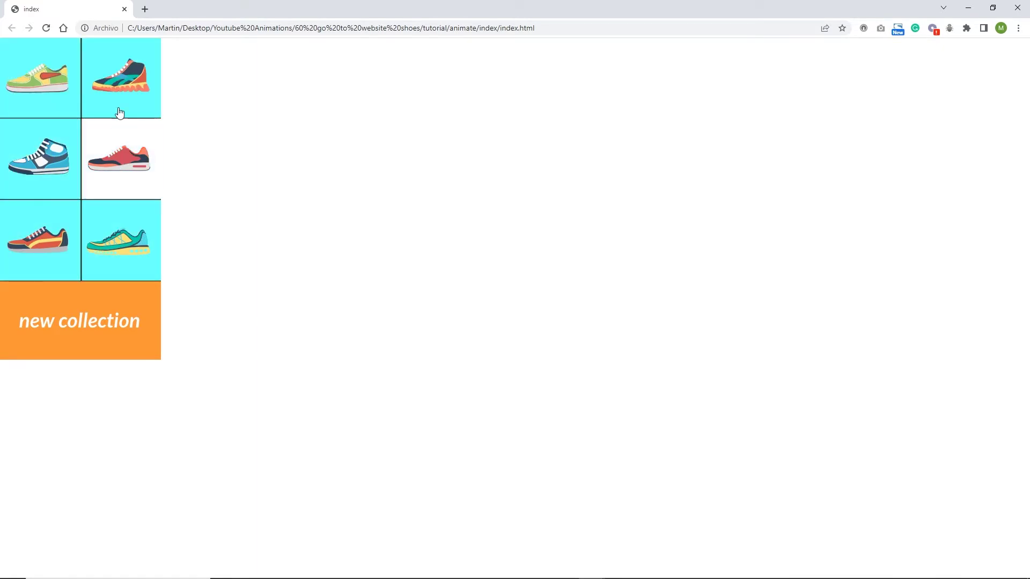
Step: Preview the finished banner's links by opening the green and the high-top shoe's product pages and closing each one
click(46, 89)
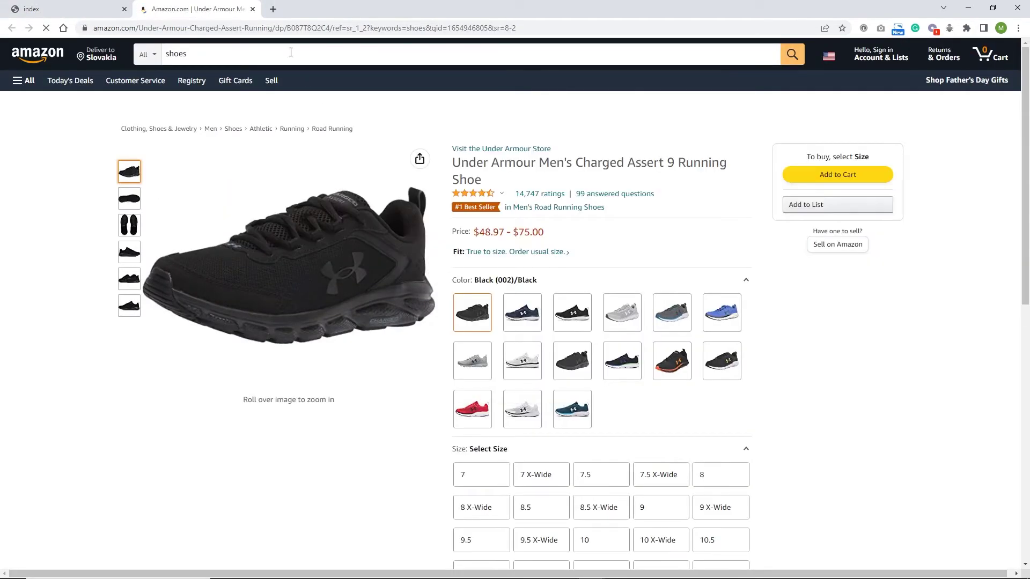
click(253, 9)
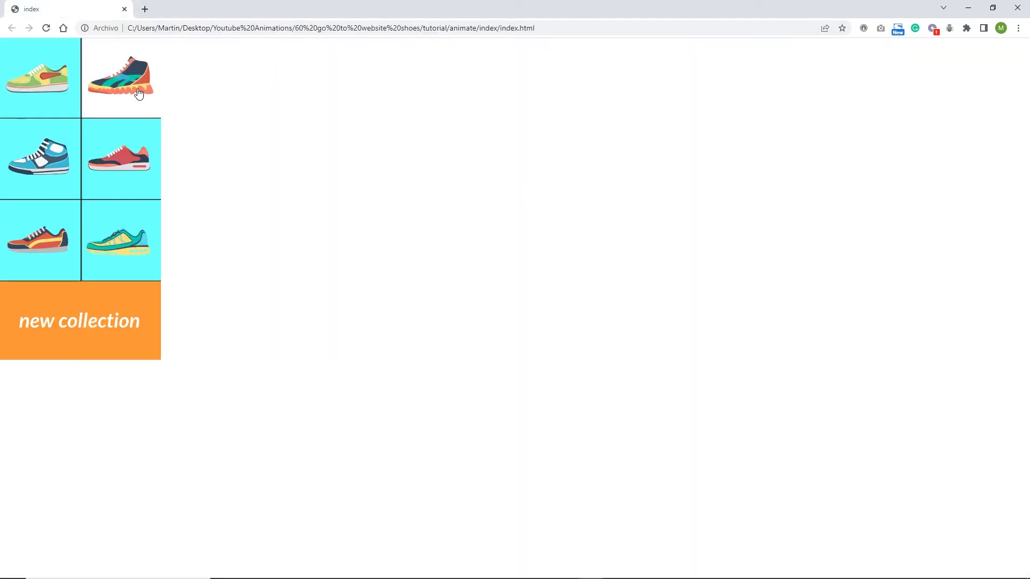
click(139, 93)
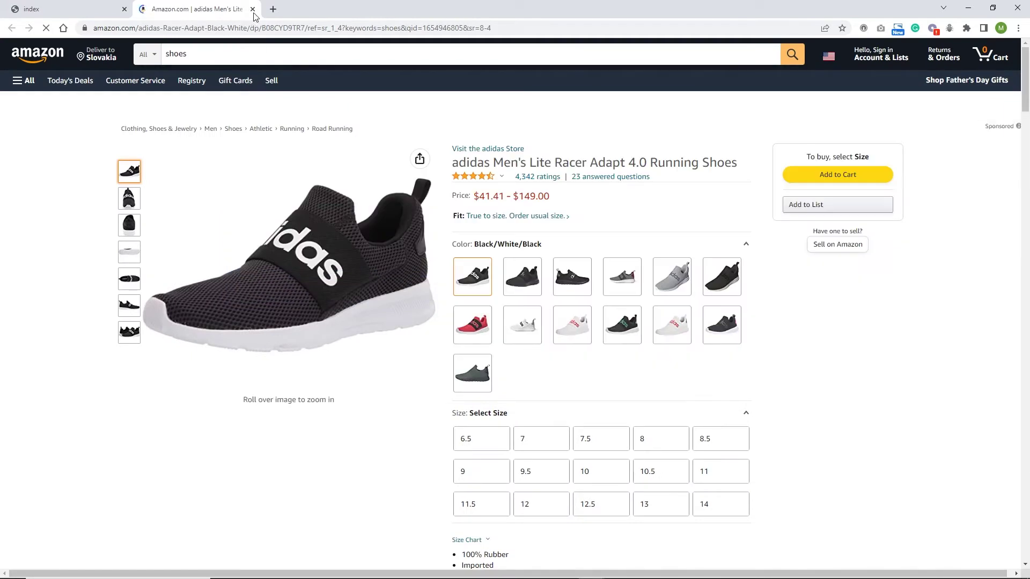
key(ctrl+w)
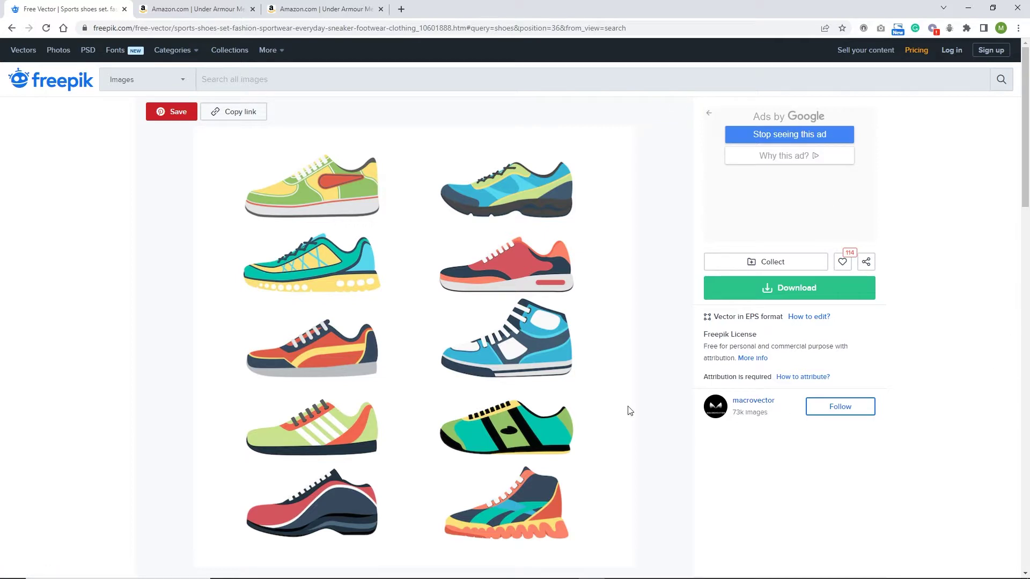
Step: In File Explorer, extract the sports shoes ZIP archive in place inside the tutorial project's freepik folder
click(381, 575)
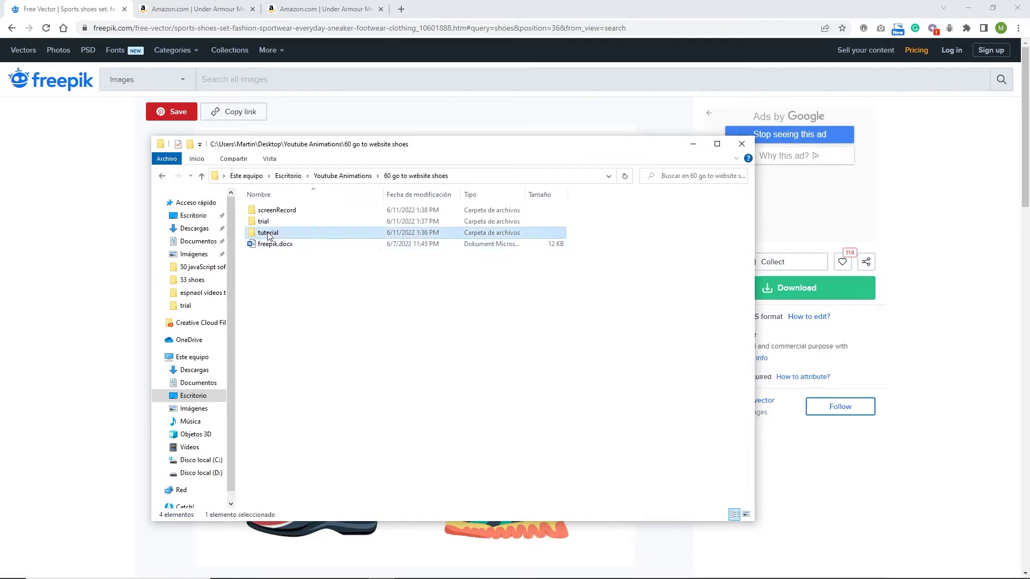
double_click(271, 233)
double_click(266, 210)
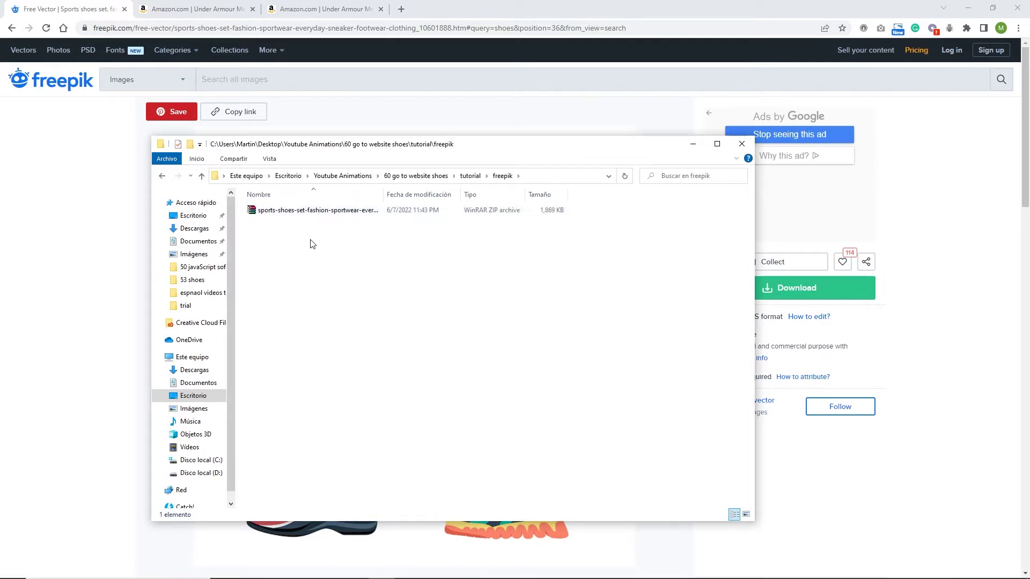
right_click(292, 213)
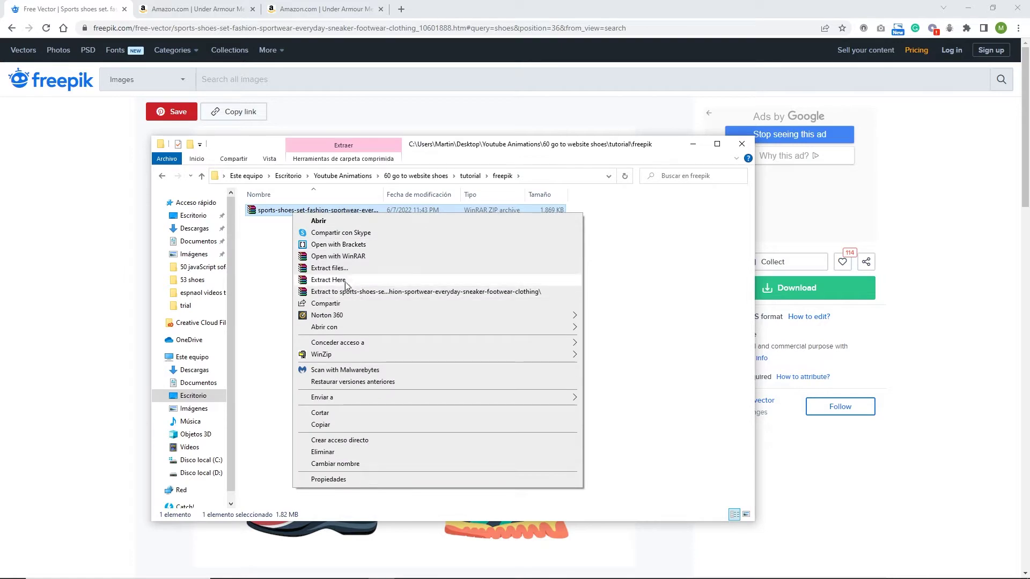
click(328, 279)
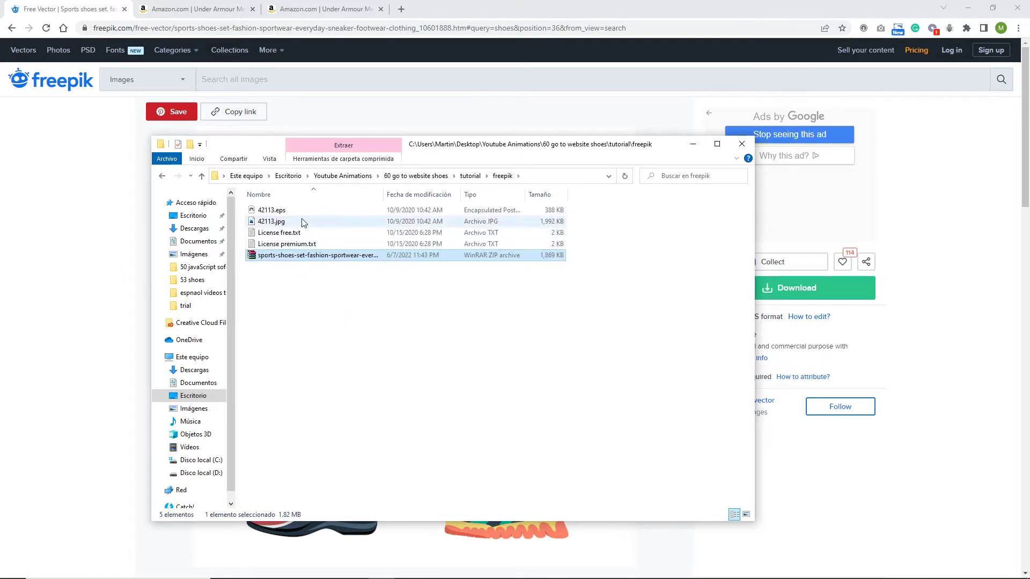
Step: Open 42113.eps in Illustrator and close shoes1.ai and the older 42113 document, keeping only the freshly opened artwork
double_click(278, 211)
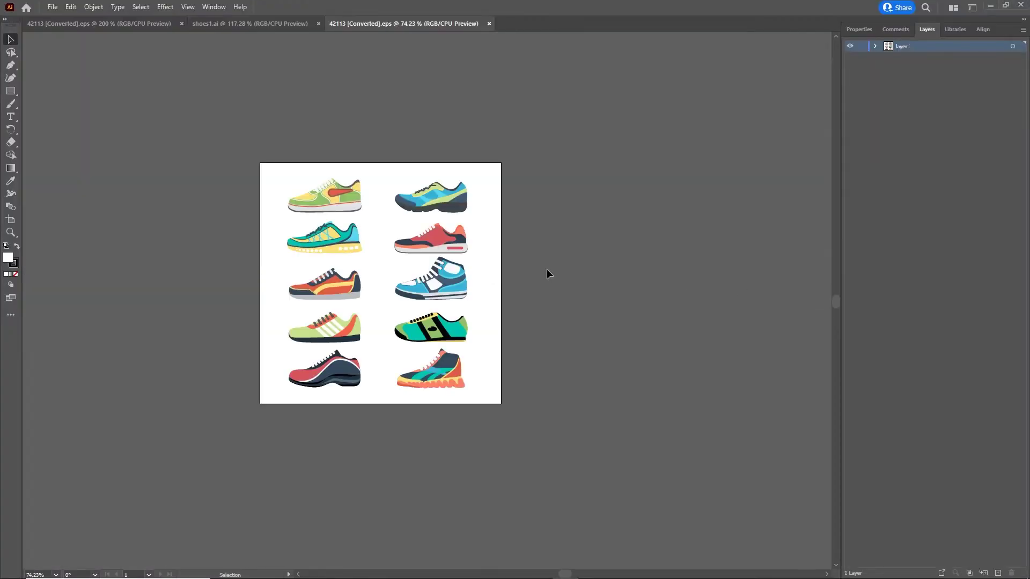
click(274, 24)
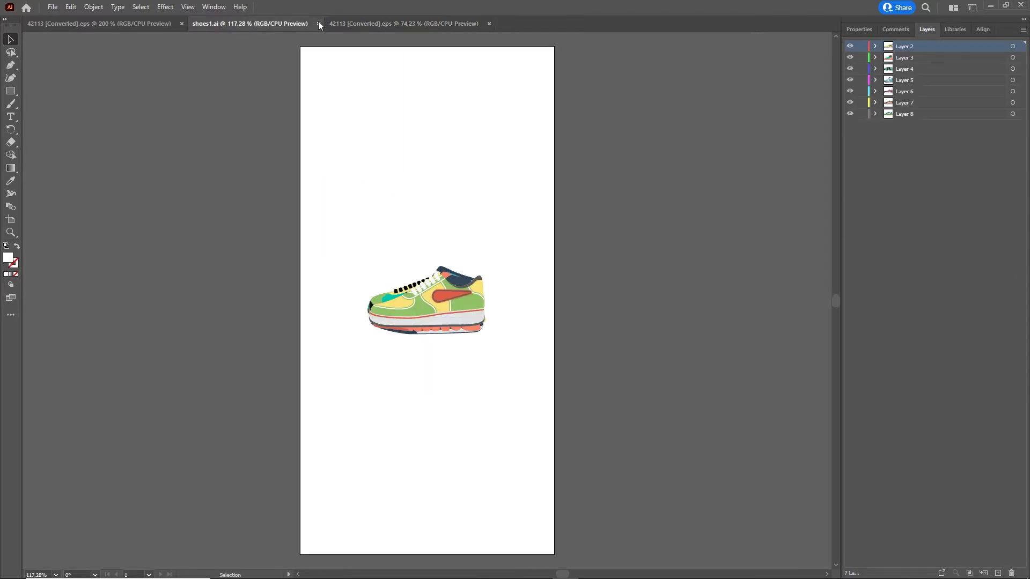
click(318, 24)
click(176, 24)
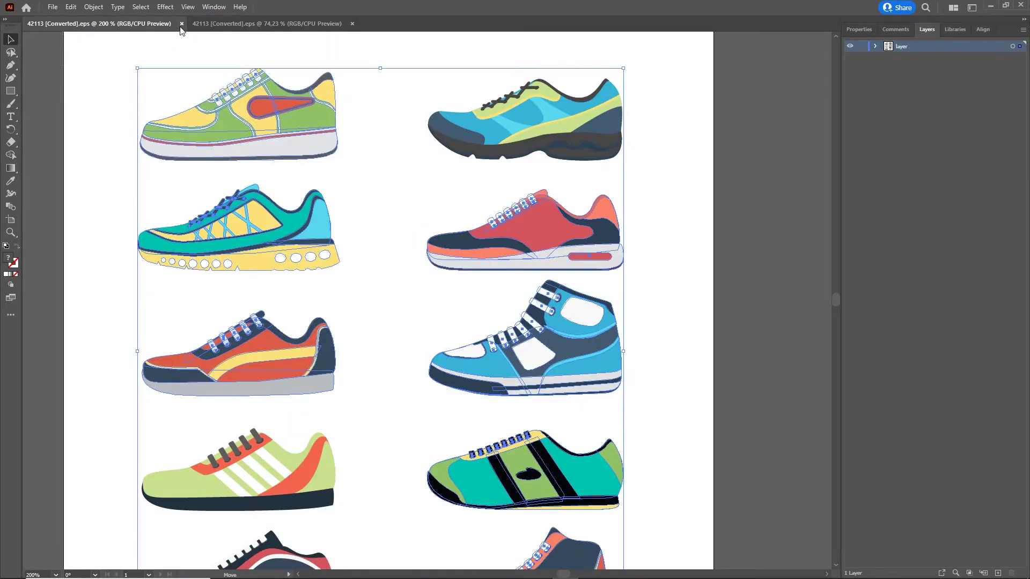
click(181, 24)
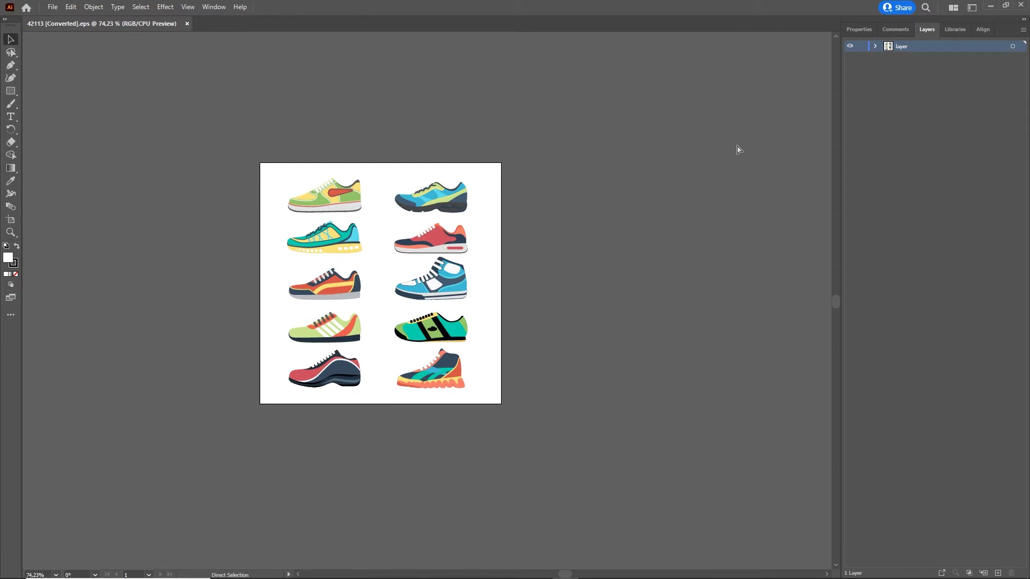
Step: Create a new document 300 px wide and 600 px high
key(ctrl+n)
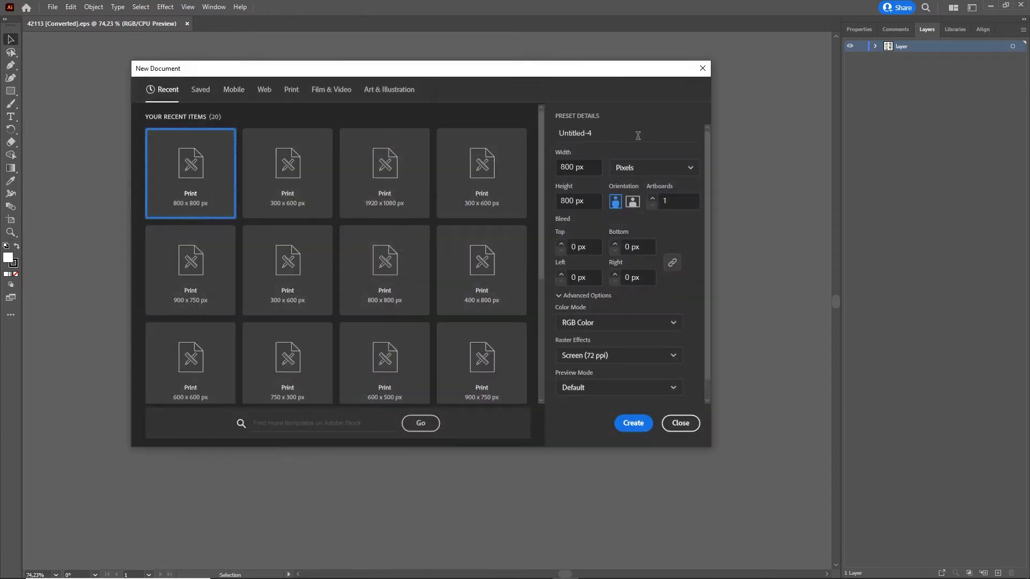
click(575, 166)
click(562, 167)
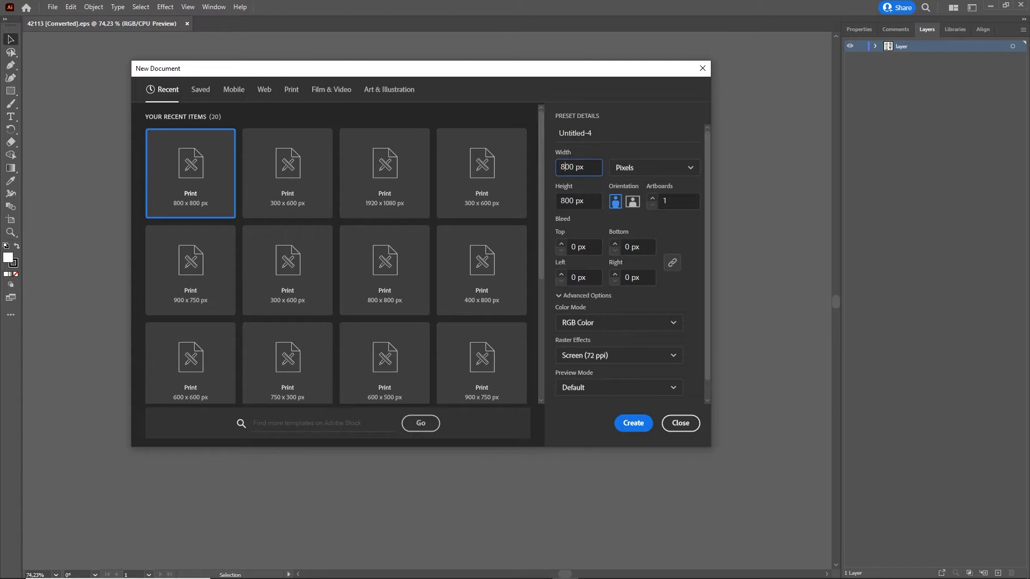
key(BackSpace)
text(3)
double_click(573, 201)
text(600)
click(643, 425)
Step: Transfer six shoes from the 42113 artwork into the new document: green-yellow, teal-yellow, red, blue high-top, orange and orange-soled high-top
click(153, 28)
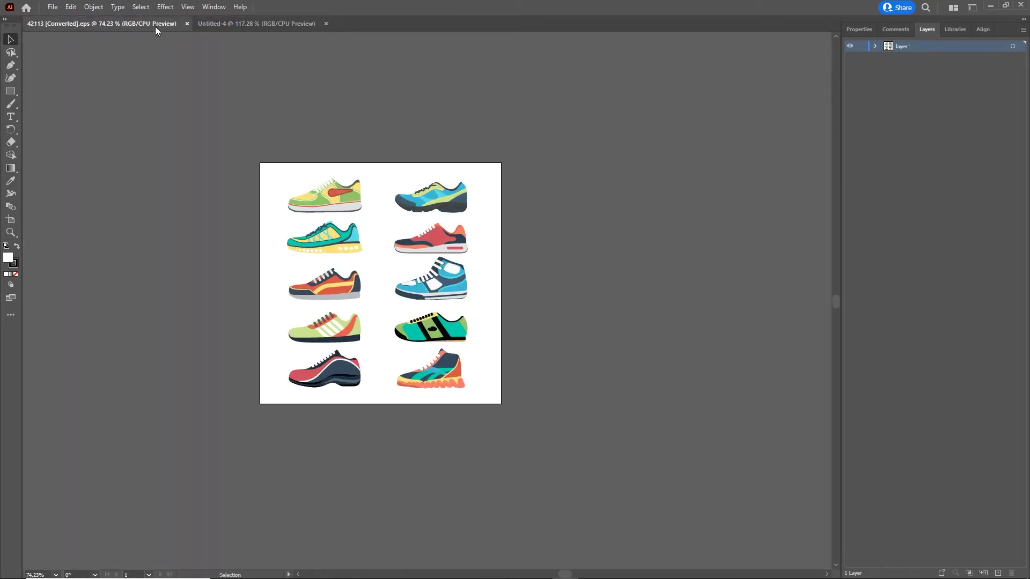
scroll(448, 201, up, 2)
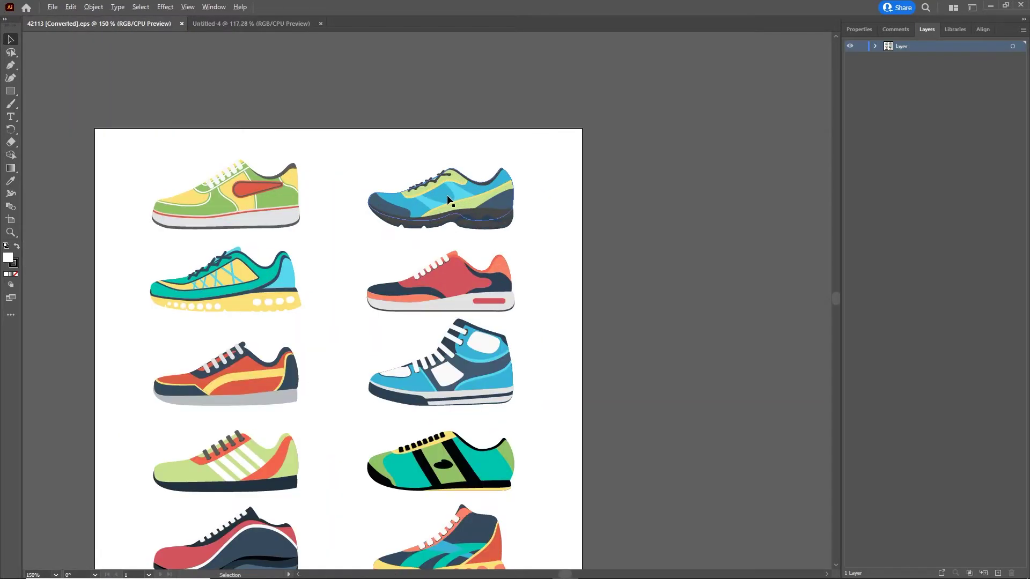
scroll(292, 173, down, 1)
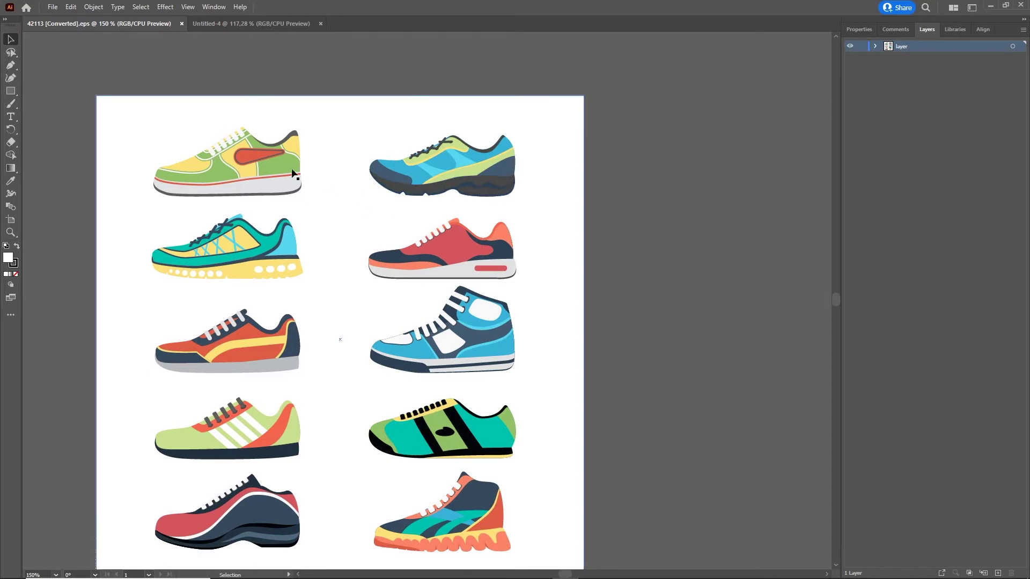
click(266, 165)
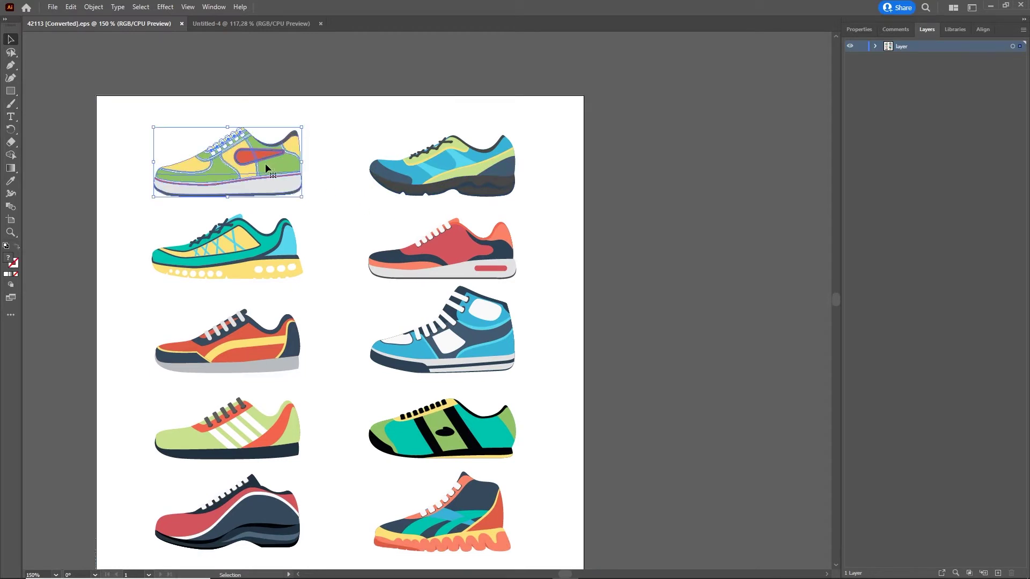
shift+click(236, 261)
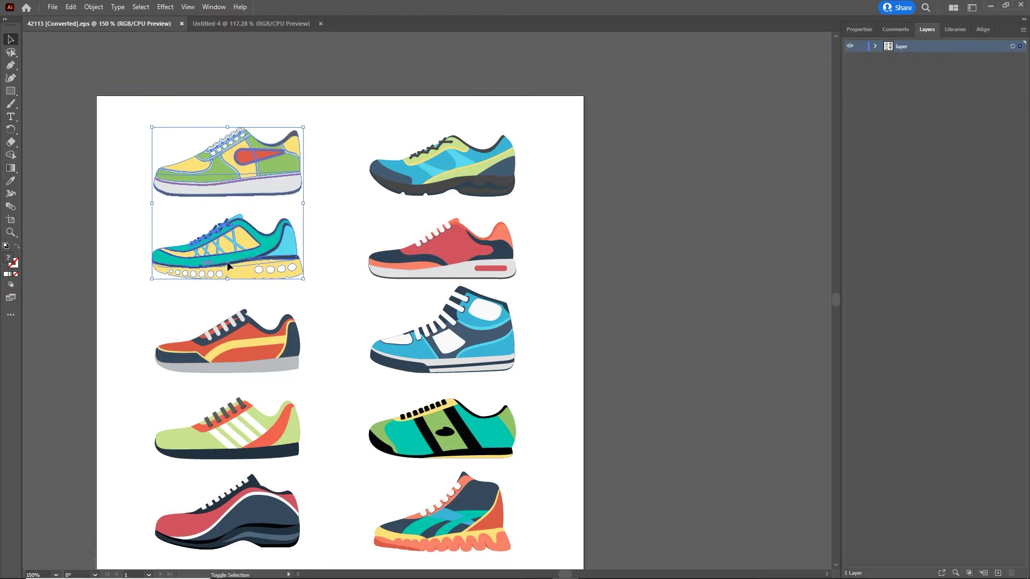
shift+click(477, 256)
shift+click(466, 327)
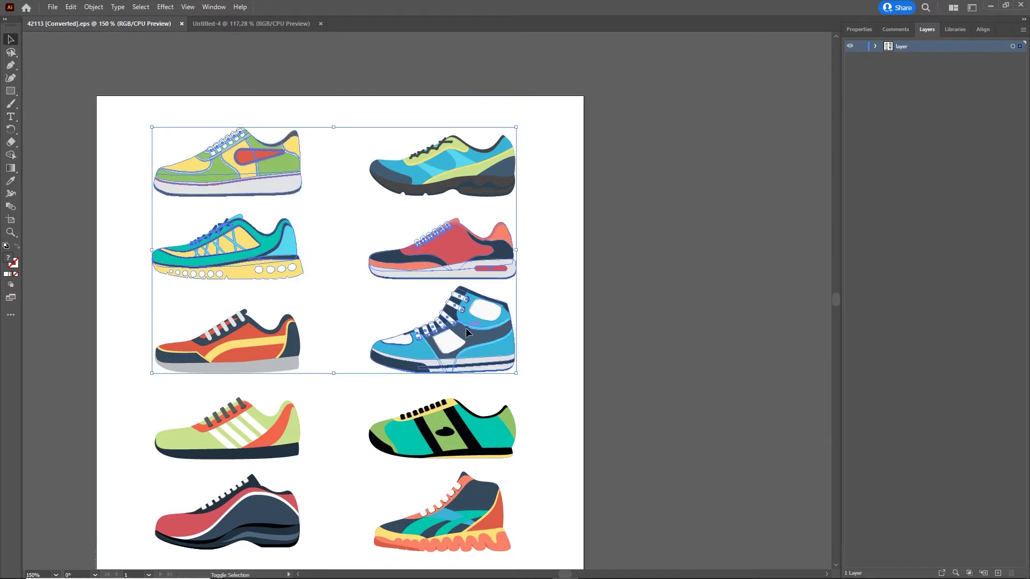
scroll(465, 321, down, 3)
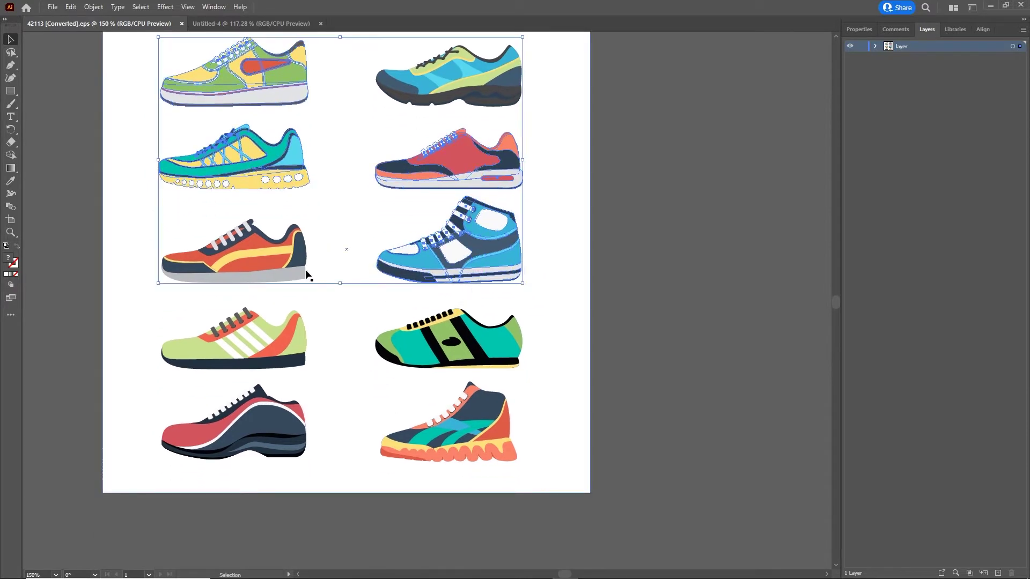
shift+click(263, 252)
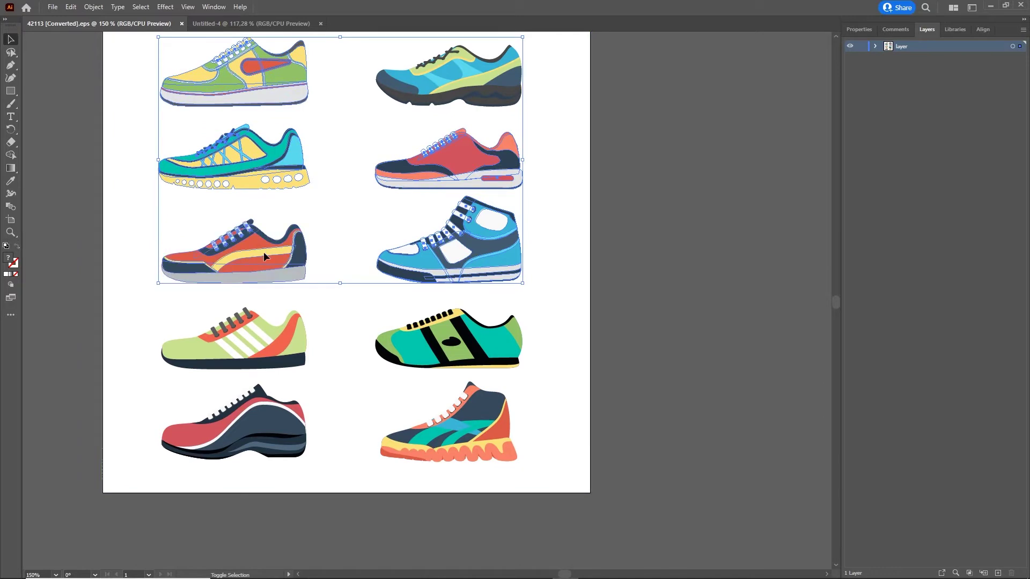
shift+click(481, 424)
drag(500, 248, 577, 350)
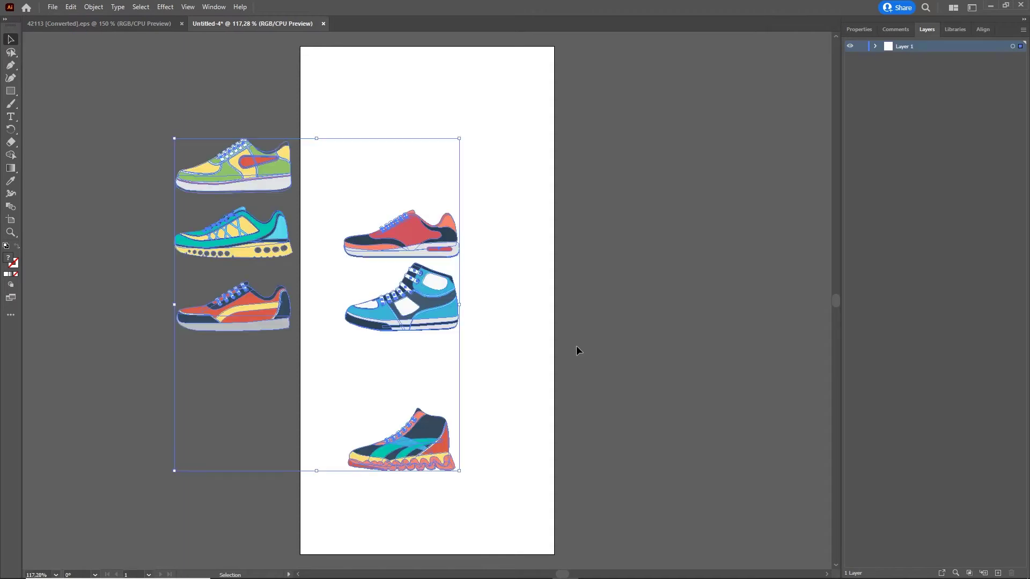
scroll(550, 294, right, 1)
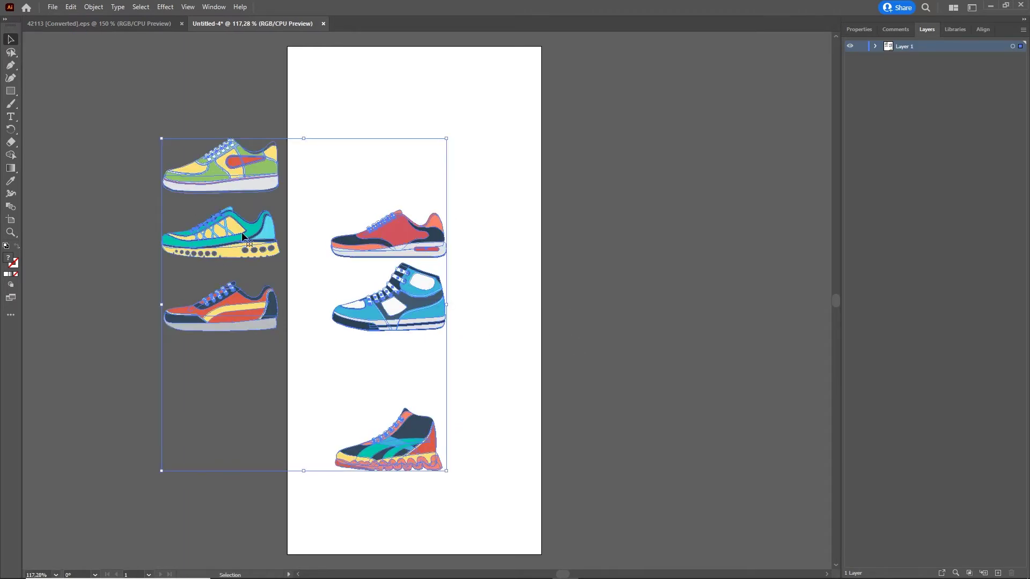
click(614, 466)
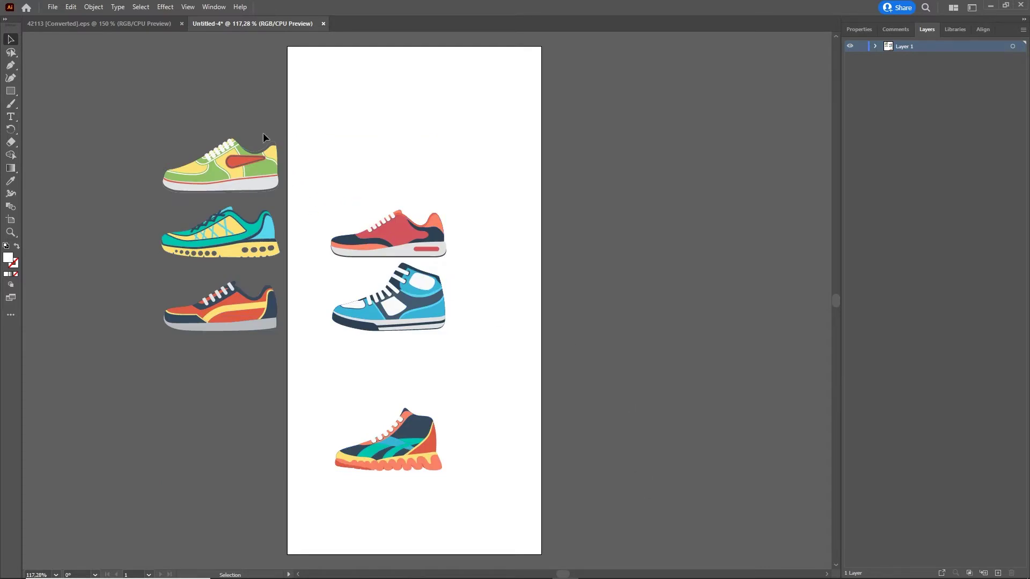
Step: Align all six shoes to the artboard's horizontal and vertical centre so they stack on one another
click(216, 9)
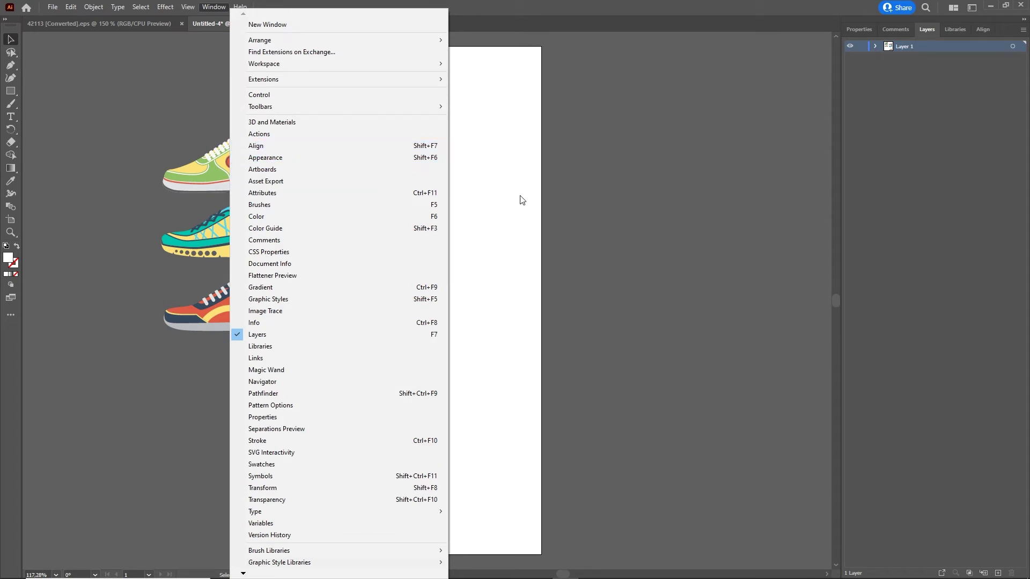
click(637, 227)
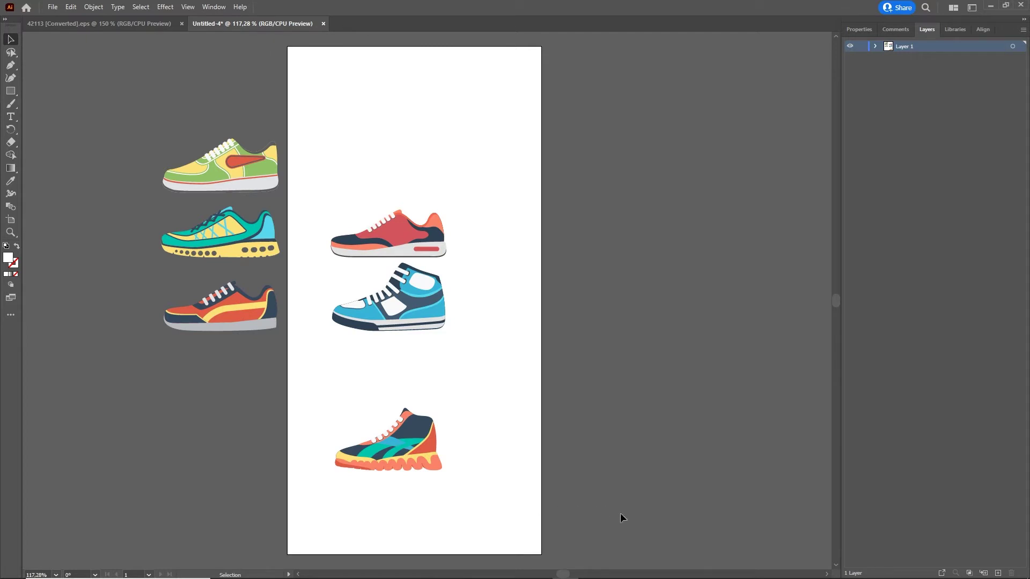
drag(620, 514, 108, 81)
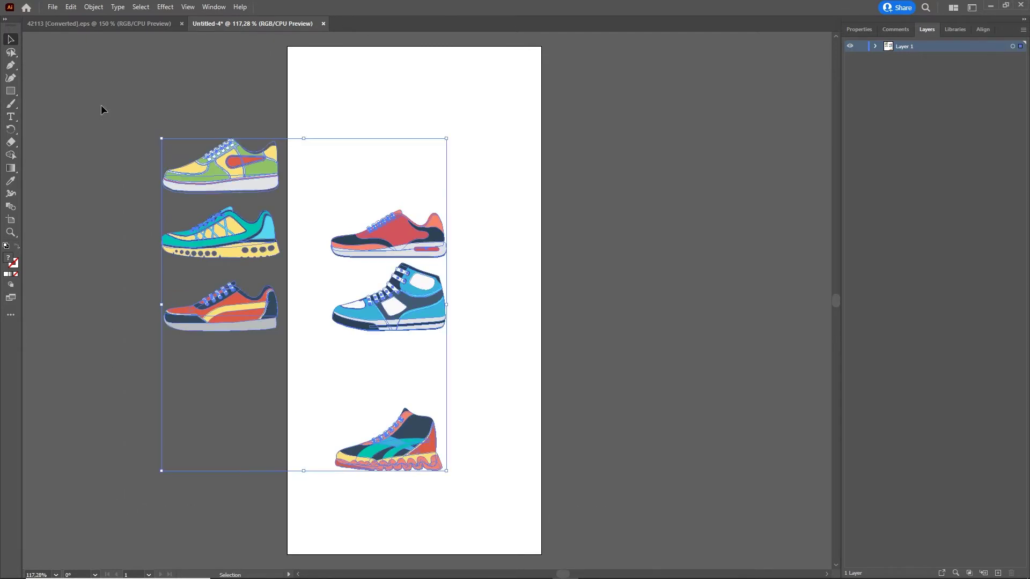
click(983, 29)
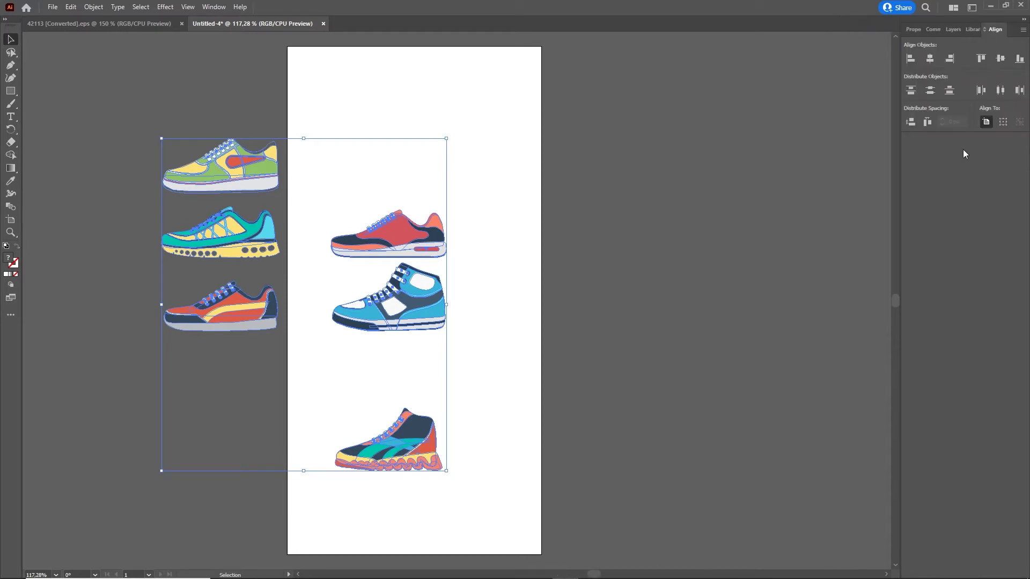
click(929, 58)
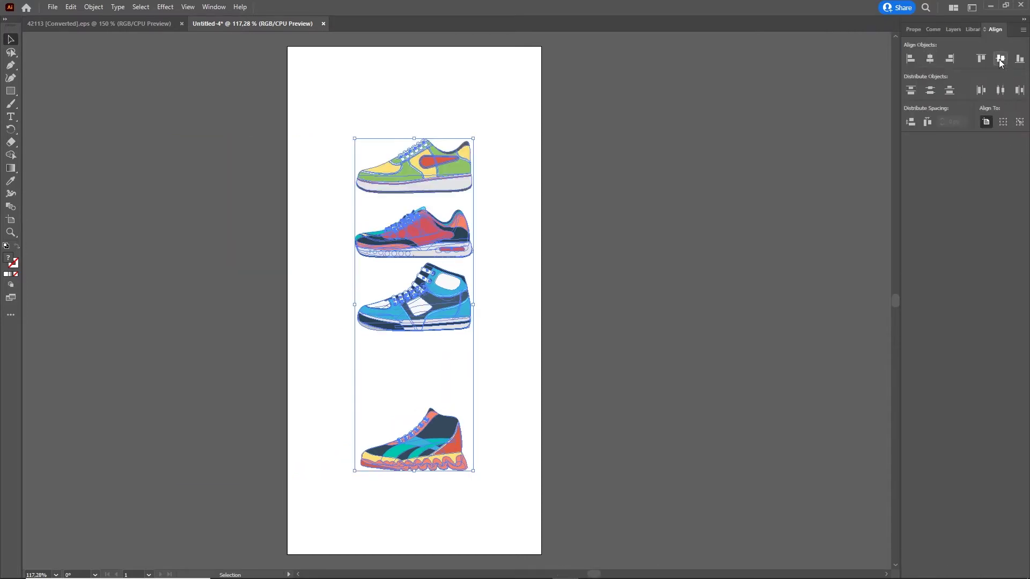
click(1000, 59)
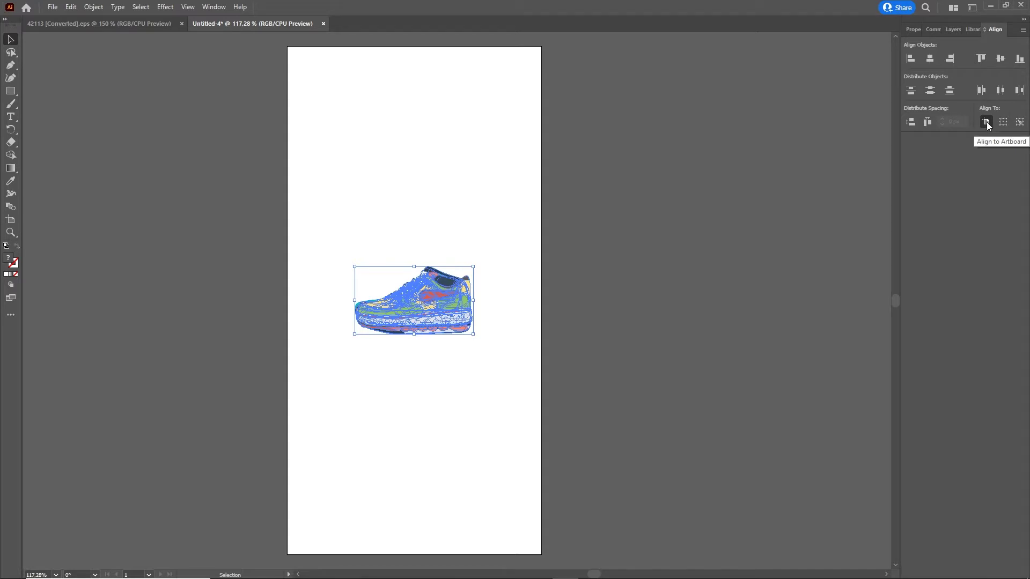
click(726, 306)
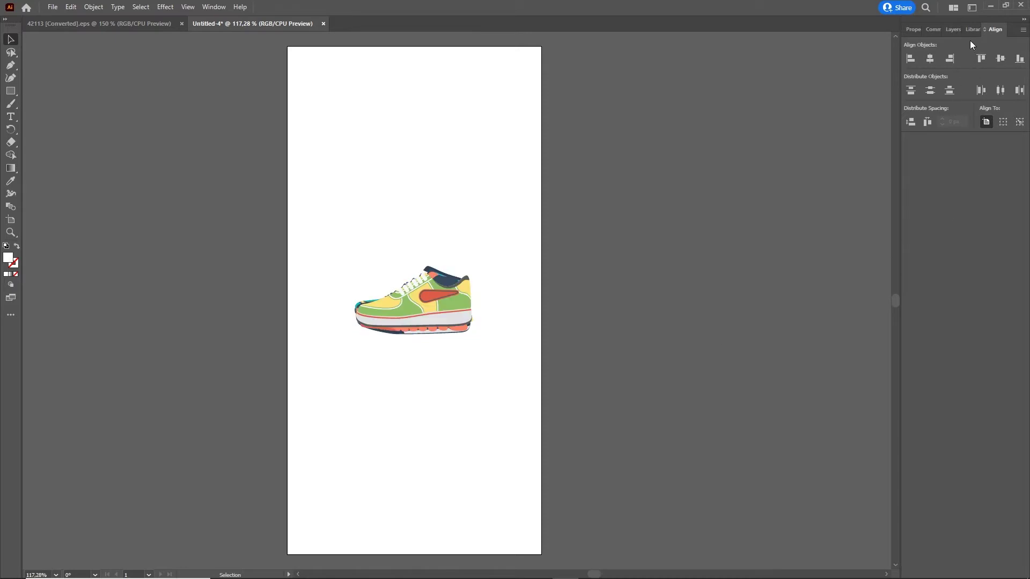
Step: Release the contents of Layer 1 to separate layers using the Sequence option
click(954, 30)
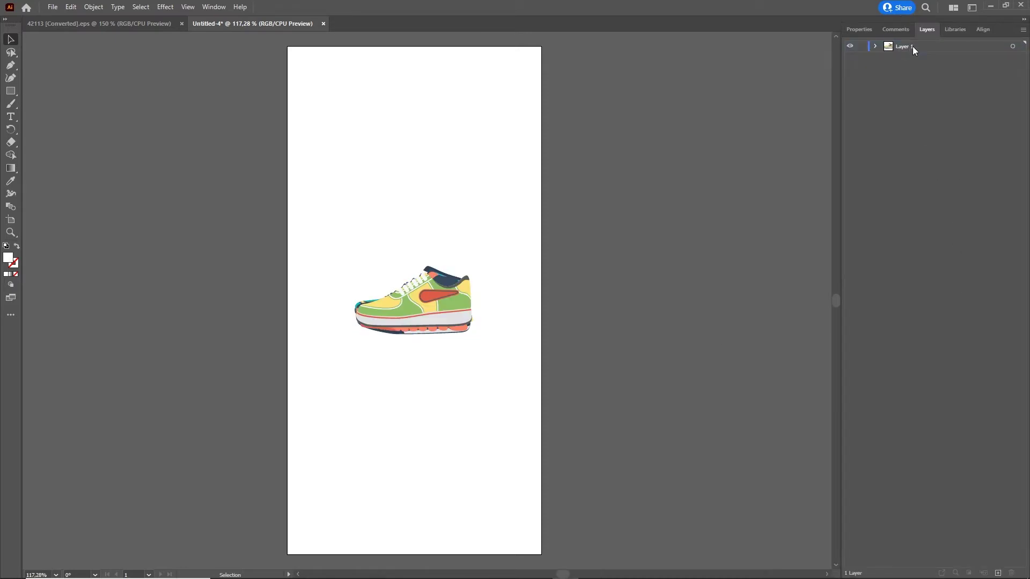
click(1023, 30)
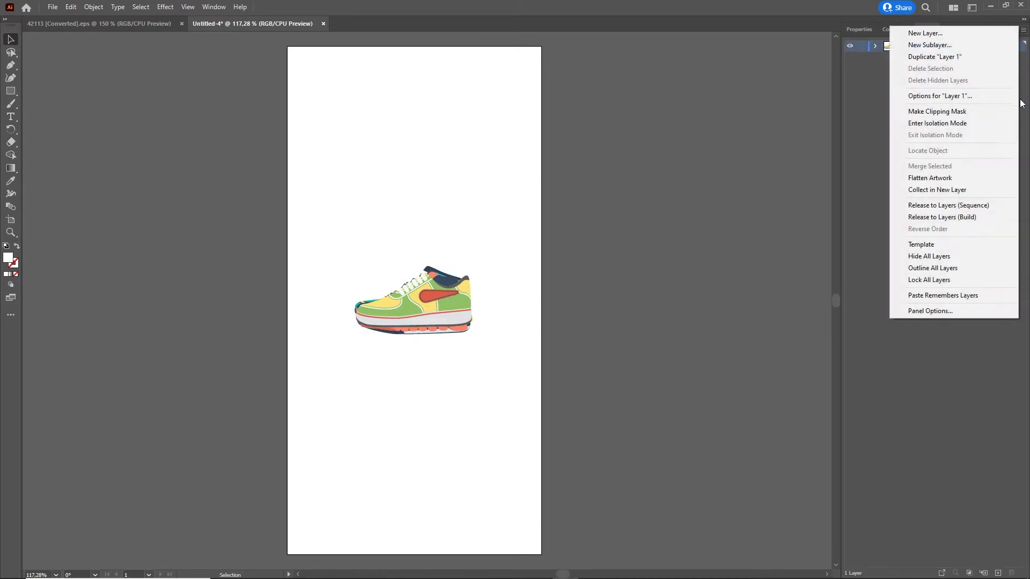
click(945, 206)
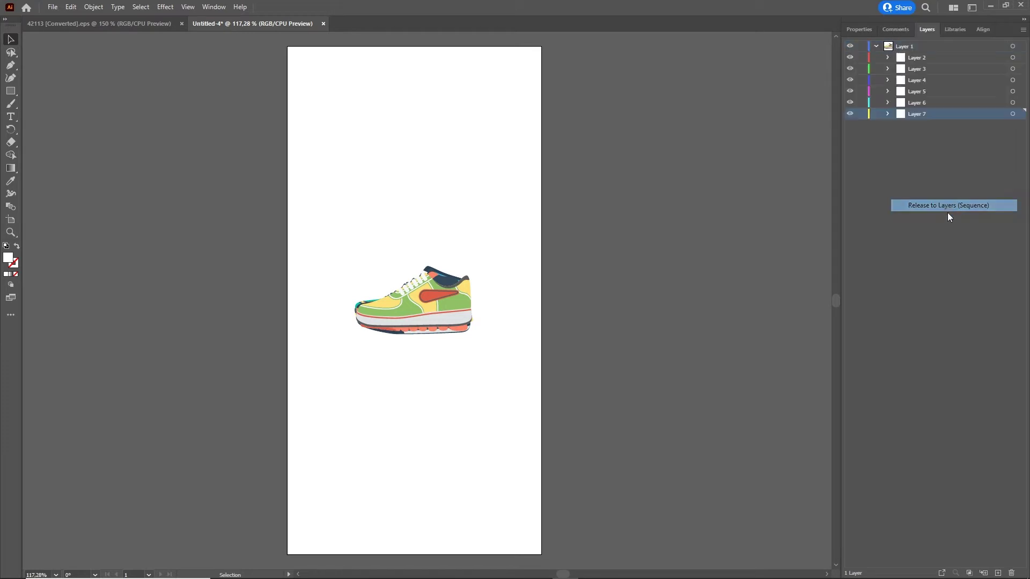
Step: Move Layer 2 through Layer 7 out of Layer 1 to the top level and delete the emptied Layer 1
click(916, 59)
shift+click(918, 115)
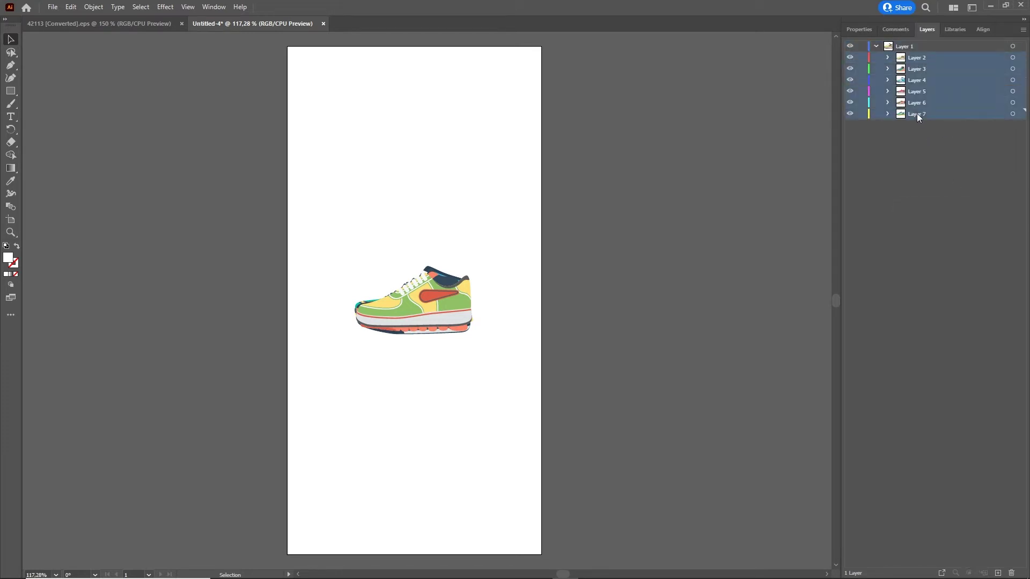
drag(921, 81, 917, 221)
click(909, 49)
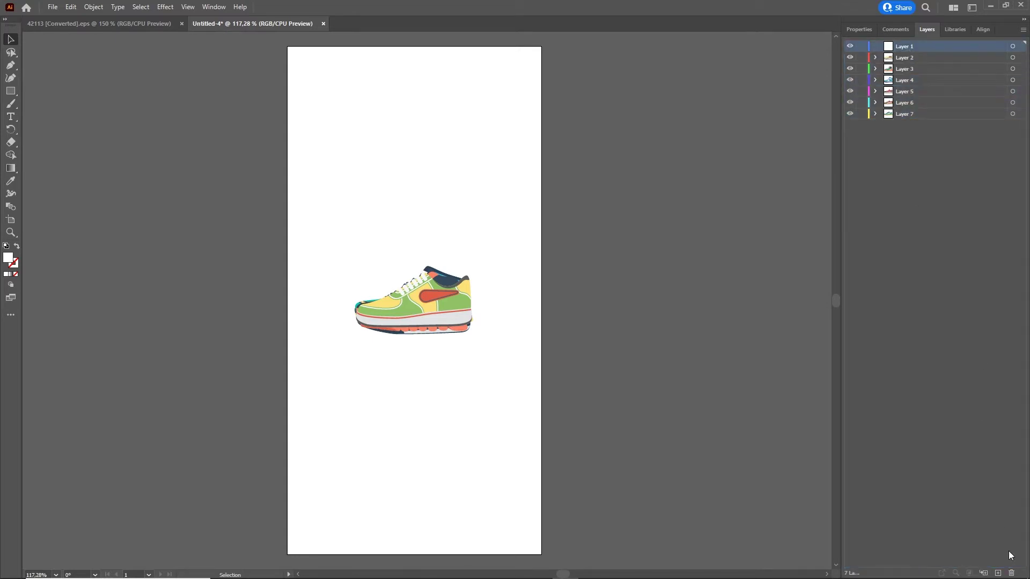
click(1012, 573)
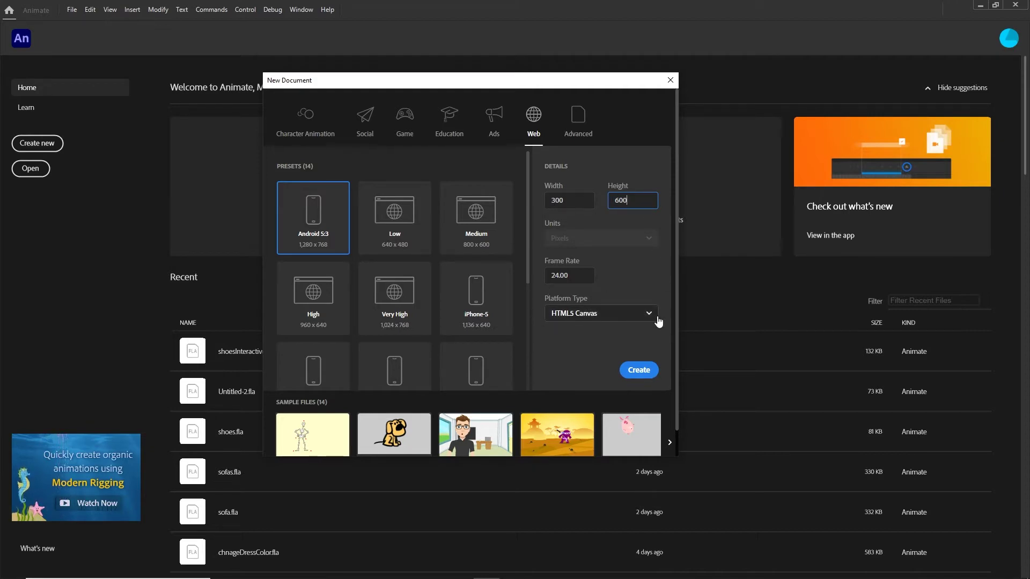
Step: Create a 300 x 600 HTML5 Canvas document in Animate and import shoesInteractive.ai to its stage, converting the layers to Animate layers
click(639, 370)
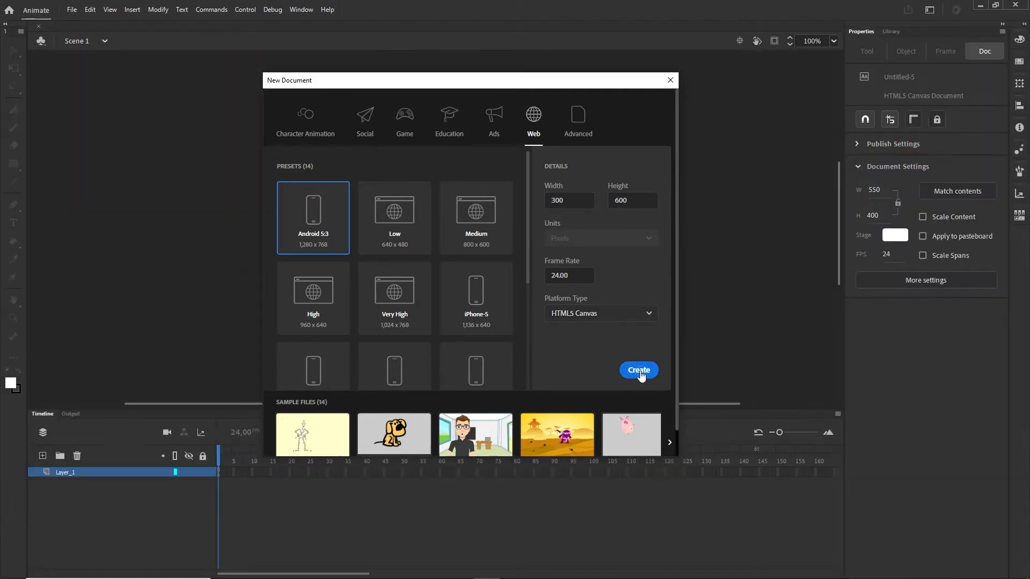
click(381, 568)
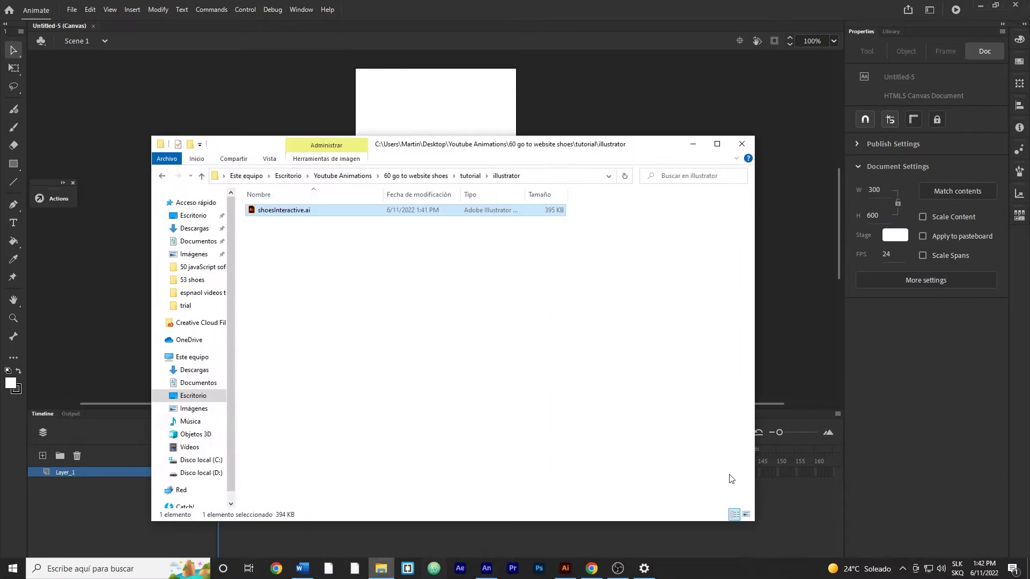
drag(290, 211, 441, 110)
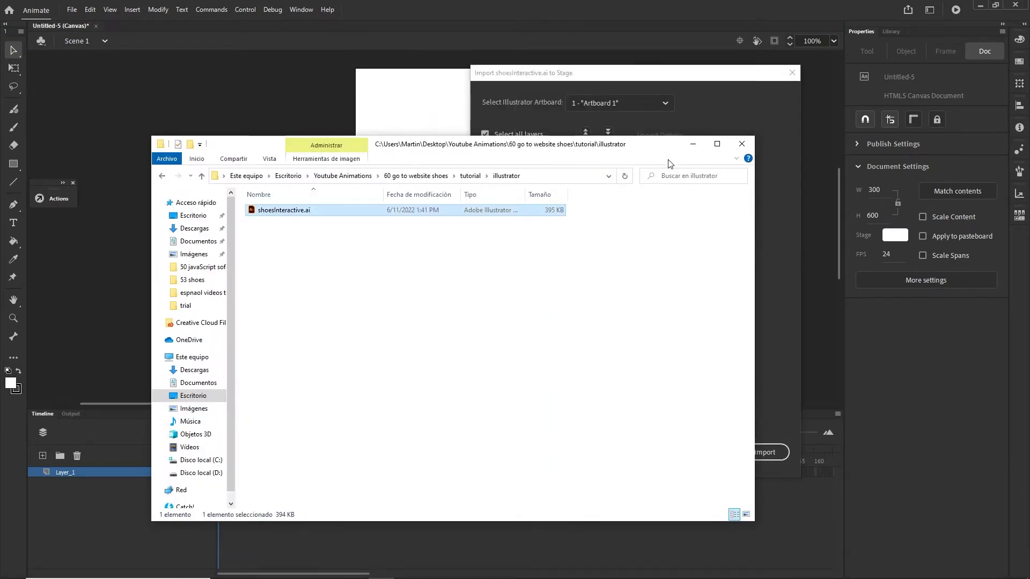
click(715, 120)
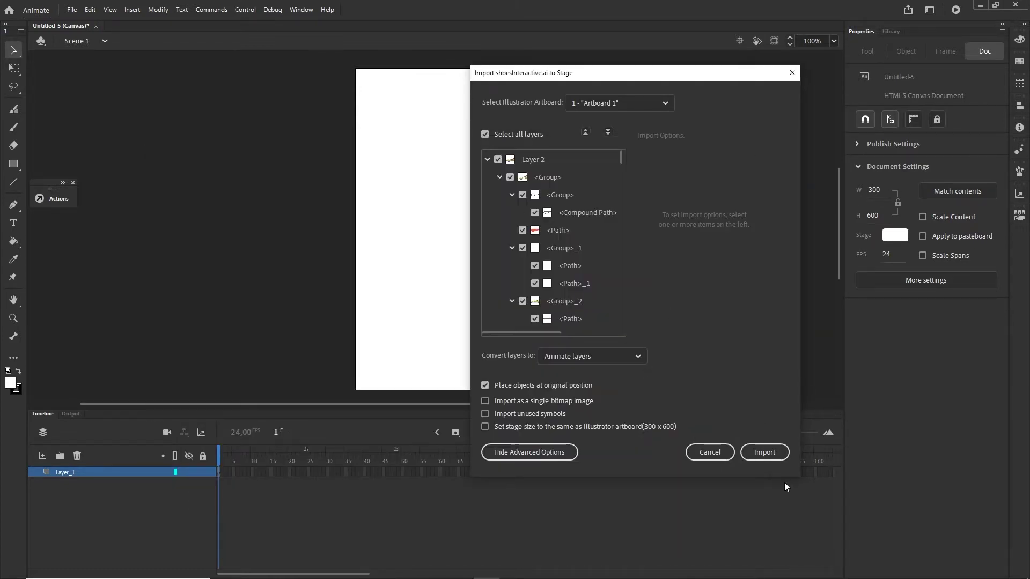
click(764, 453)
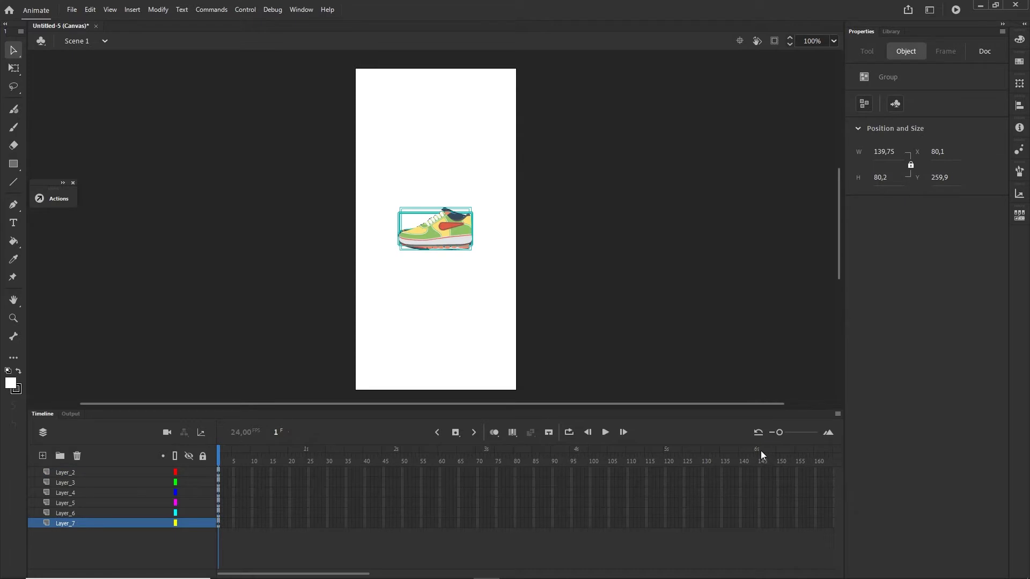
click(577, 308)
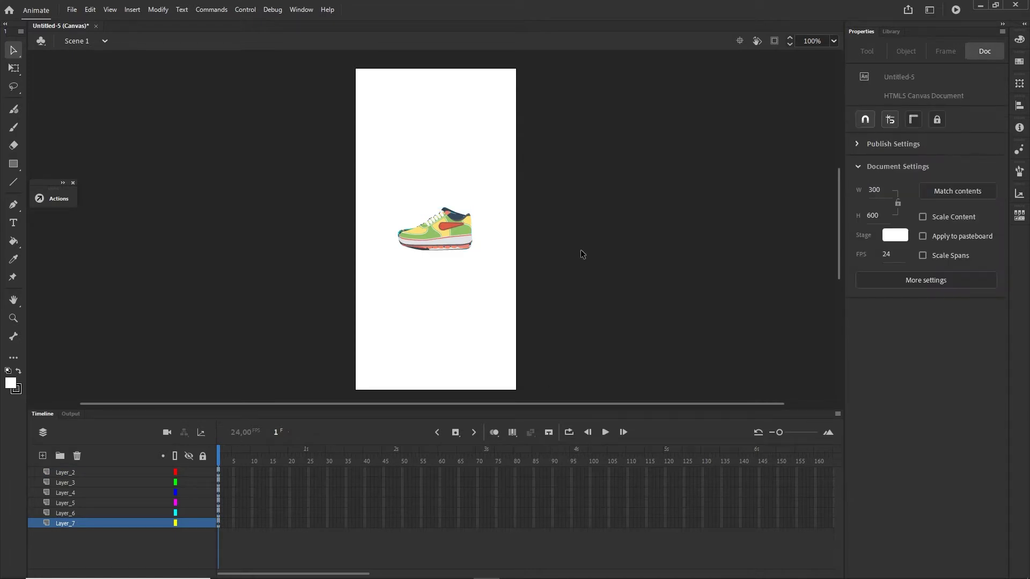
click(456, 241)
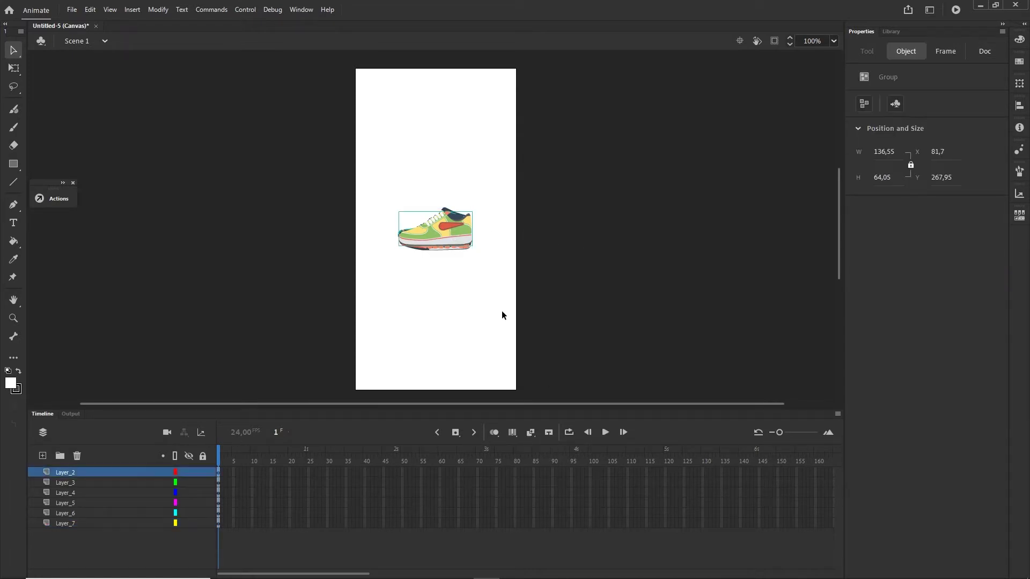
scroll(465, 253, up, 1)
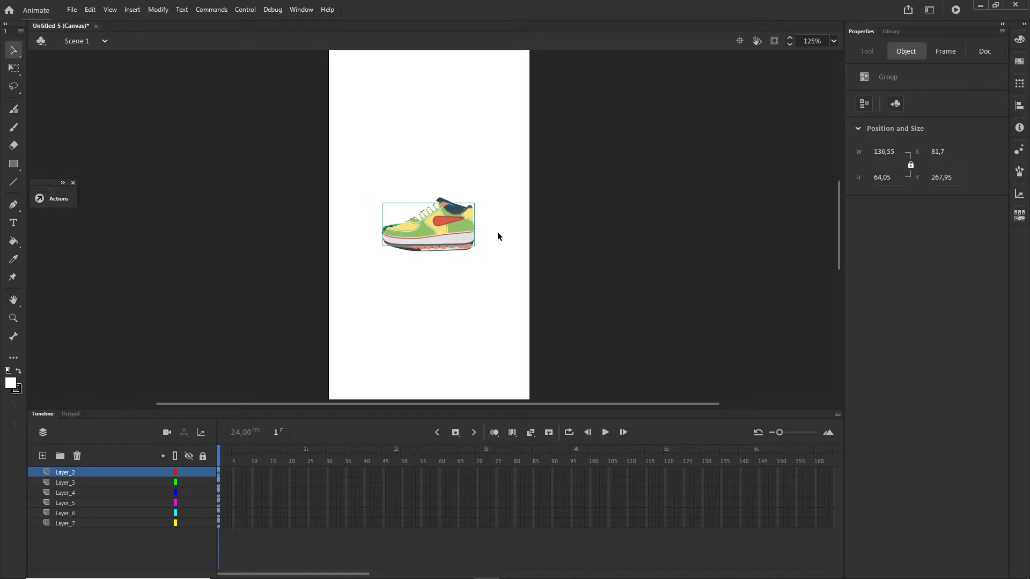
drag(493, 282, 450, 136)
drag(471, 230, 536, 132)
key(ctrl+z)
key(ctrl+z)
key(ctrl+z)
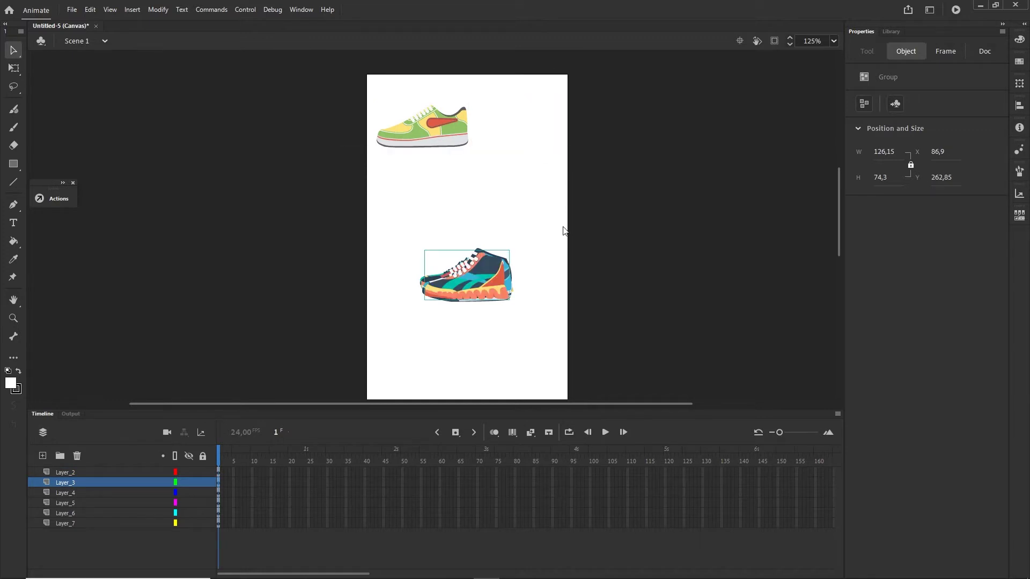
Step: Select all six stacked shoes and scale them down together to about 118.5 px wide
drag(544, 324, 378, 206)
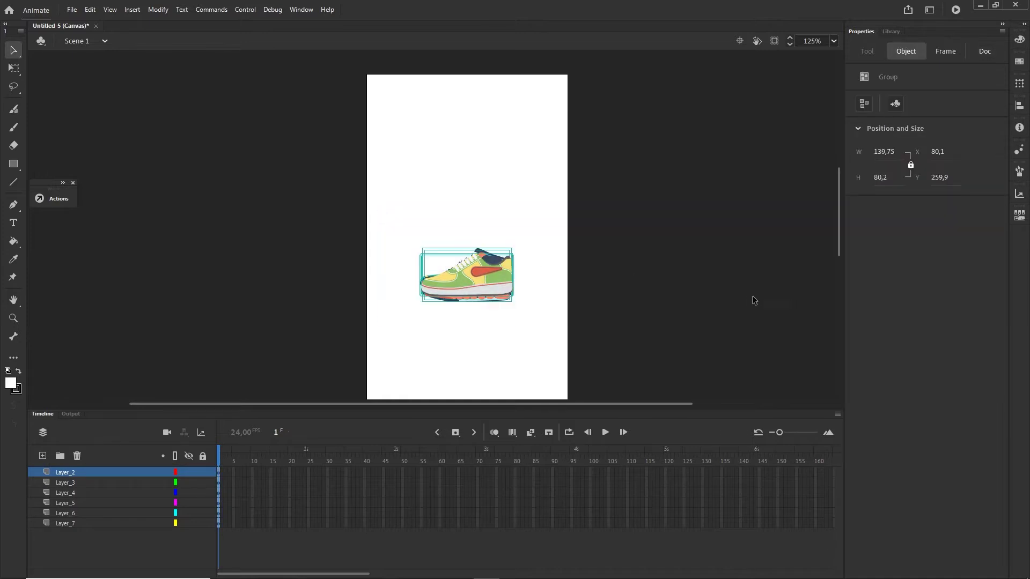
key(q)
scroll(507, 299, up, 3)
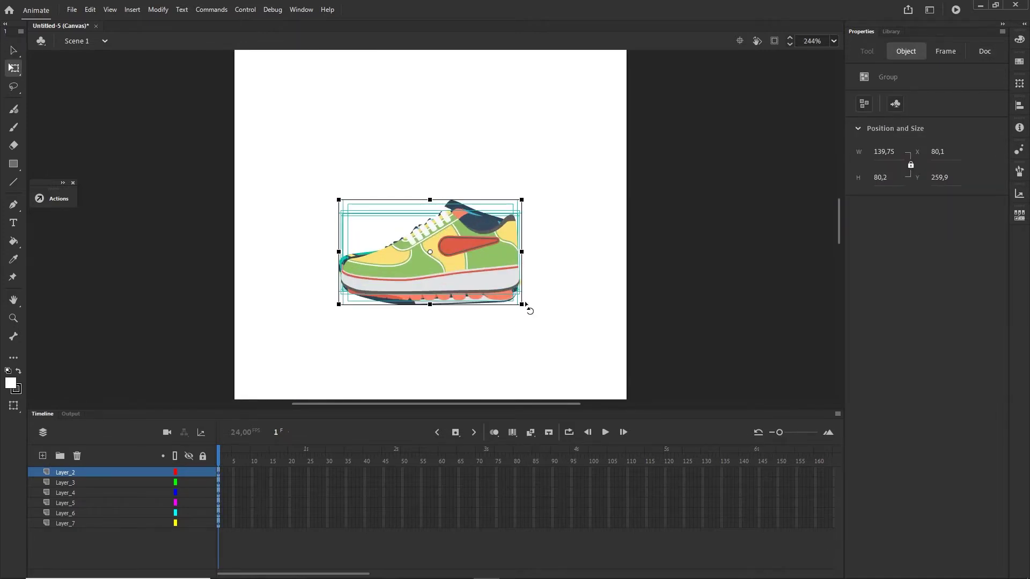
drag(518, 301, 508, 296)
key(ctrl+1)
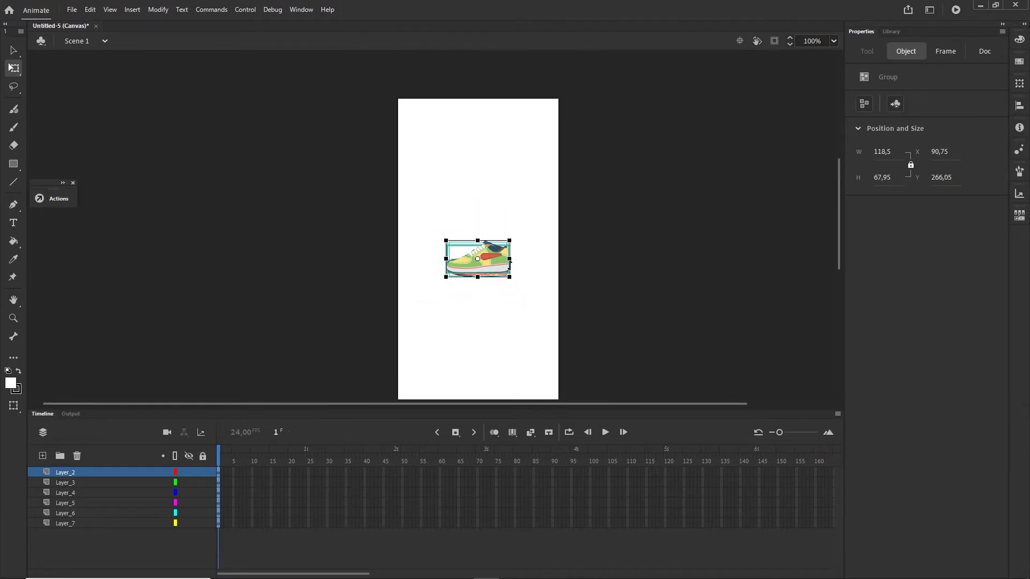
click(573, 275)
Step: Spread the six stacked shoes across the stage in a grid of two columns and three rows
drag(493, 268, 455, 159)
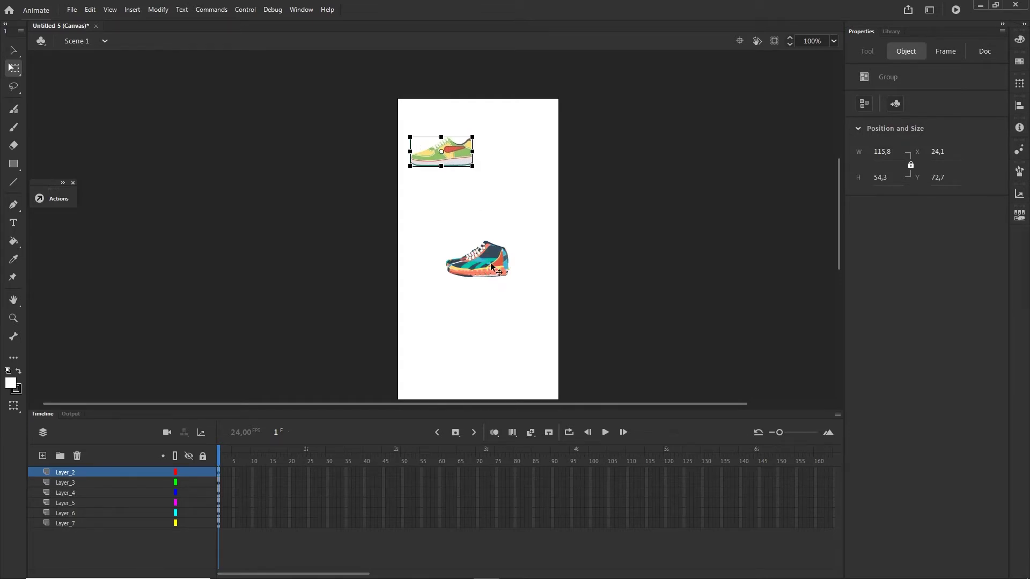
drag(491, 268, 526, 157)
drag(485, 263, 447, 310)
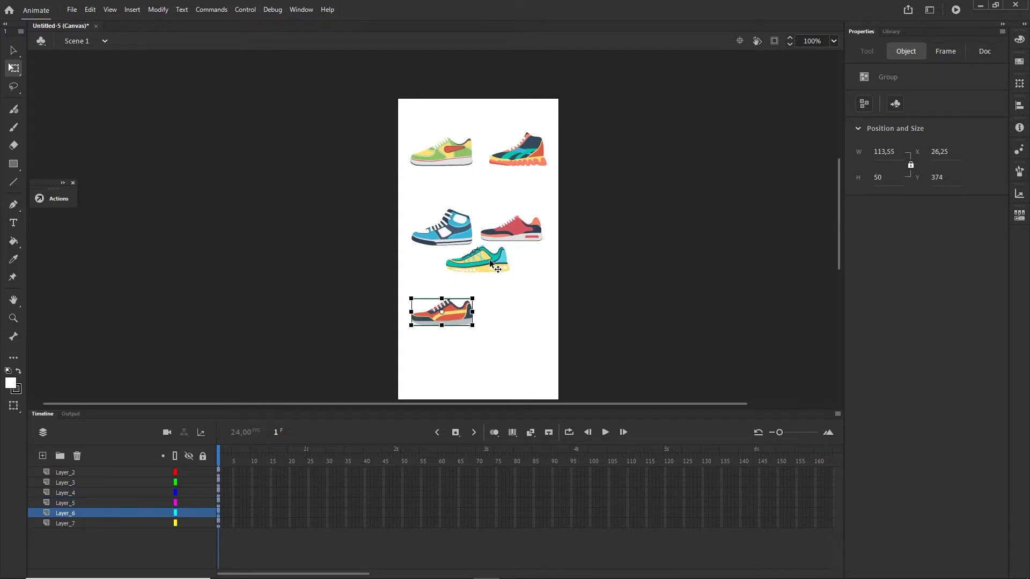
drag(490, 263, 528, 317)
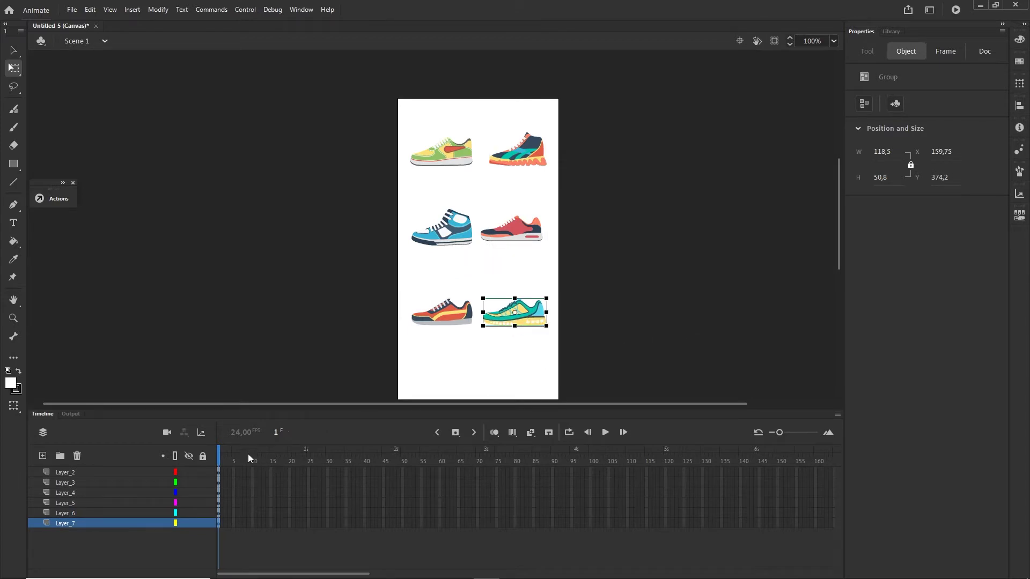
Step: Add a new layer below all the shoe layers and name it shapes
click(43, 457)
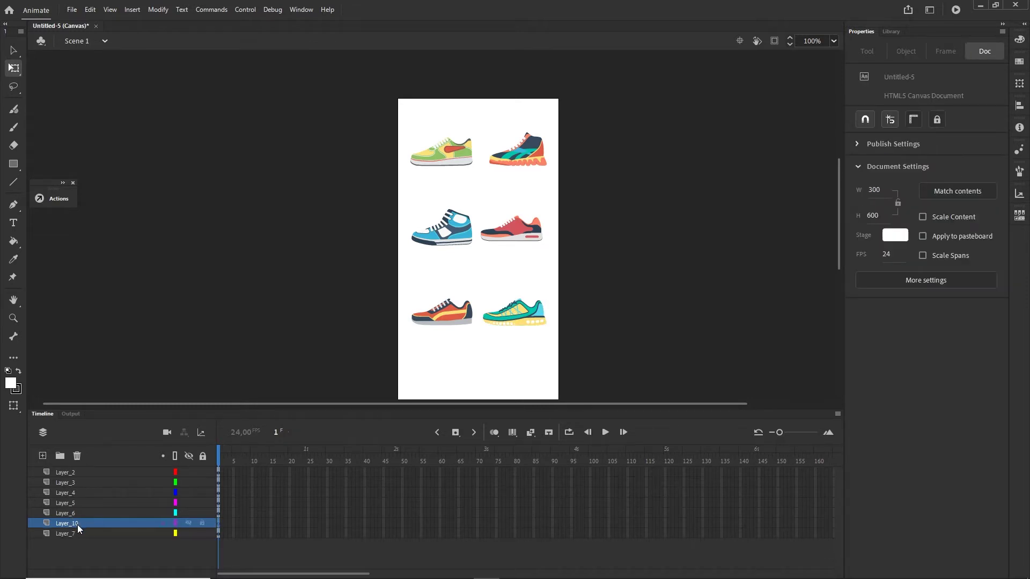
drag(77, 525, 76, 537)
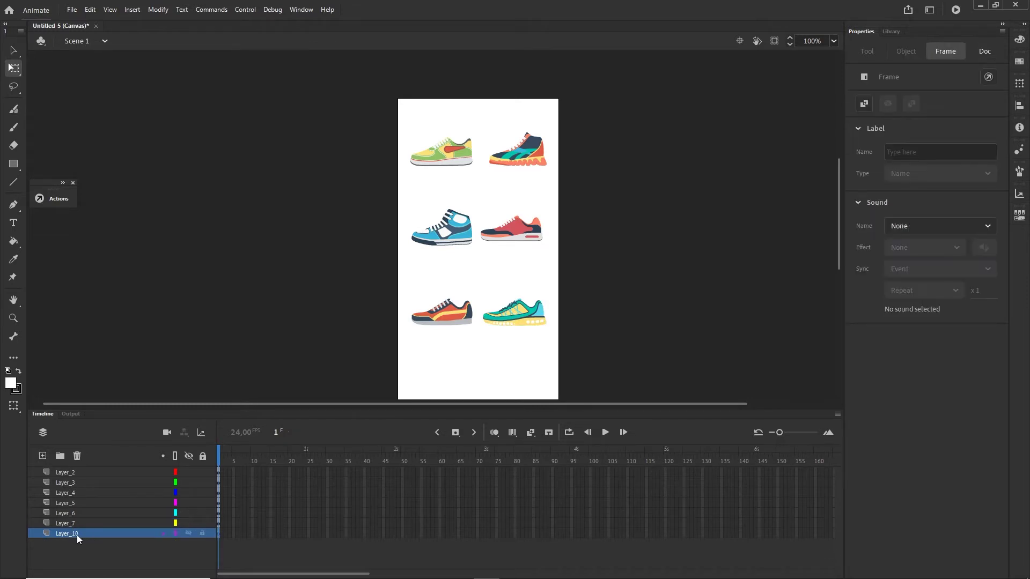
double_click(73, 534)
text(shapes)
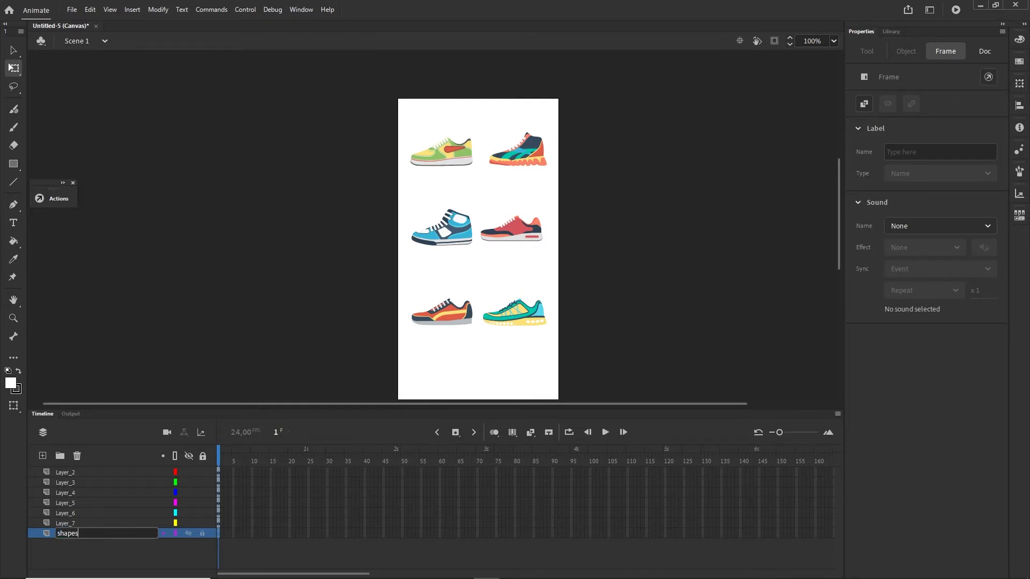
key(Return)
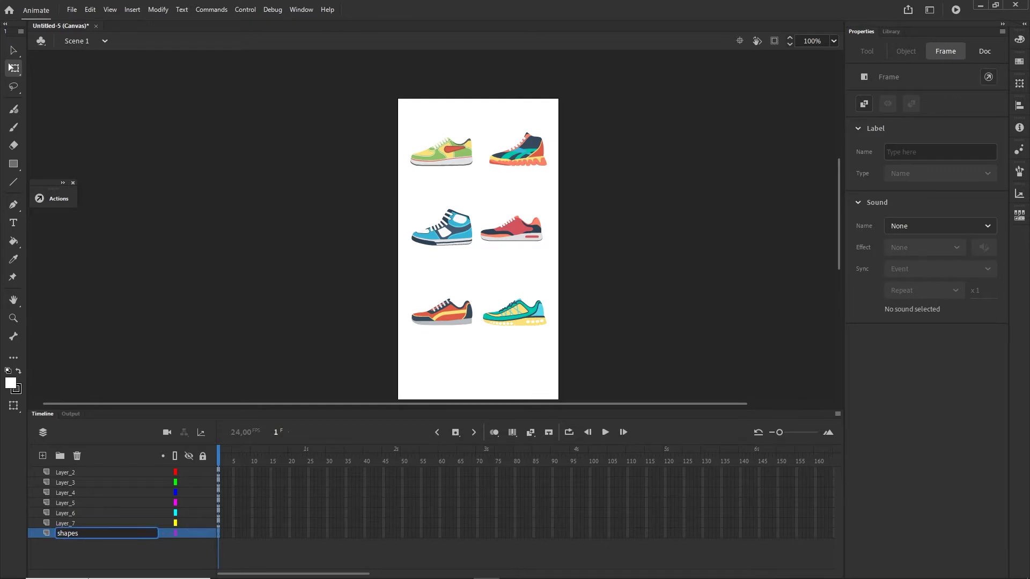
click(55, 540)
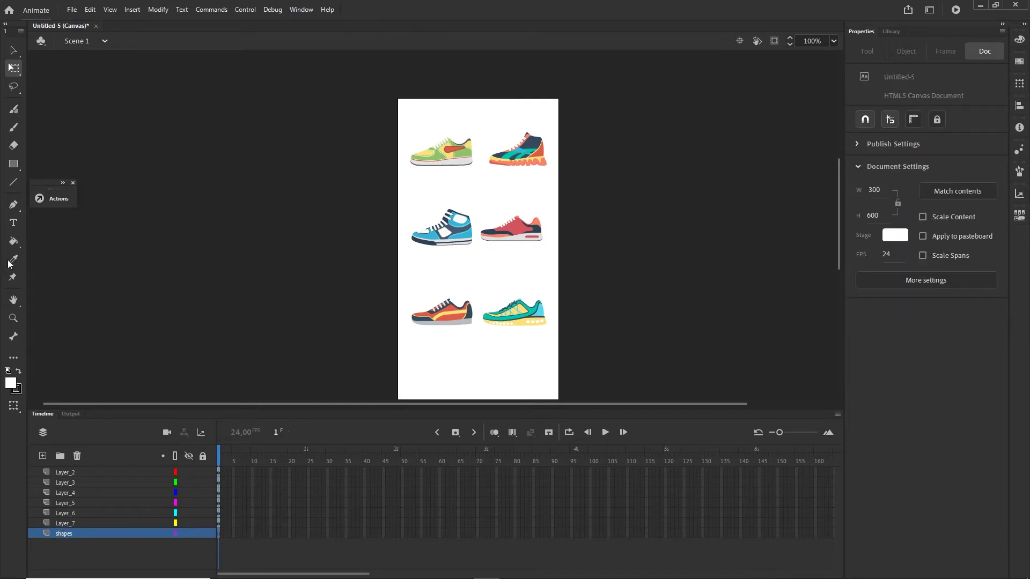
Step: Draw a #66FFFF square with a black stroke, about 153 x 153 px, behind the green-yellow shoe on the shapes layer
click(72, 183)
click(16, 169)
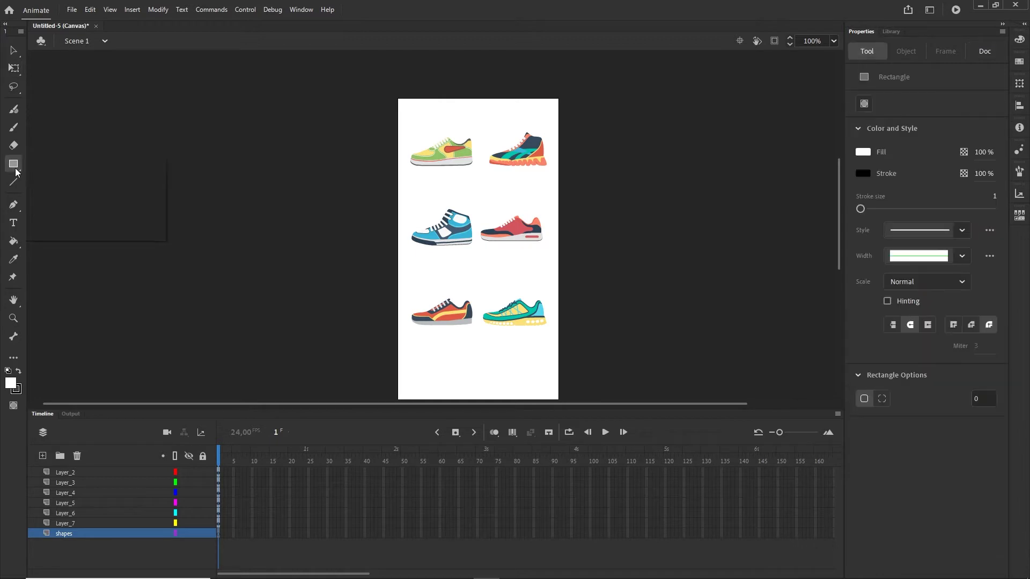
click(75, 171)
click(870, 153)
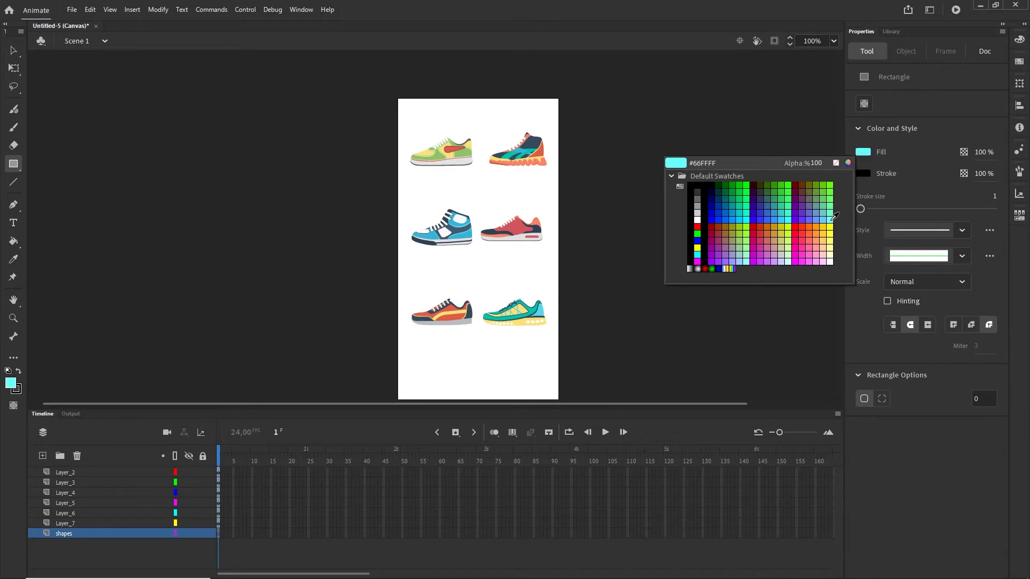
click(832, 219)
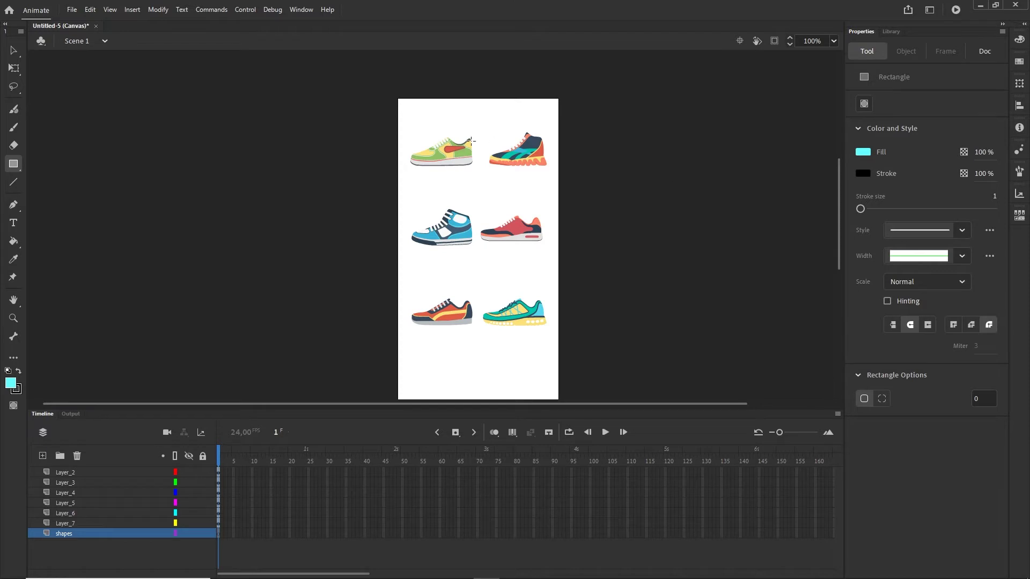
scroll(444, 139, up, 5)
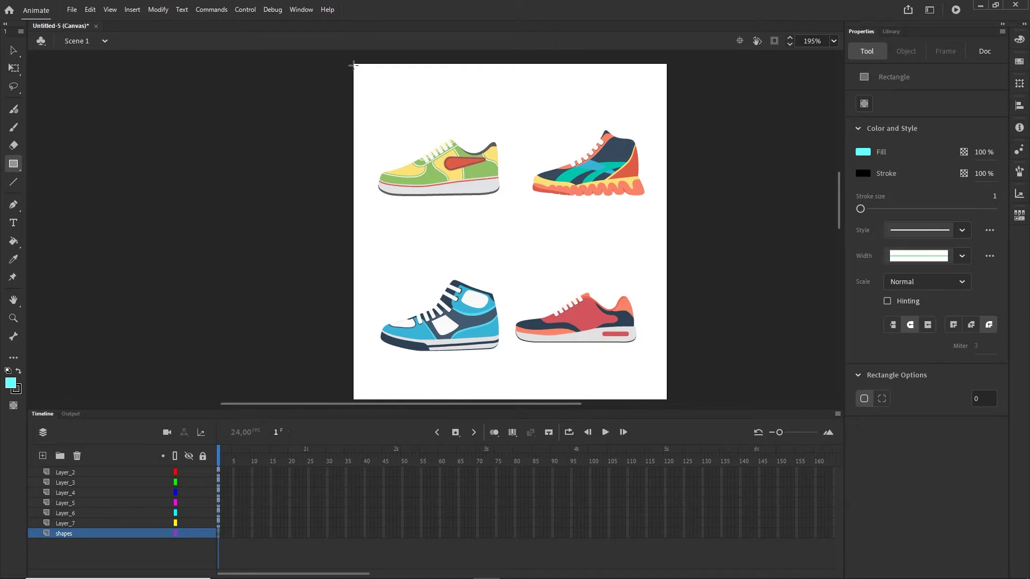
mouse_move(354, 66)
mouse_down()
mouse_move(478, 190)
mouse_move(466, 226)
mouse_up()
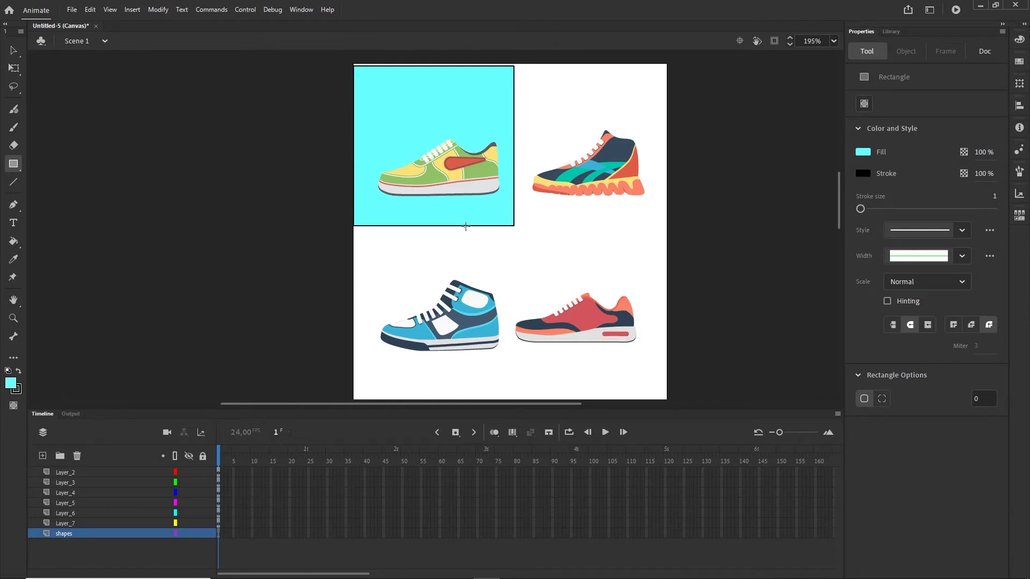
click(13, 50)
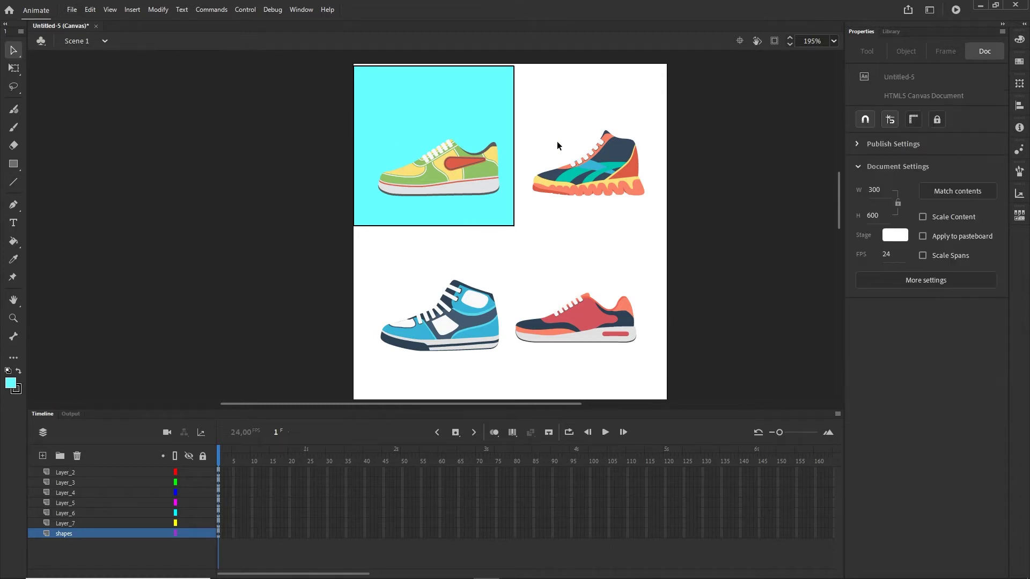
click(429, 124)
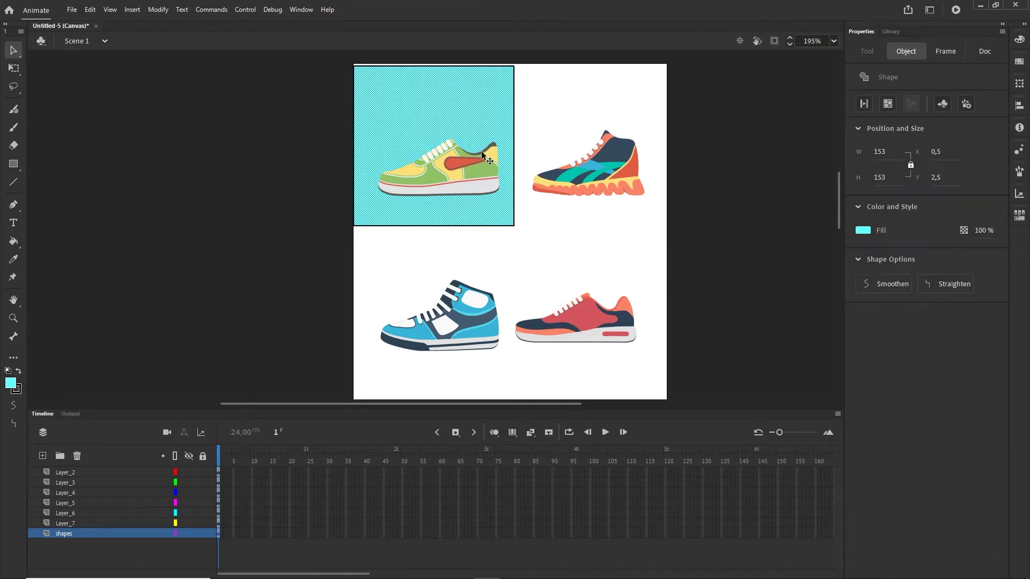
drag(429, 124, 615, 156)
key(ctrl+z)
Step: Nudge the cyan square together with its outline to X 1.5 and Y 1.5 in the stage's corner
double_click(428, 106)
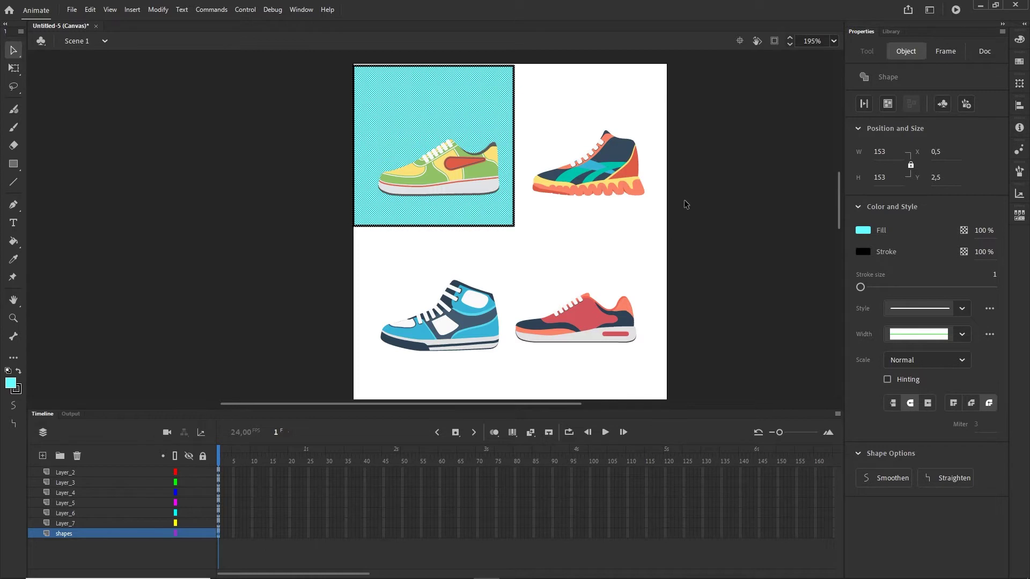
key(Up)
key(Up)
key(Down)
key(Right)
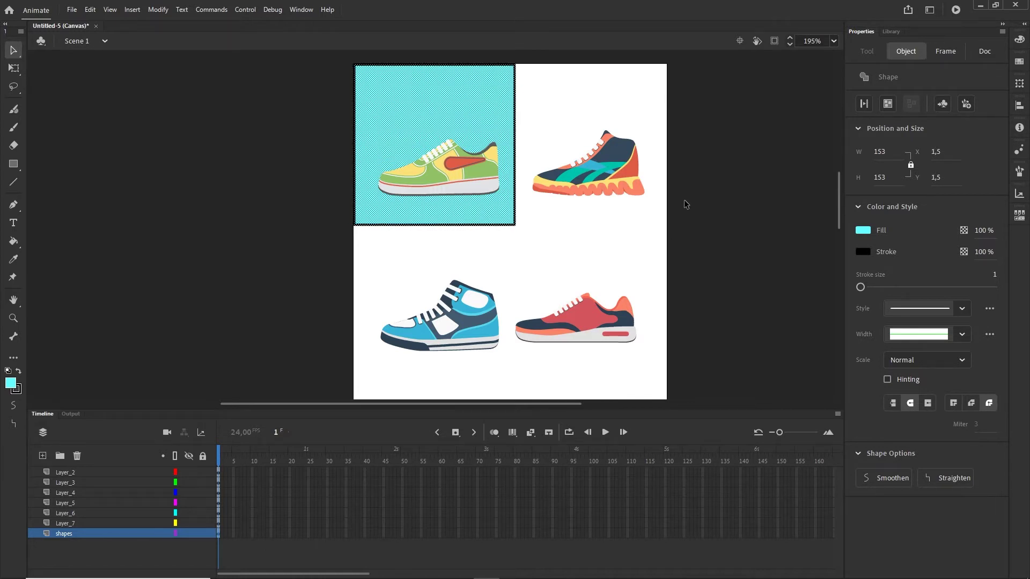
click(615, 241)
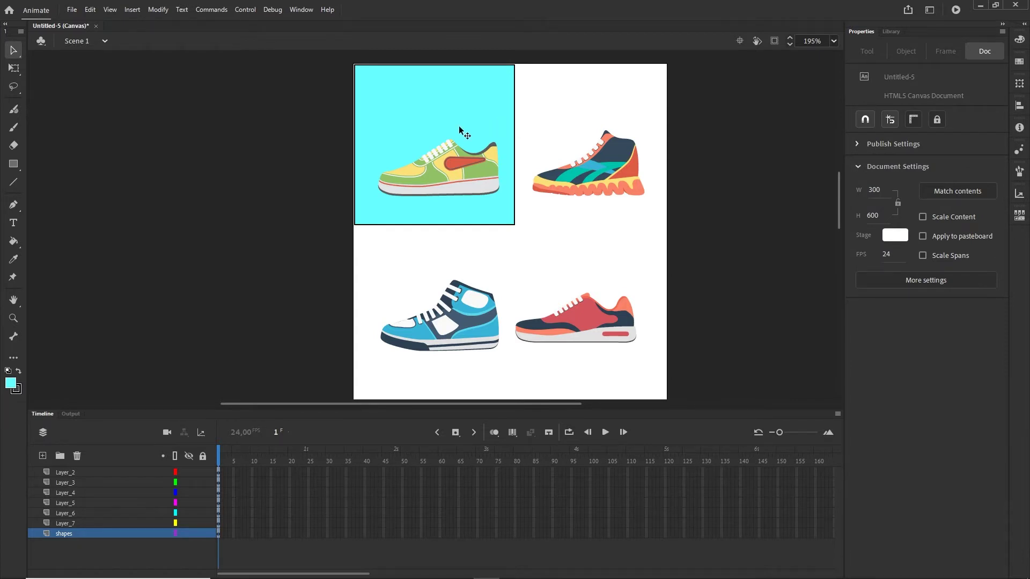
Step: Scale the cyan square with its outline down to about 143.5 x 143.5 px, keeping it in the stage corner at X 1.5, Y 1.5
click(439, 126)
double_click(424, 128)
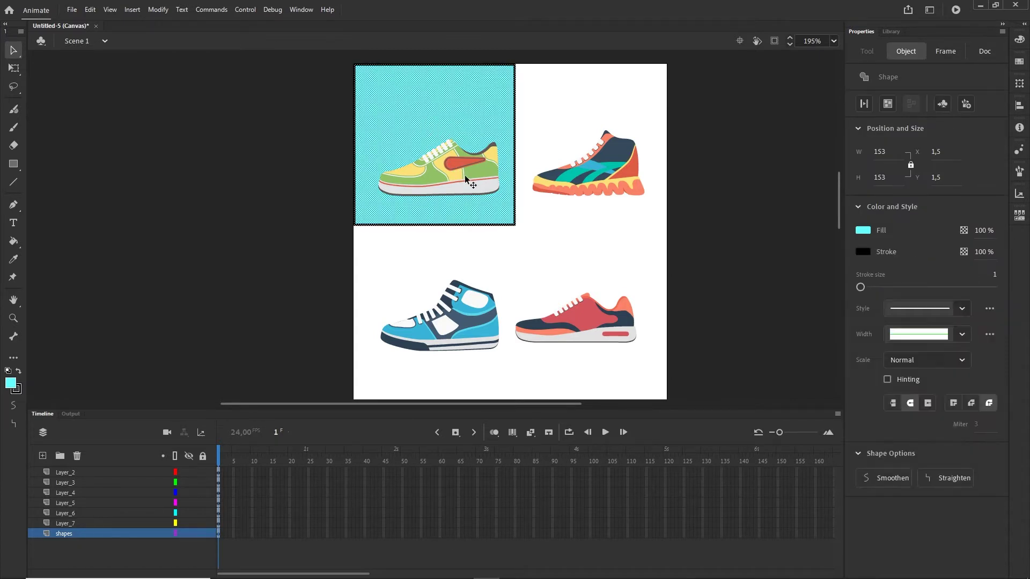
key(q)
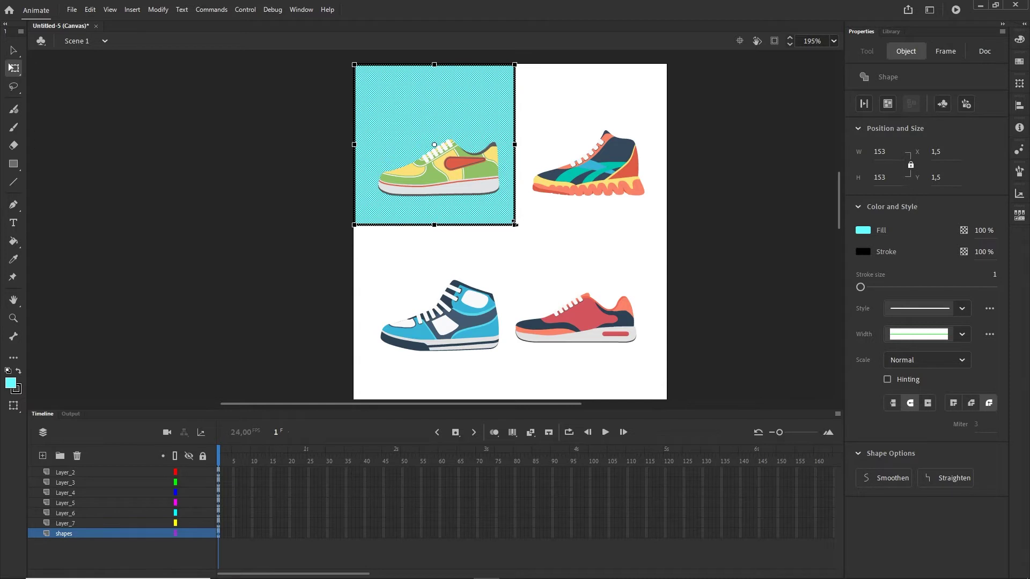
drag(513, 222, 508, 222)
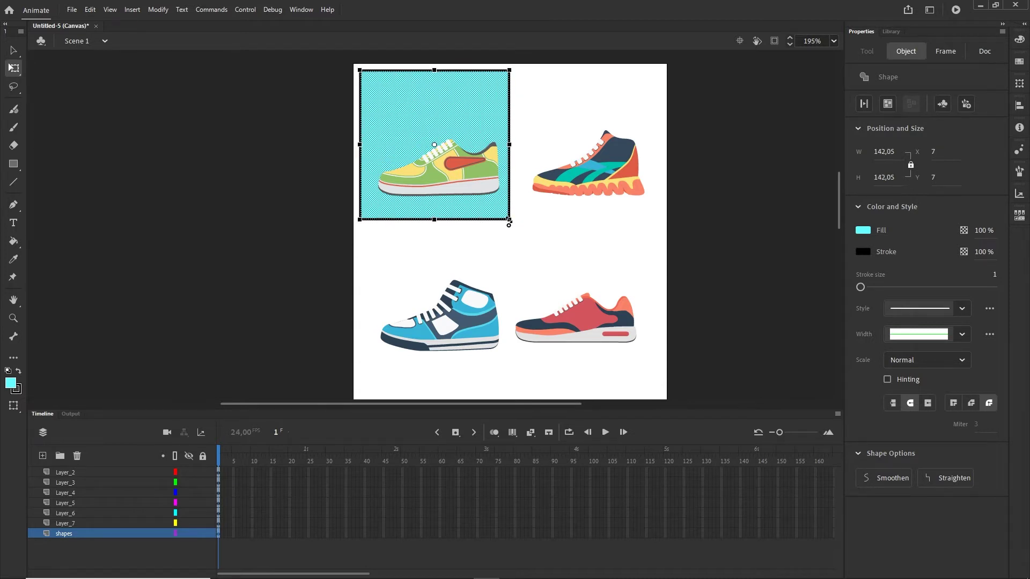
mouse_move(509, 221)
mouse_down()
mouse_move(527, 232)
mouse_move(507, 214)
mouse_up()
click(528, 258)
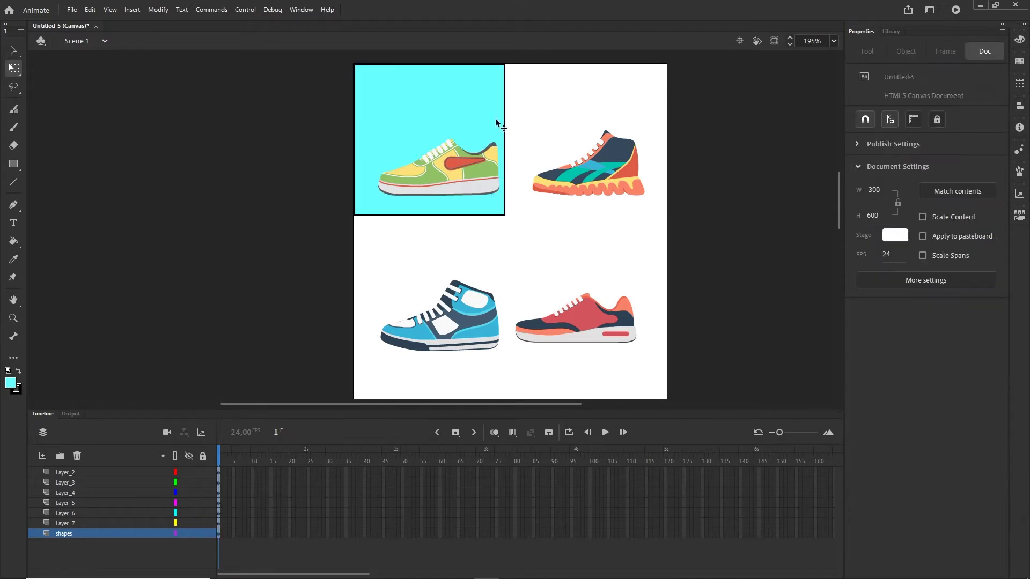
Step: Duplicate the cyan square with its outline behind the orange-teal high-top, against the opposite stage edge and level with the first square
click(421, 116)
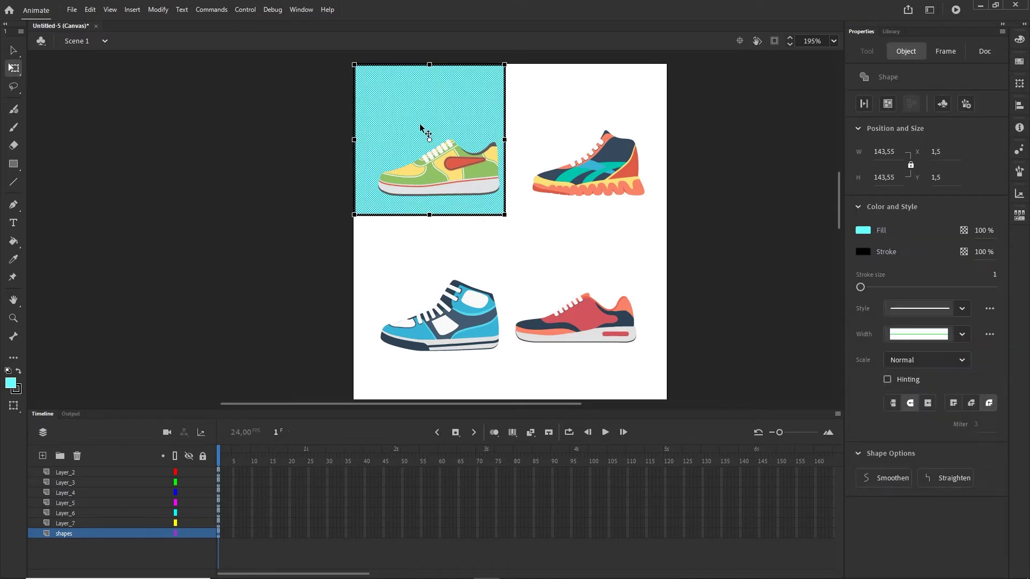
drag(420, 126, 579, 129)
click(574, 228)
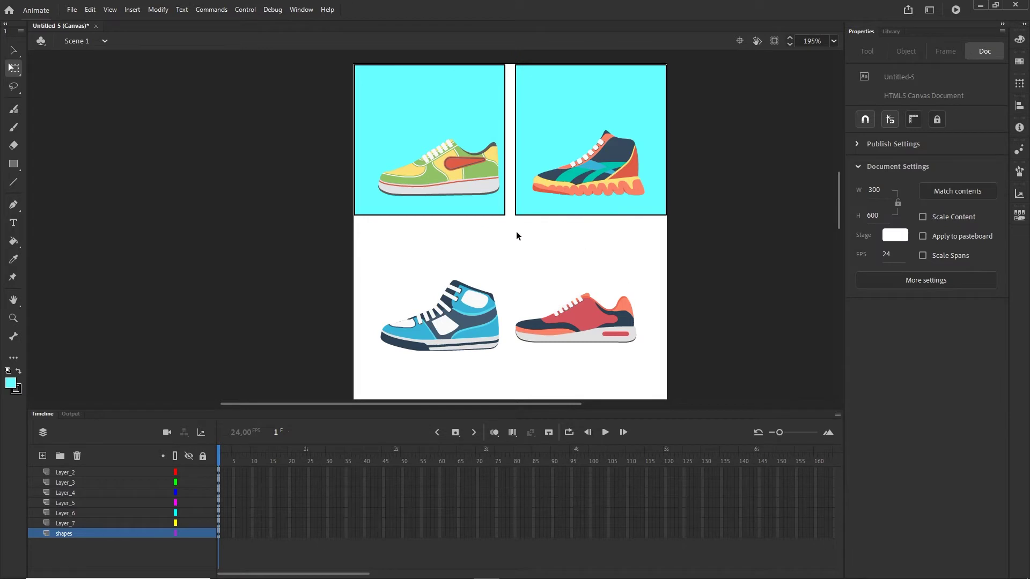
mouse_move(582, 245)
mouse_down()
mouse_move(507, 201)
mouse_move(482, 199)
mouse_up()
click(548, 243)
Step: Scale the two cyan squares together from their centre to about 314.5 x 151.7 px overall
click(571, 116)
shift+click(465, 122)
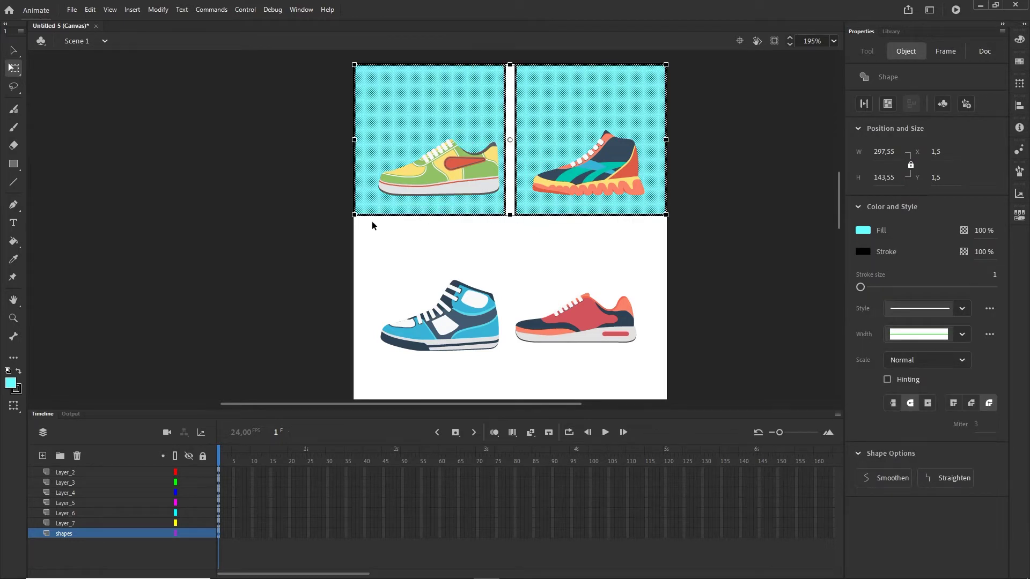
drag(354, 215, 345, 222)
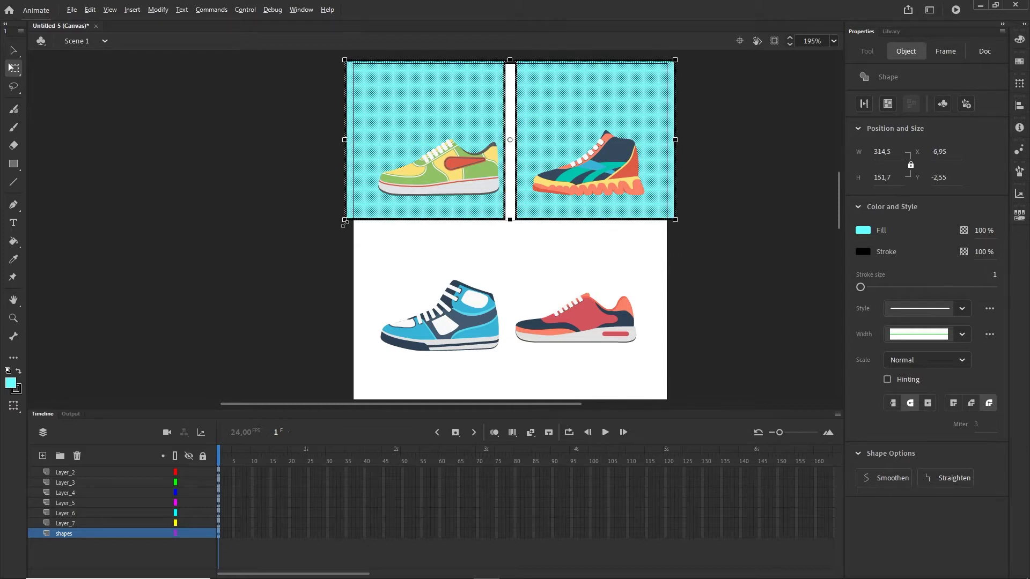
click(417, 236)
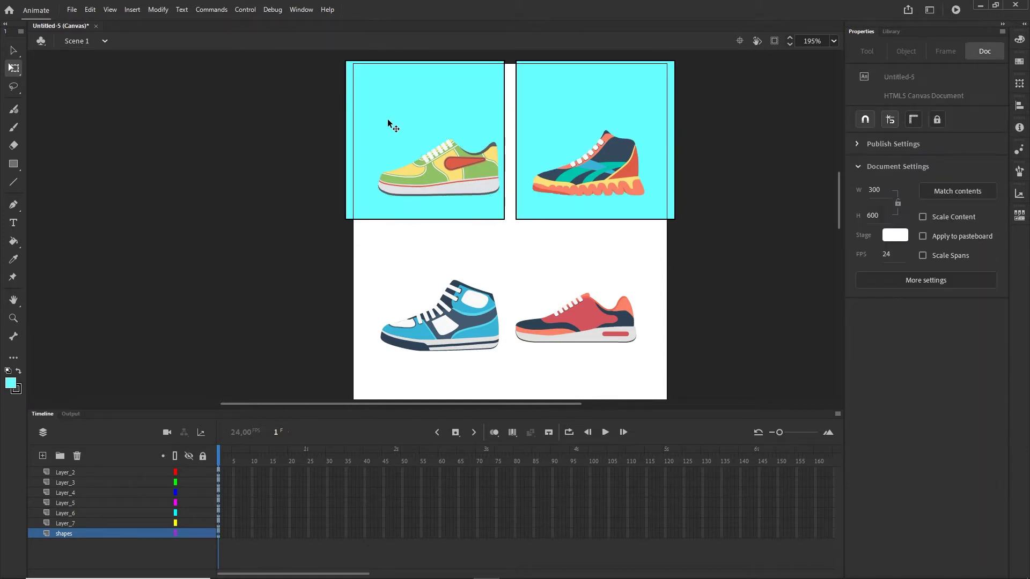
Step: Nudge the two cyan squares inward until they meet, closing the white gap between them
click(394, 126)
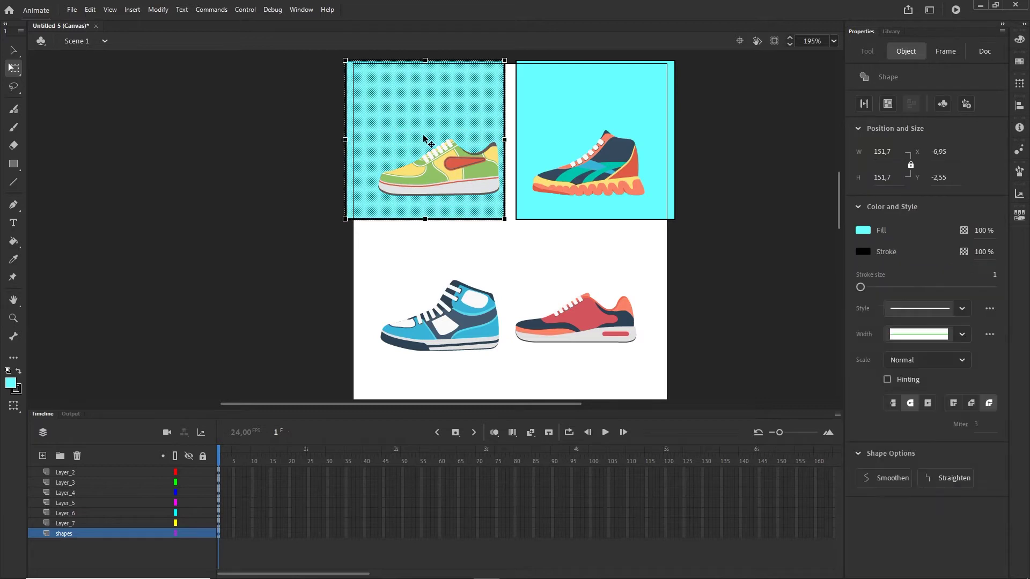
key(Right)
key(Right)
key(Right)
key(Right)
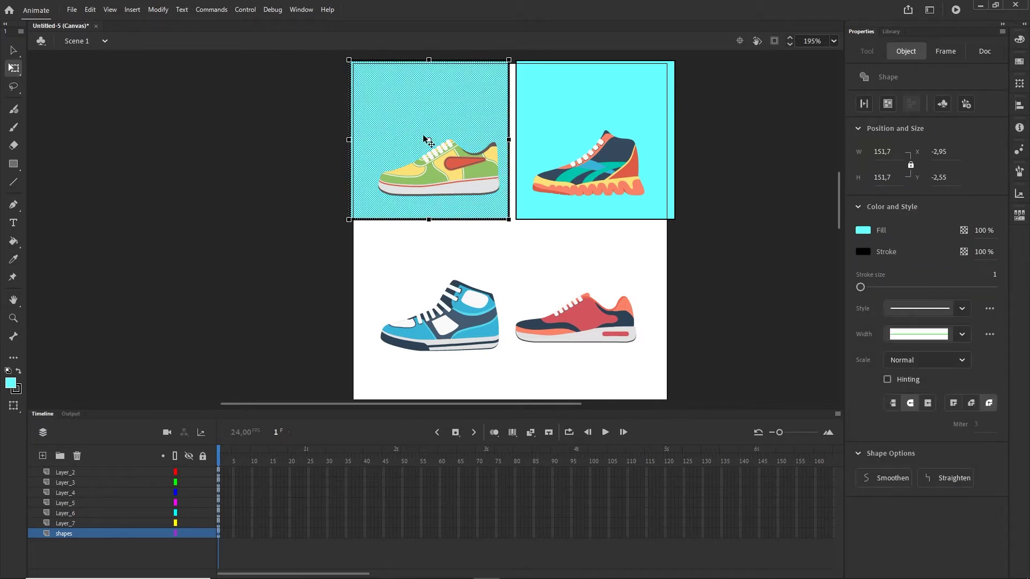
click(590, 101)
key(Left)
key(Left)
key(Left)
key(Left)
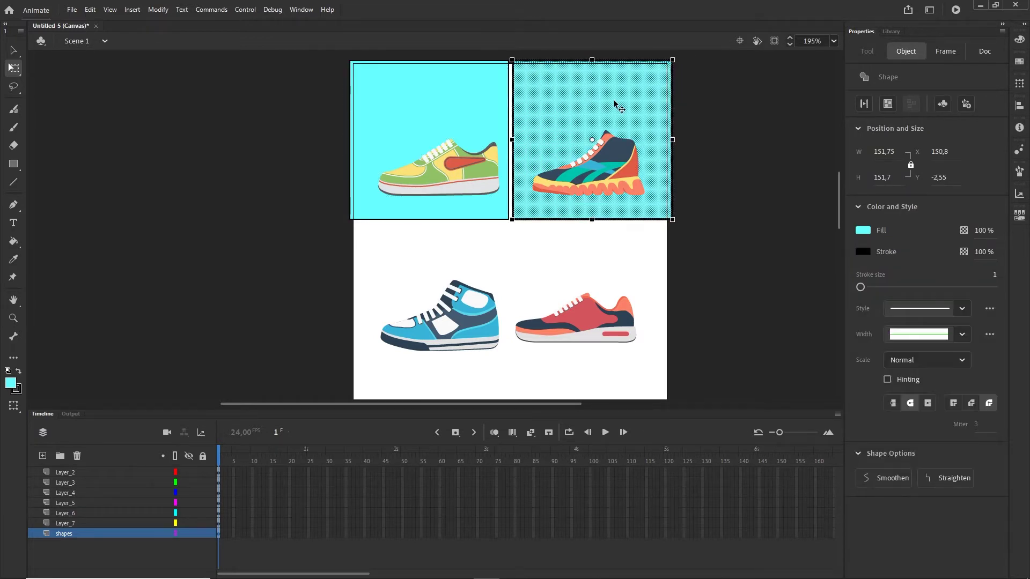
click(422, 115)
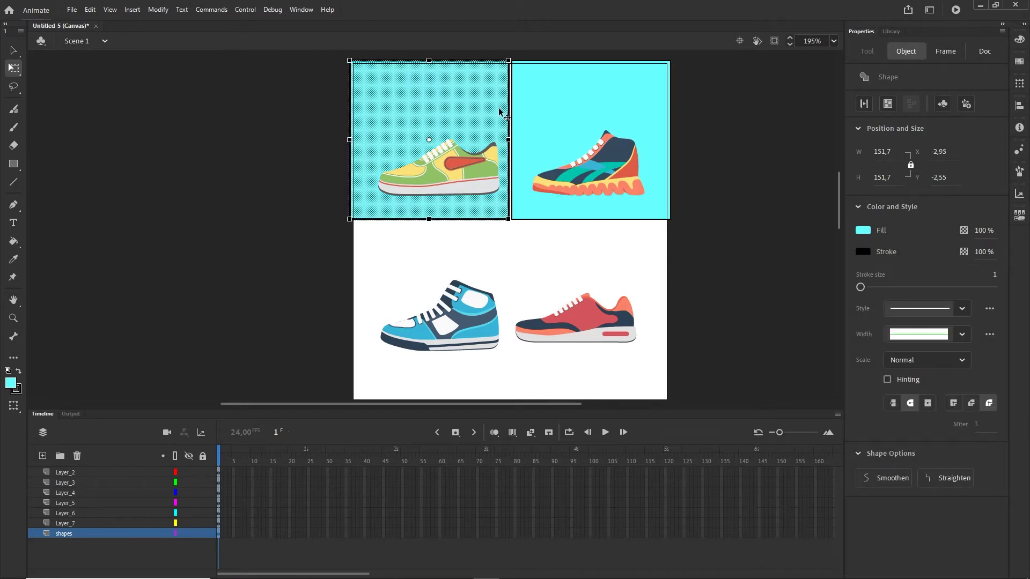
key(Right)
key(Right)
click(553, 164)
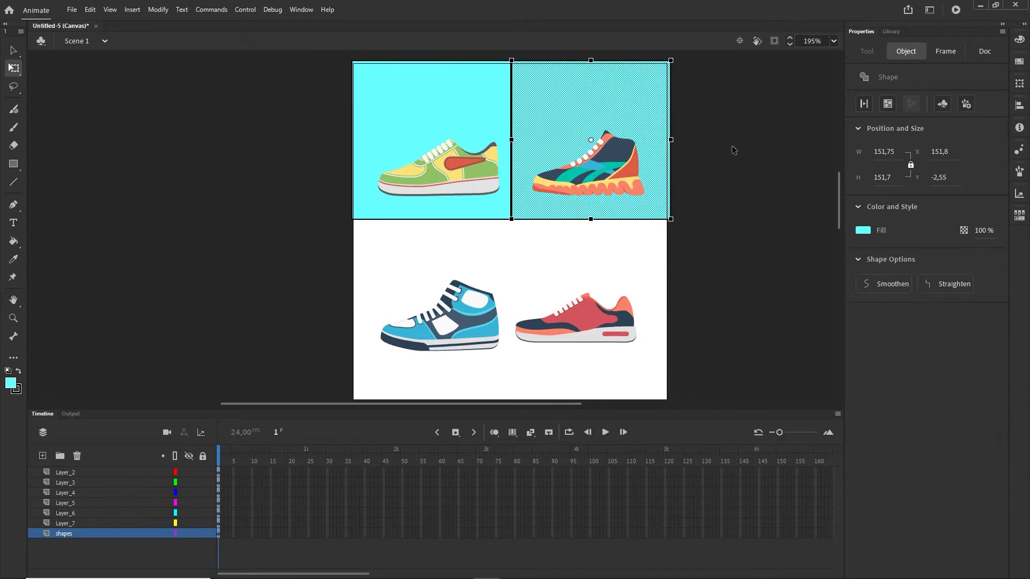
click(732, 151)
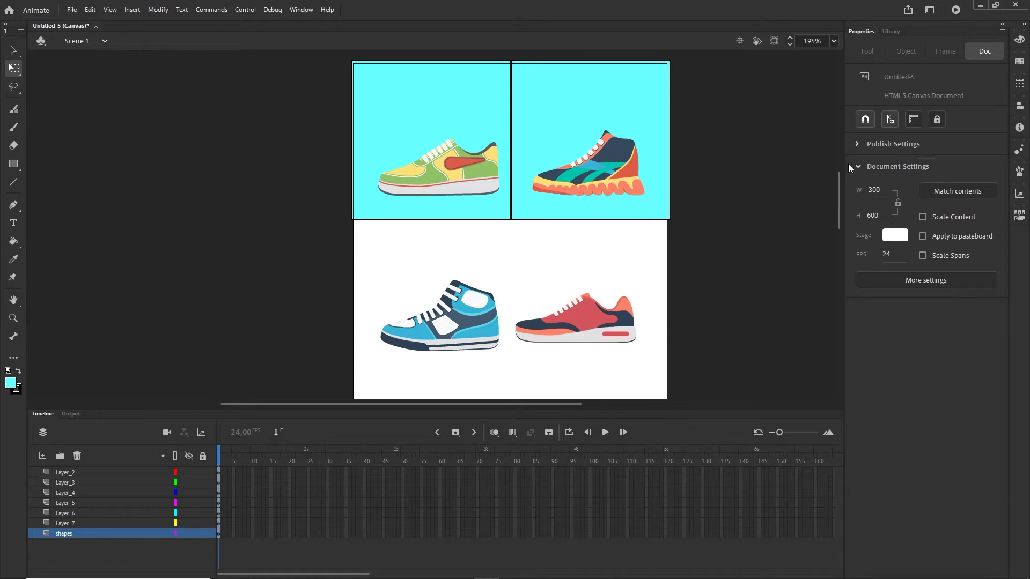
Step: Nudge the green-yellow shoe up and to the left so it sits centred in its cyan square
click(494, 181)
key(shift+Left)
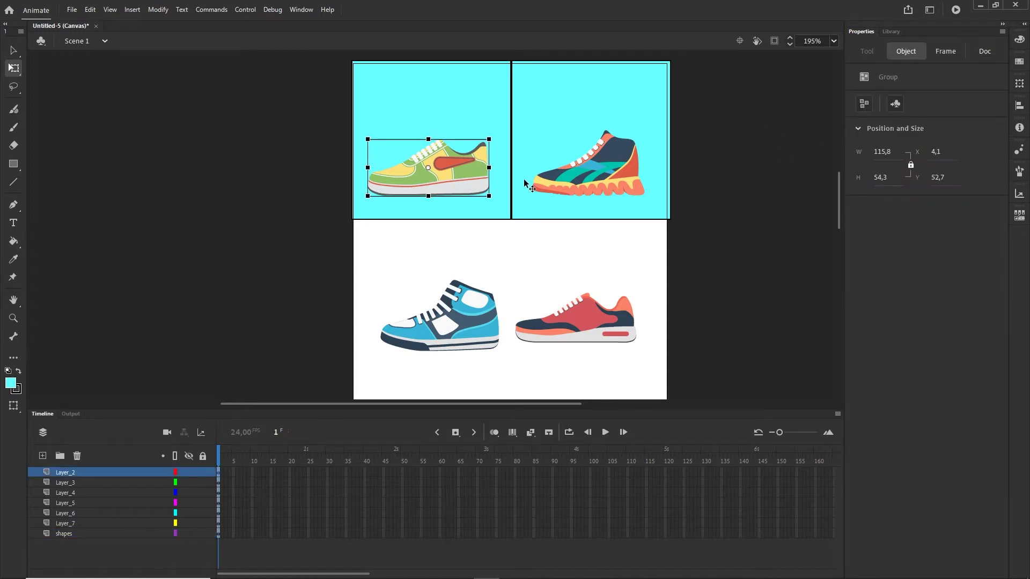
key(shift+Up)
key(shift+Up)
key(Up)
key(Up)
key(Up)
key(Left)
key(Left)
key(Left)
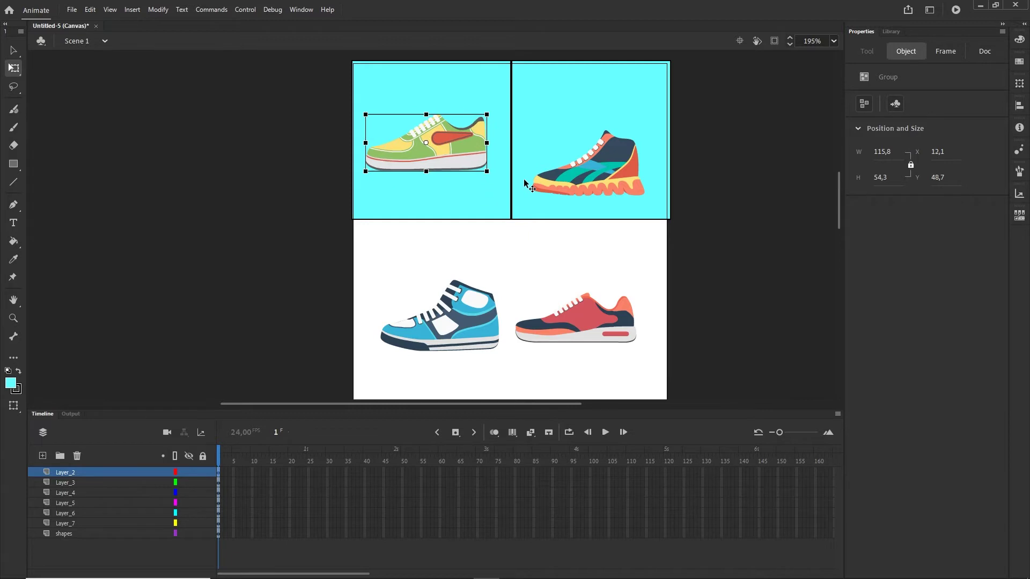
key(Up)
key(Up)
Step: Nudge the orange-teal high-top up so it sits vertically centred in its cyan square
click(623, 172)
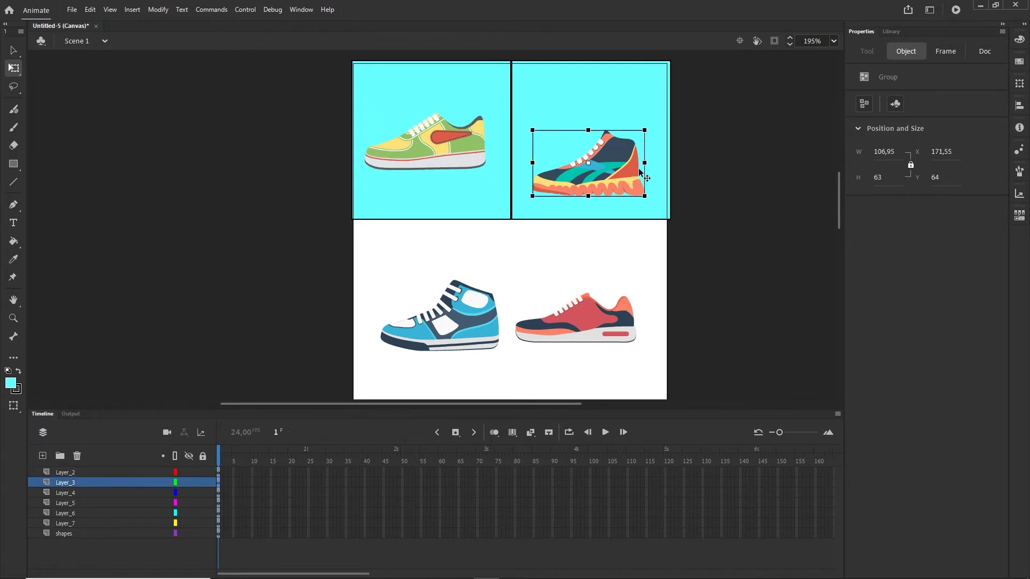
key(shift+Up)
key(shift+Up)
key(Up)
key(Up)
key(Up)
key(Up)
key(Up)
key(Up)
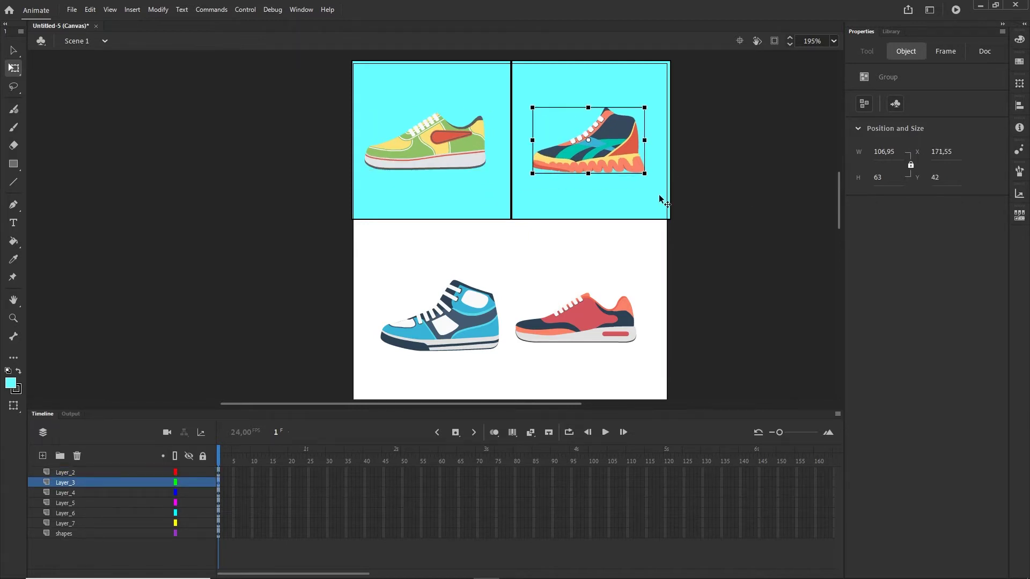
click(637, 257)
Step: Duplicate both cyan squares with their outlines directly below the first row, at Y 149.3 behind the second pair of shoes
click(572, 211)
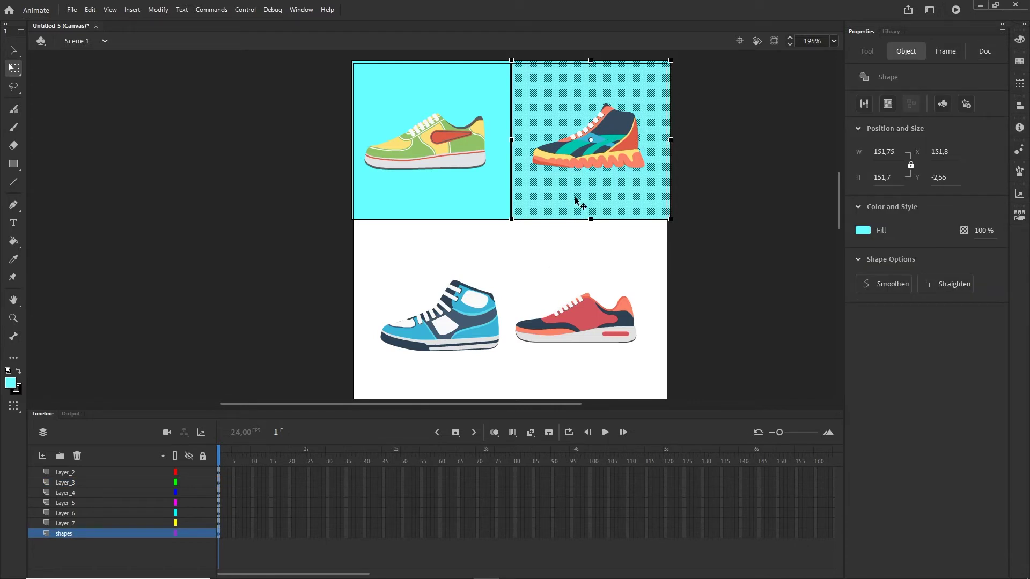
double_click(622, 207)
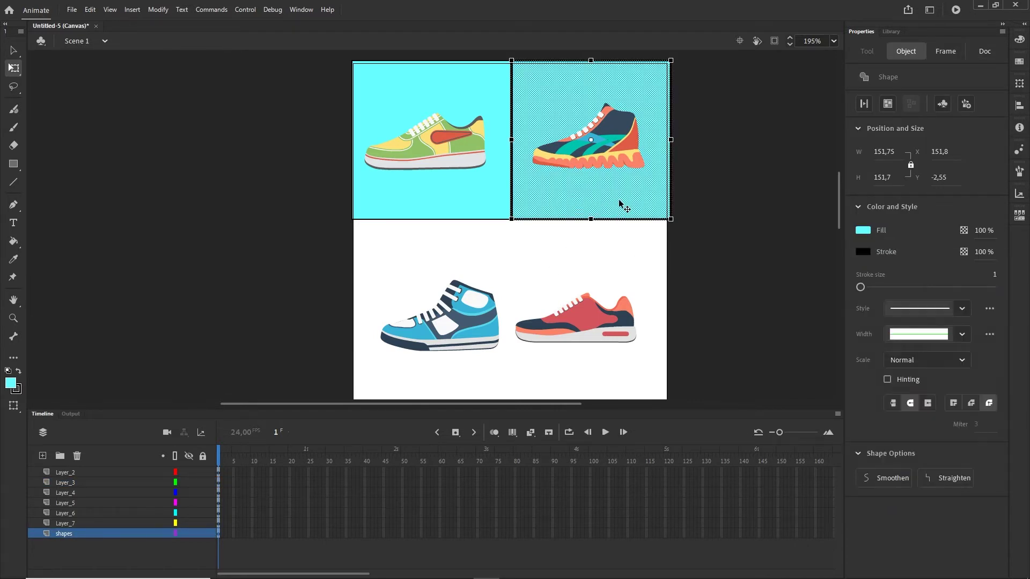
shift+click(466, 199)
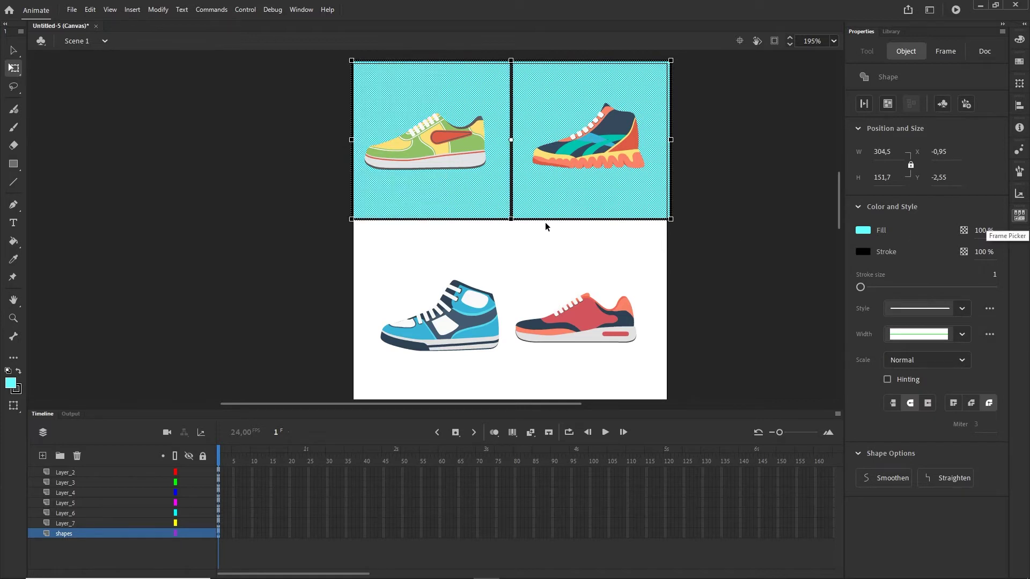
scroll(545, 224, down, 1)
drag(572, 228, 525, 223)
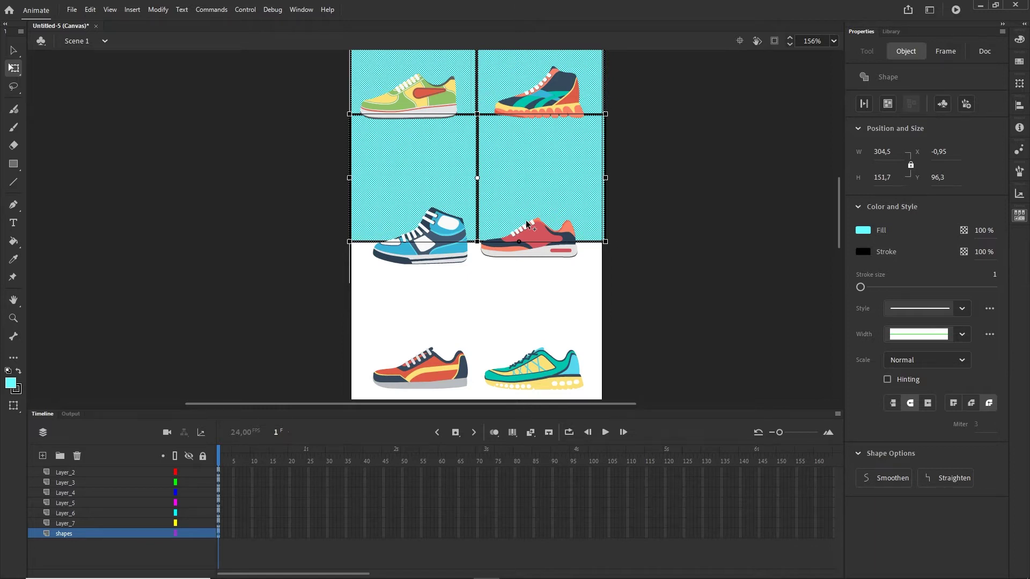
drag(526, 222, 526, 270)
click(687, 276)
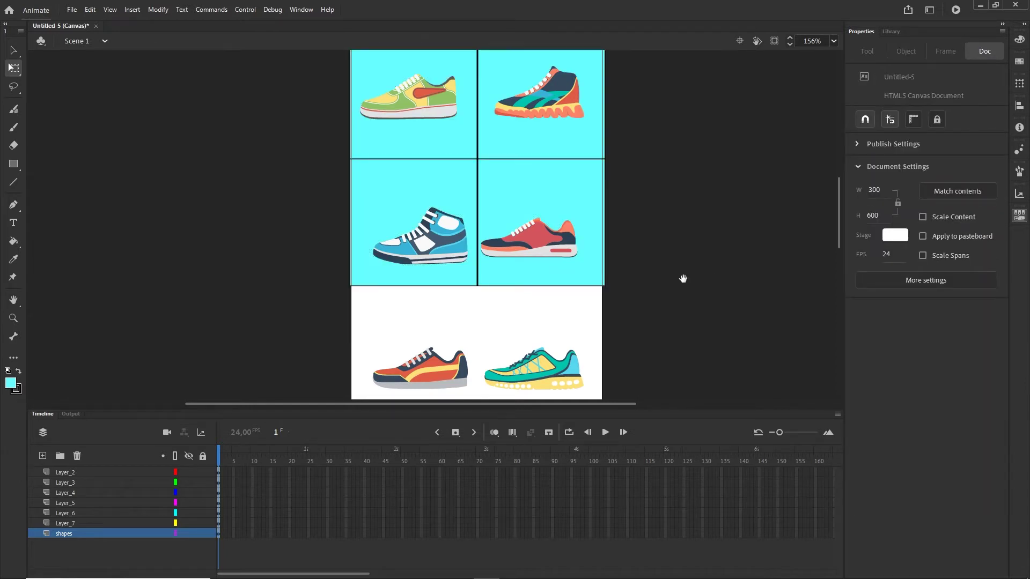
Step: Duplicate the second-row cyan squares with their outlines to Y 301.3, behind the third pair of shoes
drag(683, 279, 666, 221)
scroll(526, 239, down, 2)
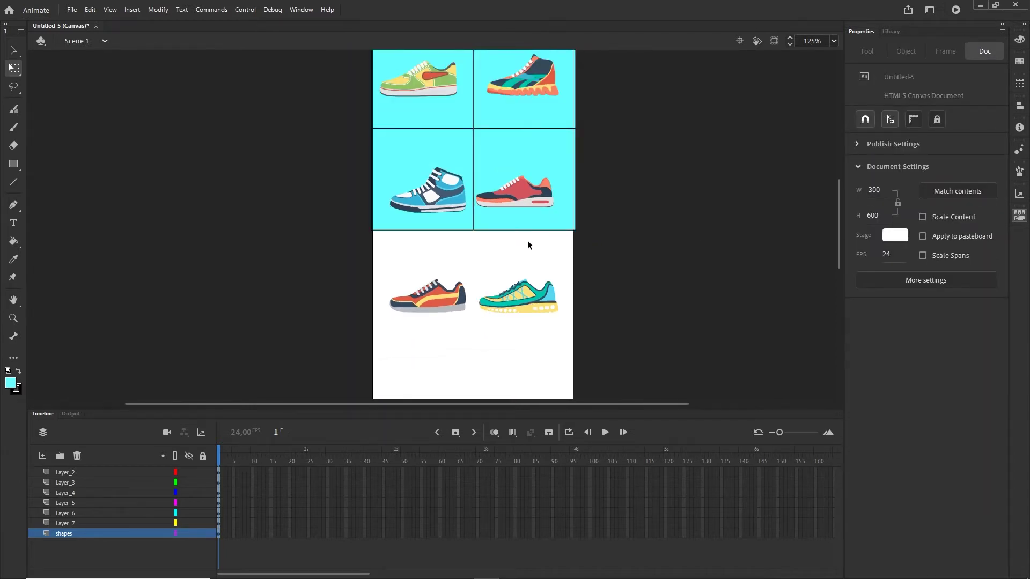
click(523, 224)
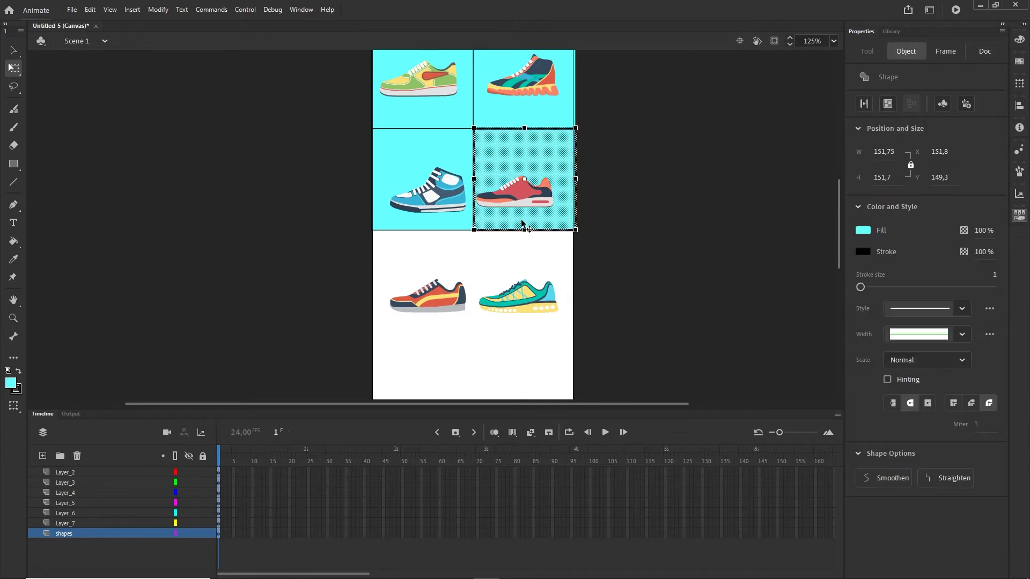
shift+click(448, 223)
drag(504, 221, 503, 325)
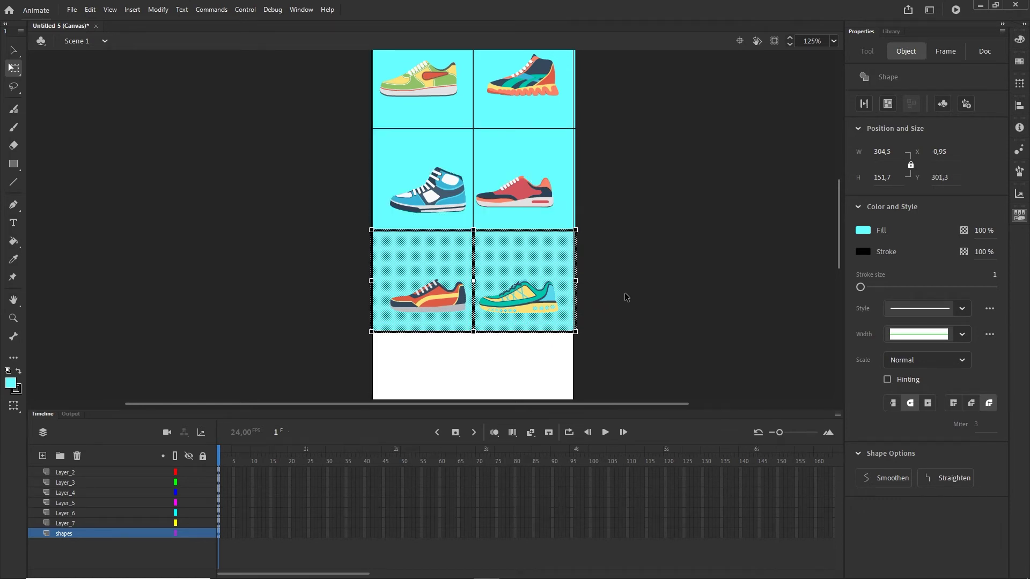
click(625, 292)
Step: Nudge the blue high-top up and to the left so it sits centred in its second-row cyan square
scroll(571, 215, up, 1)
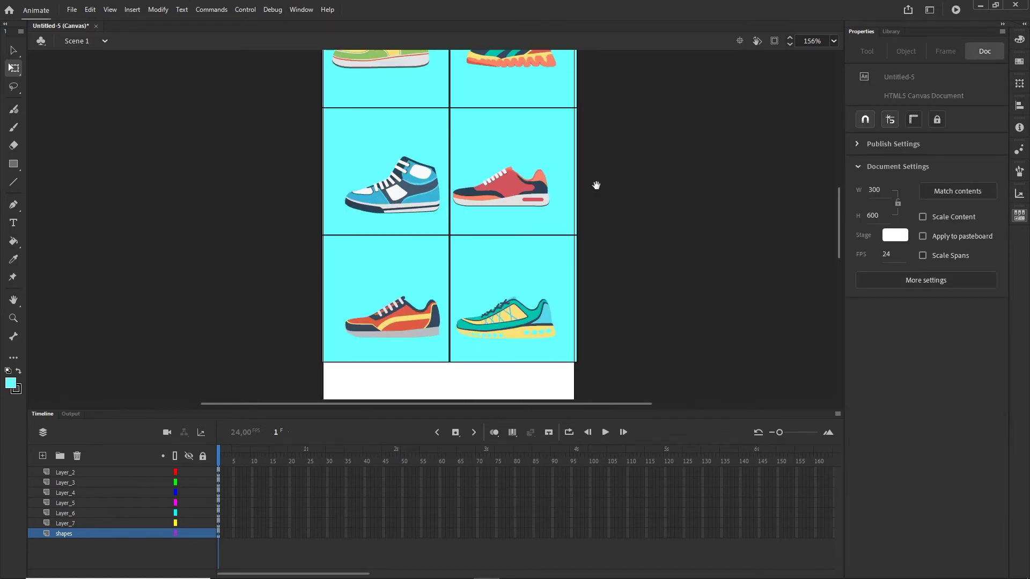
scroll(568, 225, up, 3)
click(472, 259)
key(Up)
key(Up)
key(Up)
key(Up)
key(Up)
key(Up)
key(Up)
key(Up)
key(Up)
key(Up)
key(Up)
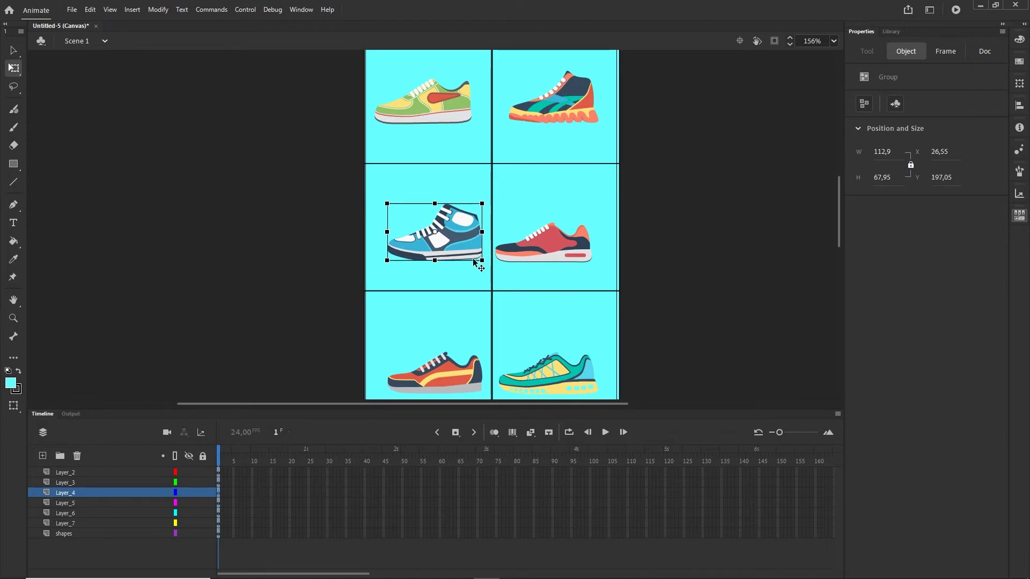
key(Left)
key(Left)
key(Left)
key(Left)
key(Left)
key(Left)
key(Up)
key(Up)
key(Up)
key(Up)
key(Up)
key(Up)
key(Up)
key(Up)
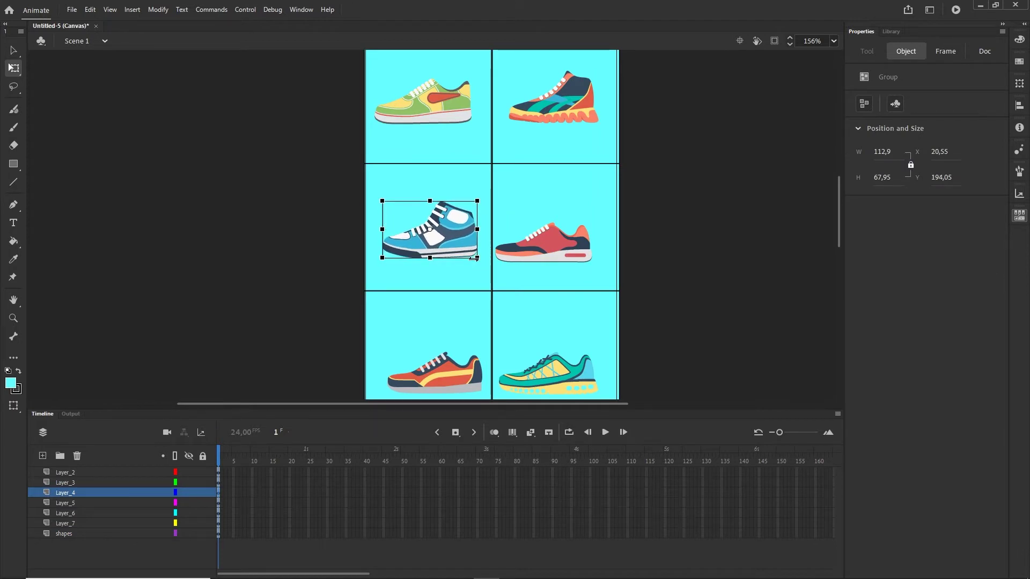
key(Left)
key(Left)
key(Left)
key(Left)
key(Left)
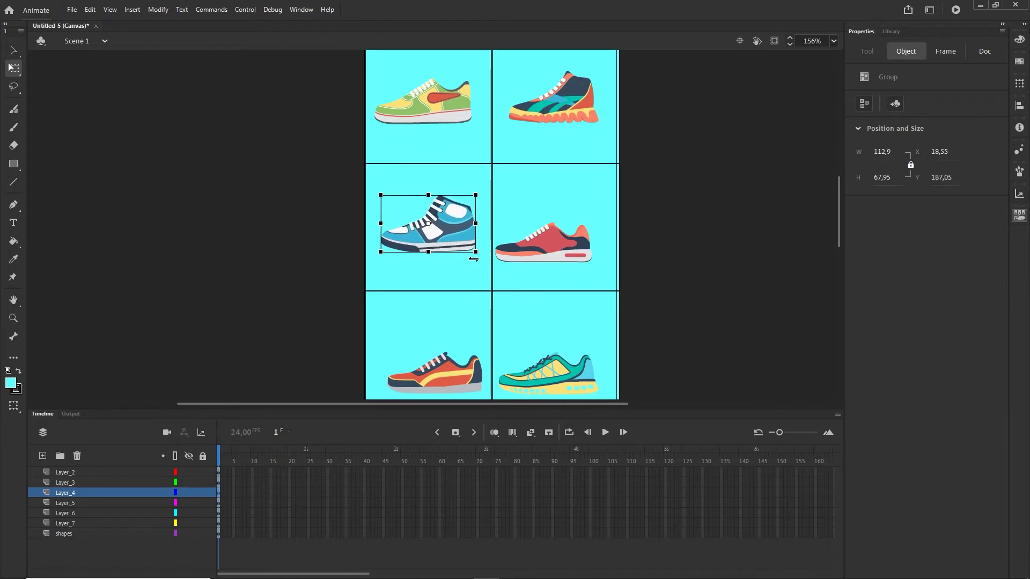
key(Up)
Step: Move the red shoe to about X 164, Y 200 so it sits centred in its second-row cyan square
drag(575, 256, 579, 256)
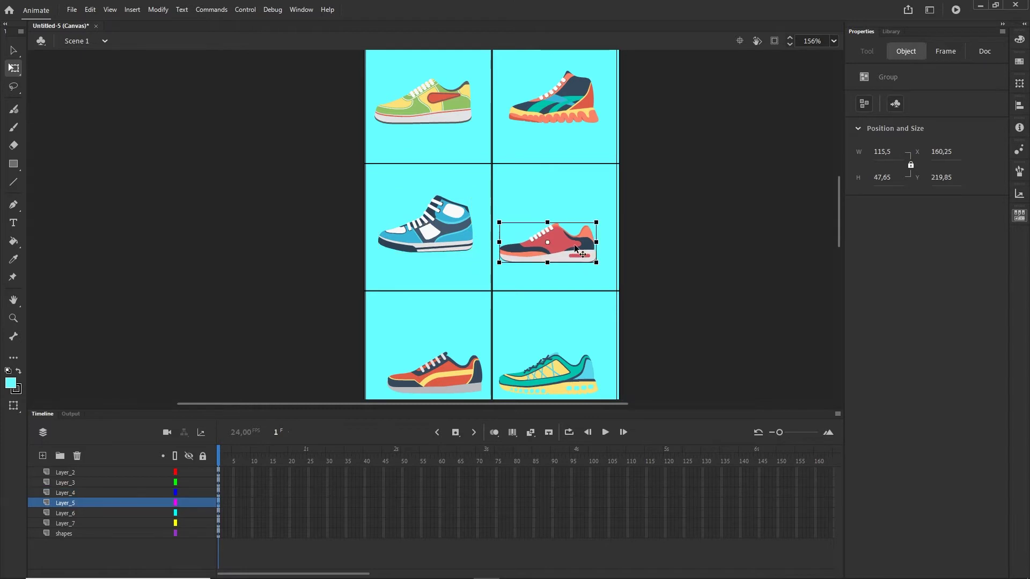
key(shift+Up)
key(shift+Up)
key(Right)
key(Right)
key(Right)
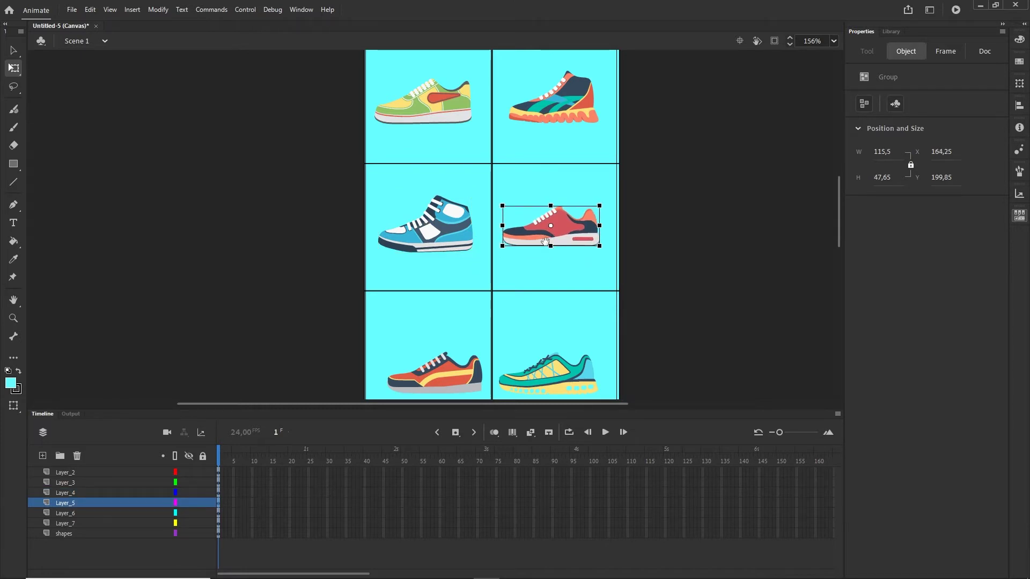
Step: Centre the orange-yellow shoe in its third-row cyan square, raising it to Y 354 and shifting it left
scroll(766, 244, down, 4)
click(396, 291)
key(shift+Left)
key(shift+Left)
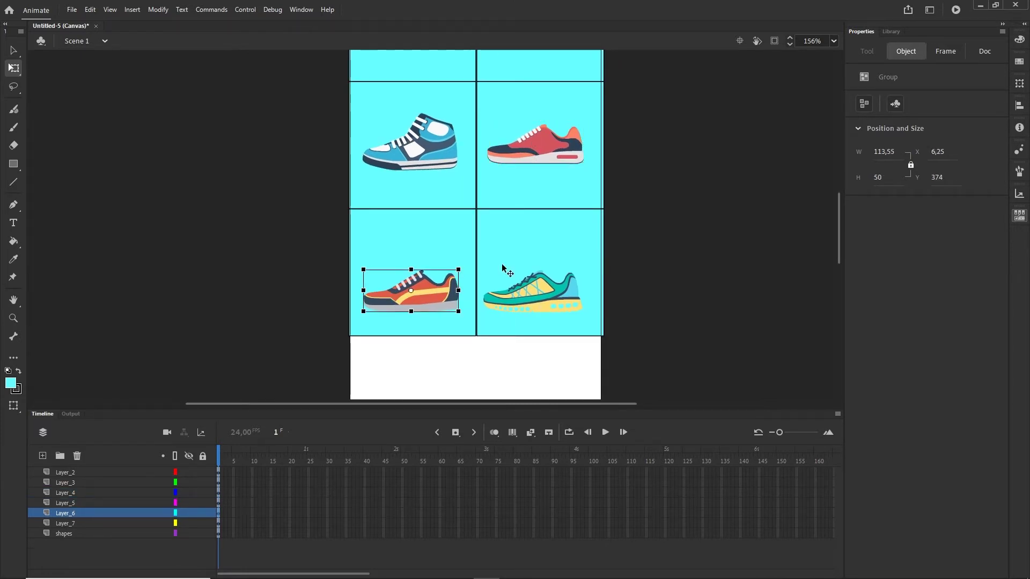
key(shift+Up)
key(shift+Up)
key(Right)
key(Right)
key(Right)
key(Right)
key(Right)
key(Right)
key(Right)
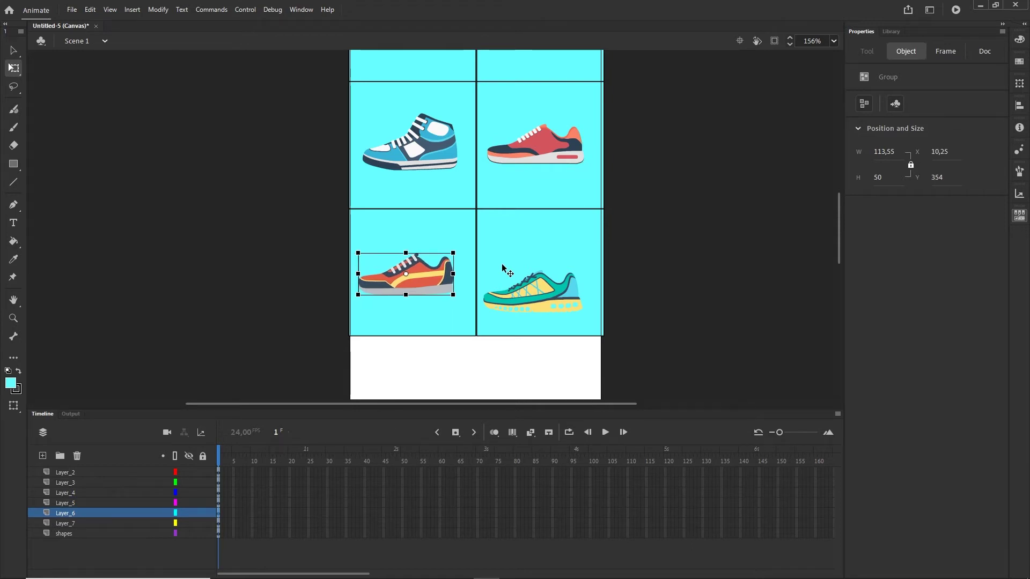
Step: Nudge the orange-yellow shoe to X 13.25, Y 351 so it sits centred in its third-row cyan square
key(Up)
key(Up)
key(Up)
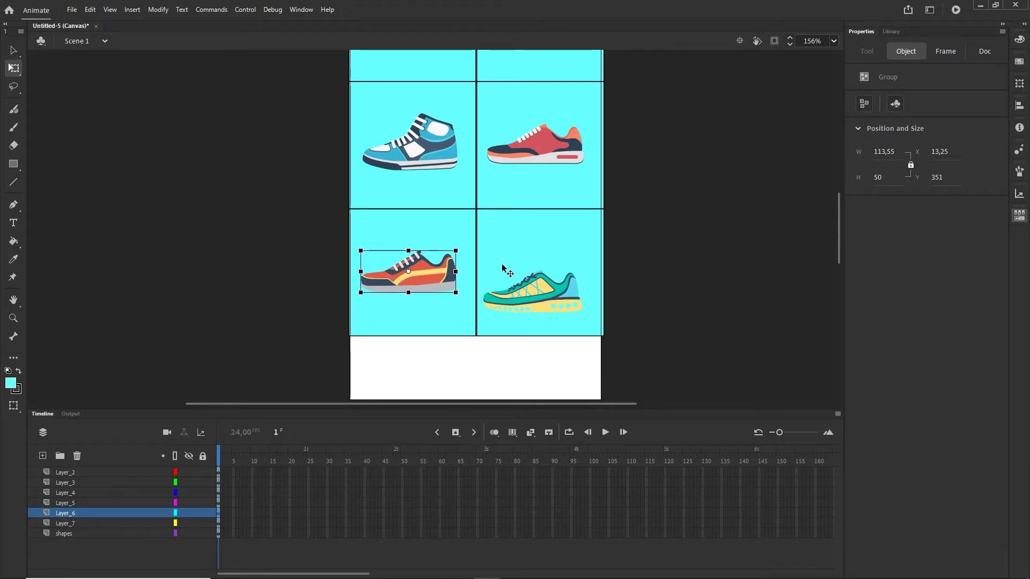
Step: Move the teal-yellow shoe to X 161.75, Y 354.2 so it sits centred in its third-row cyan square
click(566, 308)
key(shift+Up)
key(shift+Up)
key(Right)
key(Right)
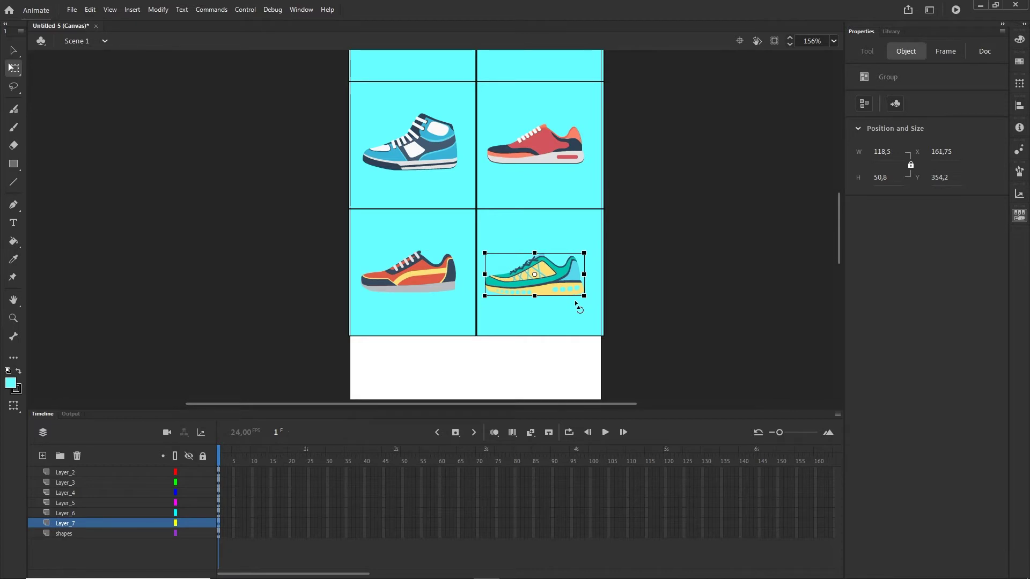
click(682, 302)
scroll(683, 316, down, 1)
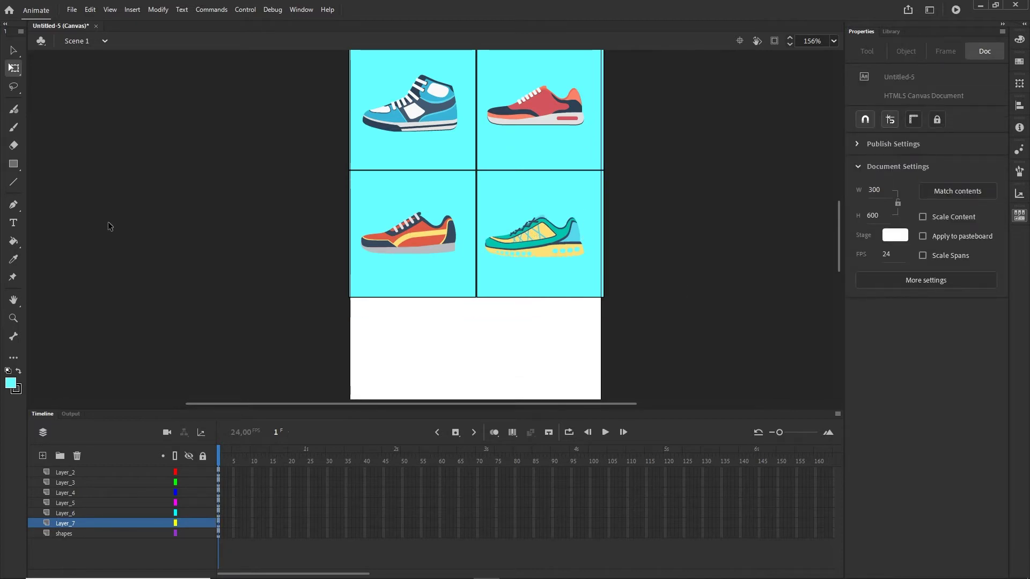
Step: Draw a red rectangle with a black outline, about 90 x 73 px, across the lower edge of the orange-yellow shoe's square
click(14, 165)
click(110, 164)
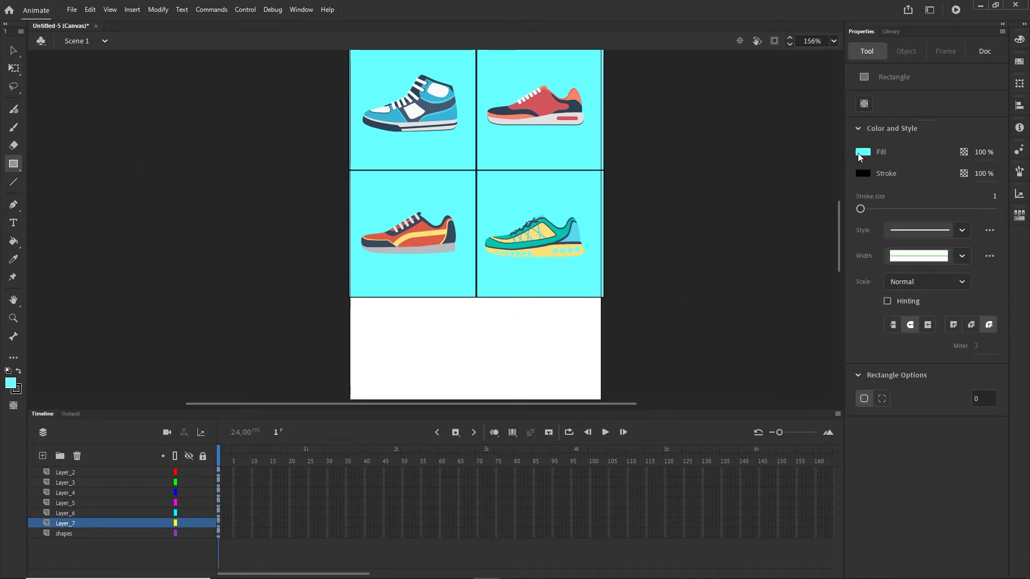
click(858, 152)
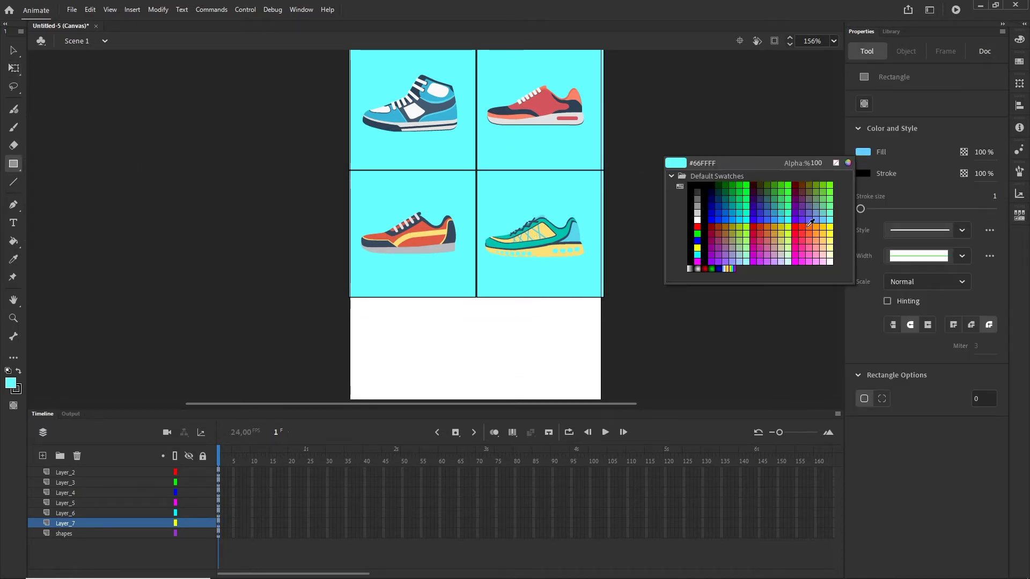
click(696, 226)
drag(464, 329, 388, 266)
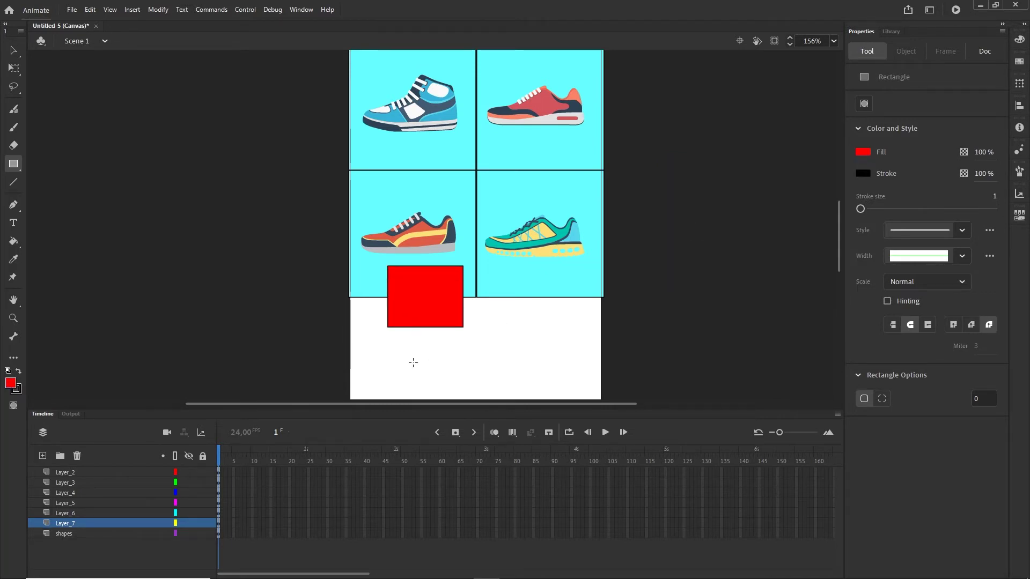
Step: Try moving only the red rectangle's fill, undo that move, and delete the rectangle together with its outline
key(v)
drag(443, 317, 443, 394)
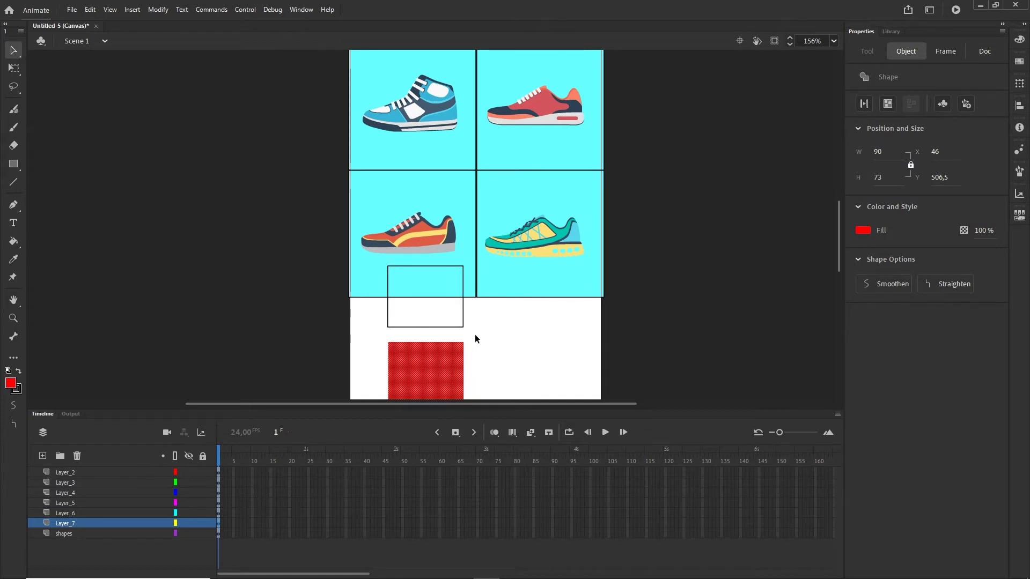
key(ctrl+z)
click(472, 314)
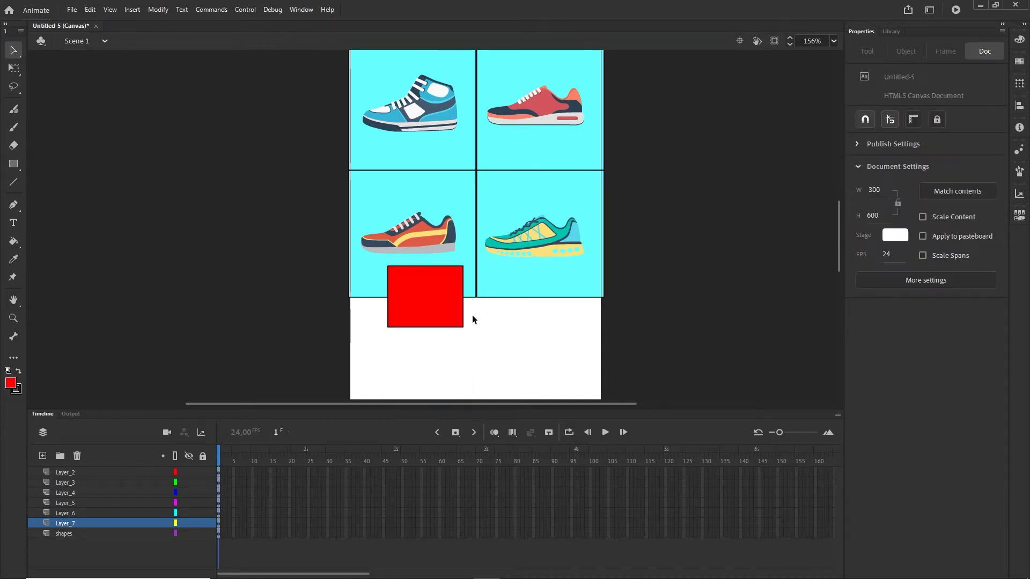
click(438, 317)
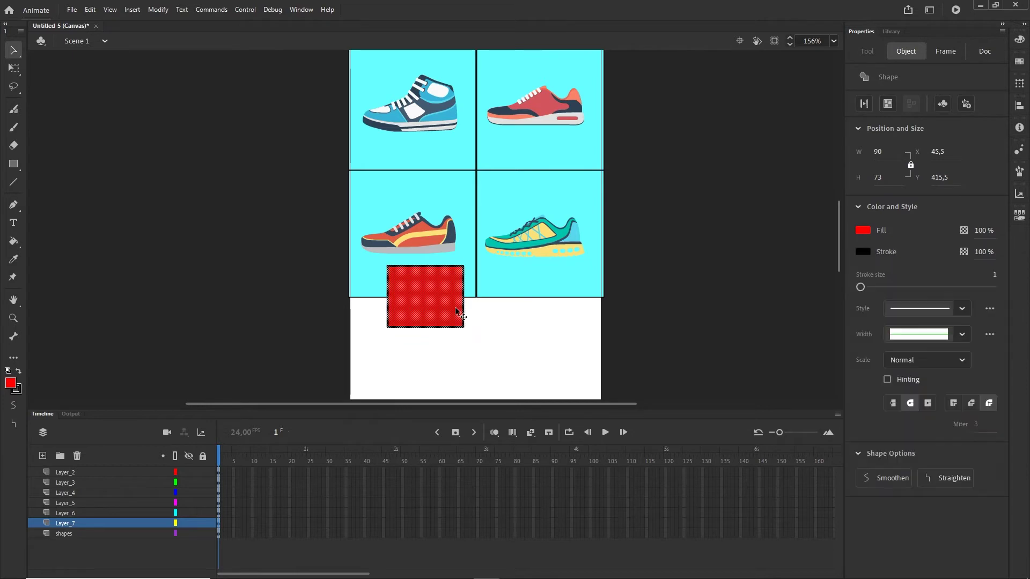
key(Delete)
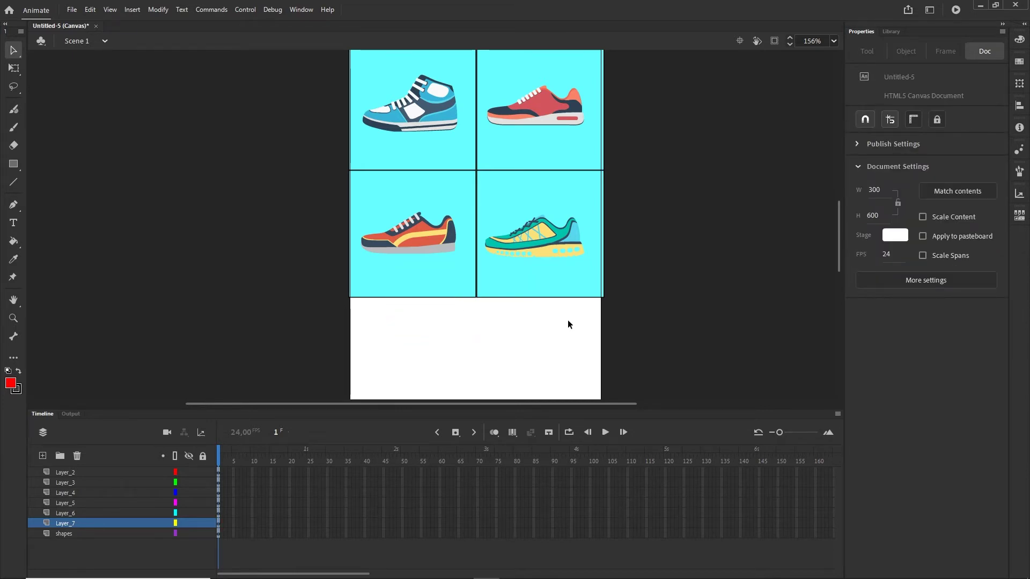
Step: Convert the green-yellow shoe and its outlined first-row cyan square together into one Button symbol, and check it in the library
scroll(569, 324, up, 5)
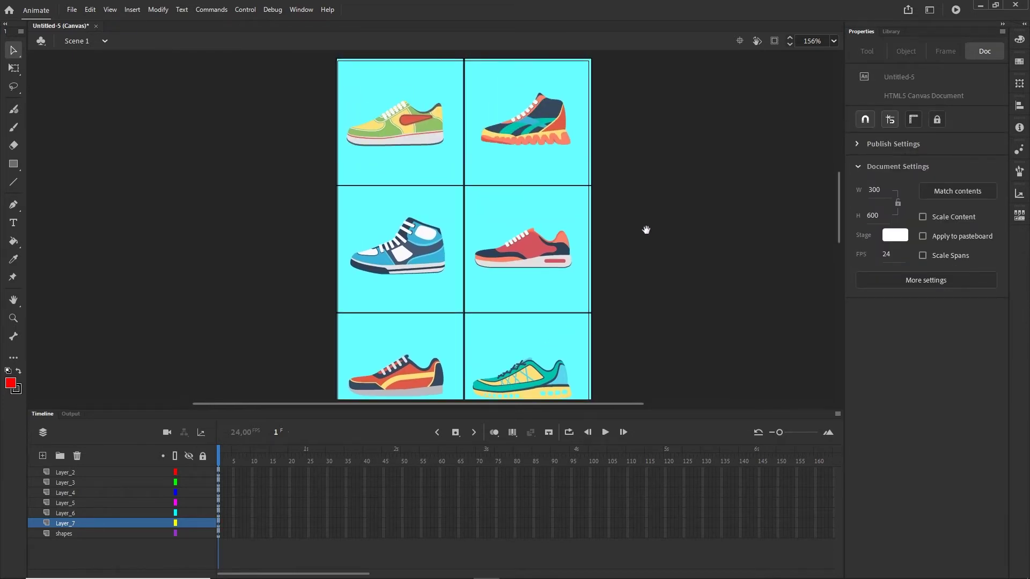
drag(674, 216, 685, 228)
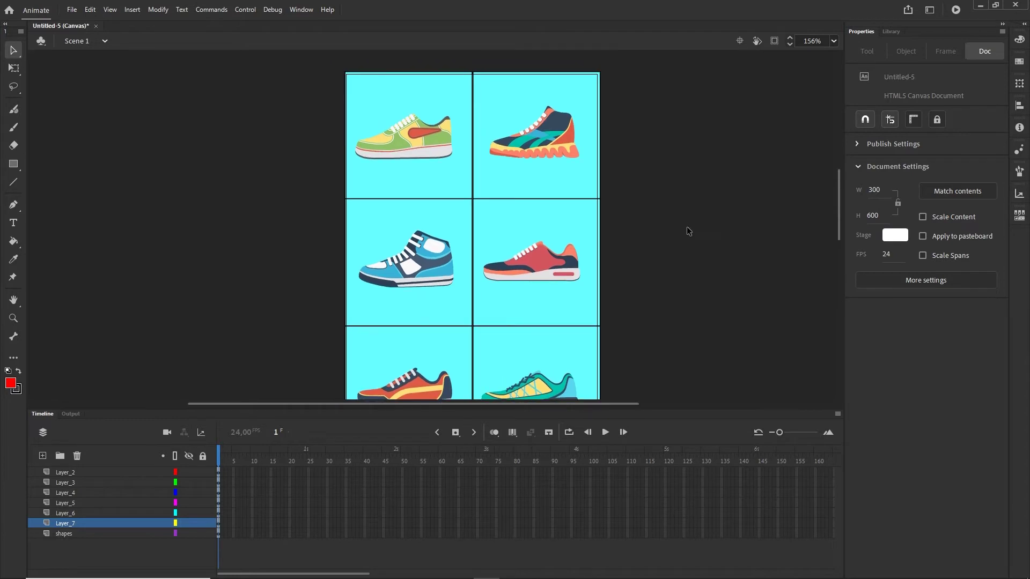
click(436, 180)
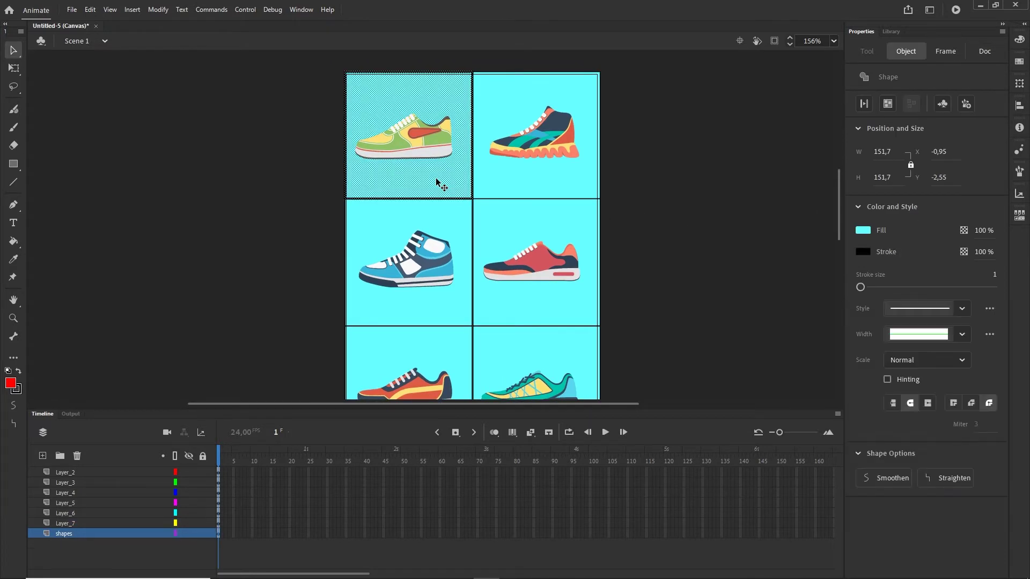
shift+click(416, 143)
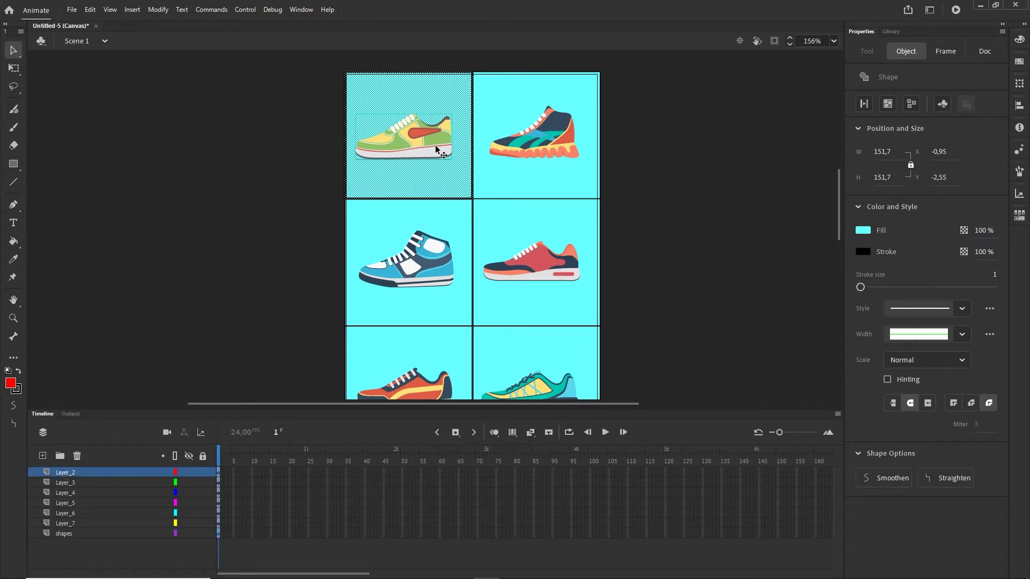
drag(436, 145, 326, 153)
key(ctrl+z)
click(162, 11)
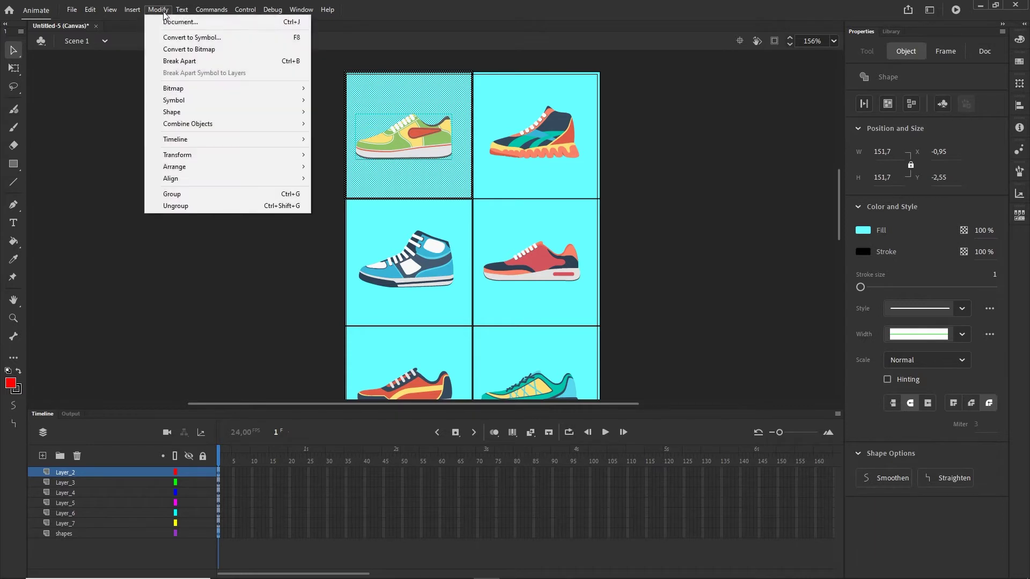
click(183, 39)
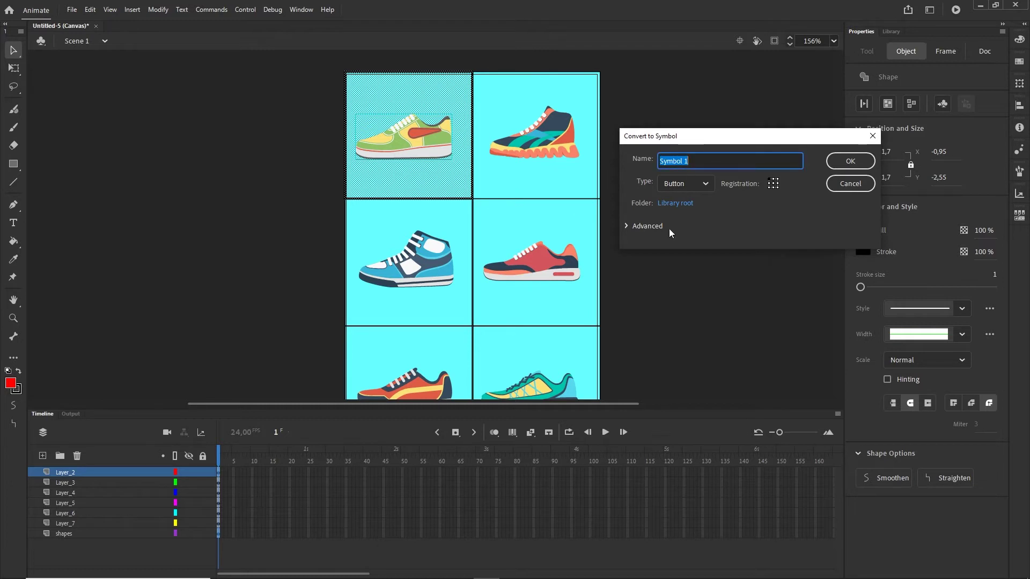
click(846, 162)
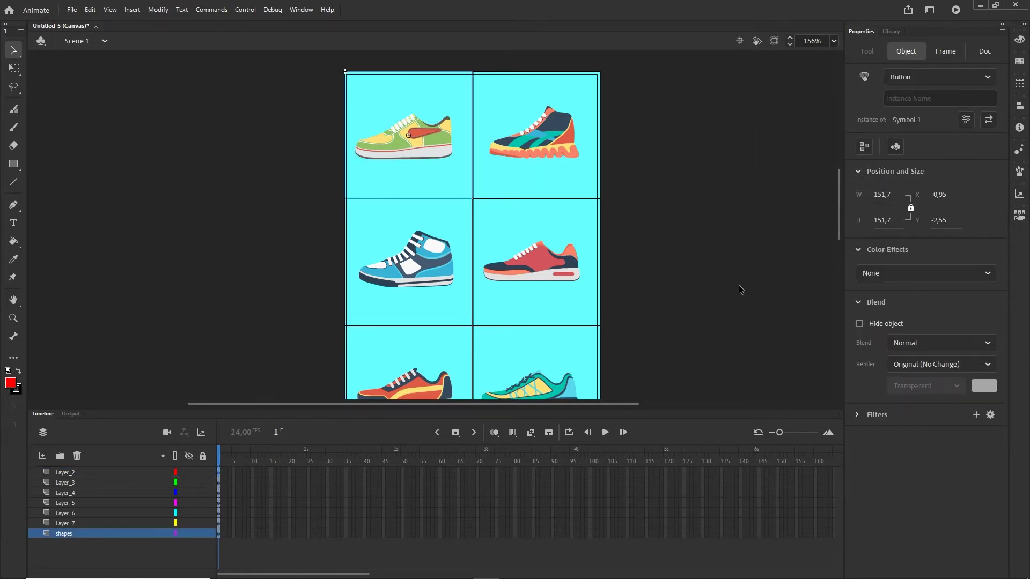
click(740, 290)
click(891, 31)
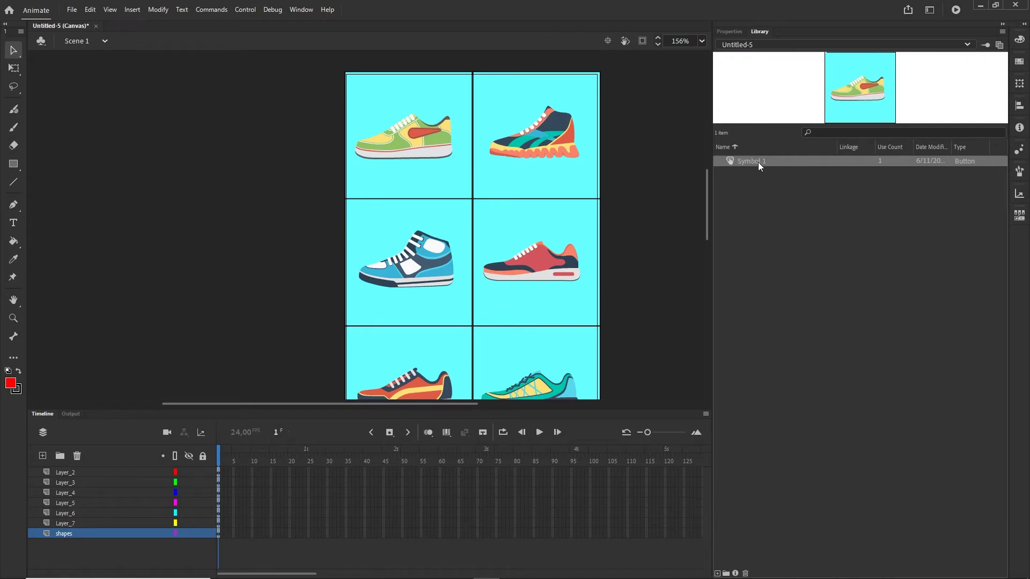
click(730, 32)
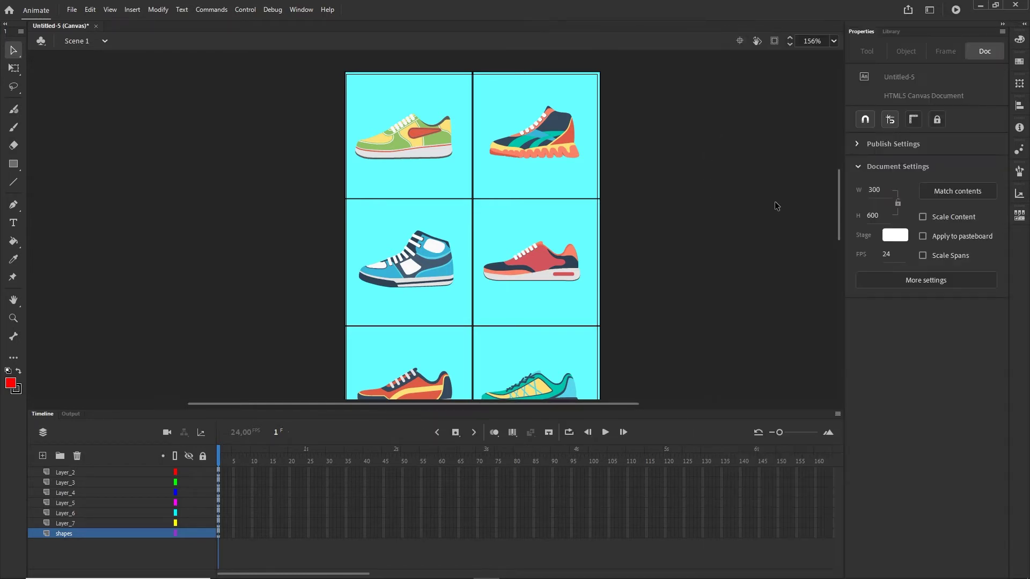
Step: Convert the navy-orange high-top and its outlined first-row cyan square into a second Button symbol
click(507, 110)
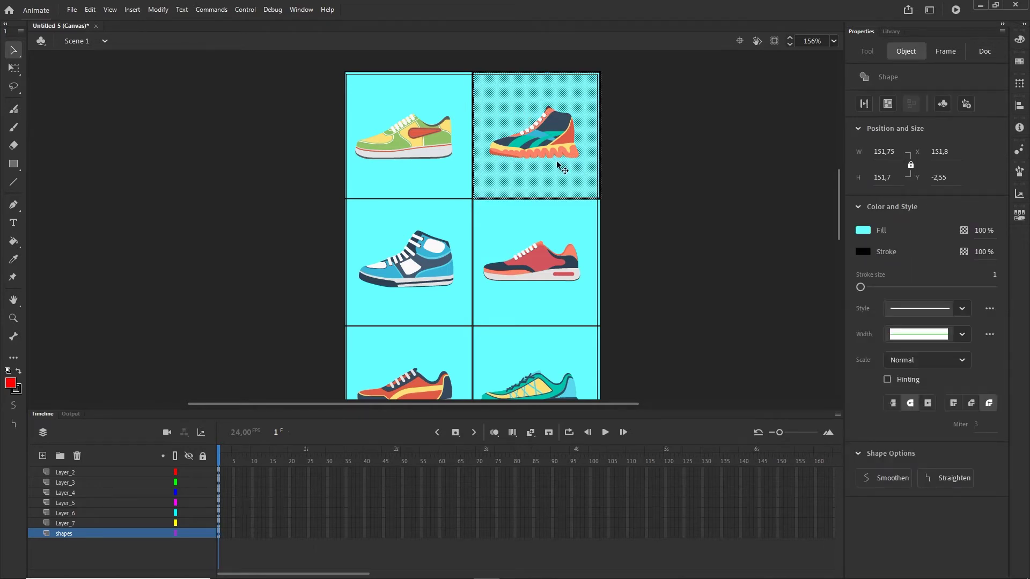
shift+click(551, 144)
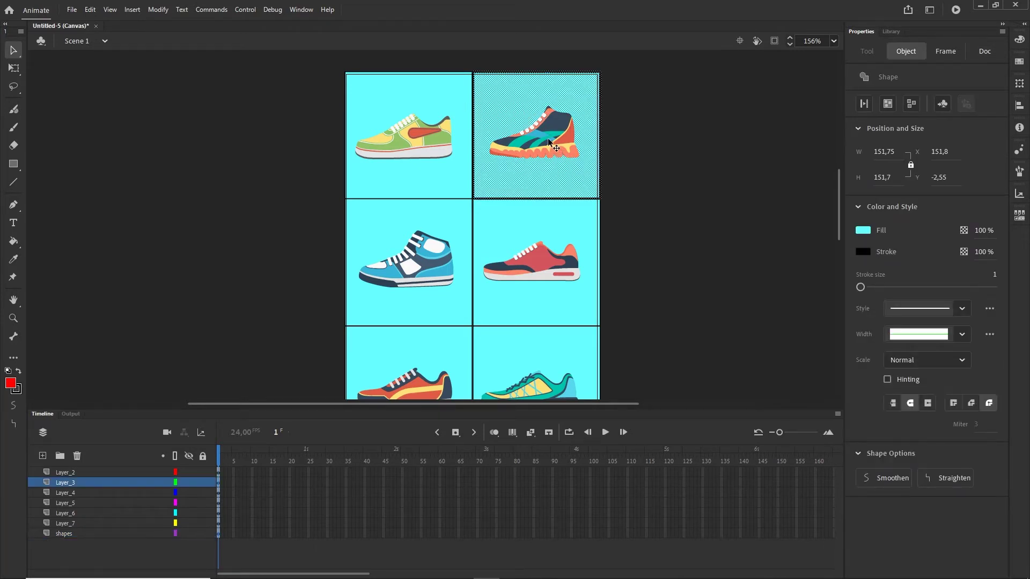
key(F8)
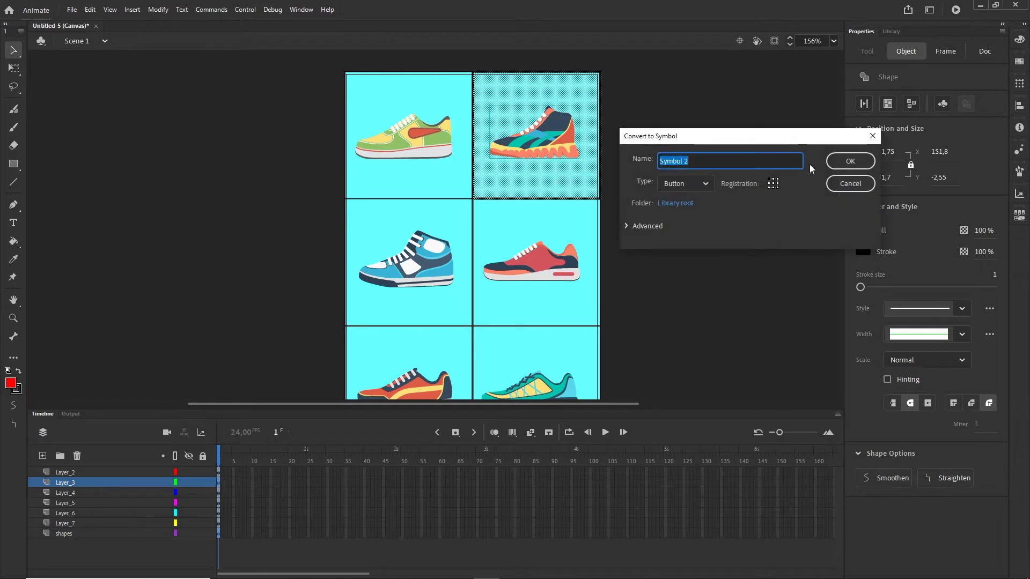
click(851, 161)
Step: Convert the blue high-top and its outlined second-row cyan square into a Button symbol
click(394, 230)
shift+click(424, 258)
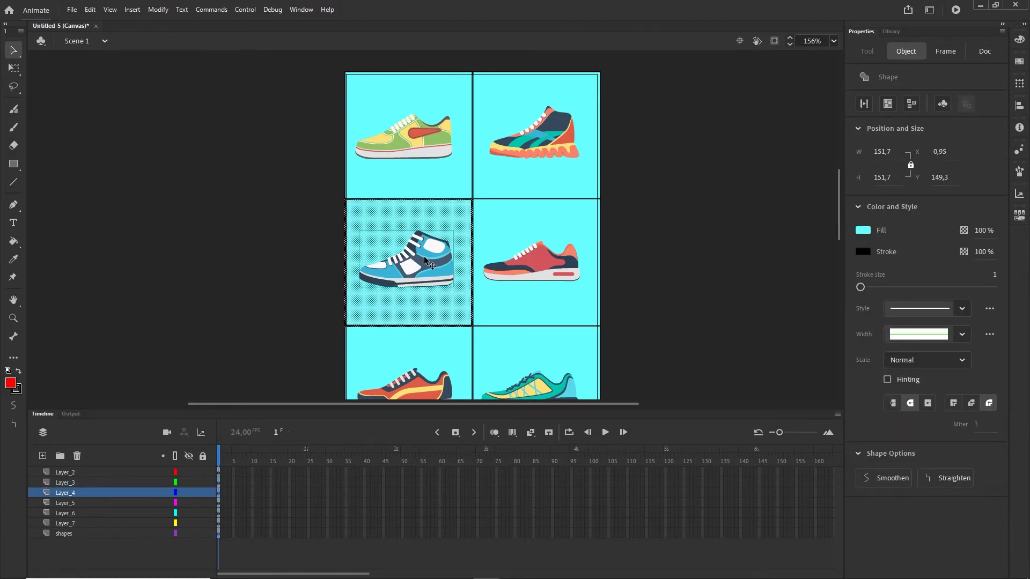
key(F8)
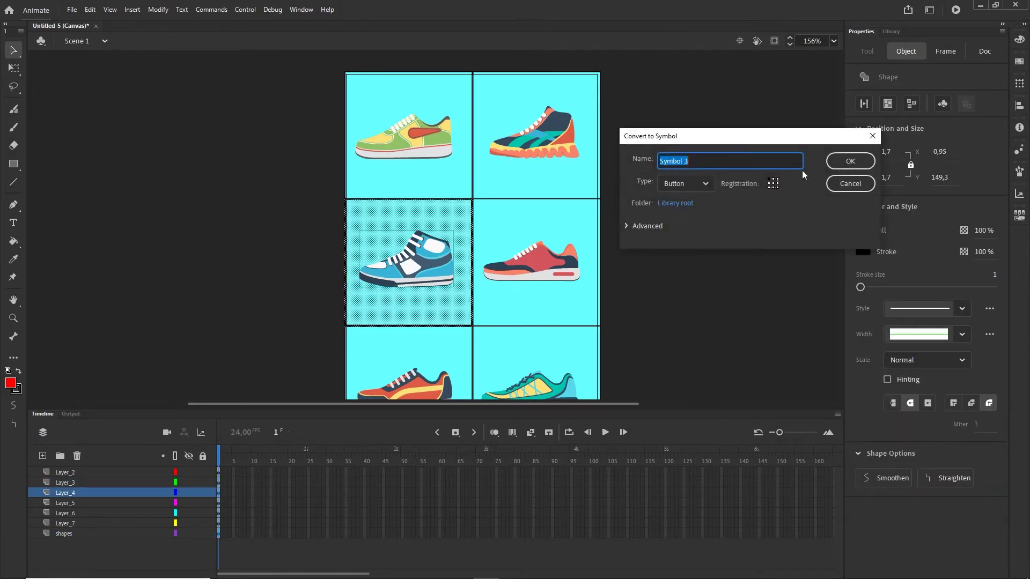
click(850, 161)
Step: Convert the red shoe and its outlined second-row cyan square into a Button symbol
click(489, 230)
shift+click(535, 273)
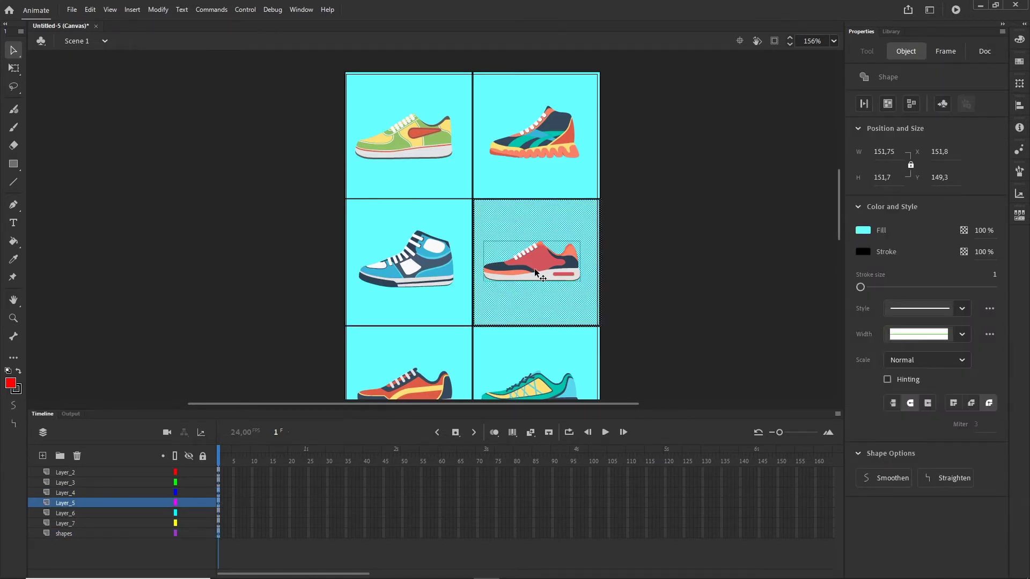
key(F8)
click(850, 161)
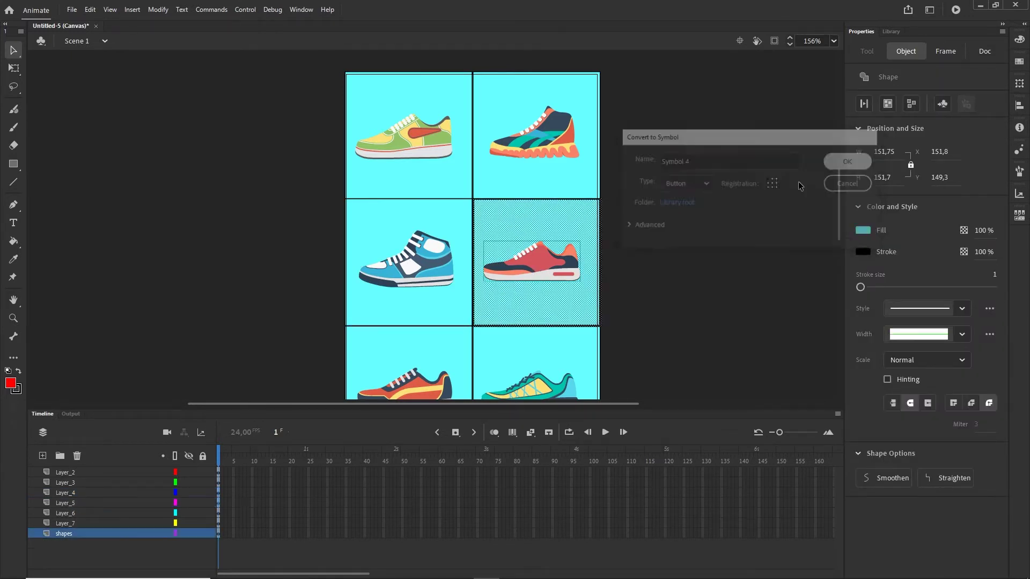
Step: Convert the orange-yellow shoe and its outlined third-row cyan square into a Button symbol
scroll(677, 279, down, 3)
click(423, 267)
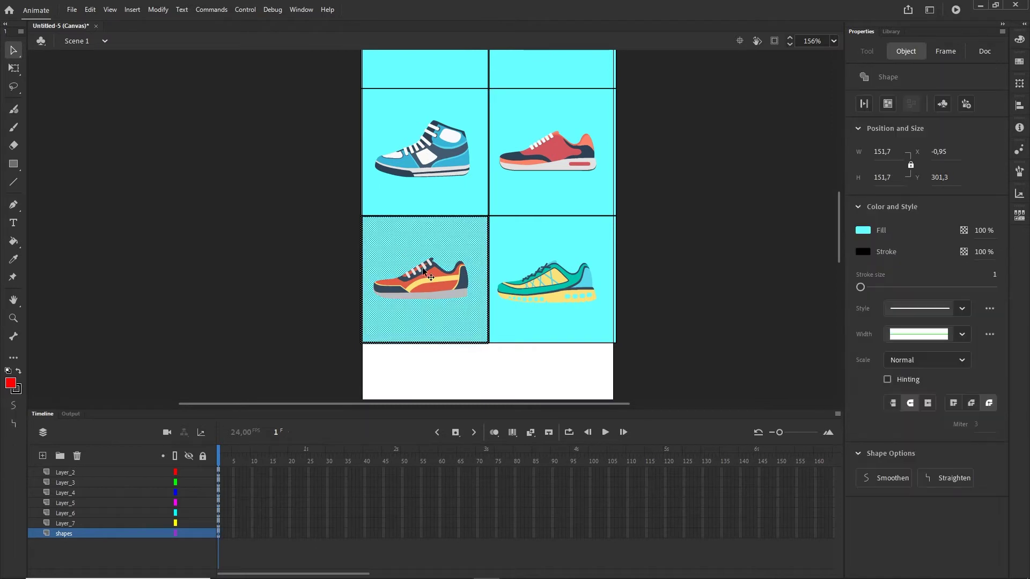
shift+click(432, 276)
key(F8)
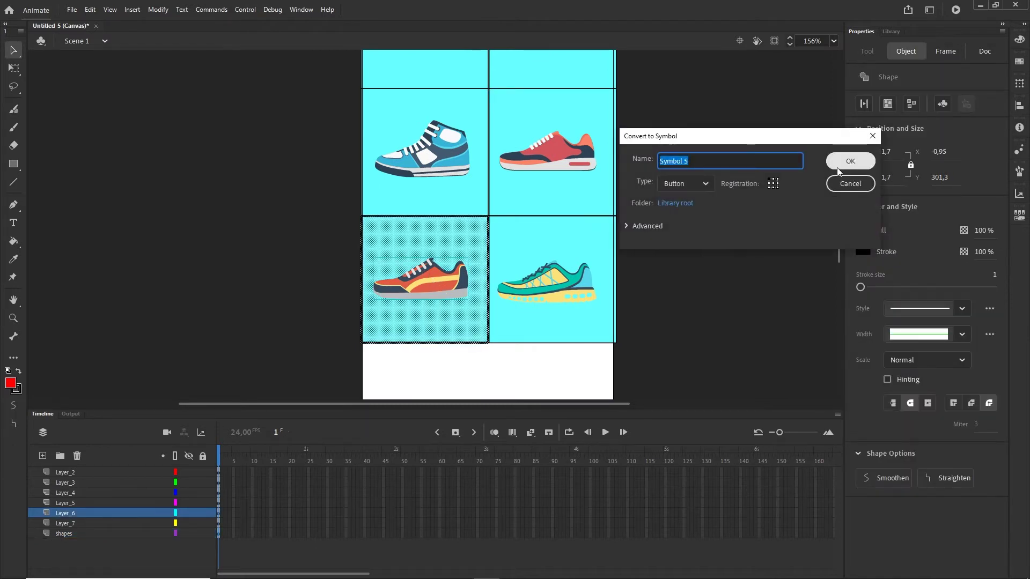
click(833, 164)
Step: Convert the teal-yellow shoe and its outlined third-row cyan square into a Button symbol
click(546, 245)
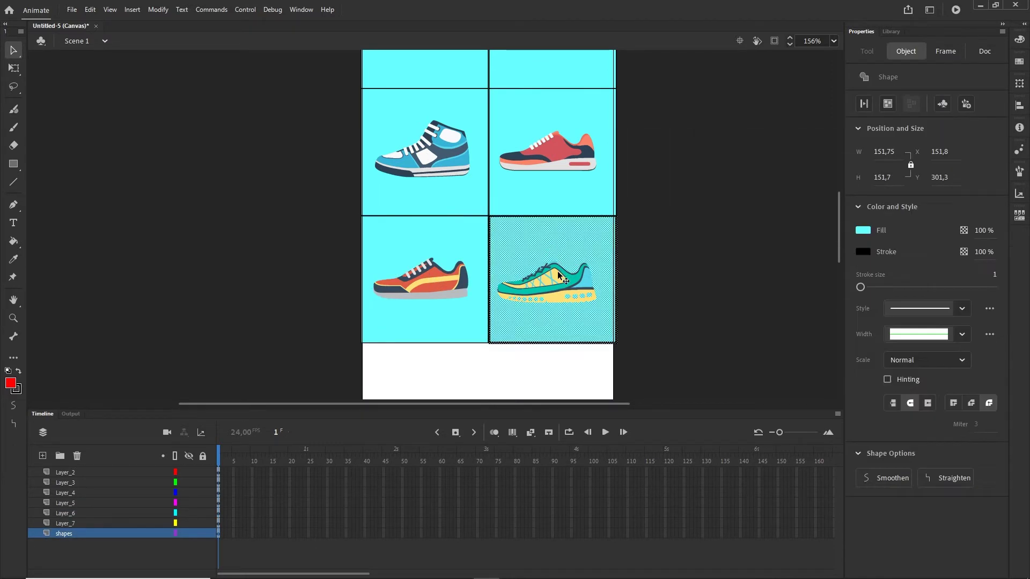
shift+click(558, 287)
key(F8)
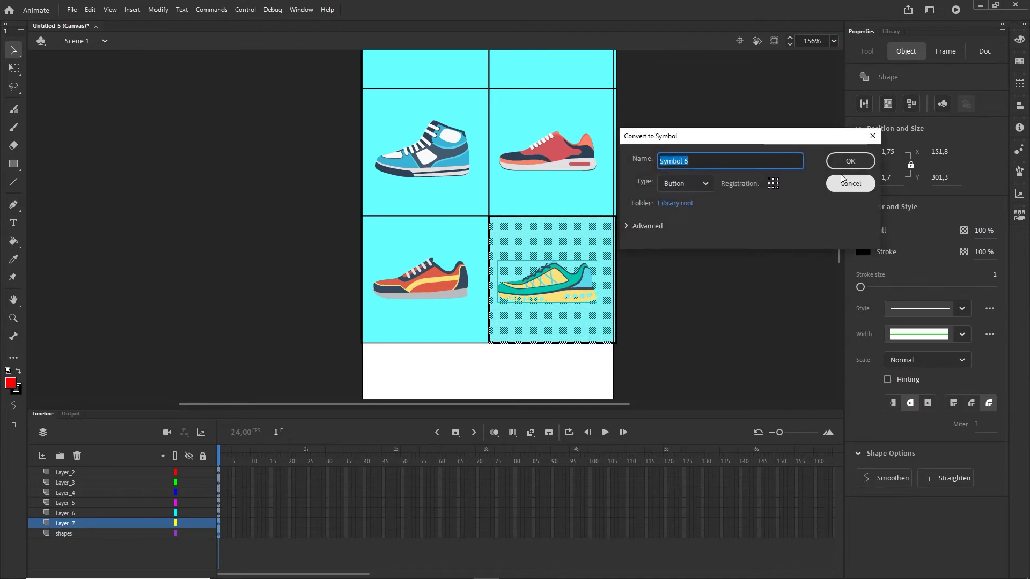
click(848, 162)
click(713, 278)
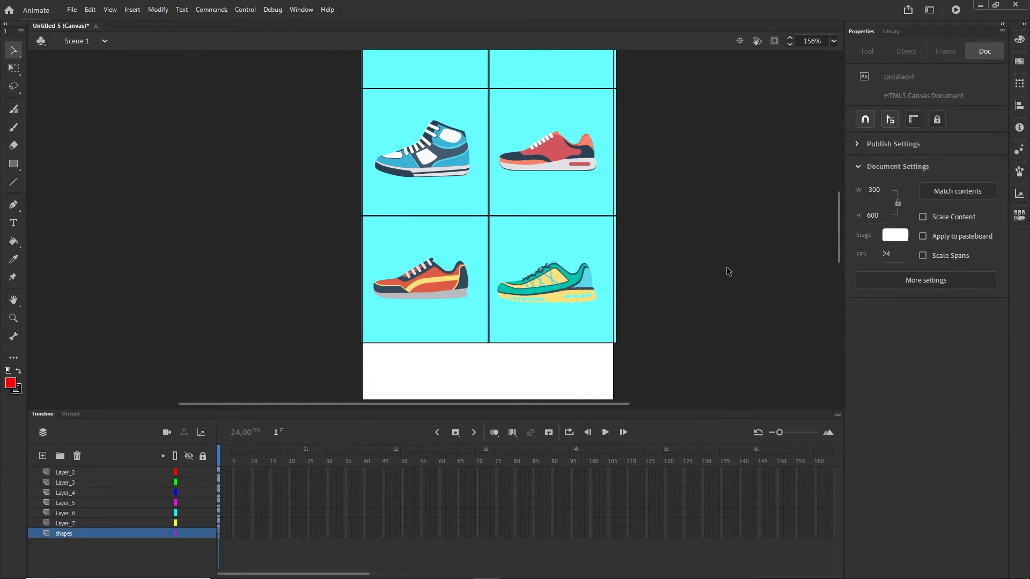
Step: Set the document's stage background colour to orange to fill the empty area below the shoe squares
scroll(655, 275, down, 5)
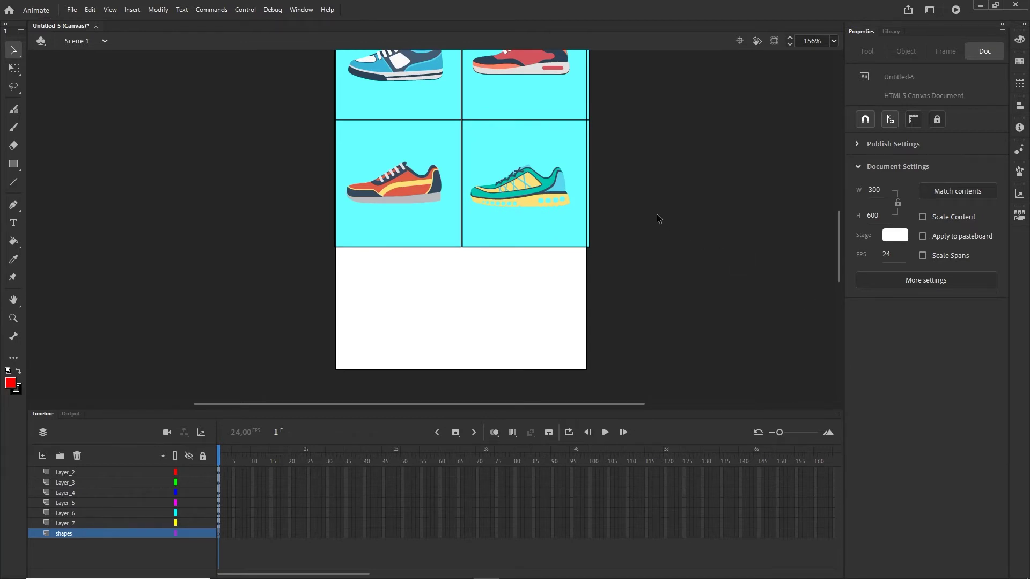
click(895, 235)
click(847, 311)
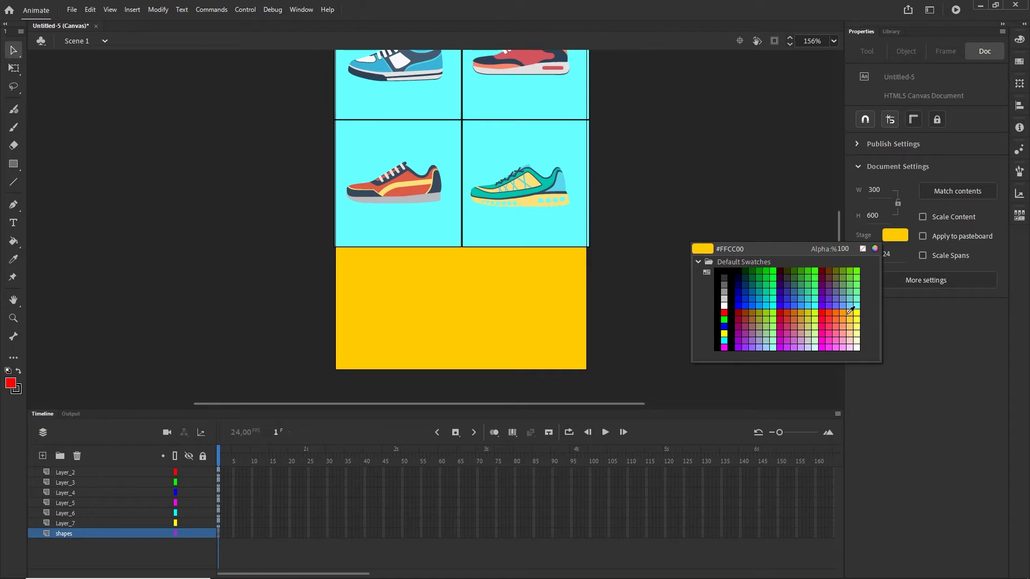
click(847, 311)
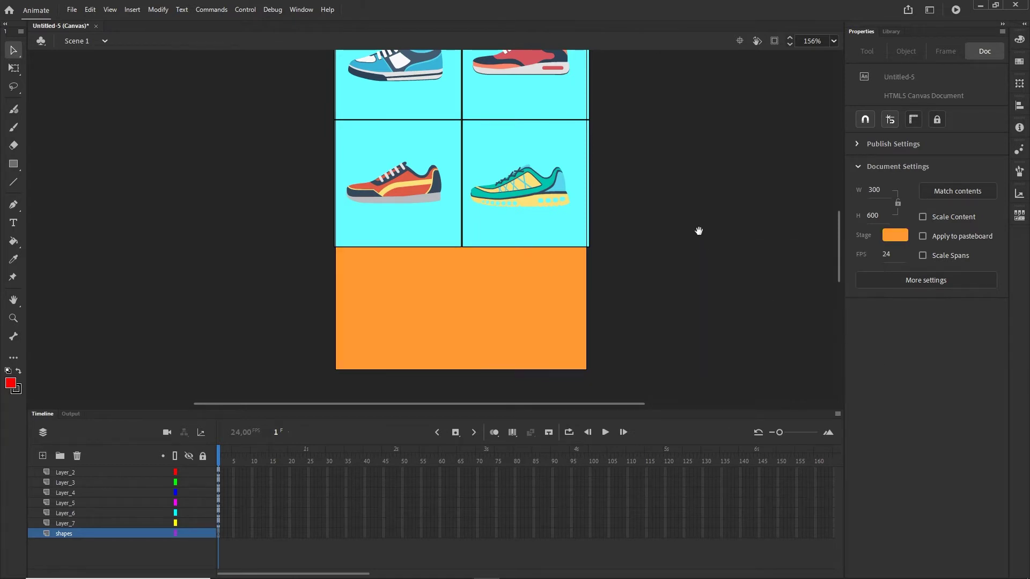
drag(699, 231, 707, 301)
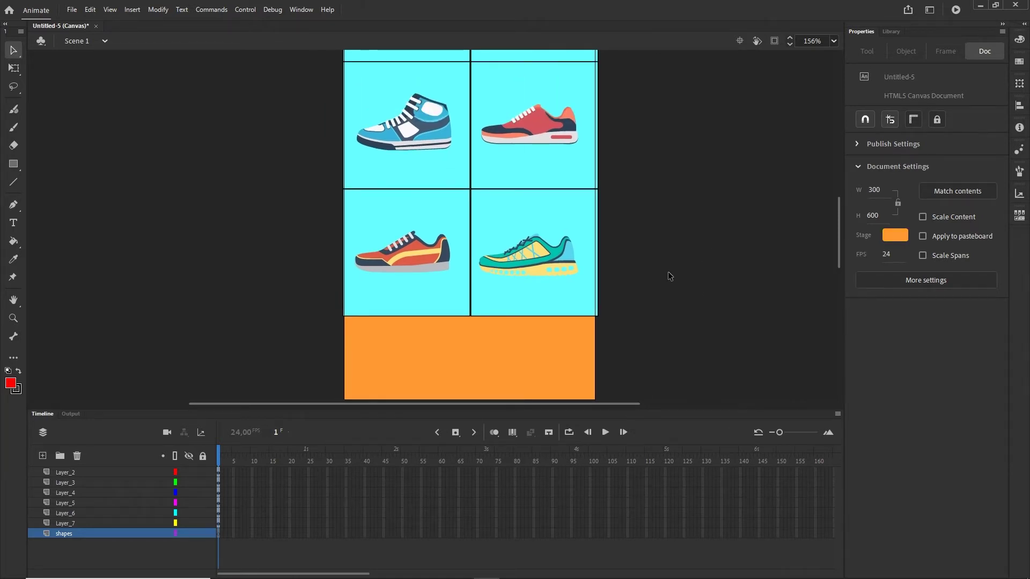
Step: Add black static text reading "new collection" in the orange area below the shoe squares
scroll(682, 274, down, 2)
drag(717, 294, 707, 270)
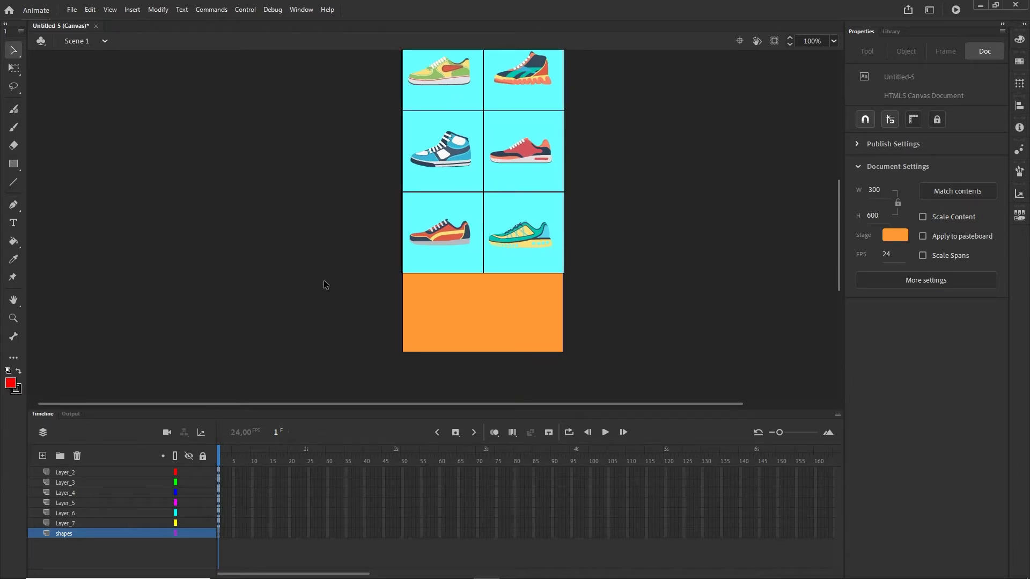
click(13, 223)
click(873, 211)
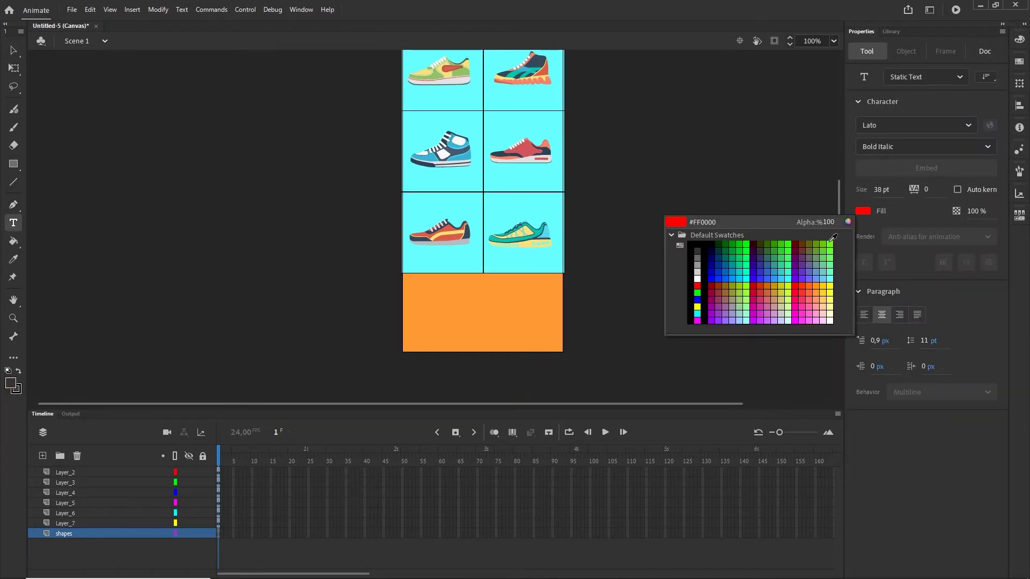
click(700, 240)
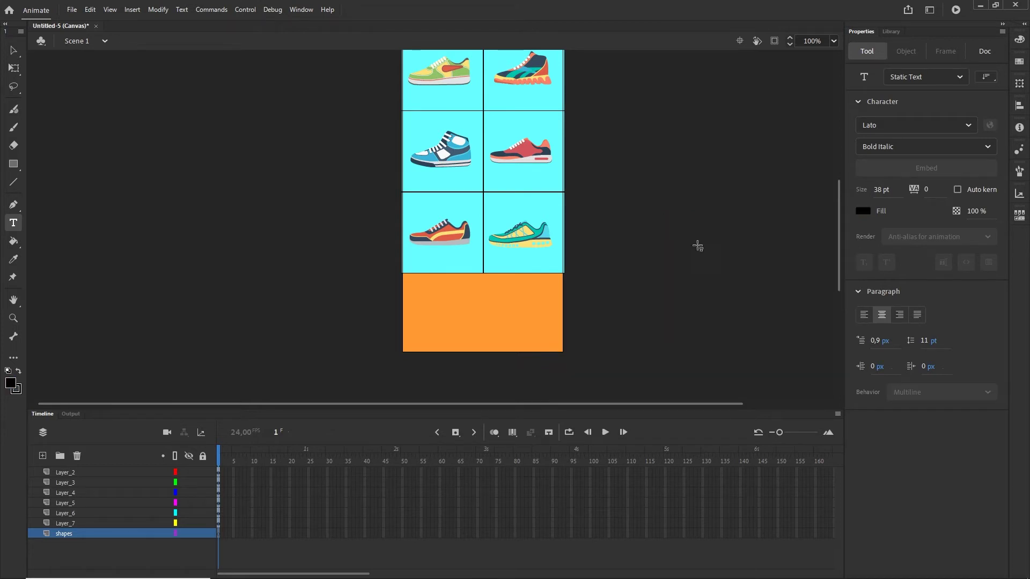
click(433, 321)
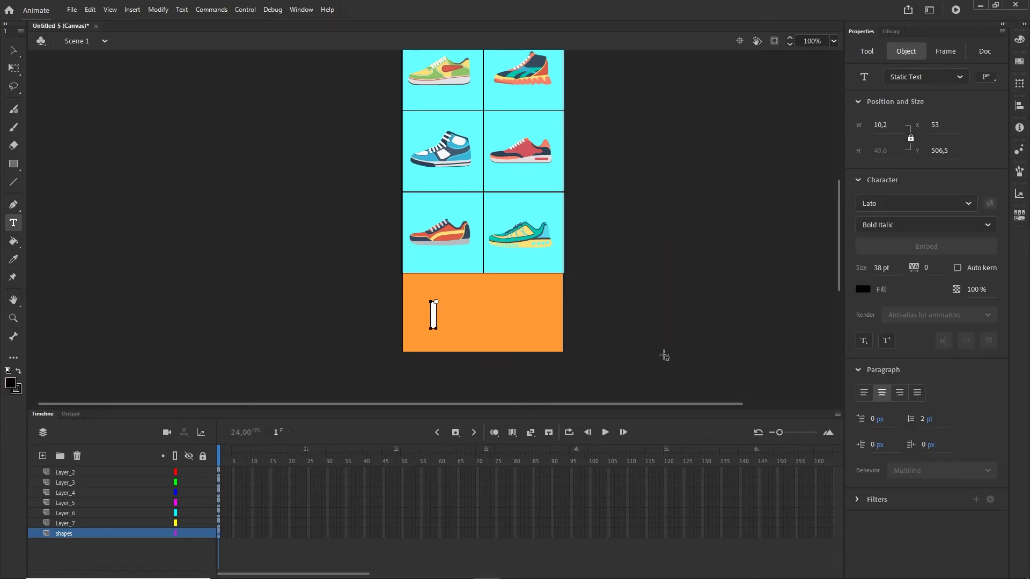
text(new c)
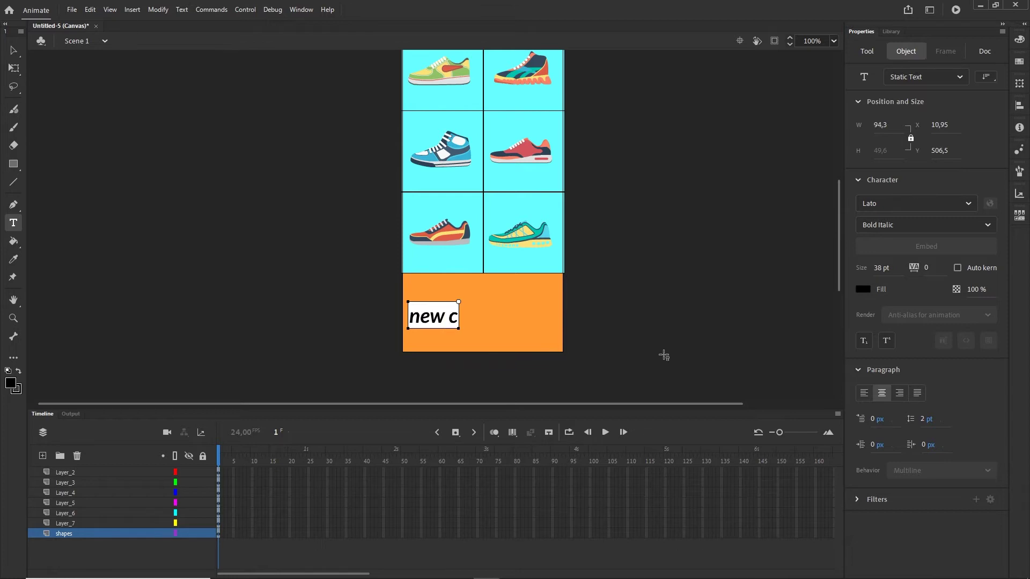
text(ollec)
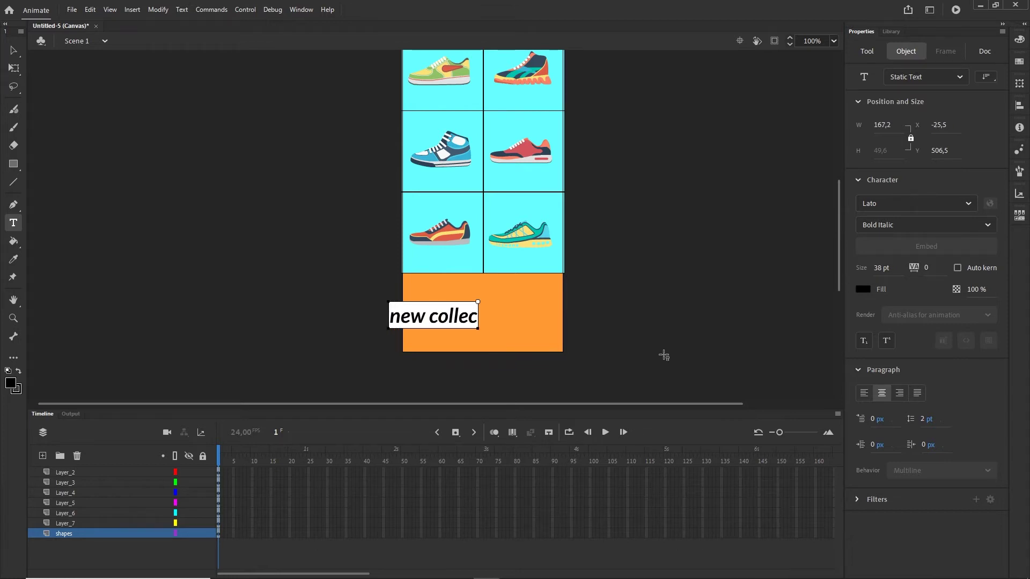
text(tion)
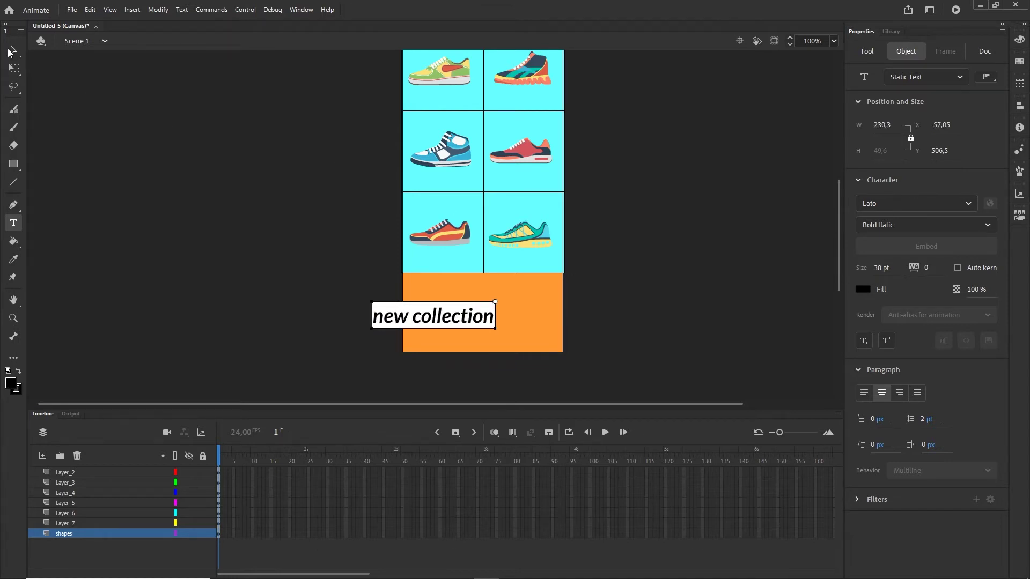
Step: Centre the "new collection" text within the orange area, at about X 33 and Y 500.5
click(9, 52)
key(shift+Right)
key(shift+Right)
key(shift+Right)
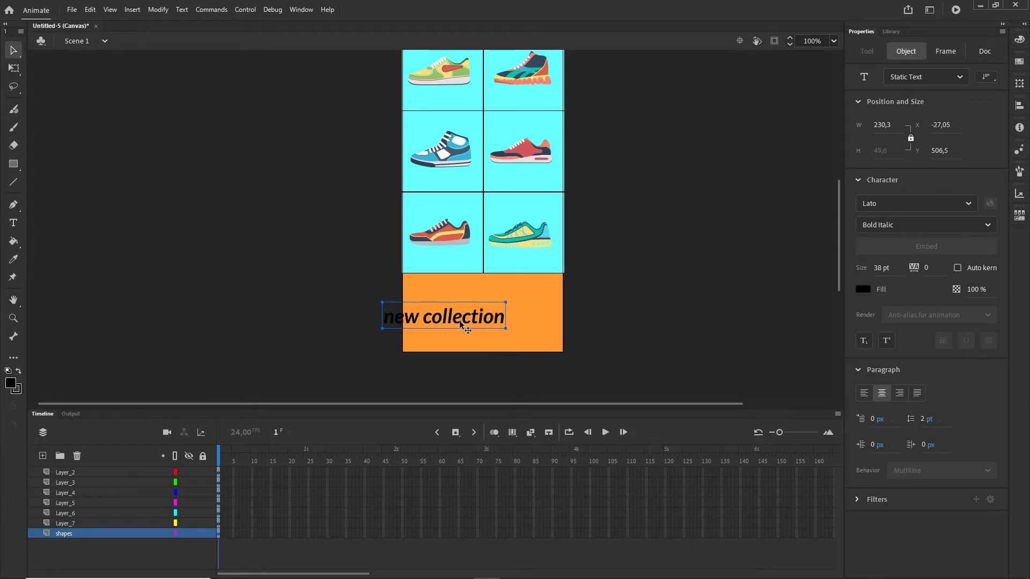
key(shift+Right)
key(shift+Right)
key(shift+Right)
key(shift+Right)
key(shift+Right)
key(shift+Right)
key(Up)
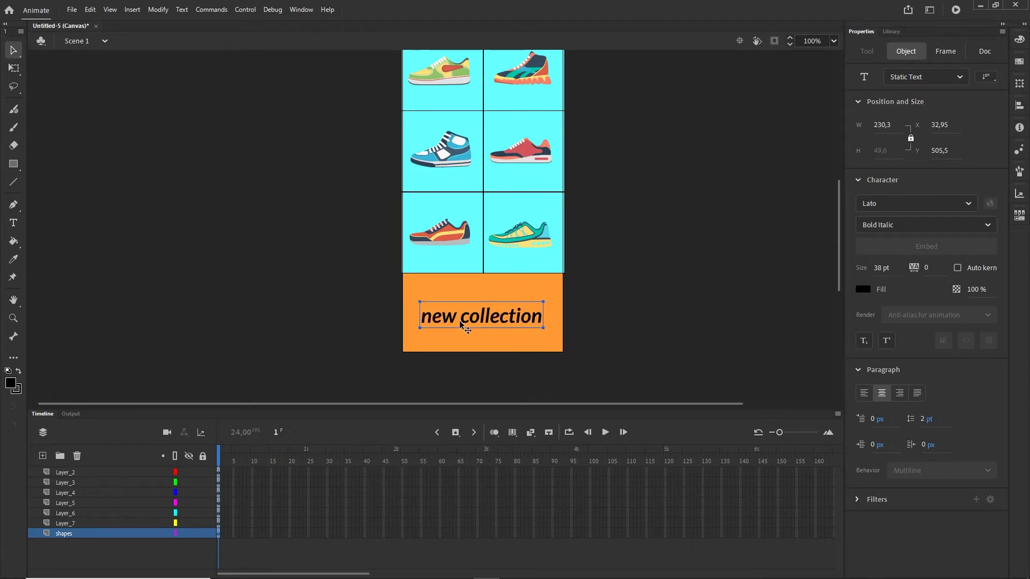
key(Up)
key(Up)
key(Up)
key(Up)
key(Up)
key(Up)
click(716, 294)
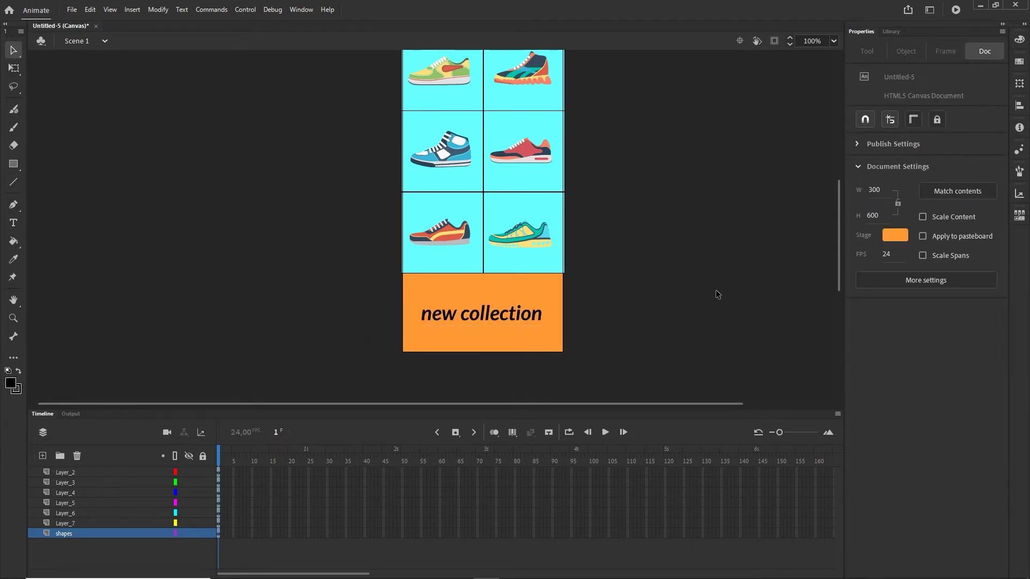
Step: Test the banner with the black text in the browser, then return to the document's timeline
key(ctrl+Return)
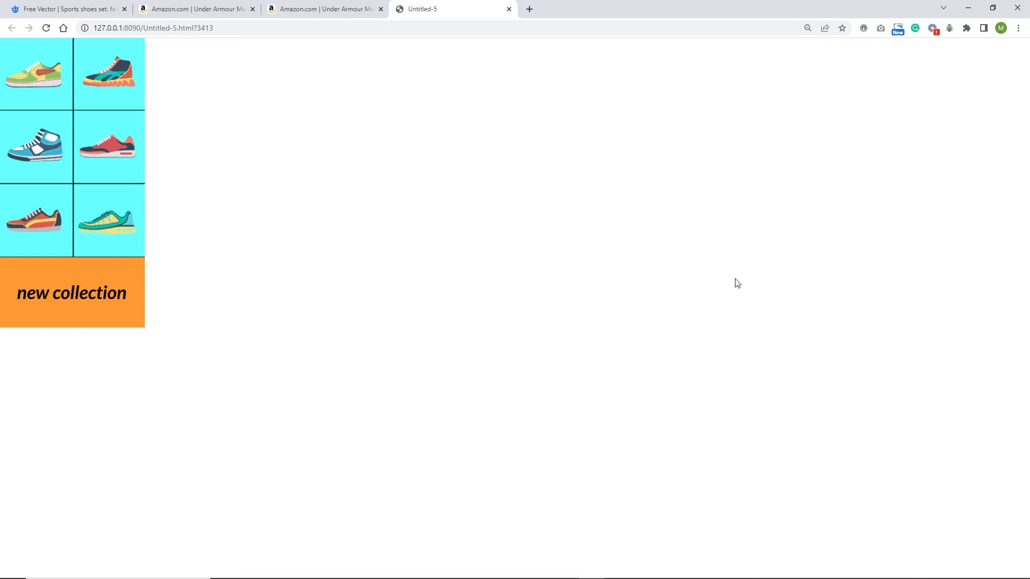
click(971, 10)
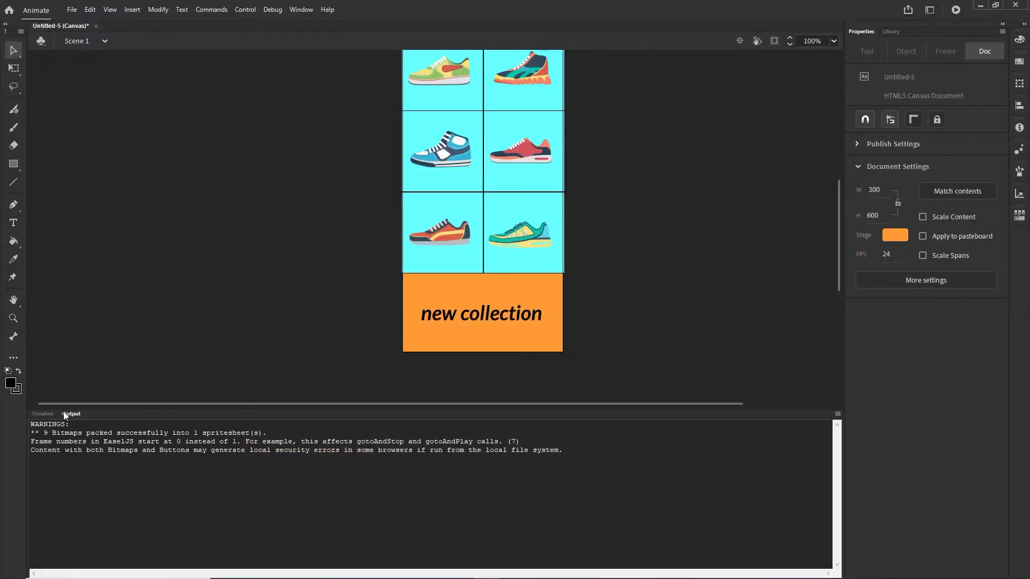
click(44, 413)
Step: Change the fill colour of the "new collection" text to white
click(503, 315)
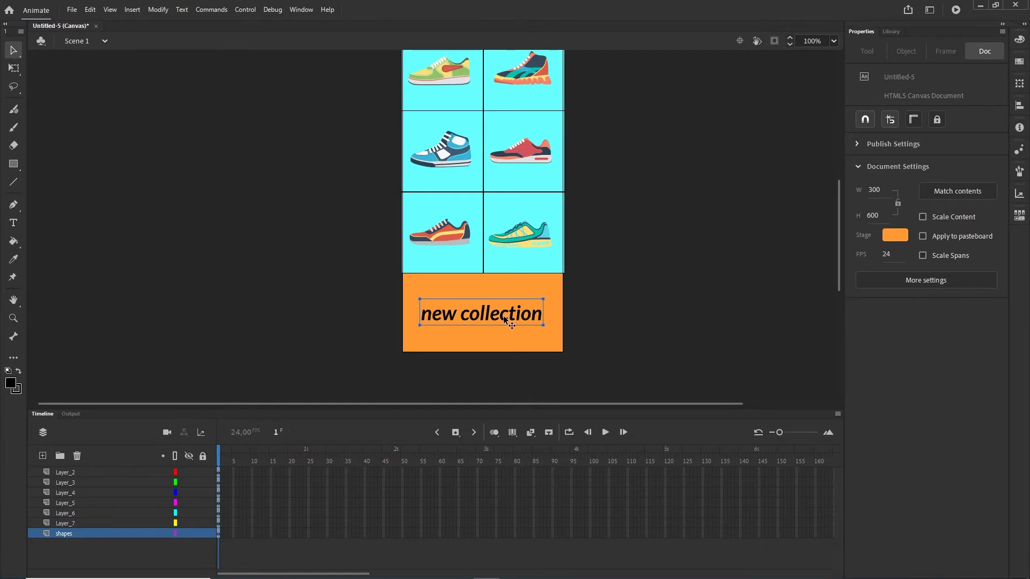
click(871, 289)
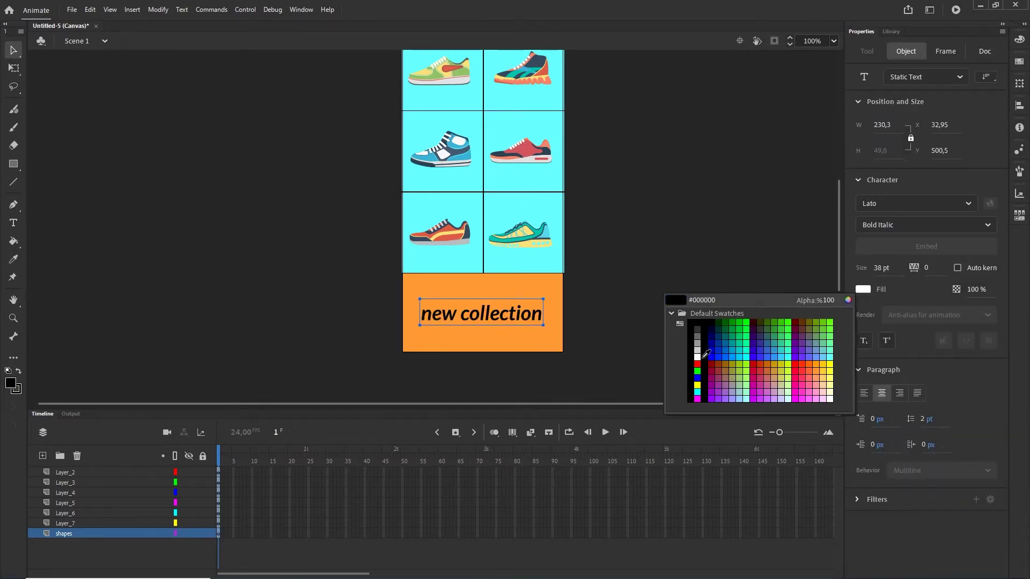
click(701, 353)
click(704, 299)
Step: Preview the banner with the white text in the browser and return to the timeline
key(ctrl+Return)
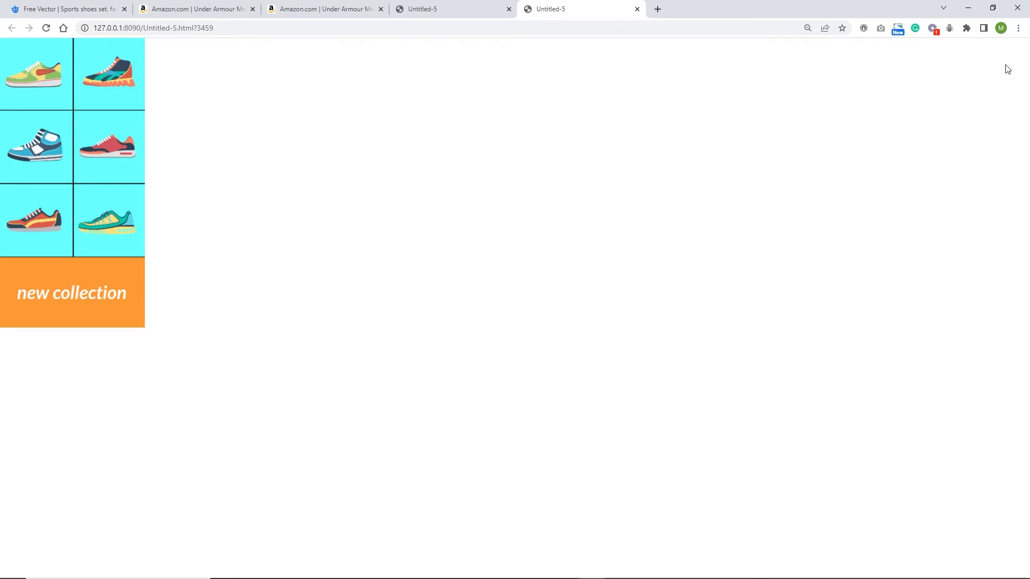
click(968, 8)
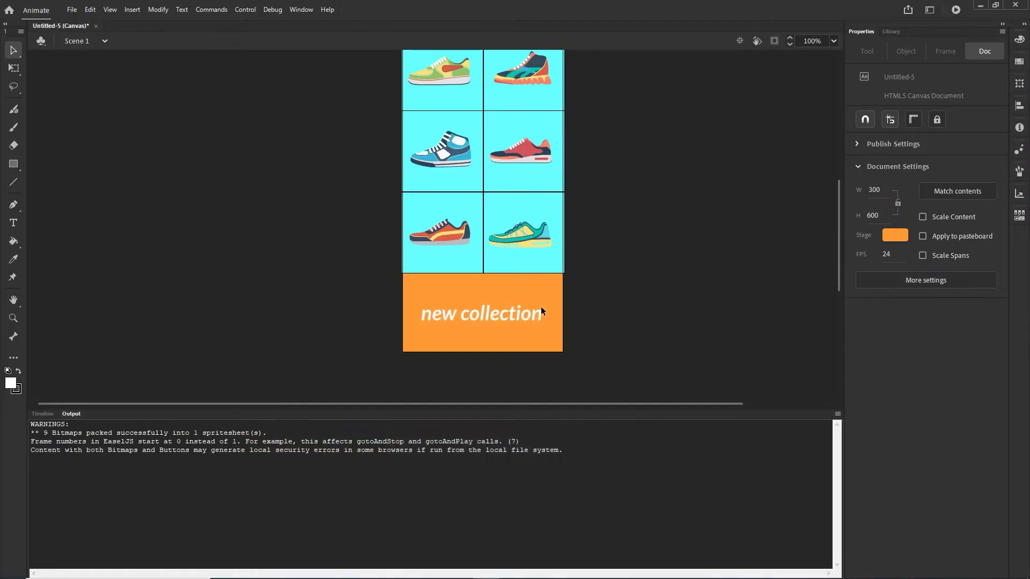
click(52, 414)
Step: Examine the button-state timeline inside the green-yellow shoe's symbol and compare it with the main scene timeline
scroll(494, 153, up, 5)
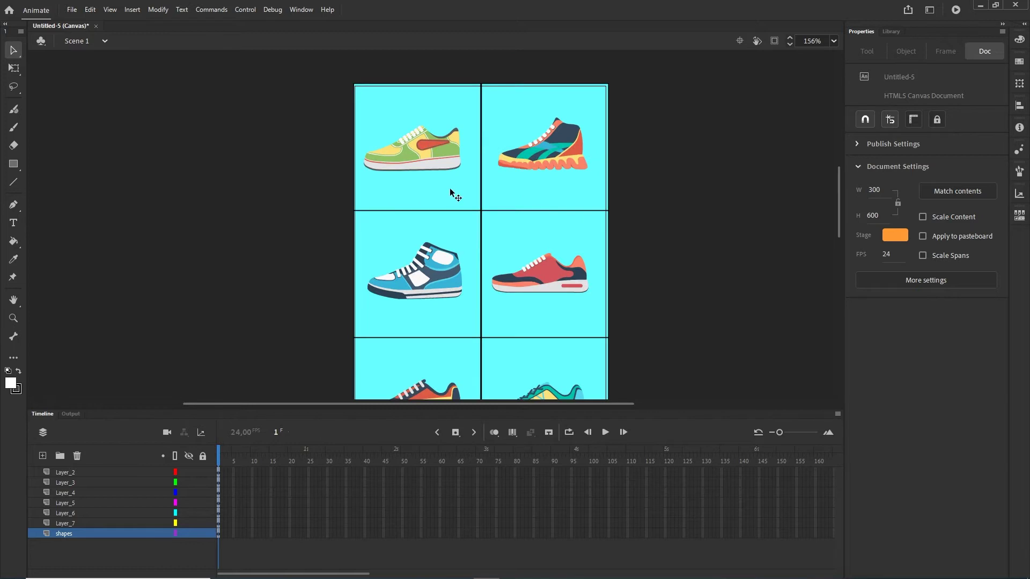
click(446, 189)
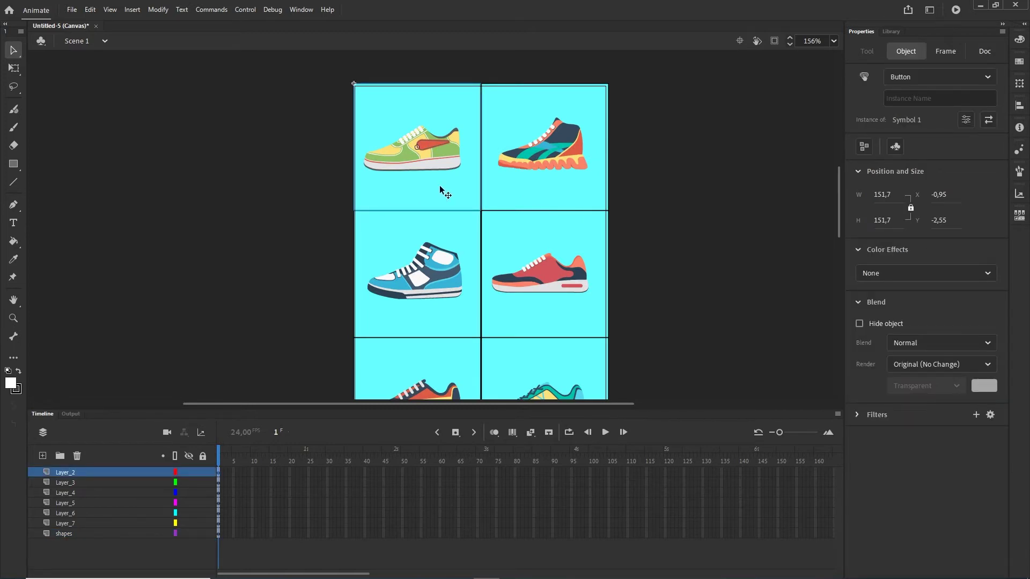
double_click(445, 192)
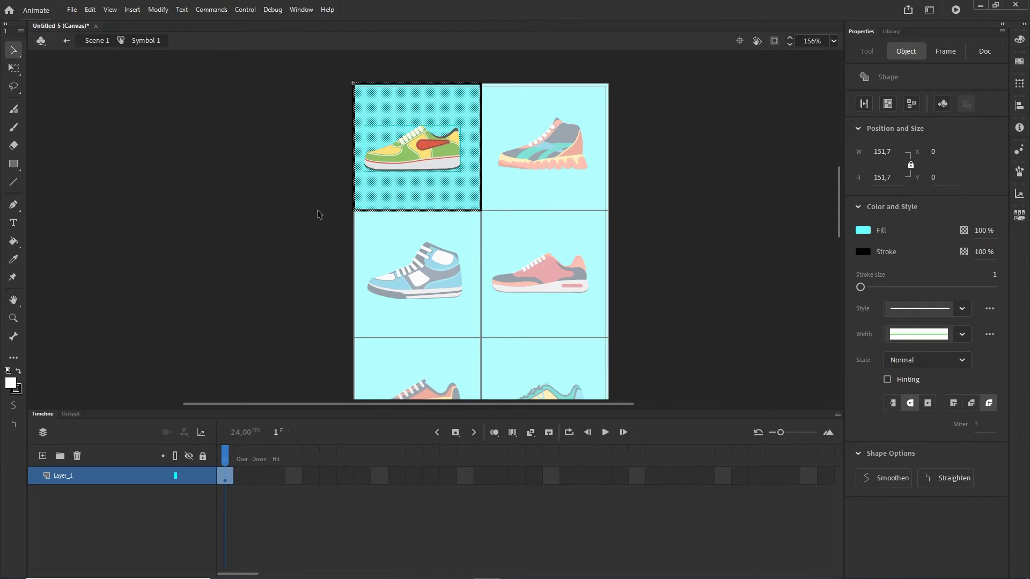
click(95, 41)
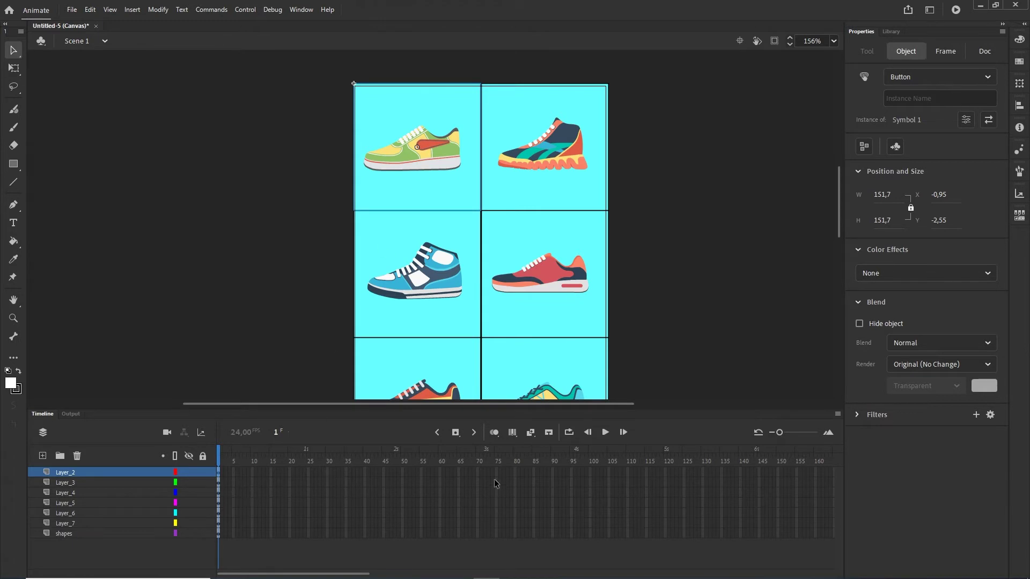
double_click(394, 153)
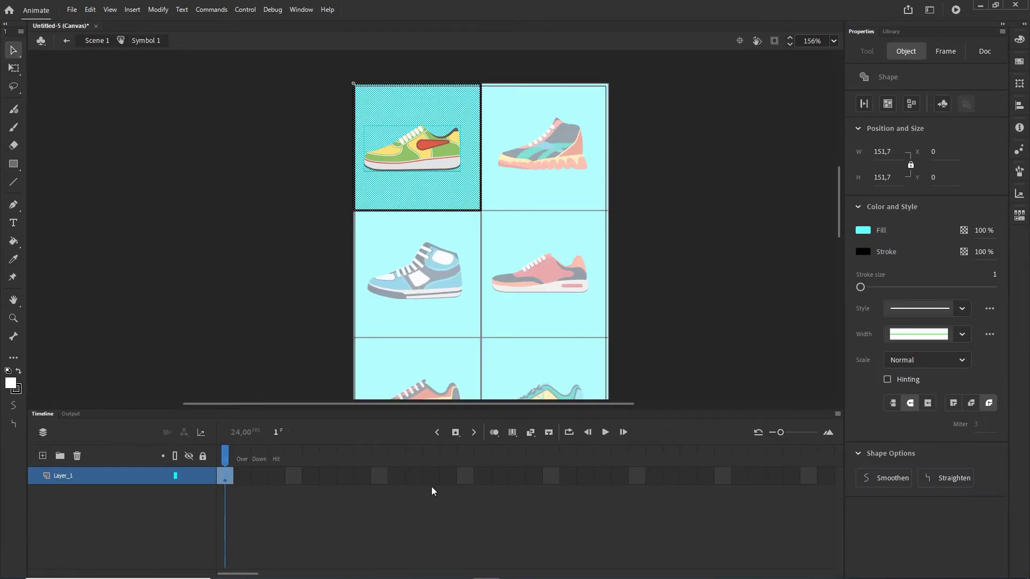
click(83, 42)
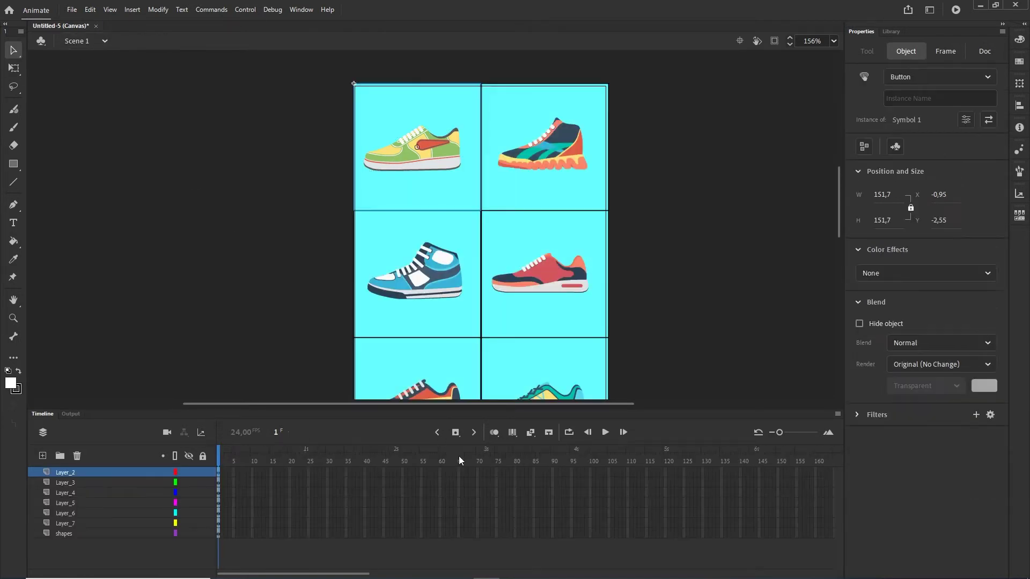
Step: Open the green-yellow shoe's Button symbol and insert a keyframe for its Over state
double_click(409, 164)
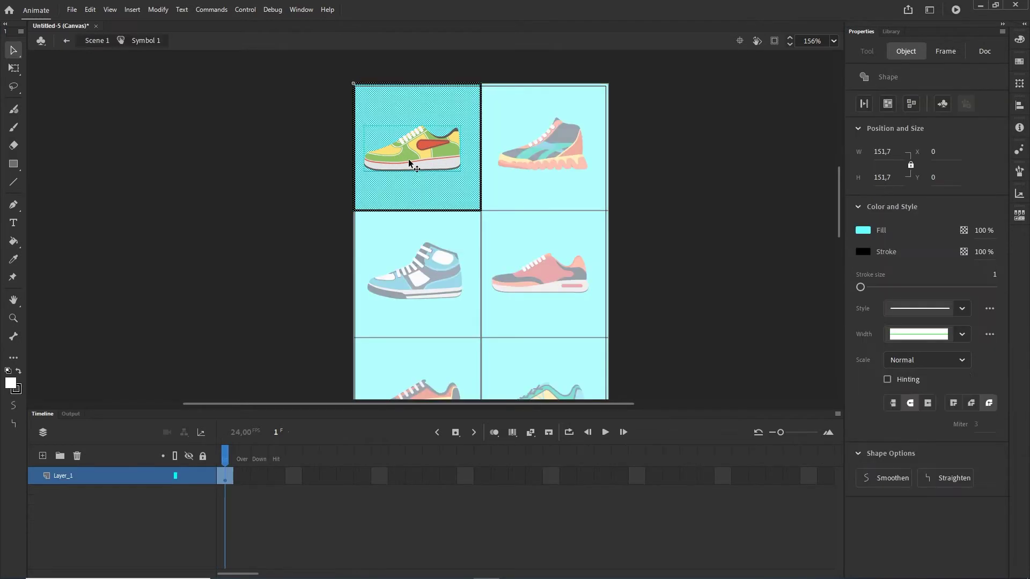
click(245, 478)
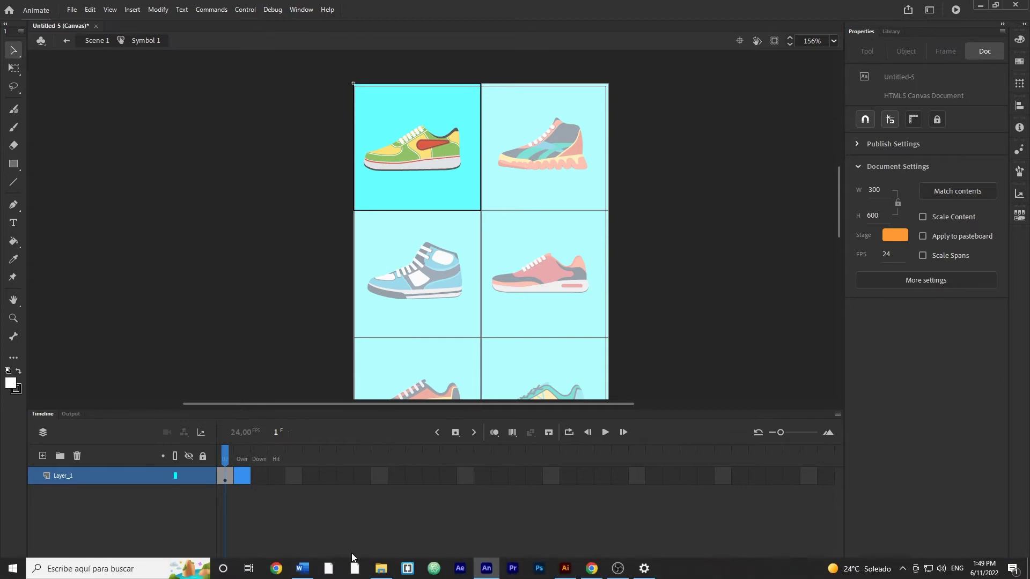
key(F6)
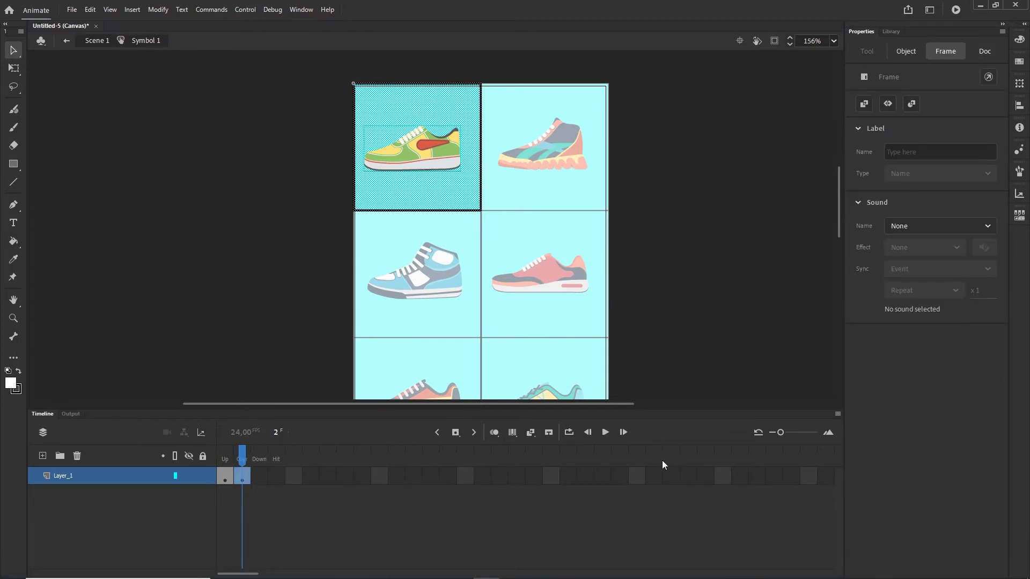
Step: Change the fill of the square behind the green-yellow shoe to white in the Over state
click(738, 269)
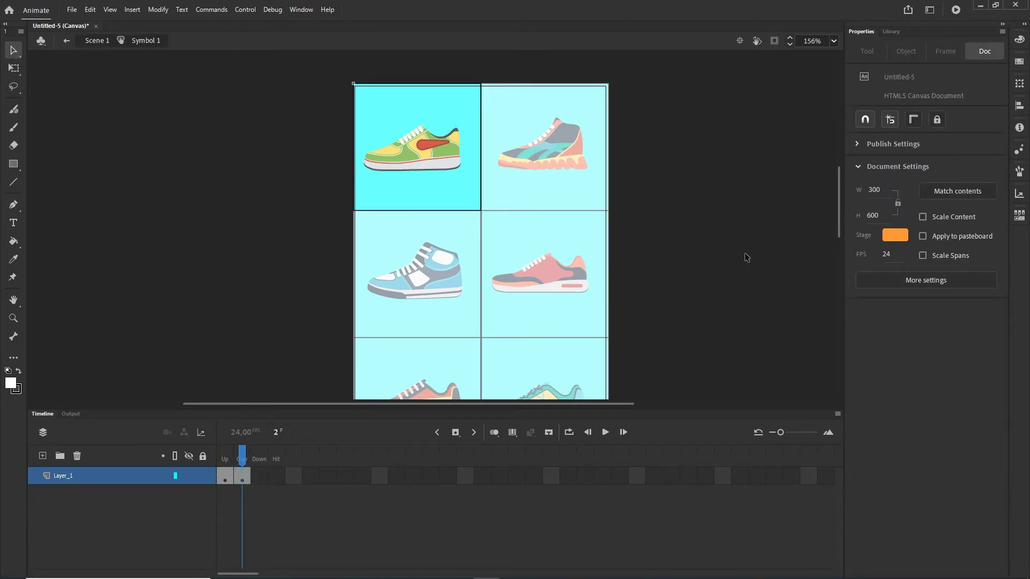
click(452, 193)
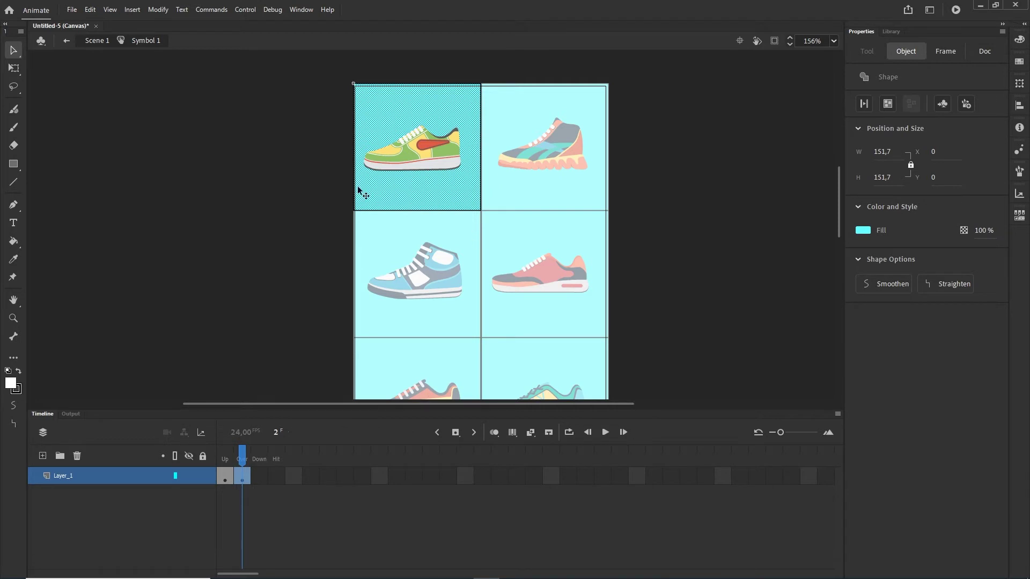
click(865, 237)
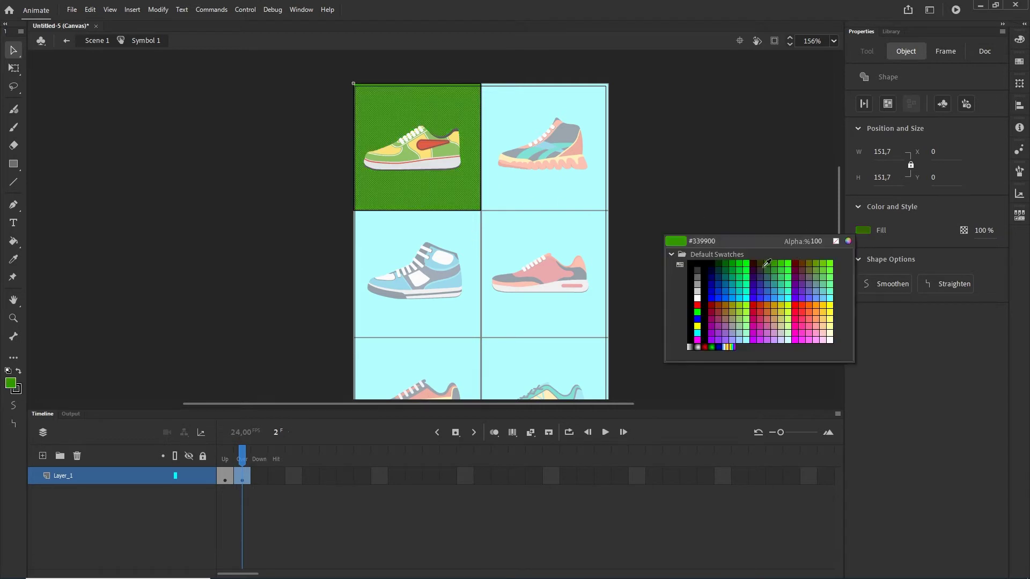
click(700, 297)
click(752, 207)
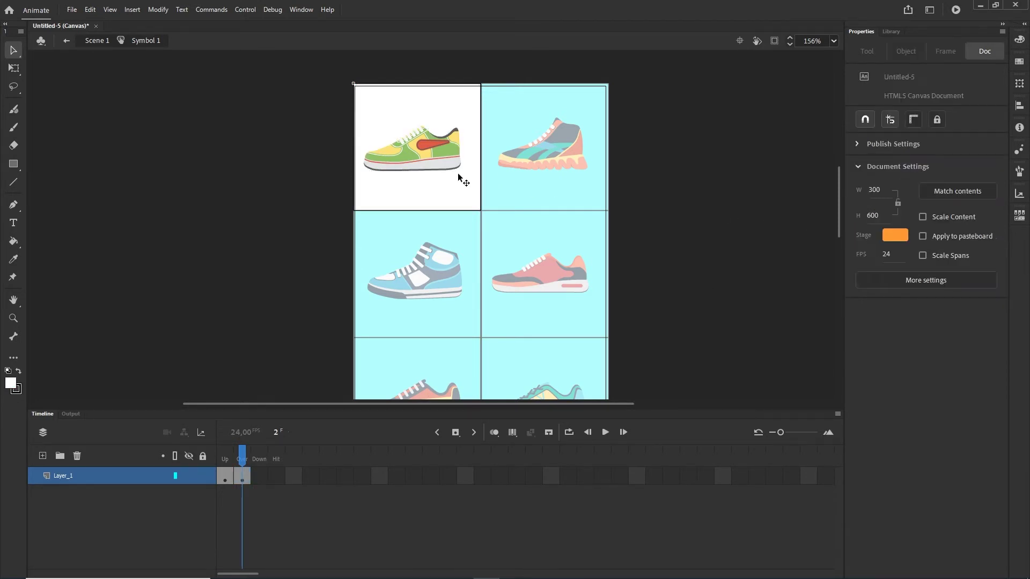
Step: Enlarge the green-yellow shoe in the Over state to nearly the square's full width and return to the main scene
click(445, 170)
key(q)
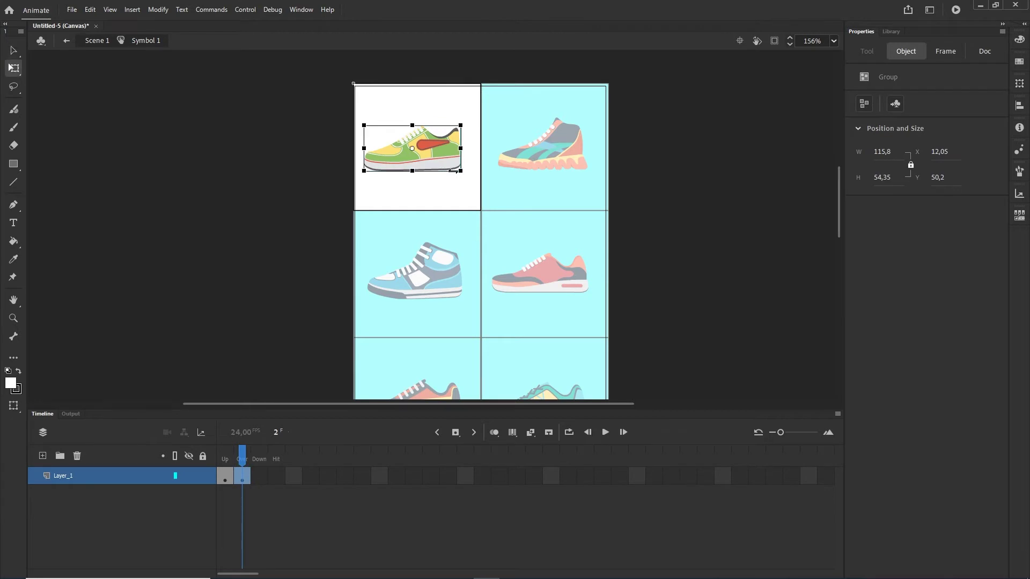
drag(460, 171, 470, 176)
click(720, 180)
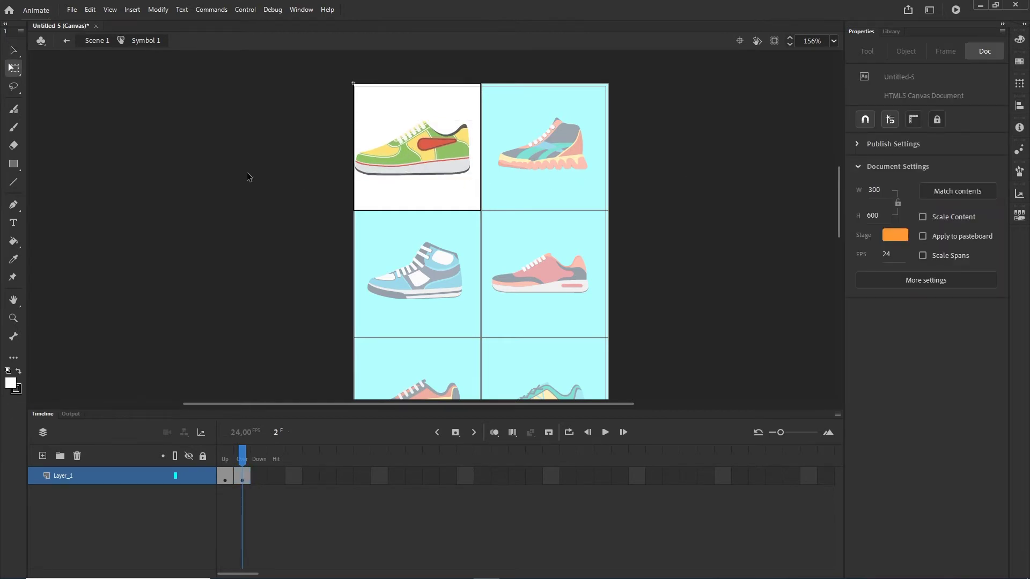
double_click(250, 179)
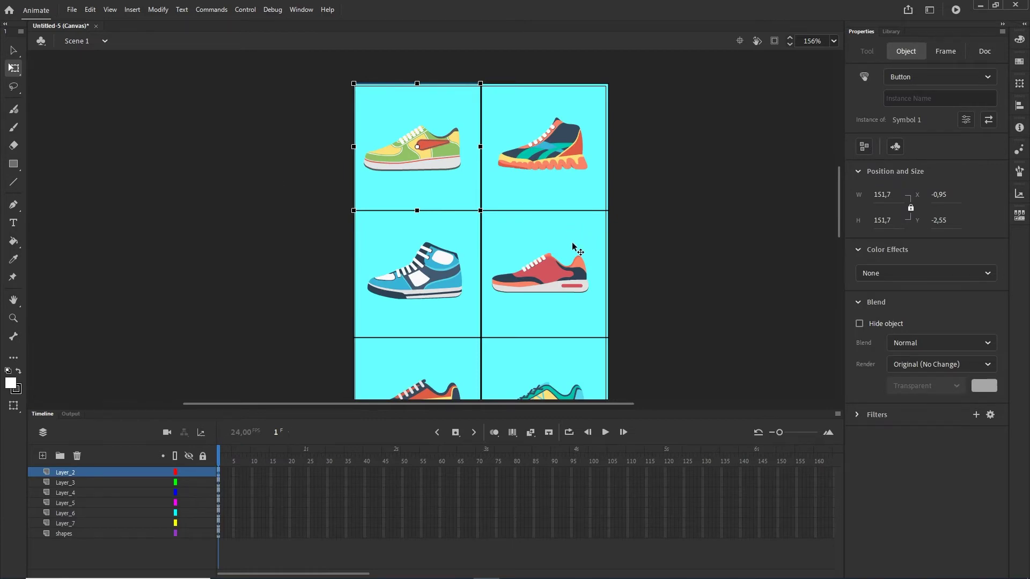
Step: Test the green-yellow shoe's Over state in the browser and return to the document's timeline
key(ctrl+Return)
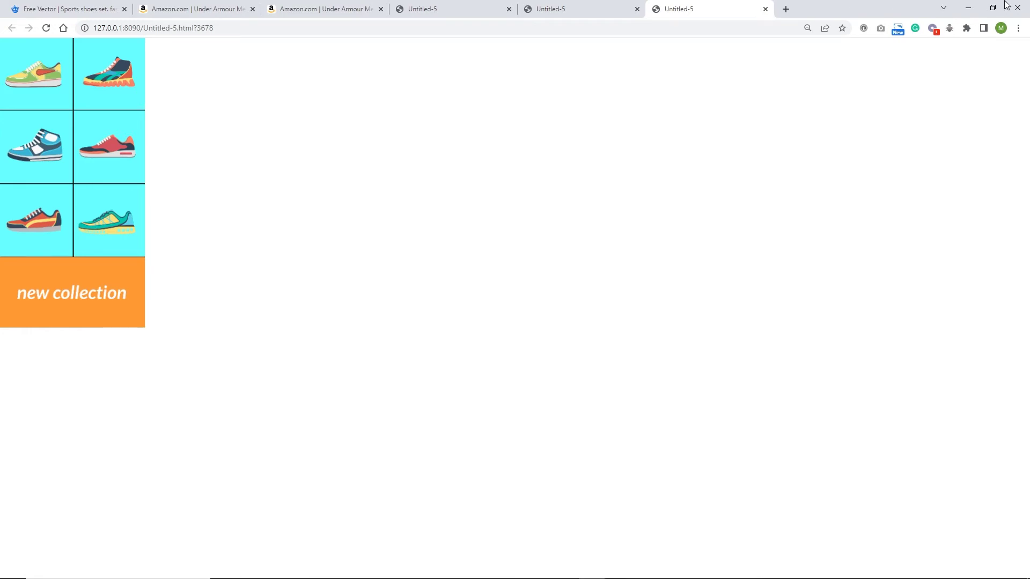
click(968, 8)
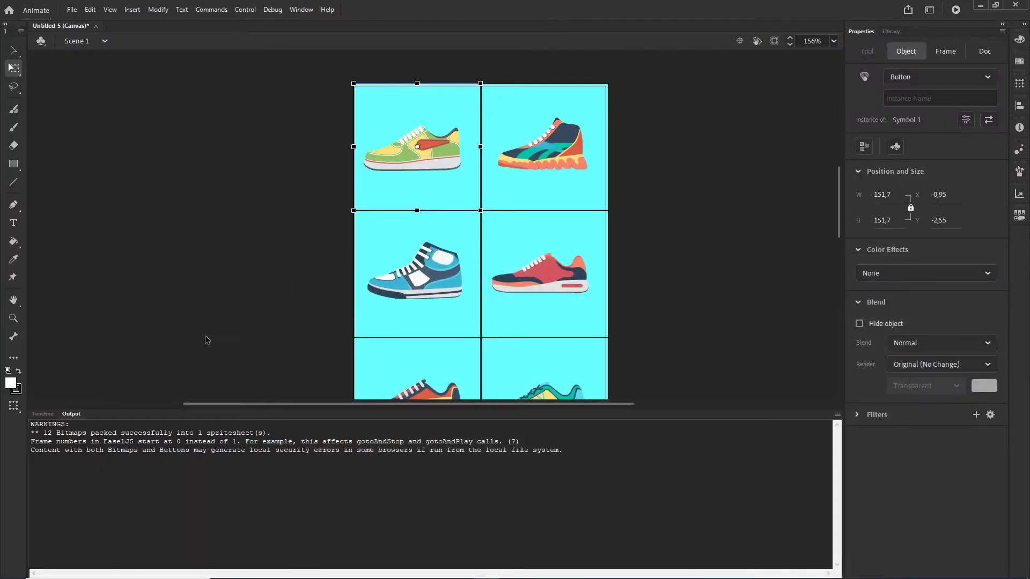
click(44, 414)
Step: Open the Button symbol of the orange and teal high-top in the first row and insert a keyframe for its Over state
click(680, 213)
double_click(547, 191)
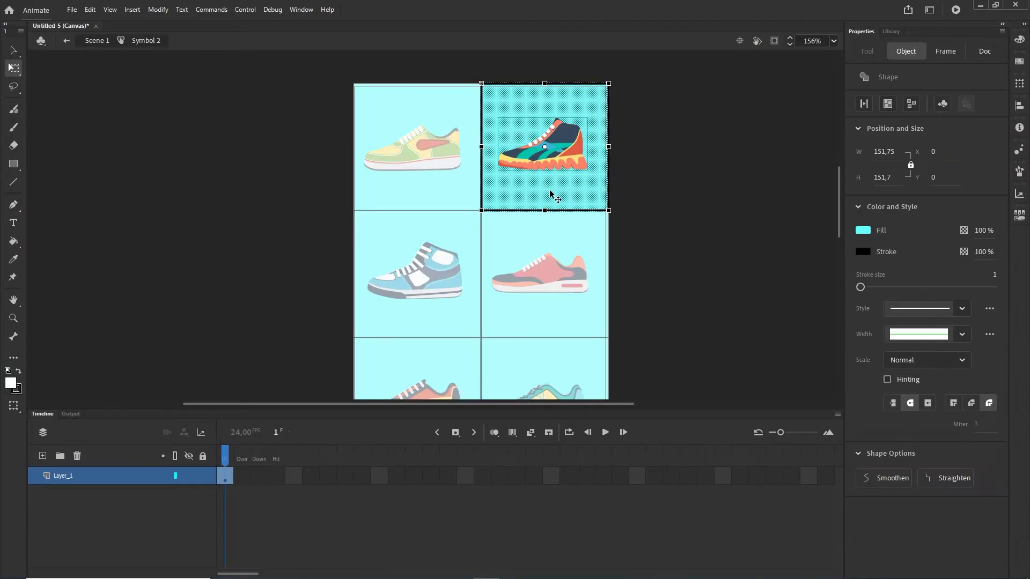
click(246, 472)
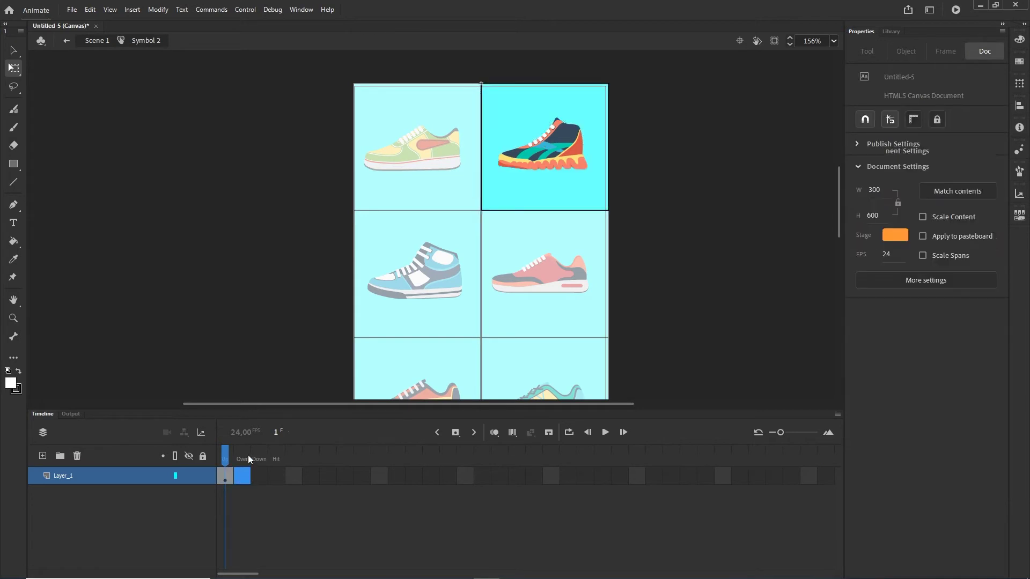
click(248, 455)
Step: Change the fill of the square behind the orange and teal high-top to white in the Over state
click(617, 194)
click(595, 194)
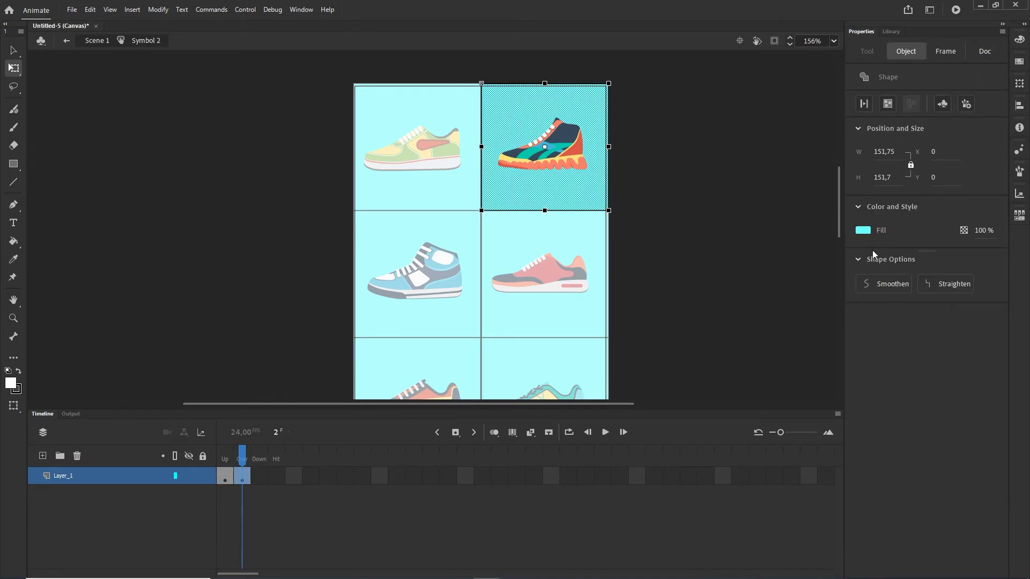
click(863, 230)
click(702, 296)
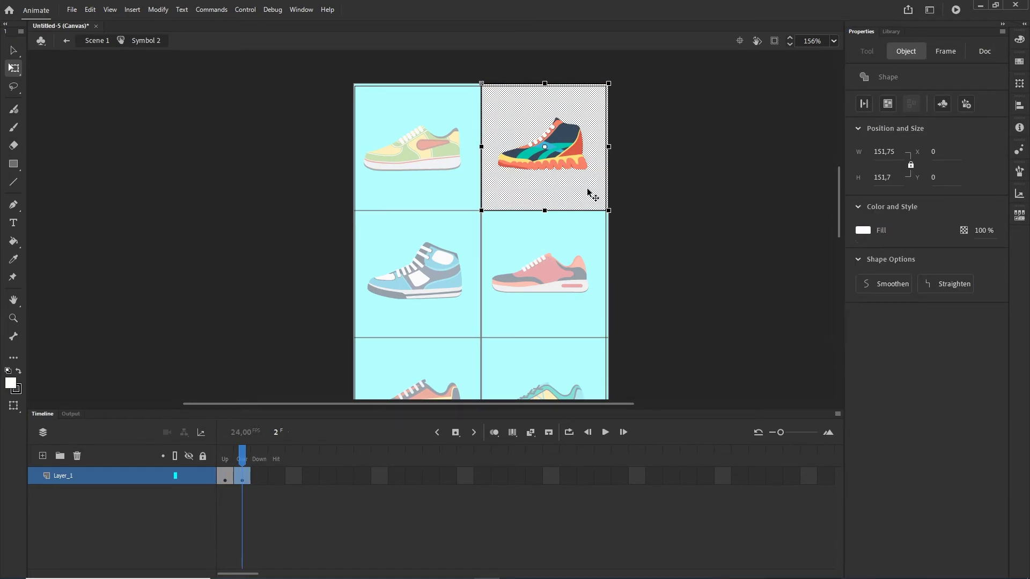
Step: Enlarge the orange and teal high-top in the Over state to about 122 x 72 px and return to the main scene
click(566, 168)
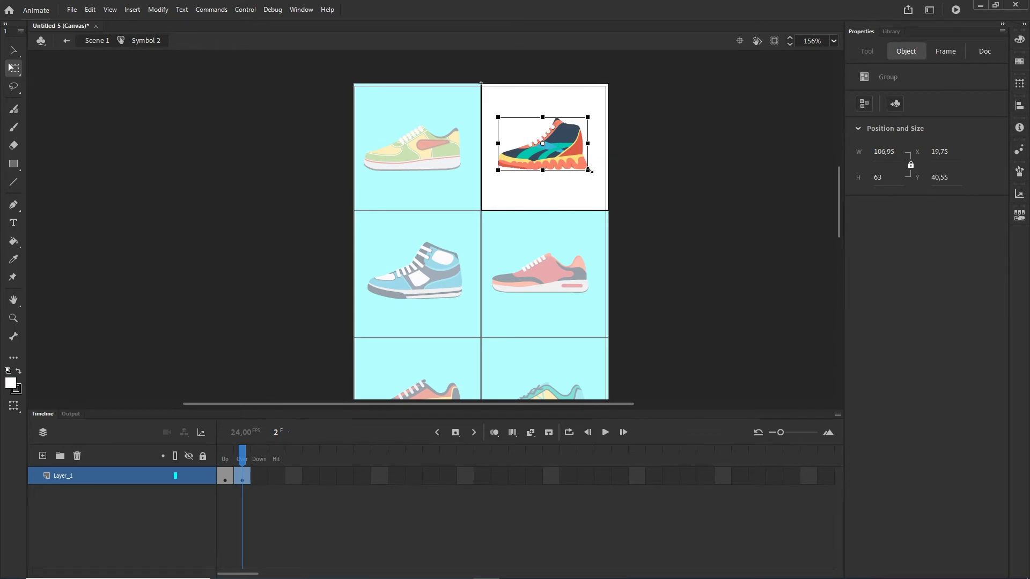
drag(591, 172, 594, 174)
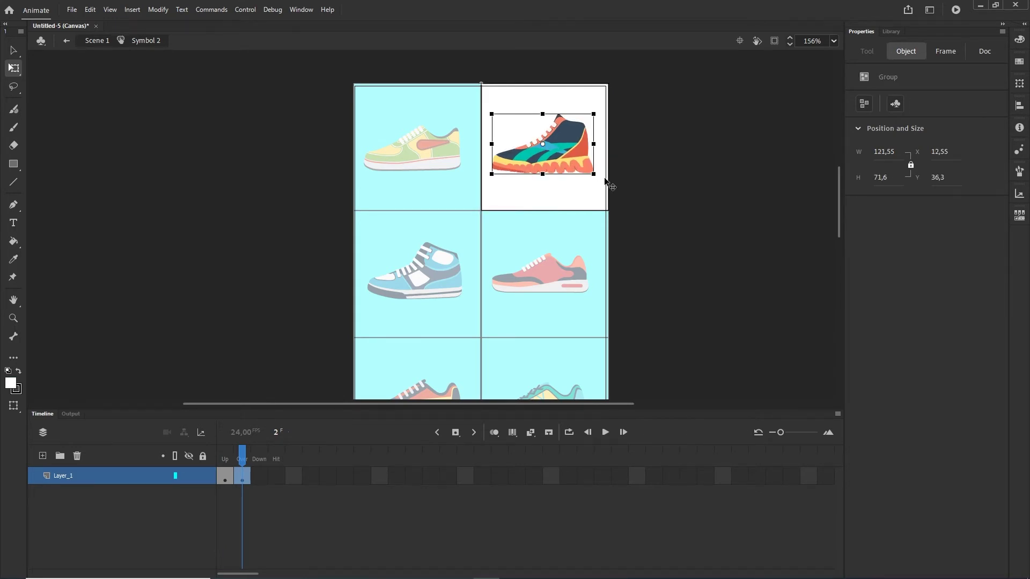
click(248, 116)
double_click(222, 141)
Step: Open the blue high-top's Button symbol and try a white square fill and a resized shoe in its Up state
double_click(399, 232)
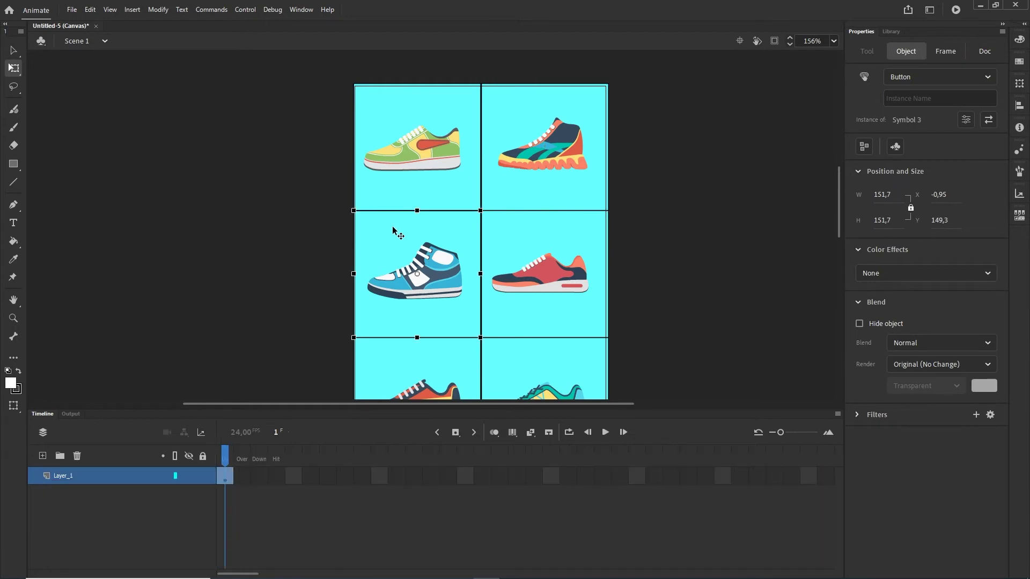
click(745, 253)
click(456, 236)
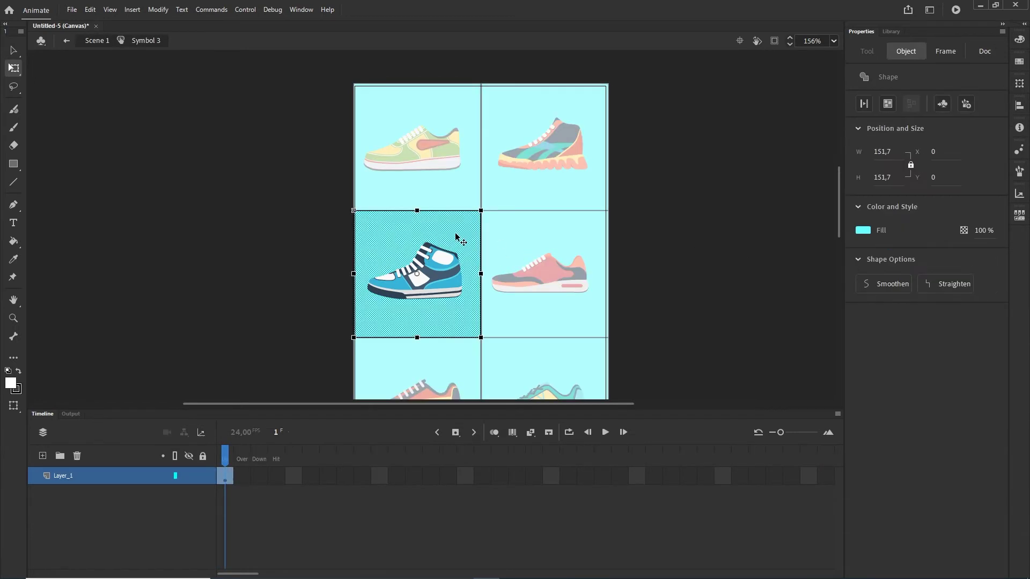
click(867, 232)
click(709, 286)
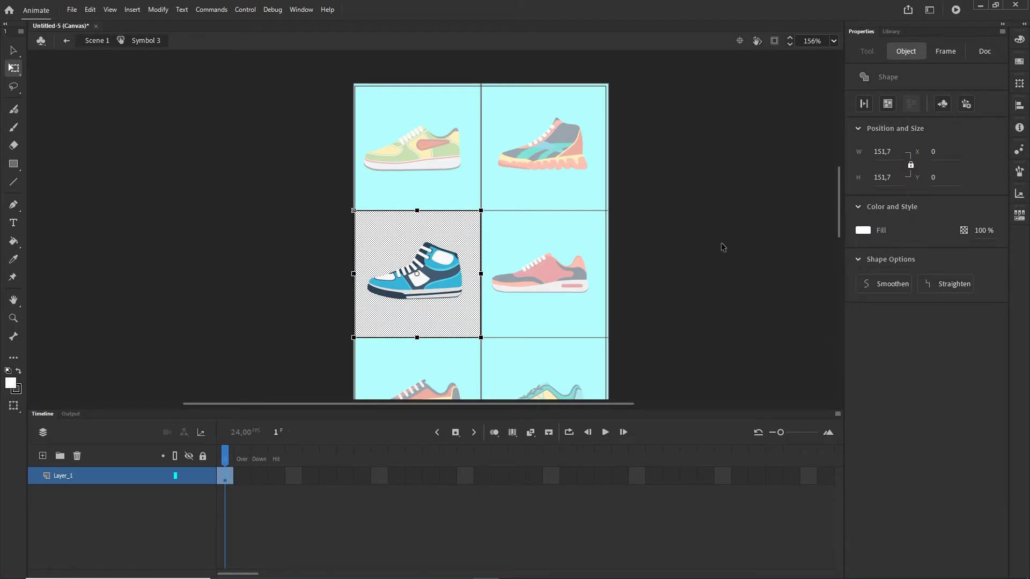
click(722, 247)
click(454, 292)
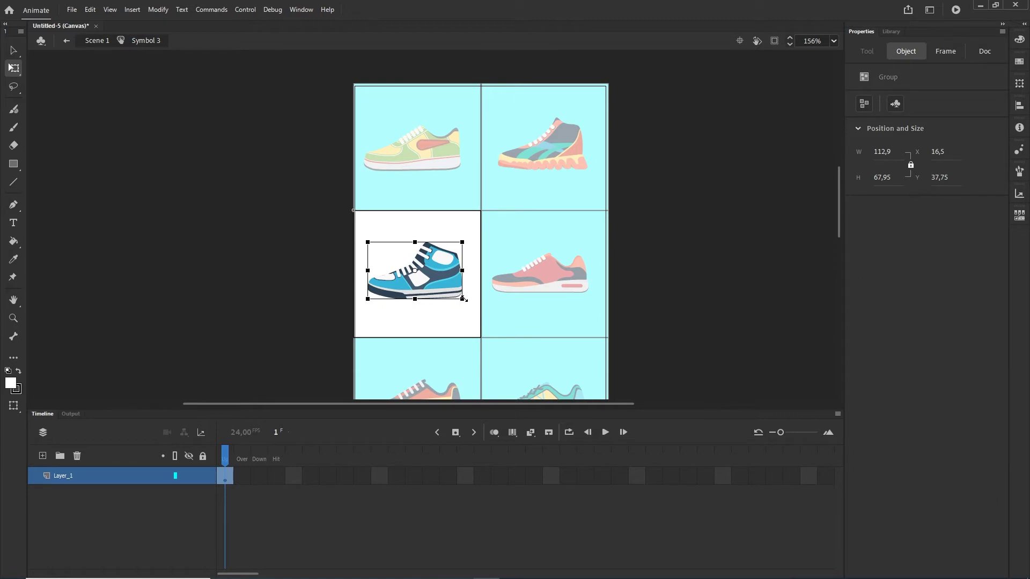
drag(462, 301, 465, 304)
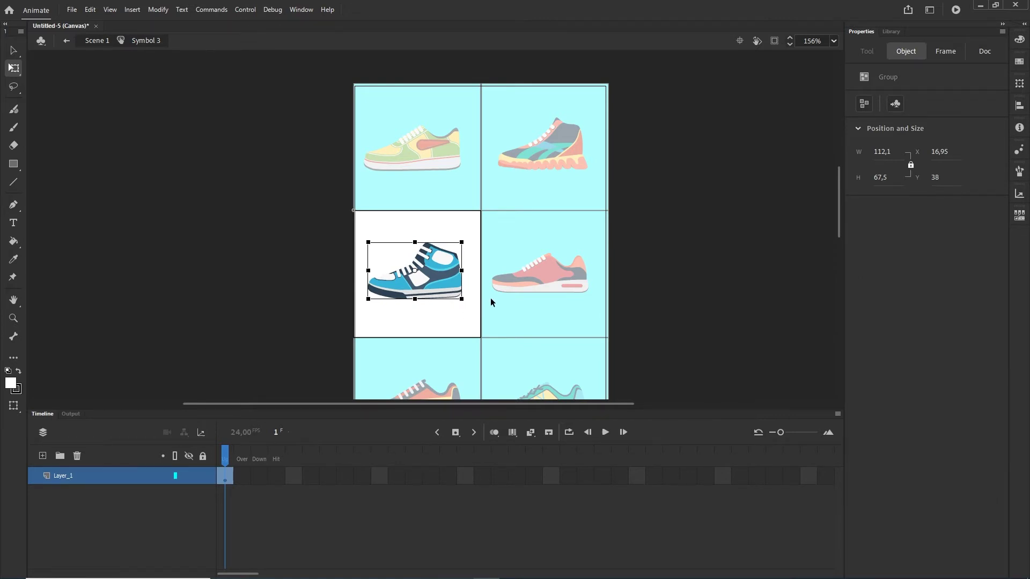
Step: Undo the shoe resizing and the white fill in the blue high-top's Up state
key(ctrl+z)
key(ctrl+z)
key(ctrl+z)
key(ctrl+z)
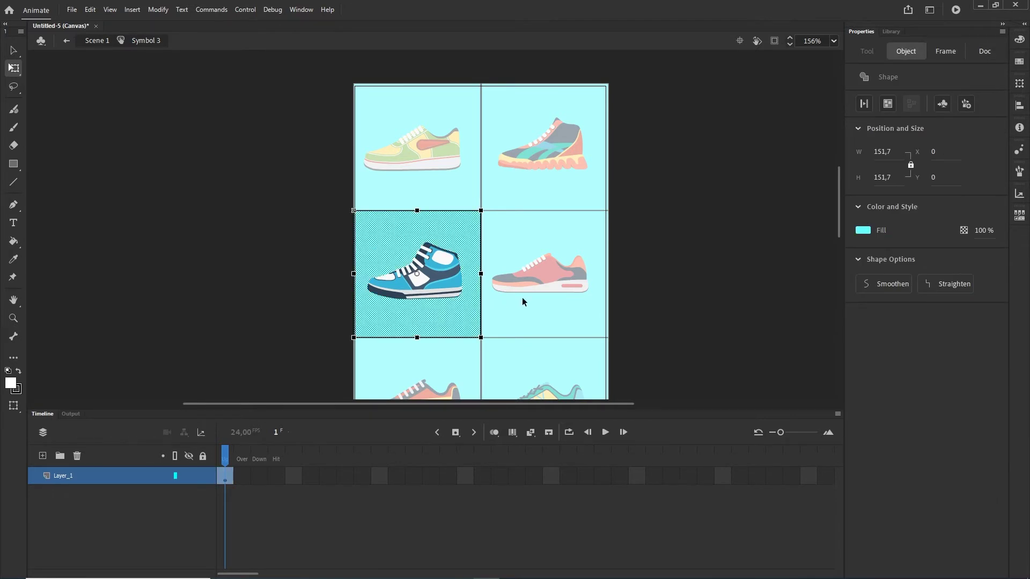
Step: Try a white fill on the square in the blue high-top's Up state, check it in the main scene and reopen the symbol
click(731, 270)
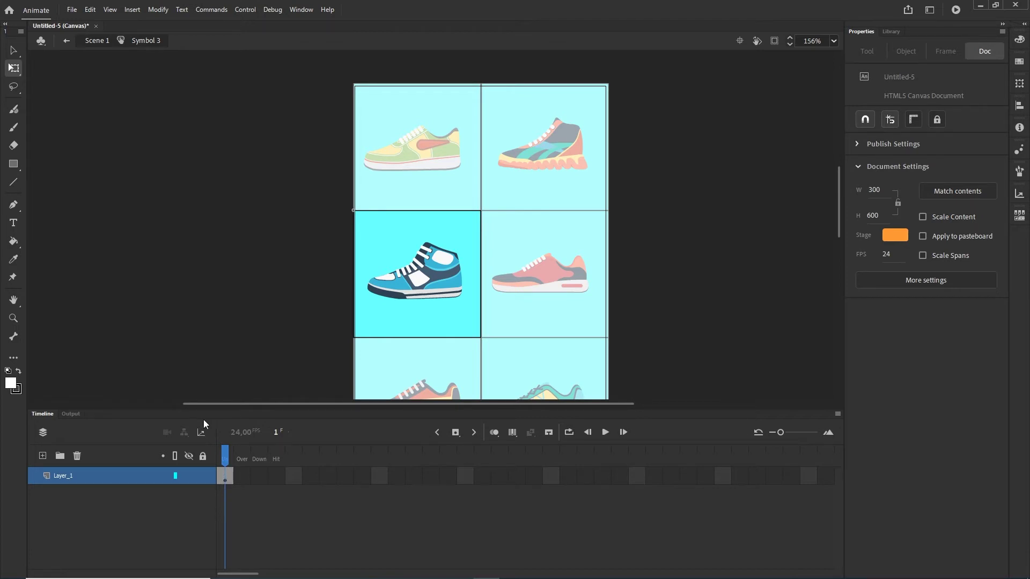
click(467, 322)
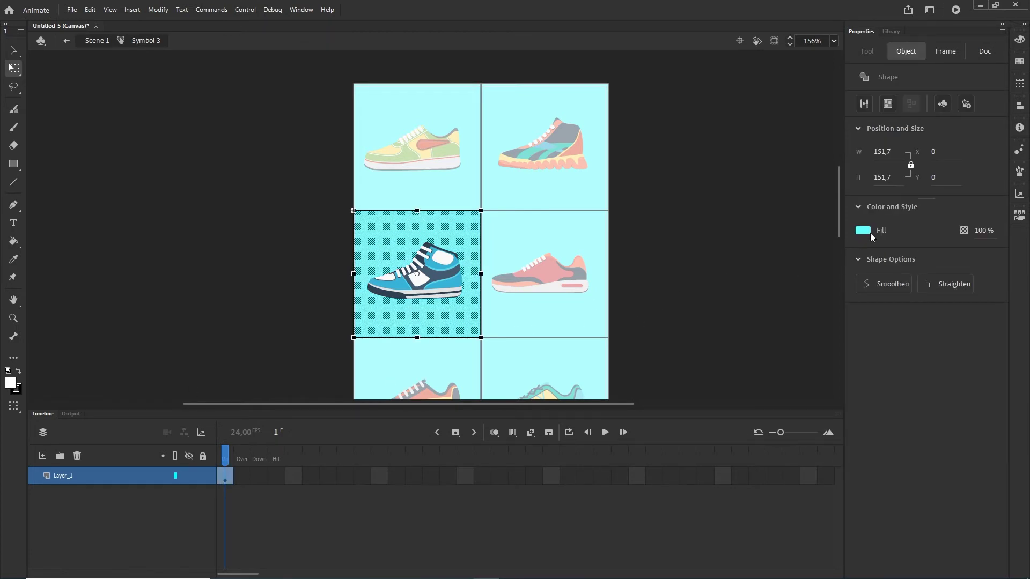
click(864, 231)
click(697, 298)
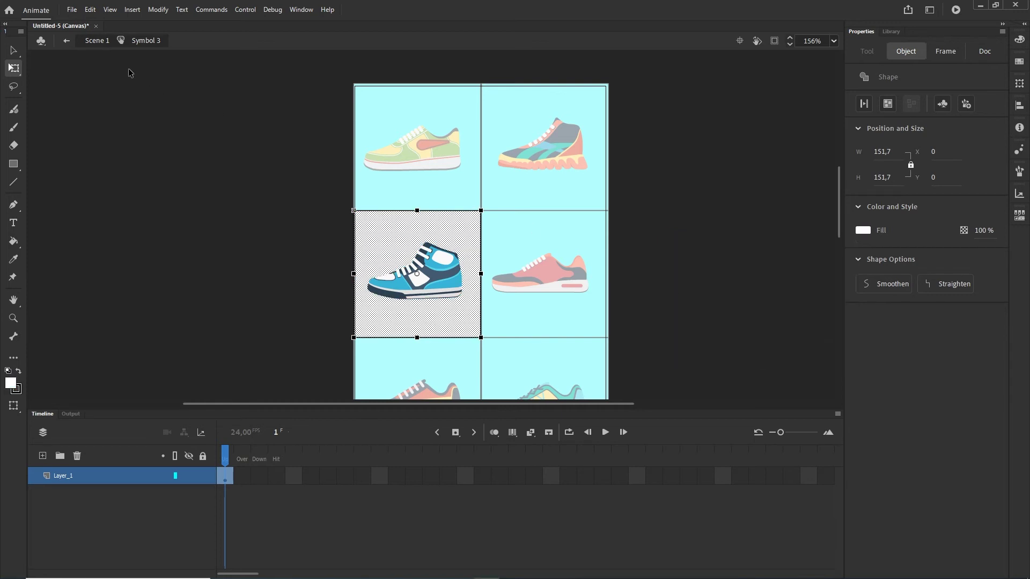
click(98, 47)
click(666, 223)
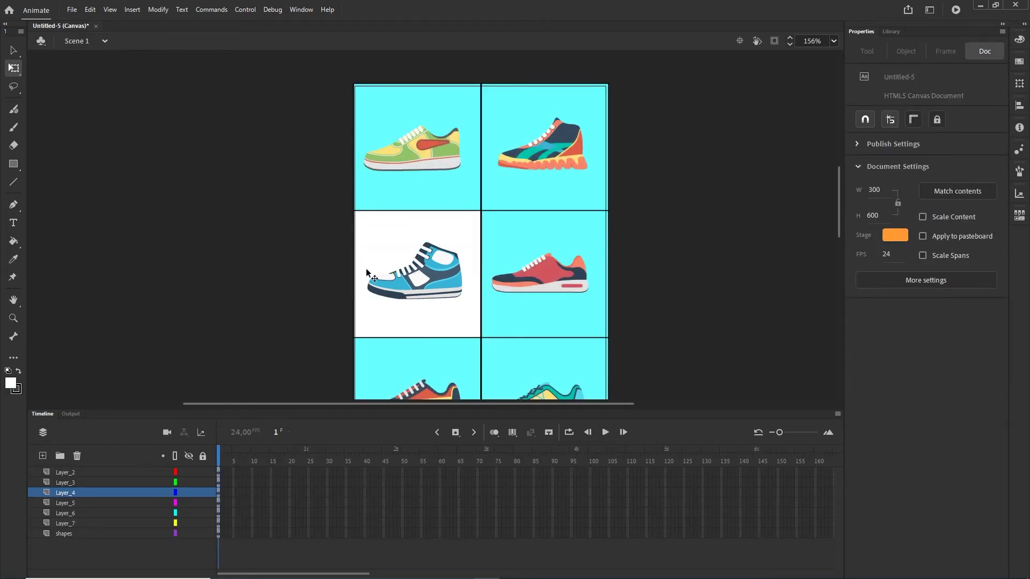
double_click(394, 245)
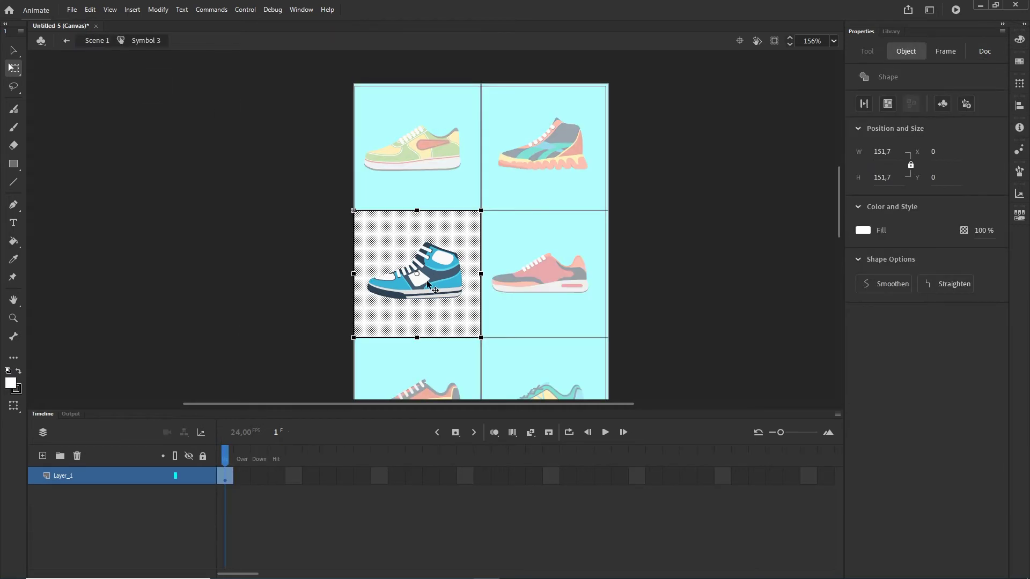
Step: Undo the white fill in the blue high-top's Up state and return to the main scene
key(ctrl+z)
key(ctrl+z)
key(ctrl+z)
key(ctrl+z)
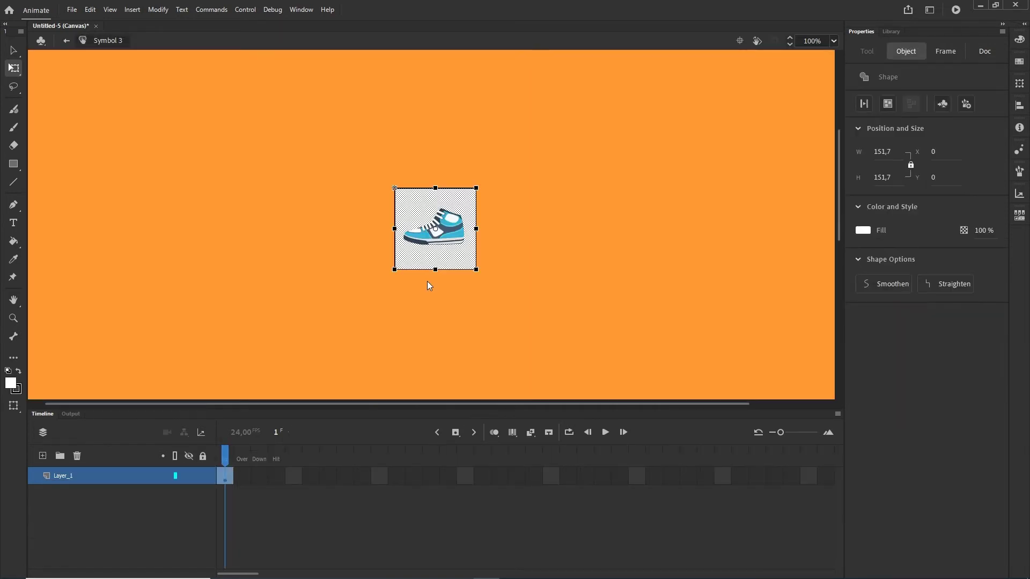
key(ctrl+z)
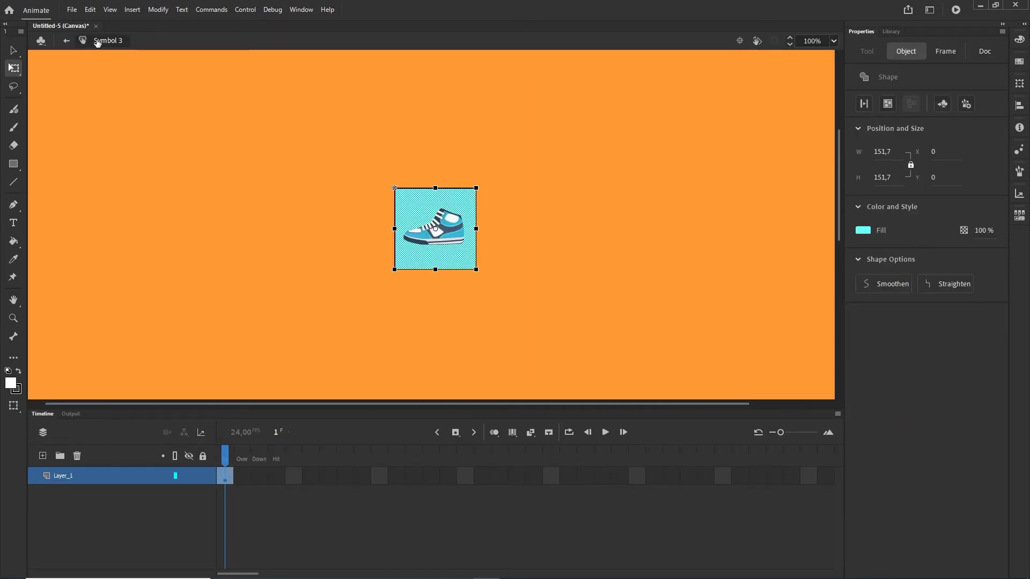
click(66, 41)
click(768, 310)
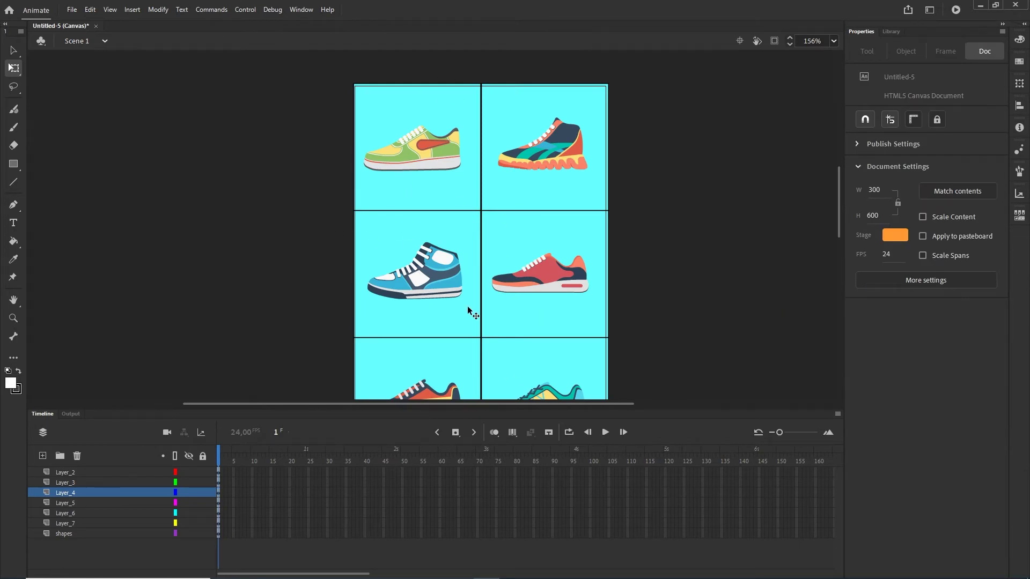
Step: Open the blue high-top's Button symbol and insert a keyframe for its Over state
double_click(436, 322)
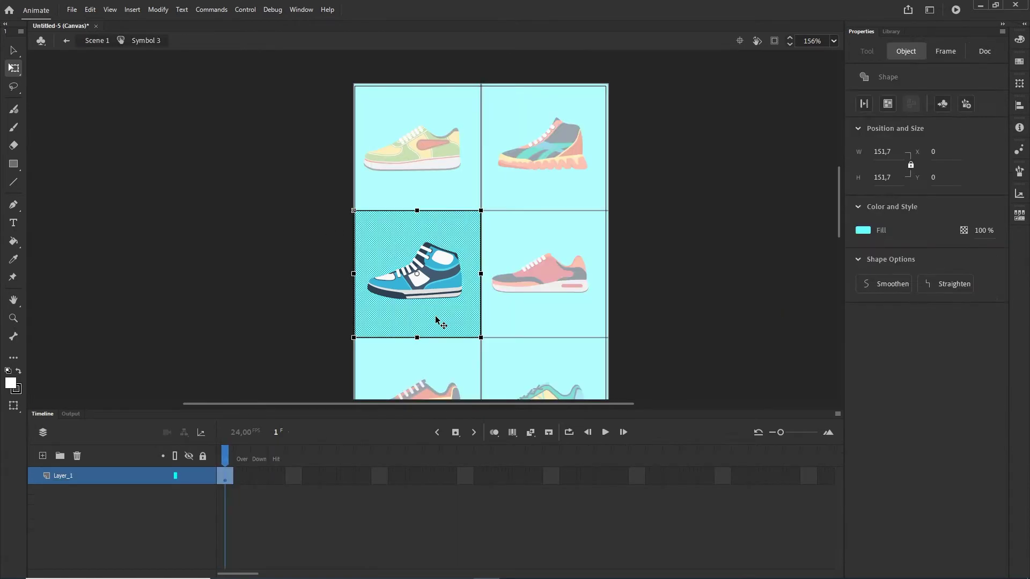
click(315, 518)
click(242, 476)
key(F6)
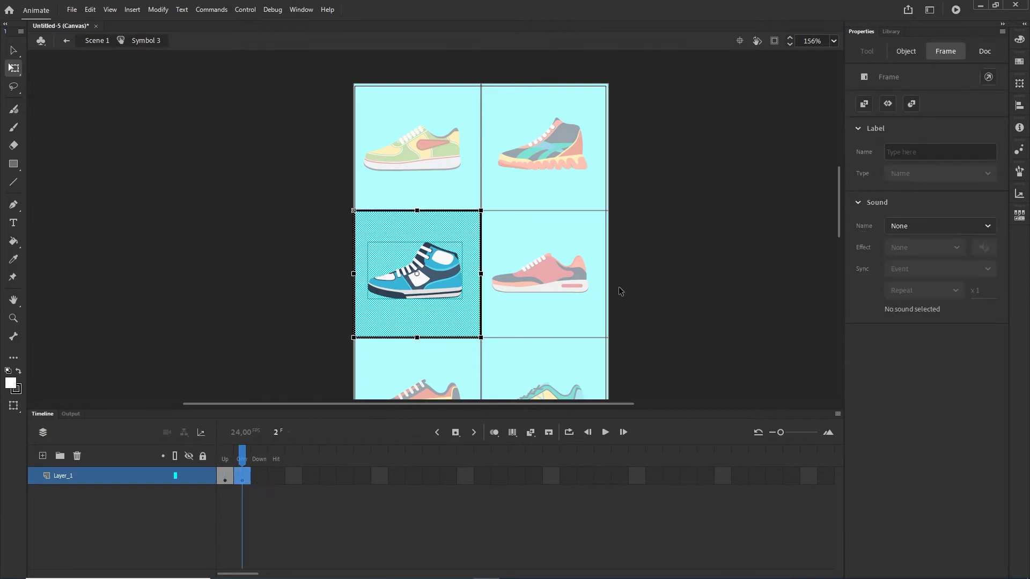
Step: Change the fill of the square behind the blue high-top to white in the Over state and return to the main scene
click(696, 279)
click(462, 326)
click(864, 230)
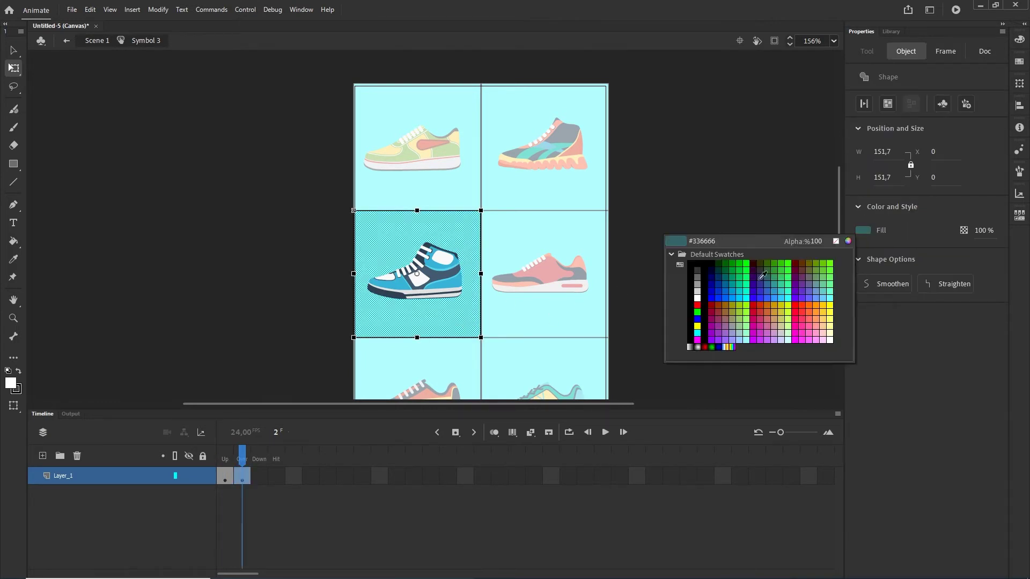
click(681, 302)
click(145, 224)
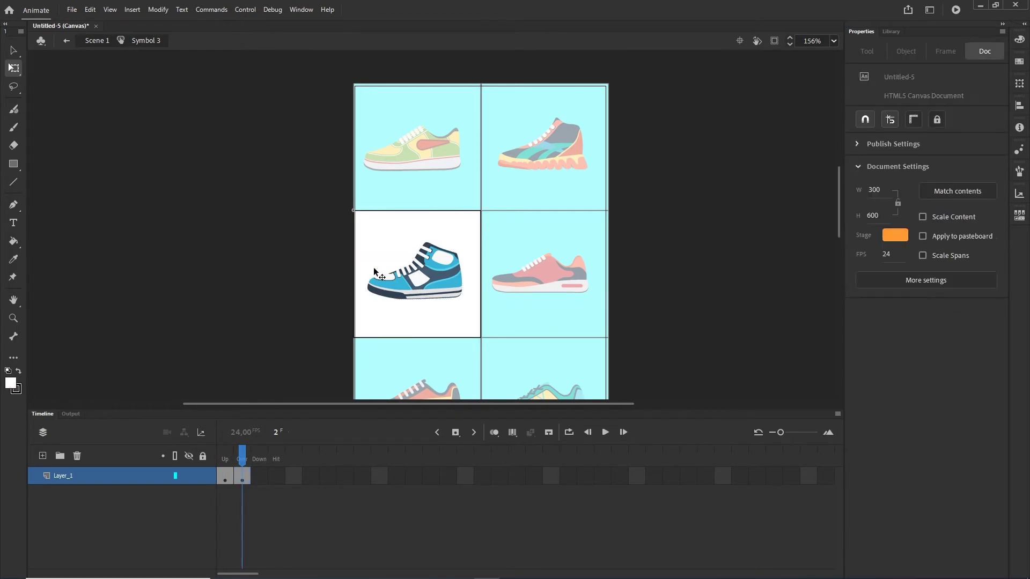
click(97, 40)
click(704, 270)
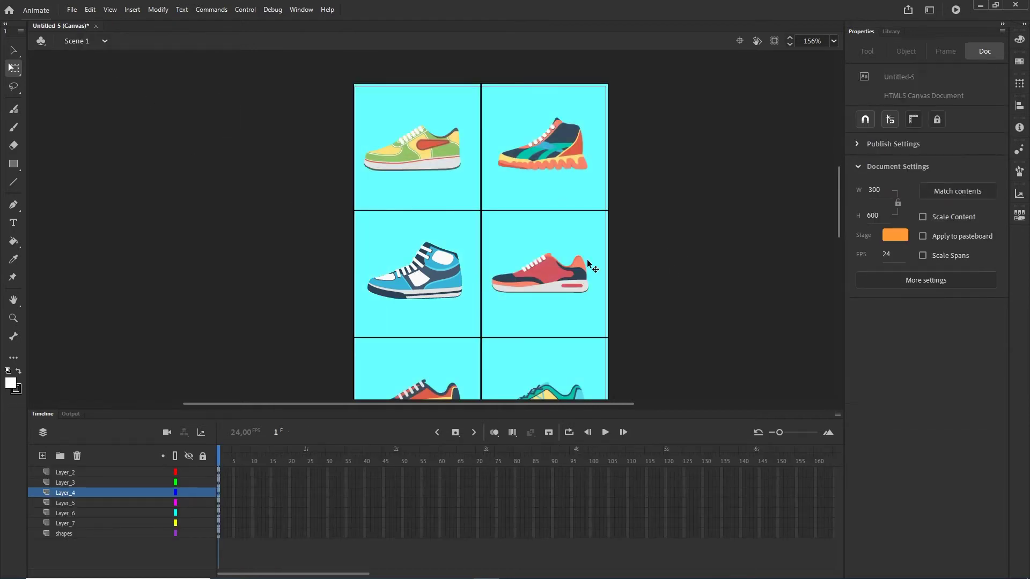
Step: Open the Button symbol of the red shoe in the second row and insert a keyframe for its Over state
double_click(536, 240)
click(700, 309)
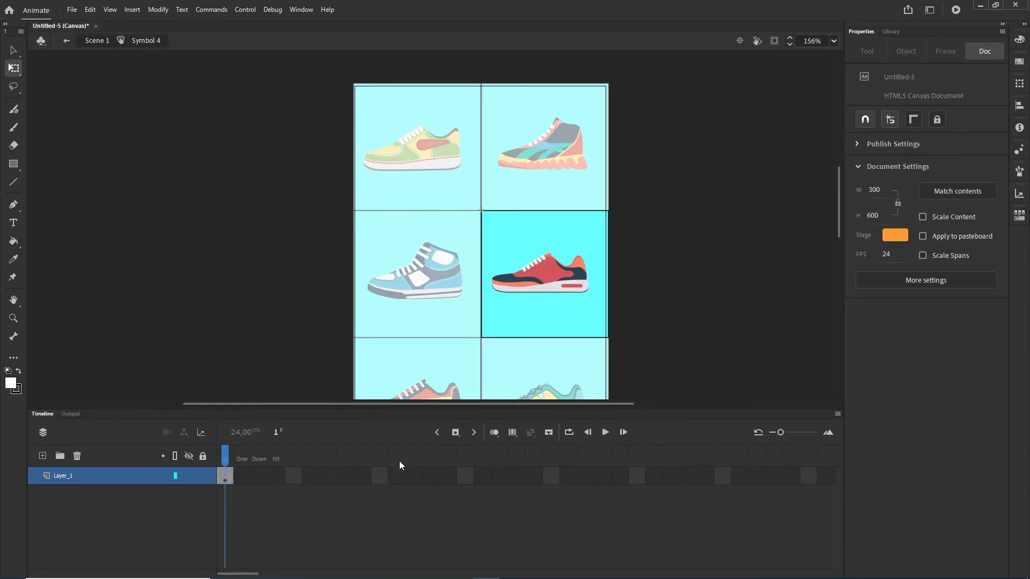
click(249, 475)
key(F6)
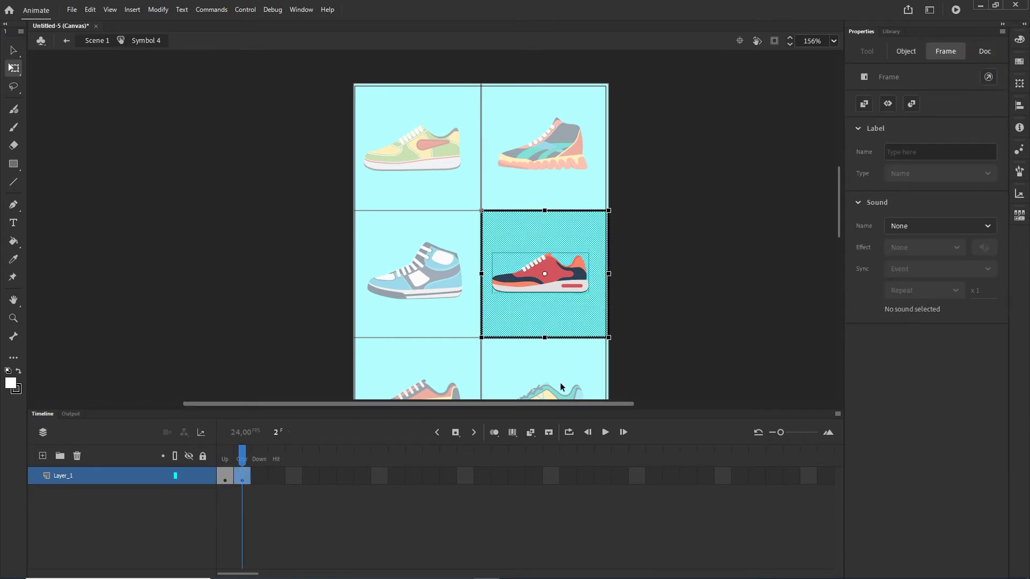
Step: Change the fill of the square behind the second-row red shoe to white in the Over state and return to the main scene
click(561, 386)
click(587, 323)
click(861, 231)
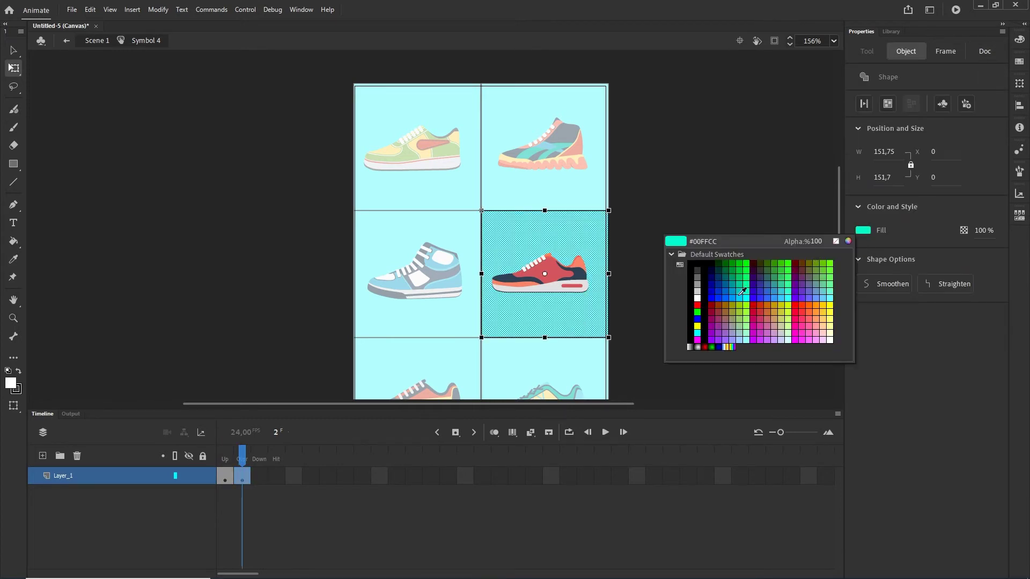
click(699, 304)
click(102, 44)
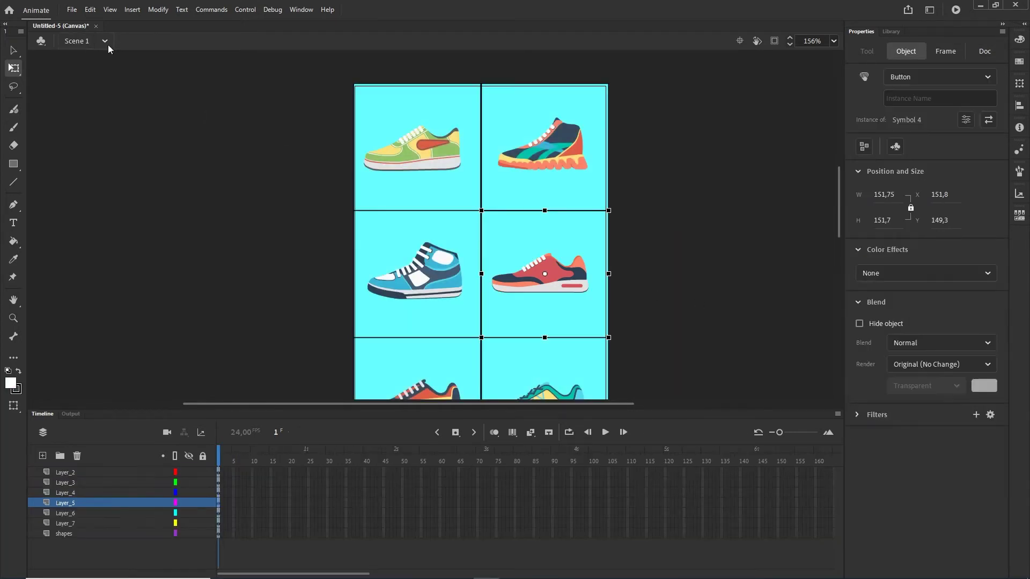
click(772, 266)
Step: Open the Button symbol of the orange-red shoe with the yellow stripe and insert a keyframe for its Over state
scroll(545, 299, down, 3)
double_click(478, 276)
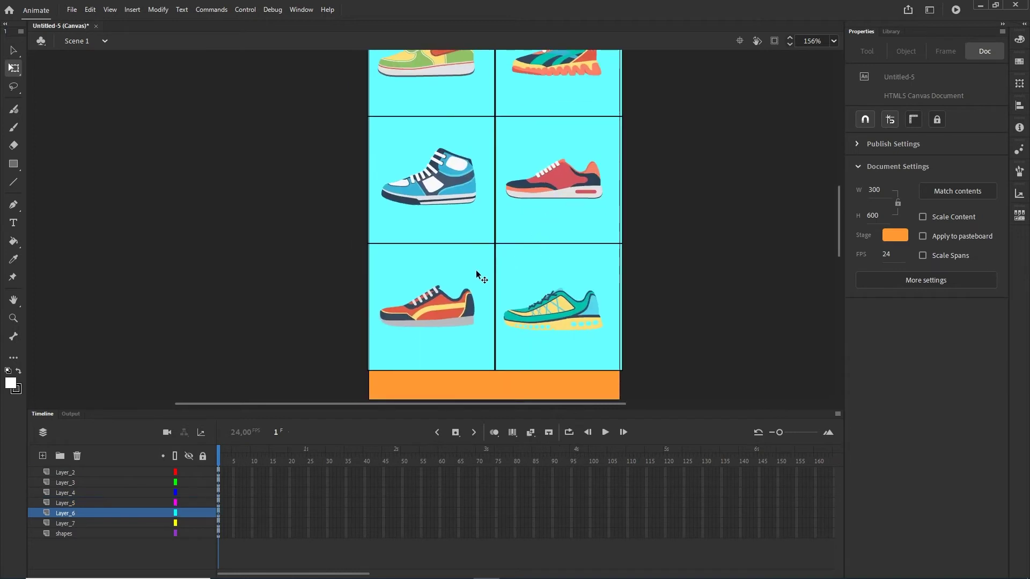
click(650, 284)
click(248, 476)
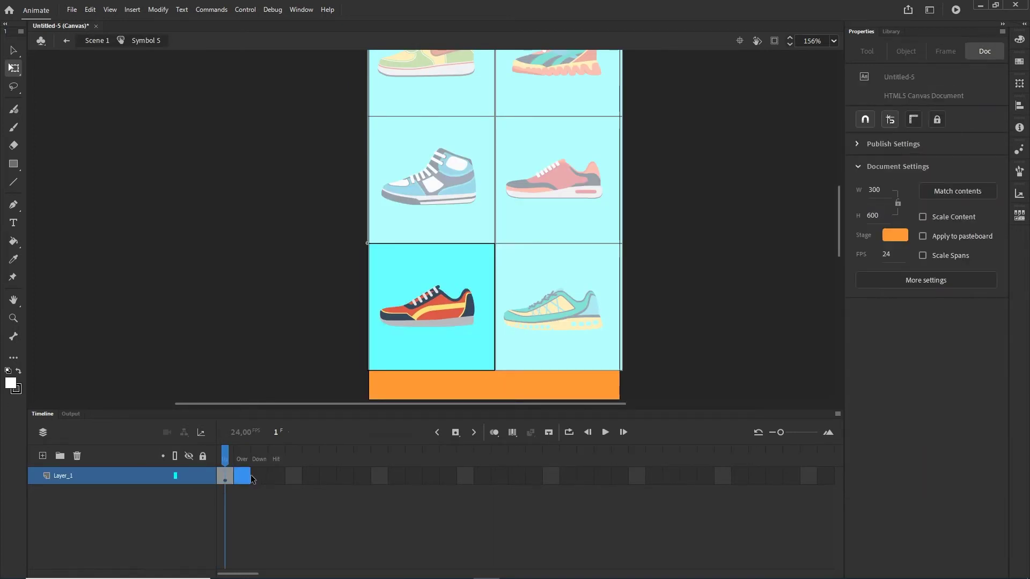
key(F6)
Step: Change the fill of the square behind the yellow-striped shoe to white in the Over state and return to the main scene
click(767, 286)
click(455, 276)
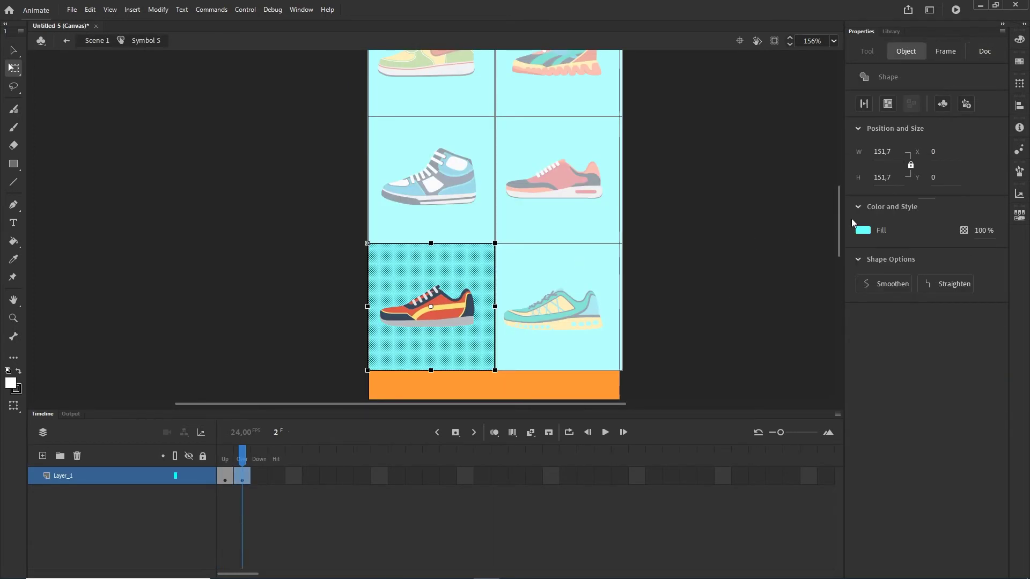
click(863, 231)
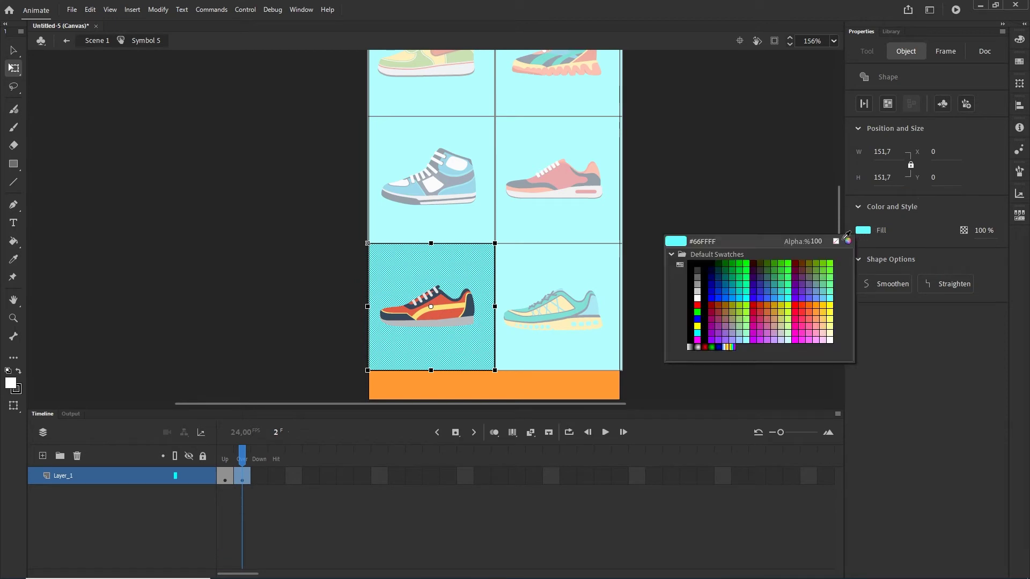
click(698, 298)
click(96, 41)
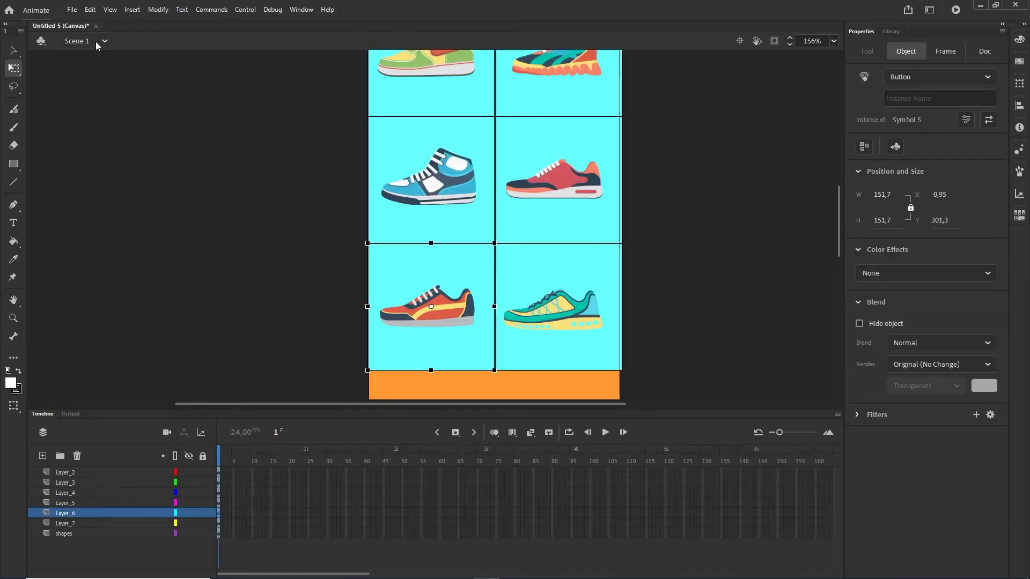
click(713, 202)
Step: Open the Button symbol of the teal and yellow shoe in the third row and insert a keyframe for its Over state
double_click(558, 306)
click(242, 476)
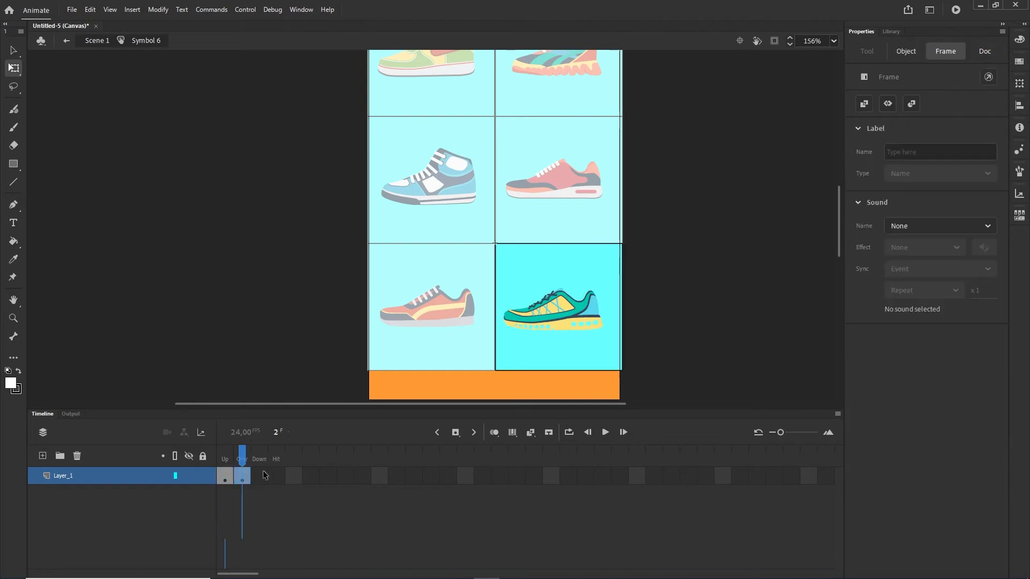
Step: Change the fill of the square behind the teal and yellow shoe to white in the Over state and return to the main scene
key(F6)
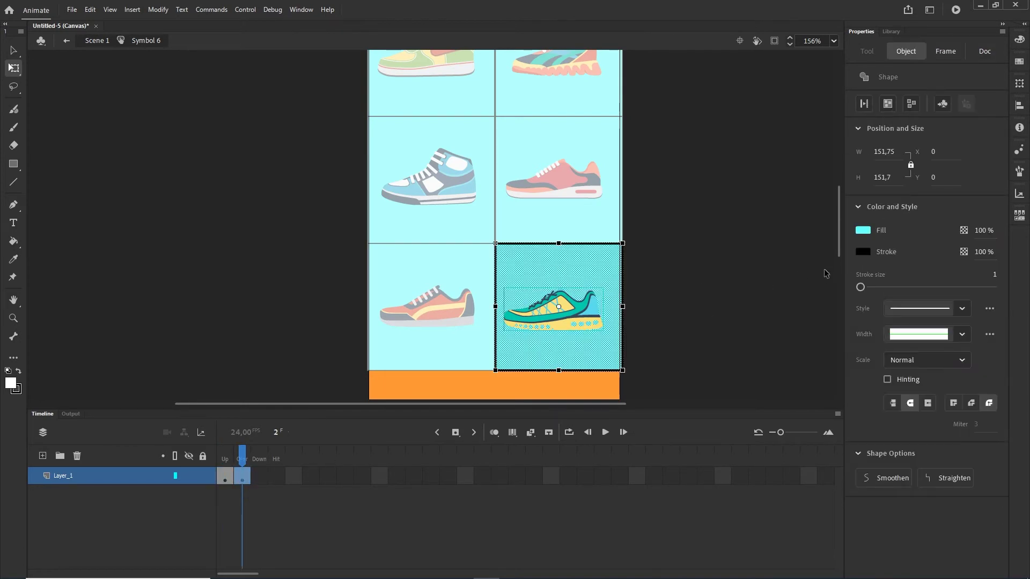
click(866, 230)
click(699, 296)
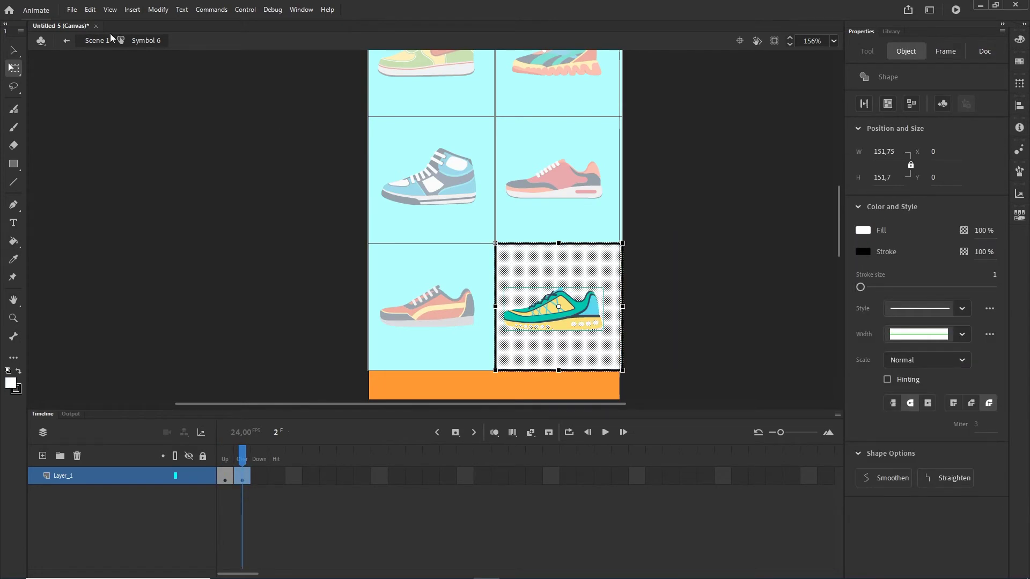
click(99, 42)
Step: Test the banner in the browser, then return to the Animate document's timeline
key(ctrl+Return)
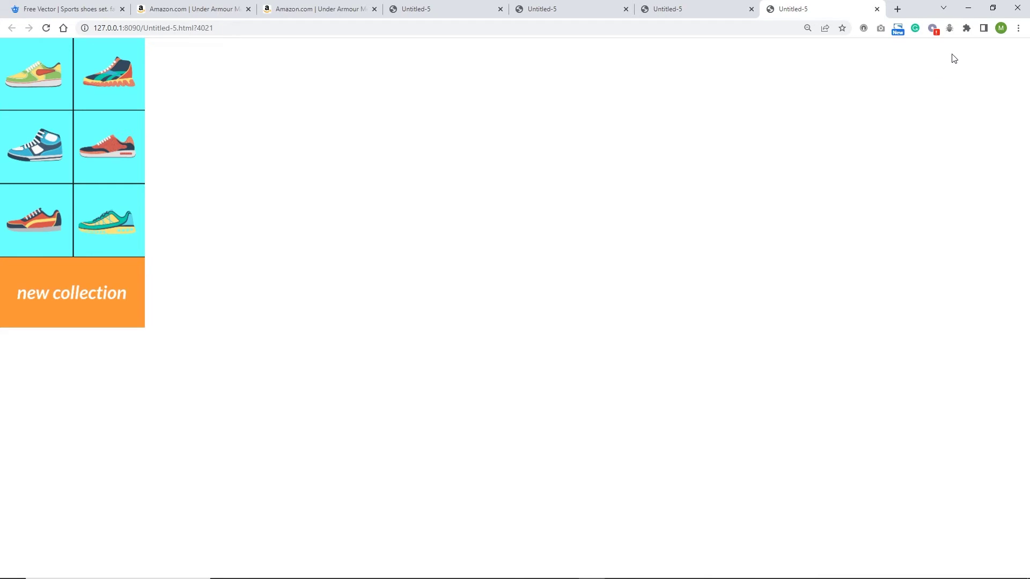
click(969, 8)
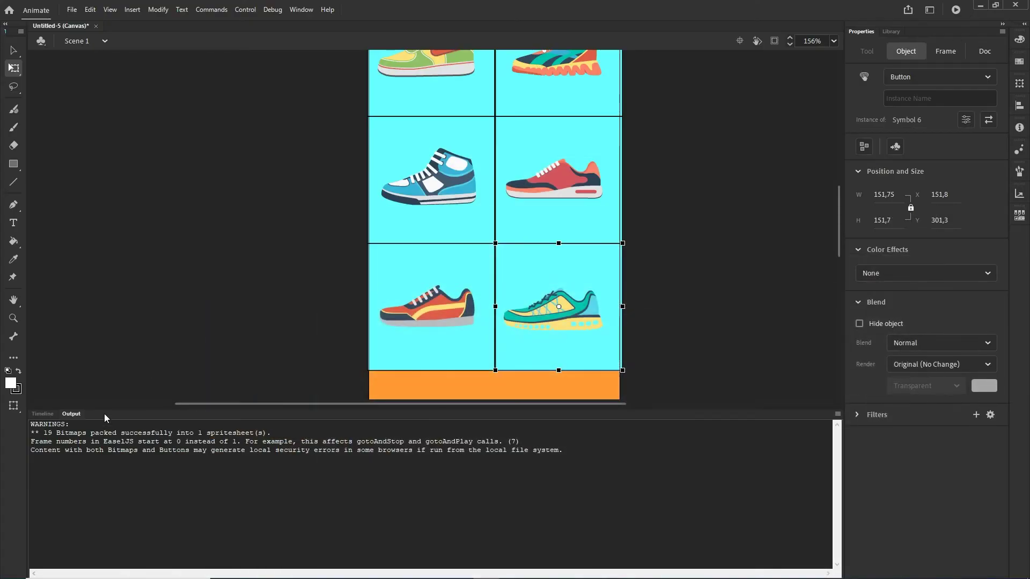
click(43, 414)
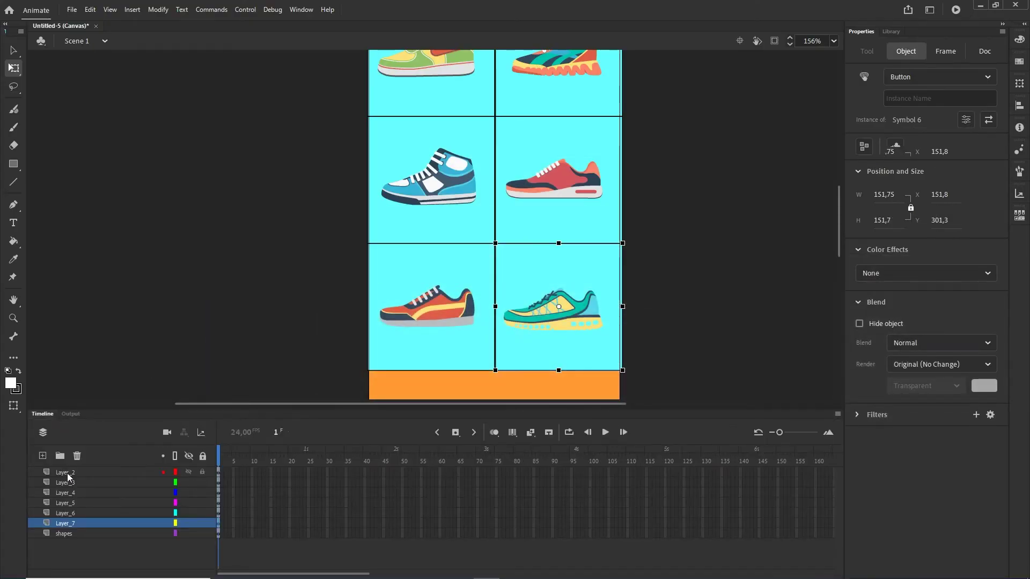
Step: Add a new layer above all the others and name it "code"
click(42, 456)
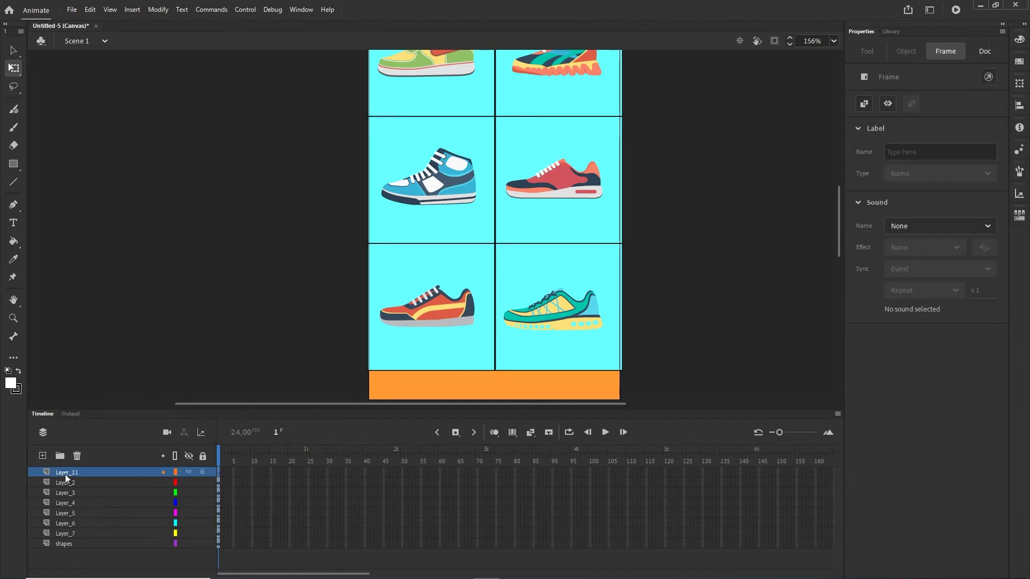
double_click(65, 473)
text(c)
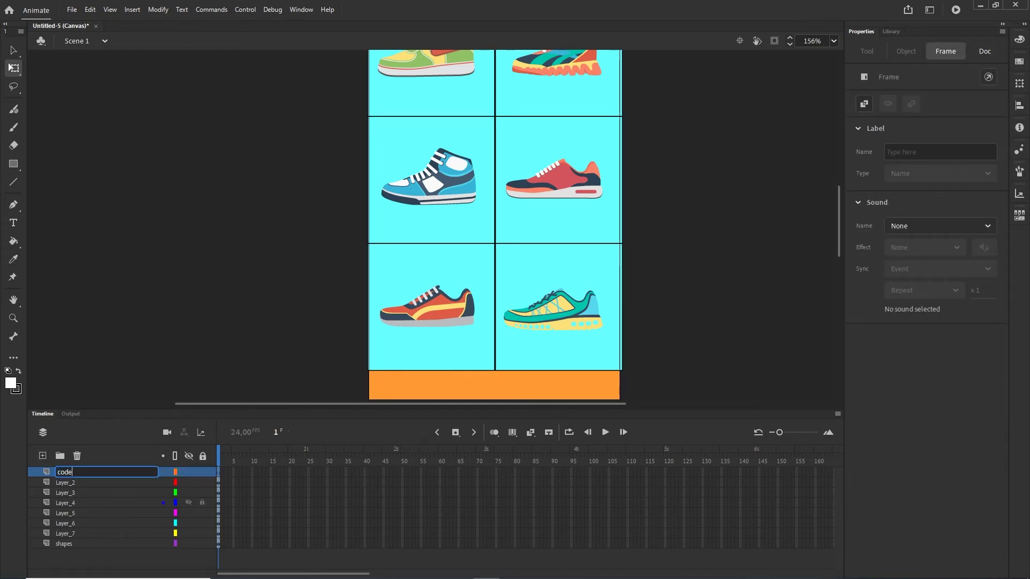
text(ode)
click(209, 369)
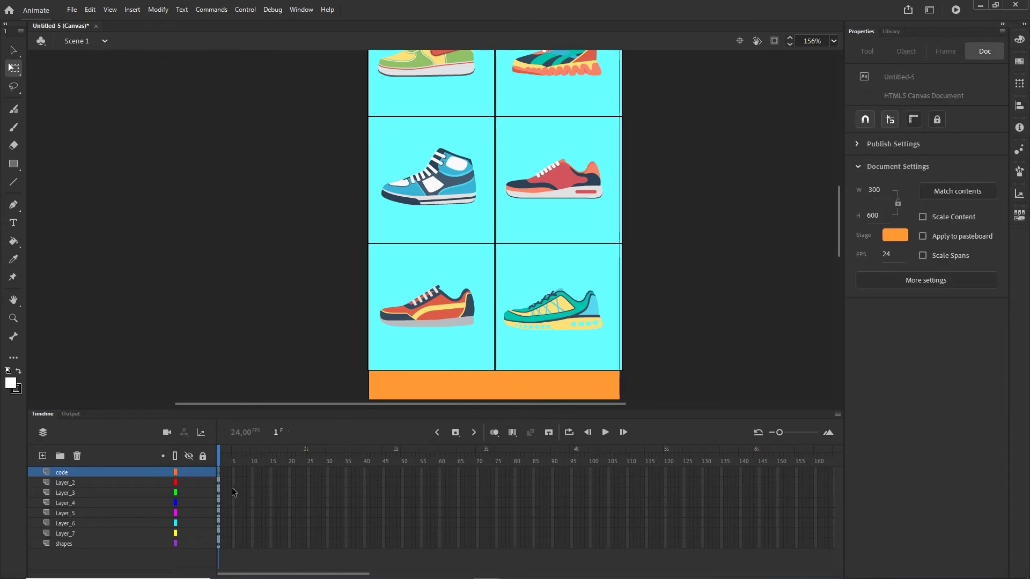
click(220, 475)
right_click(220, 476)
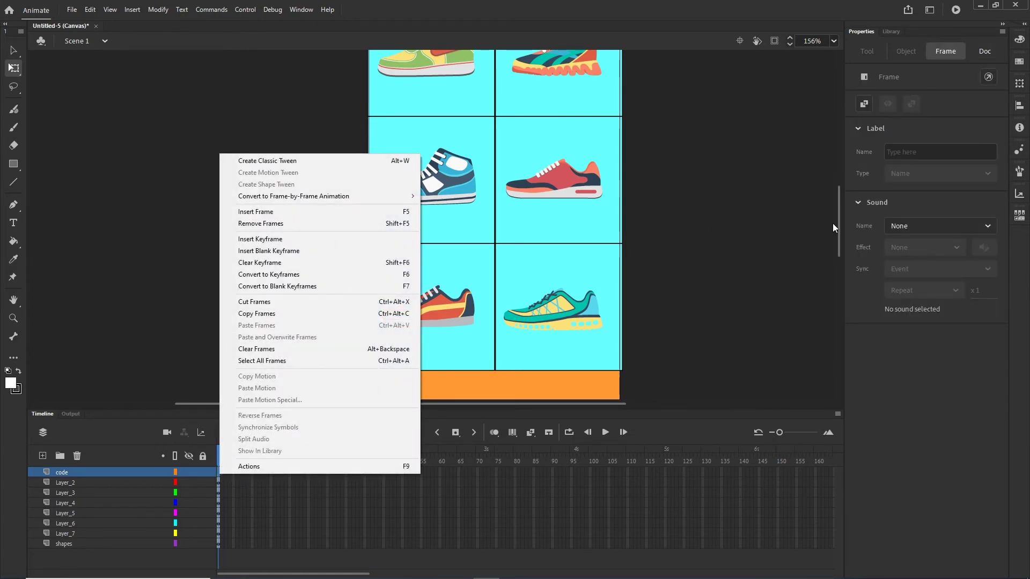
key(Escape)
Step: Give the green and yellow shoe button in the first row the instance name s1, keeping it at its original position
scroll(296, 134, up, 3)
click(12, 50)
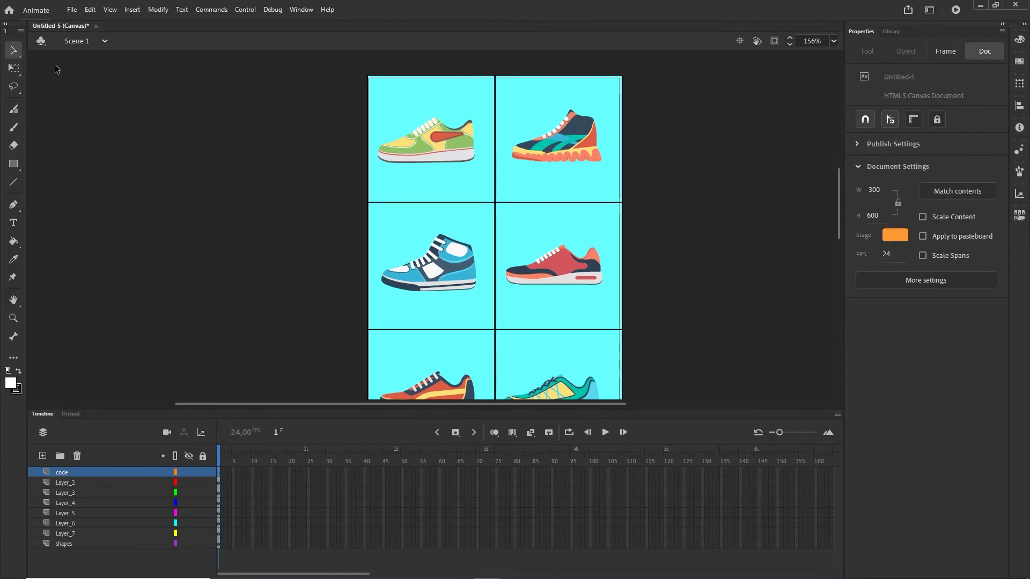
click(458, 156)
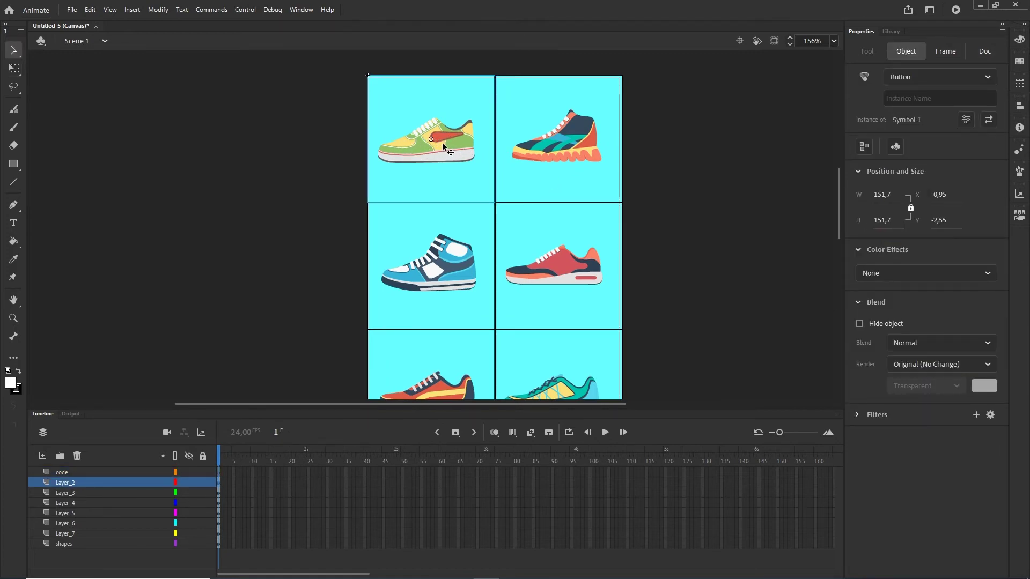
drag(438, 140, 370, 114)
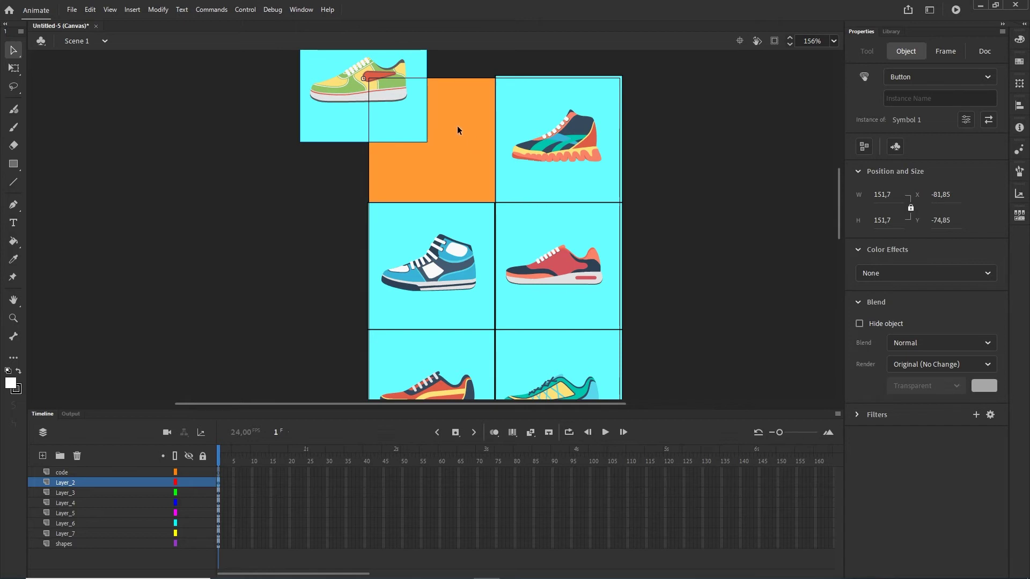
key(ctrl+z)
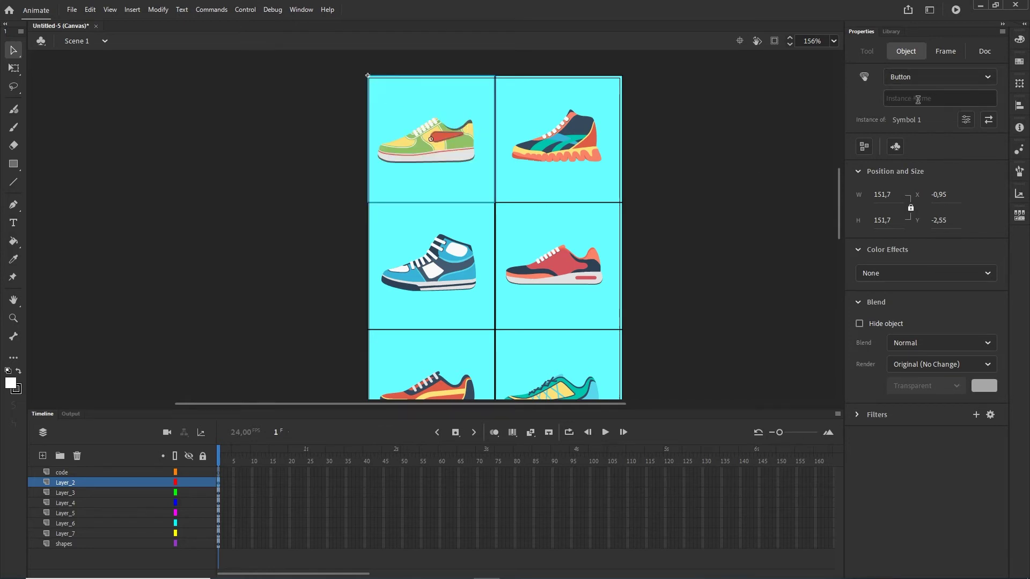
click(914, 99)
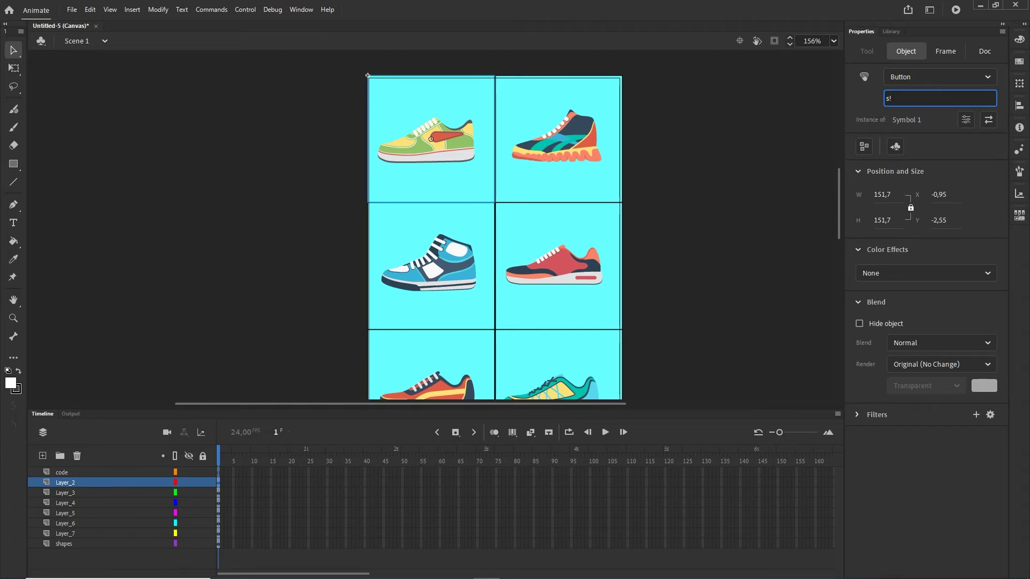
click(782, 202)
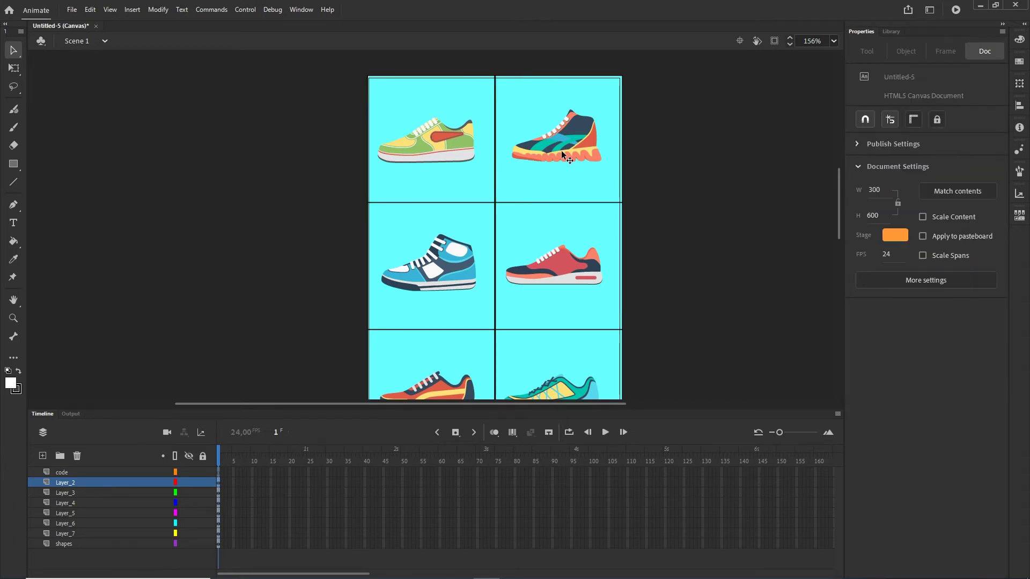
Step: Give the multicoloured high-top shoe button in the first row the instance name s2
click(565, 155)
click(920, 98)
text(s)
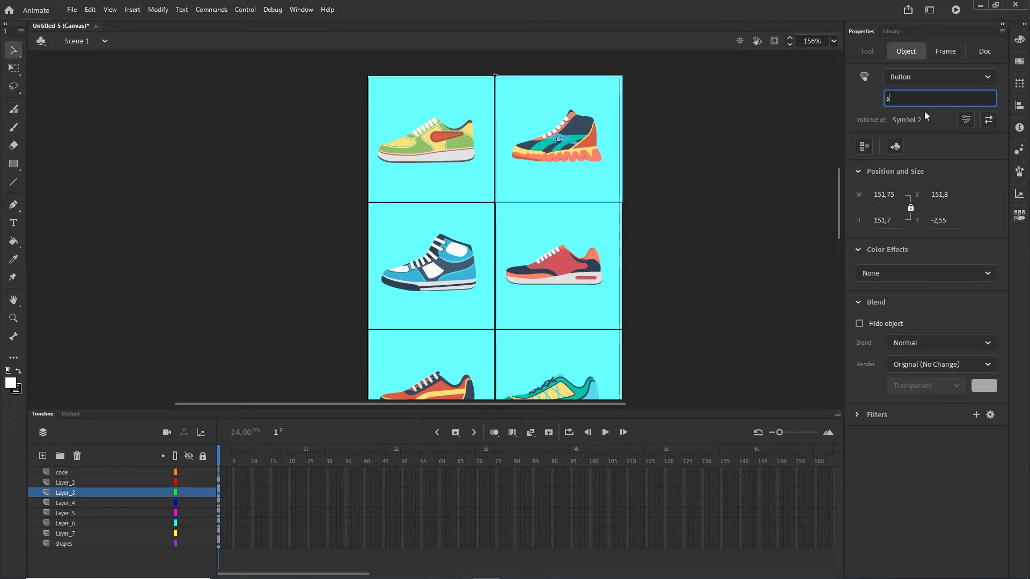
text(2)
Step: Give the blue high-top shoe button in the second row the instance name s3
click(429, 263)
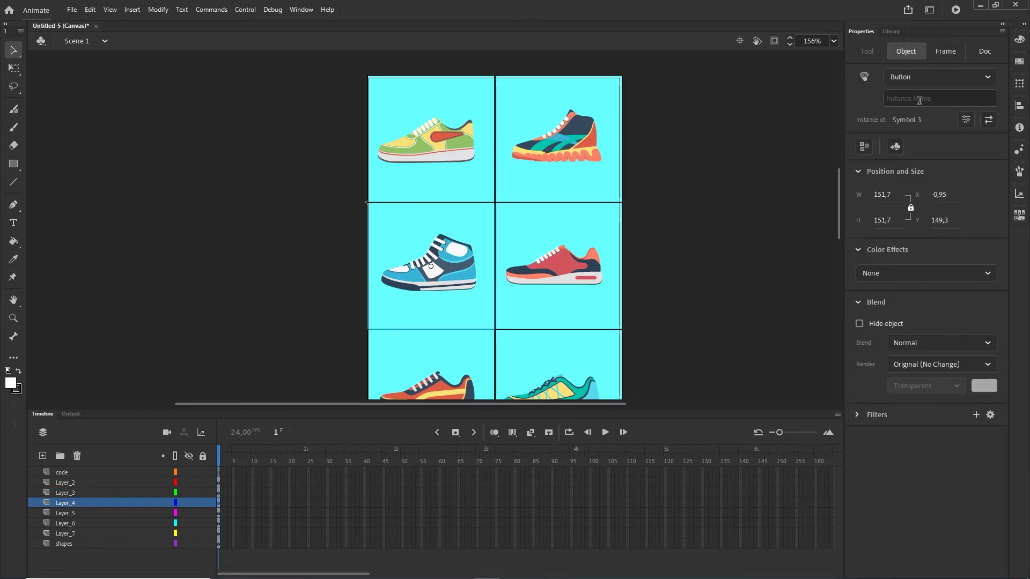
click(914, 98)
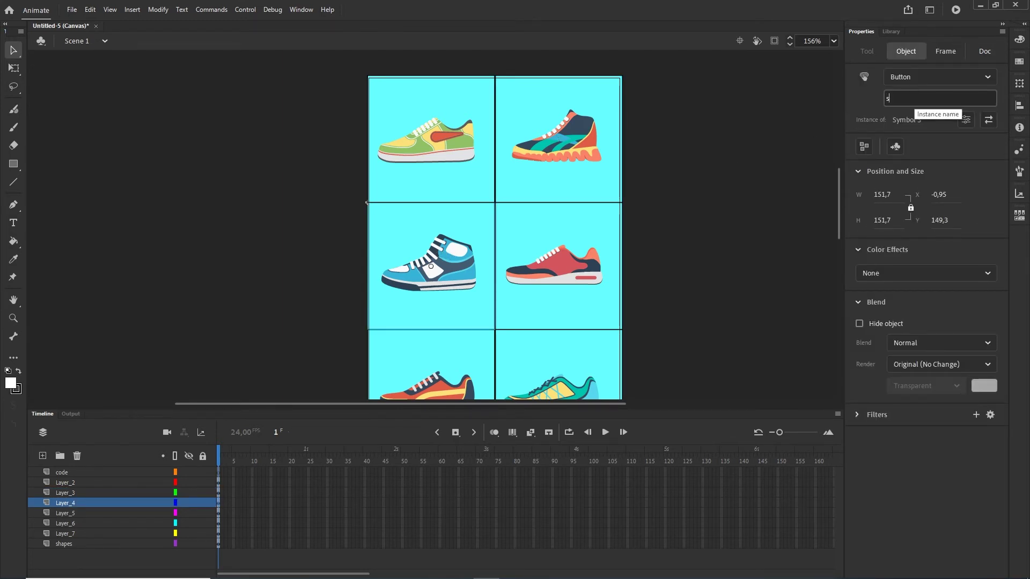
text(s3)
click(674, 218)
Step: Give the red shoe button in the second row the instance name s4
click(596, 266)
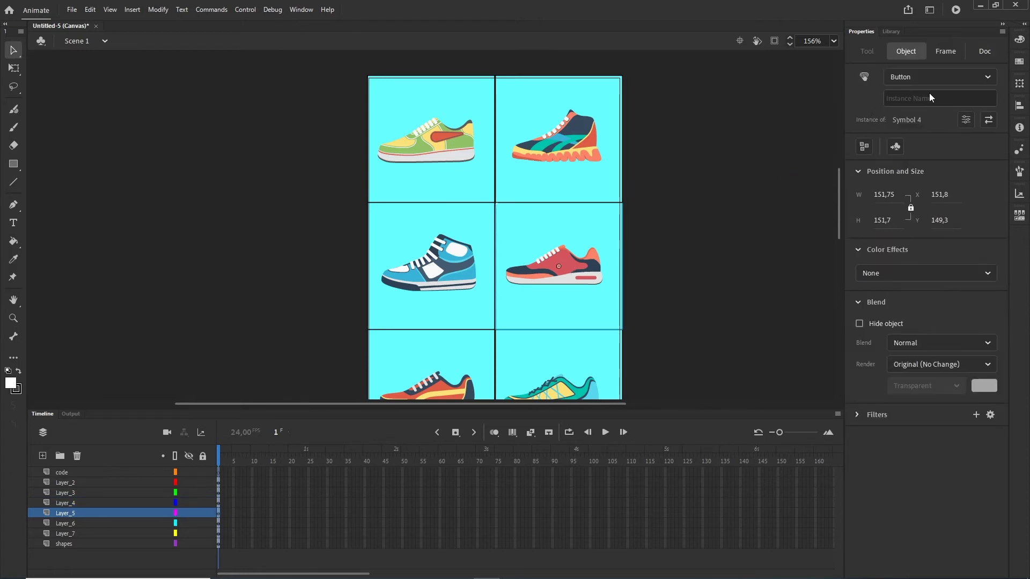
click(919, 98)
text(s4)
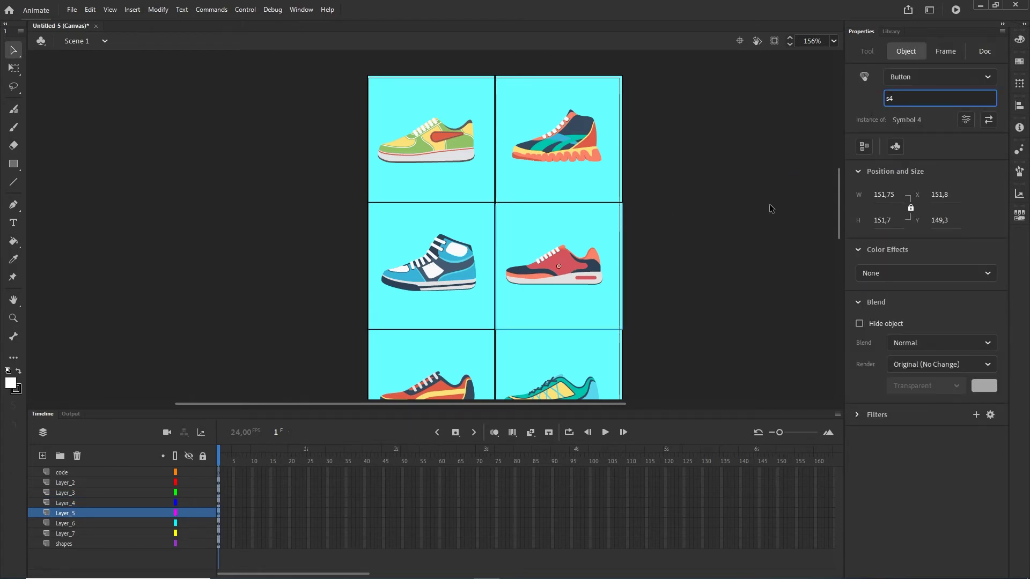
click(698, 241)
Step: Give the orange-red shoe button with the yellow stripe the instance name s5
scroll(446, 339, down, 3)
click(447, 339)
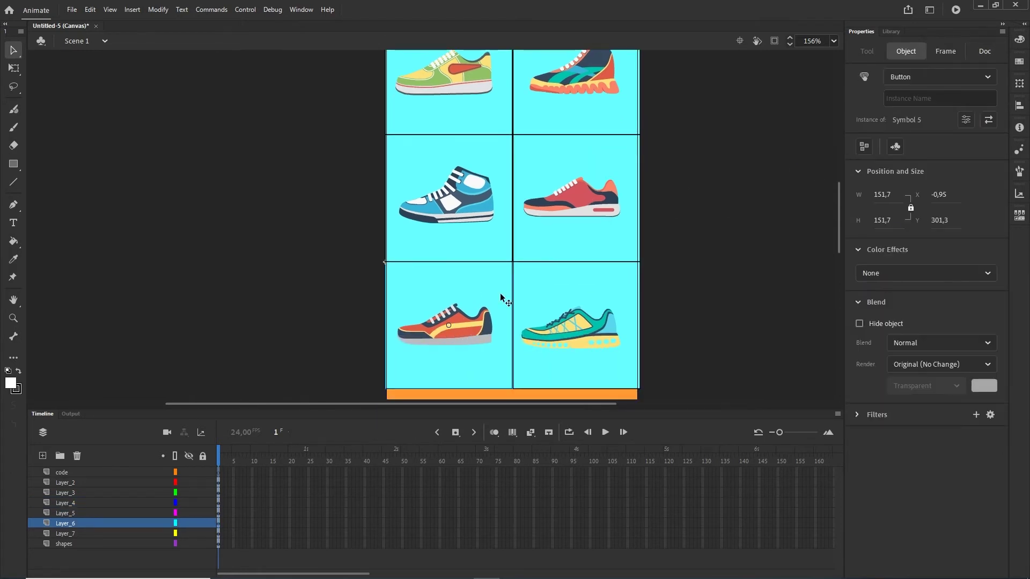
click(910, 98)
text(s5)
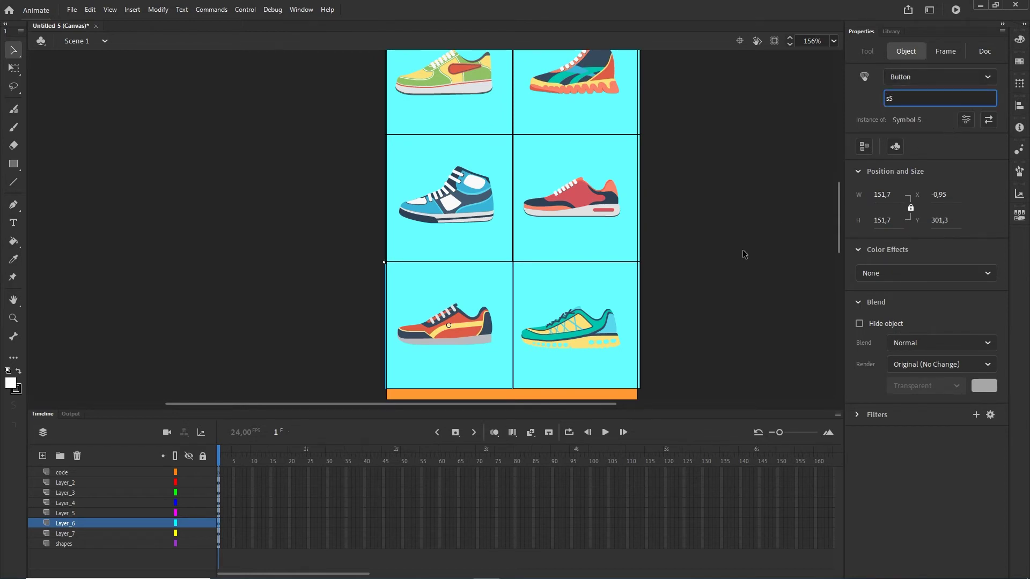
click(745, 253)
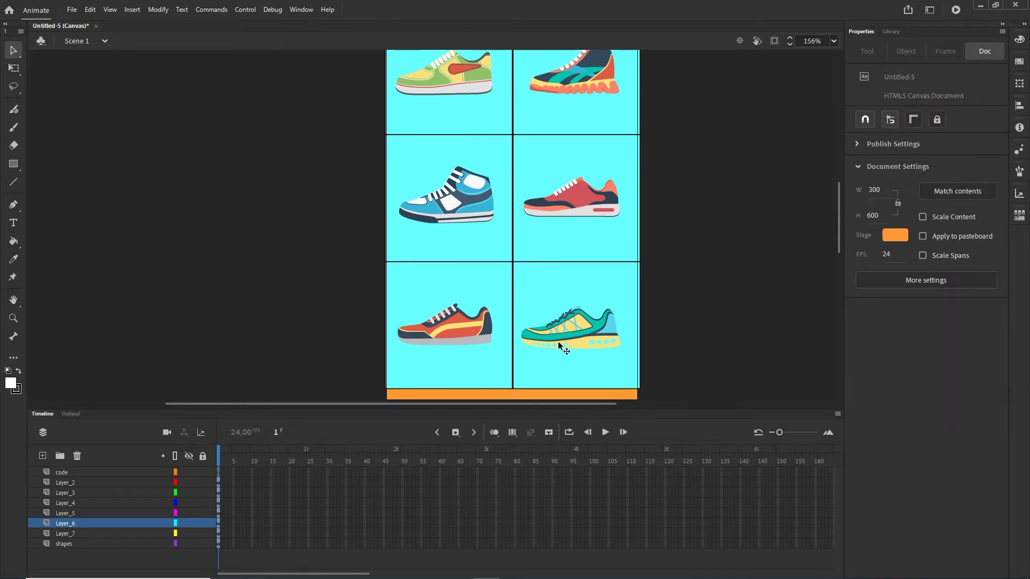
Step: Give the teal and yellow shoe button in the third row the instance name s6
click(566, 346)
click(897, 98)
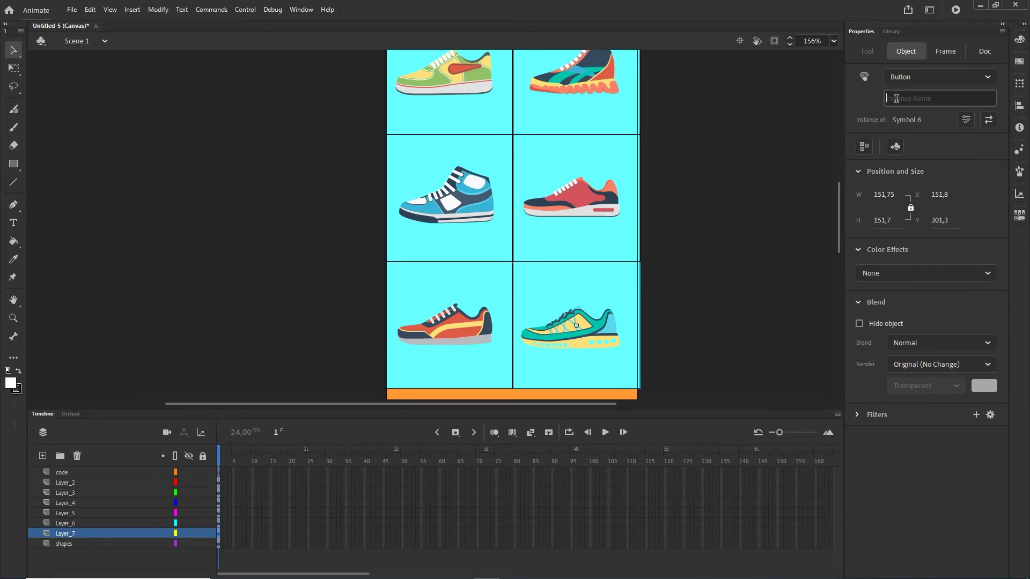
text(s6)
click(724, 244)
Step: Open the Actions code editor for the first frame of the code layer
drag(839, 228, 838, 221)
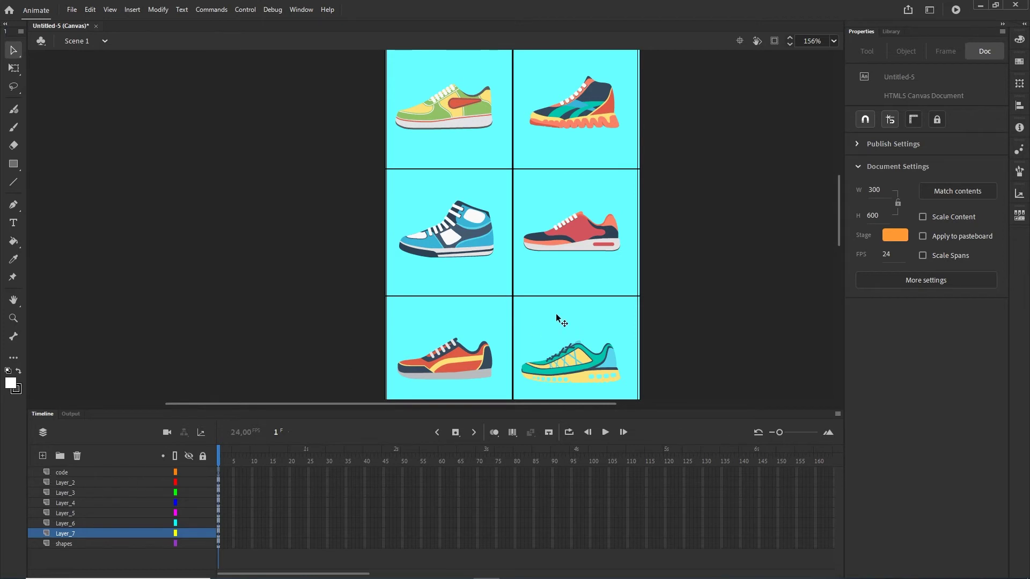
click(218, 472)
right_click(218, 472)
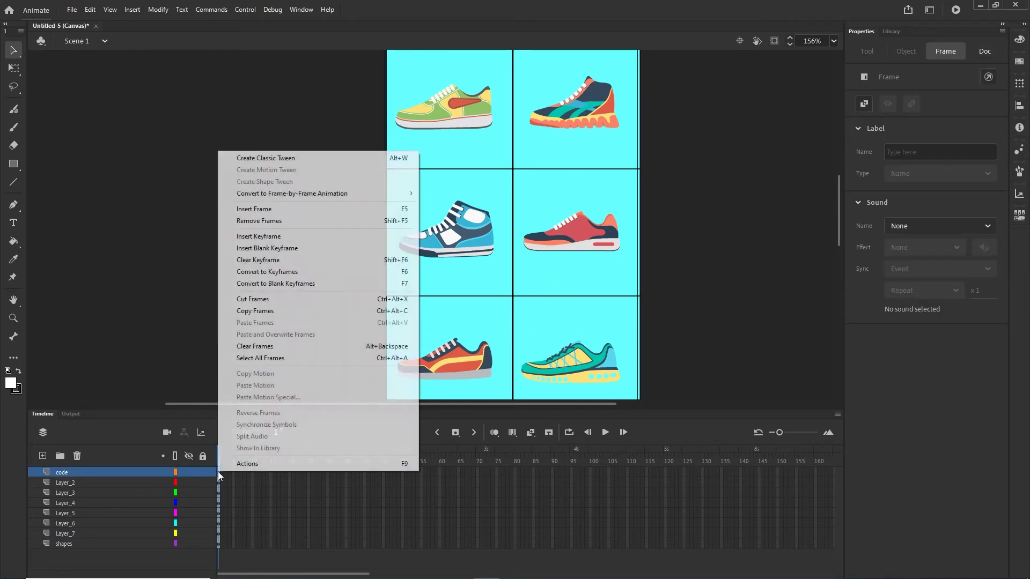
click(256, 463)
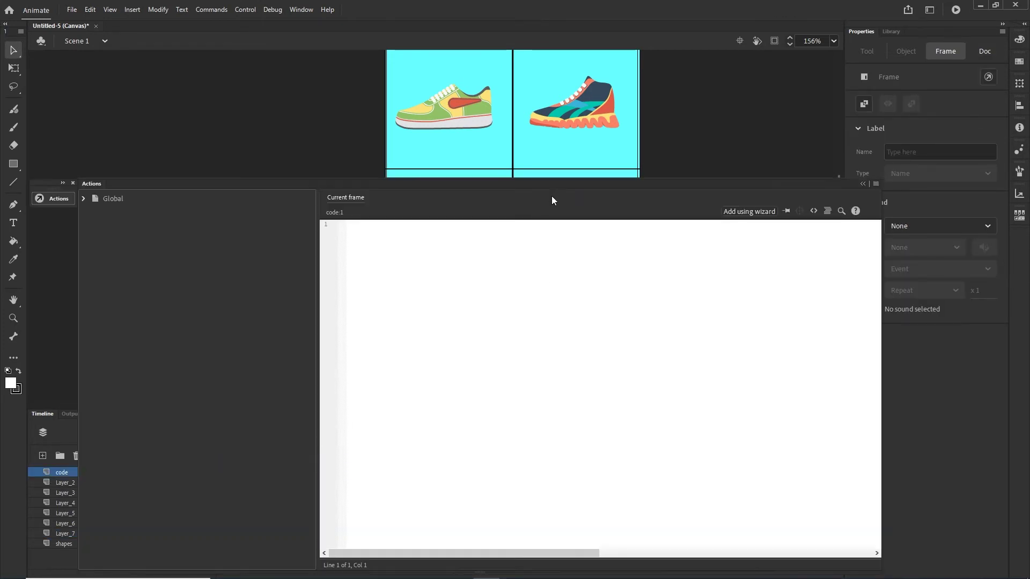
Step: Add the HTML5 Canvas code snippet "Click to Go to Web Page" to the green and yellow shoe button s1
click(459, 121)
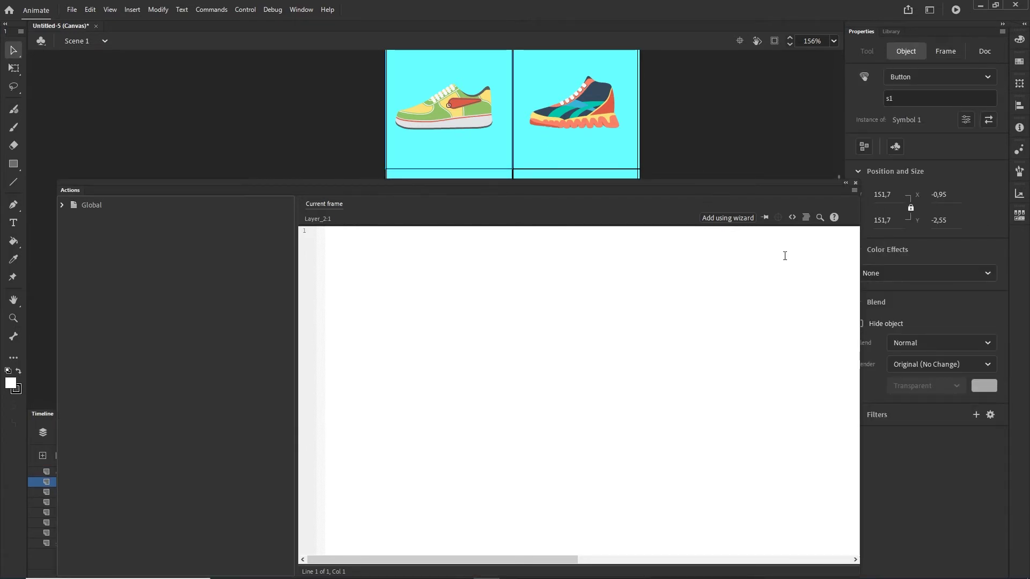
click(792, 219)
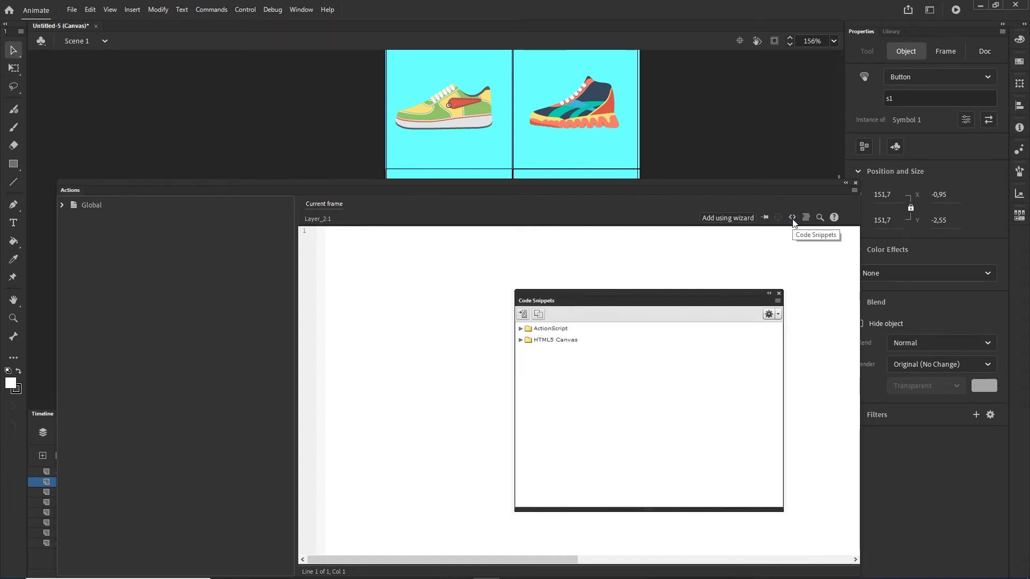
click(521, 341)
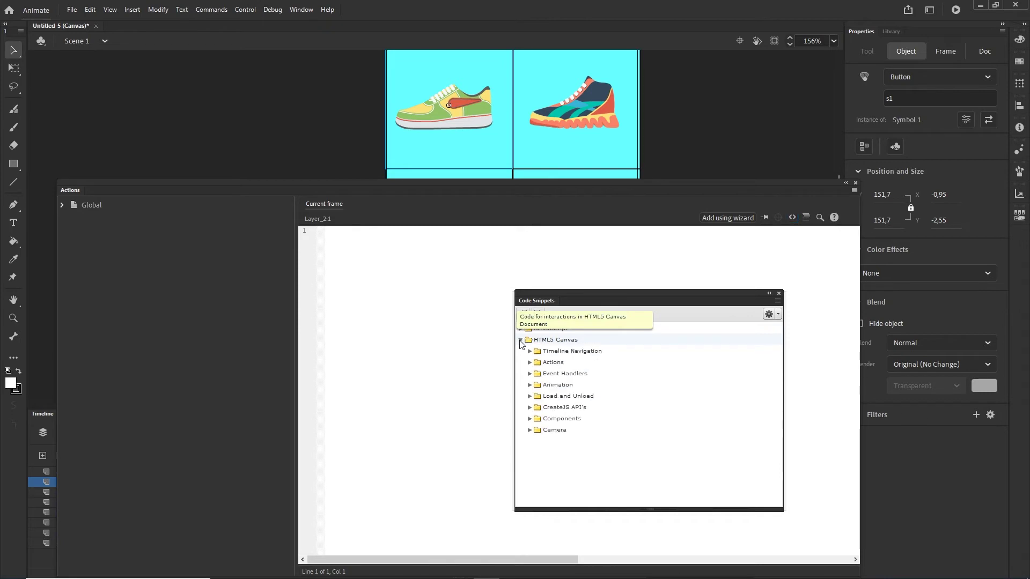
click(529, 362)
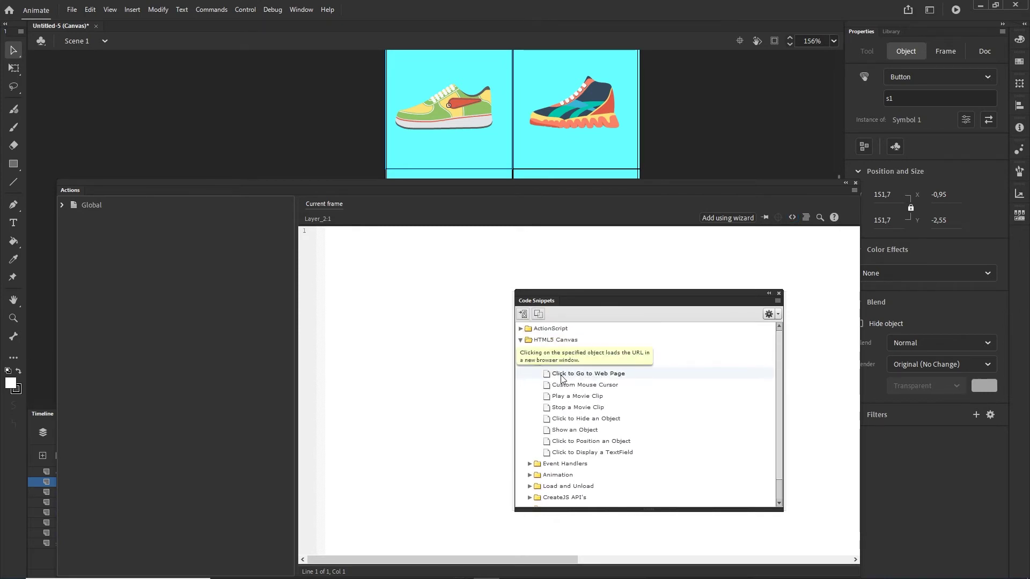
double_click(588, 374)
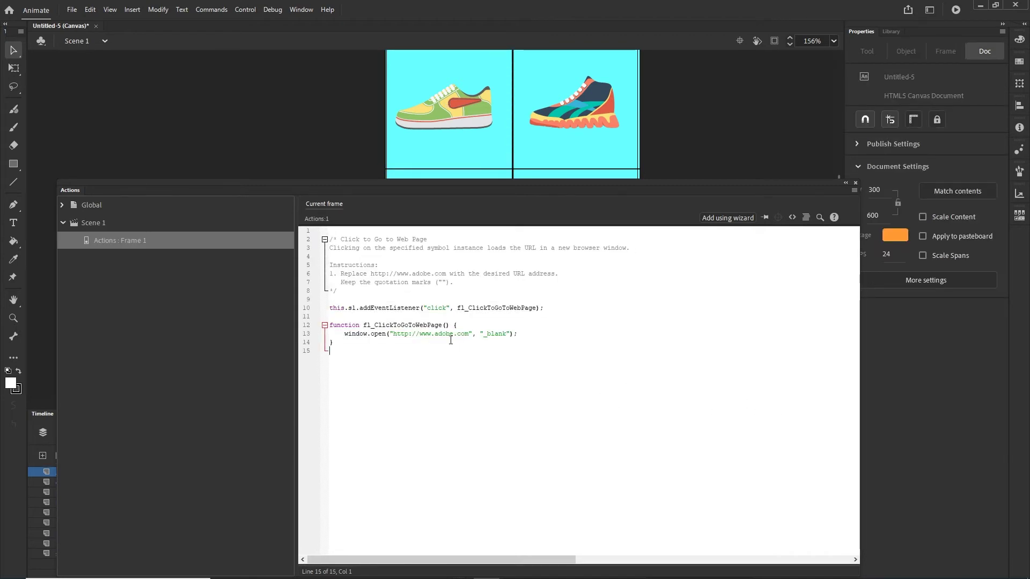
Step: Enlarge the code text and delete the snippet's instruction comment block above the s1 event listener
scroll(419, 324, up, 8)
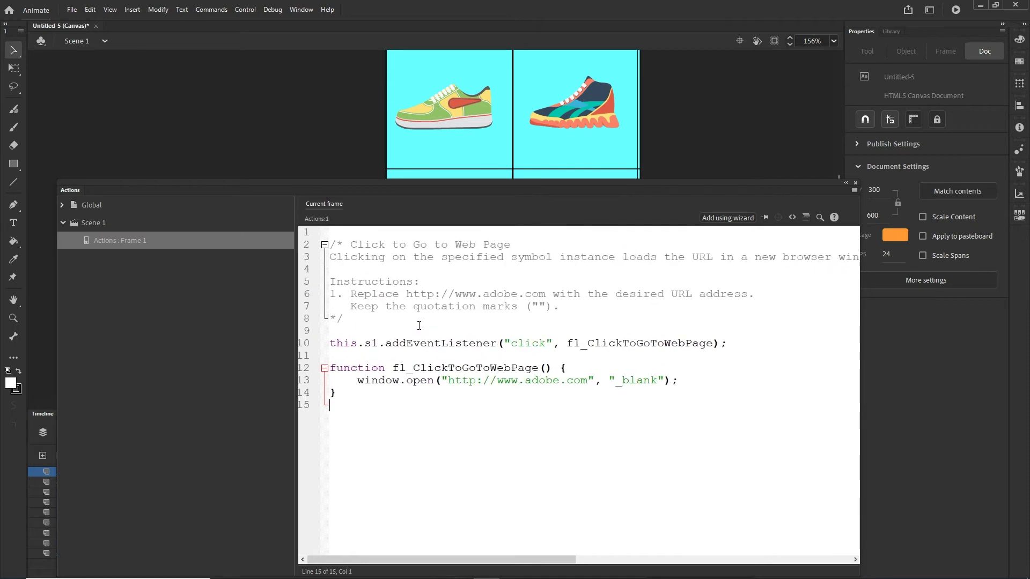
drag(359, 343, 333, 250)
click(368, 345)
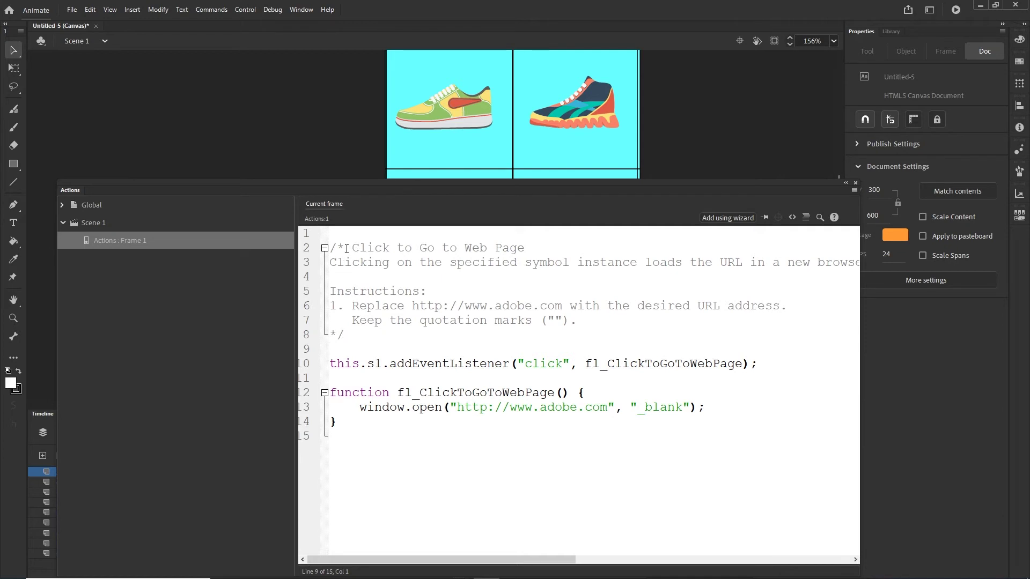
drag(346, 249, 332, 247)
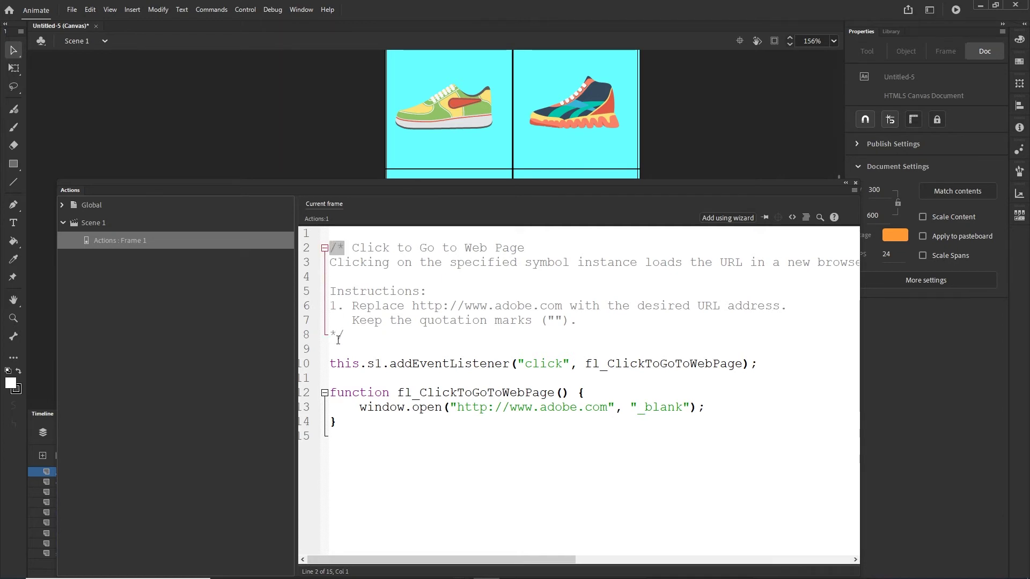
drag(344, 334, 330, 247)
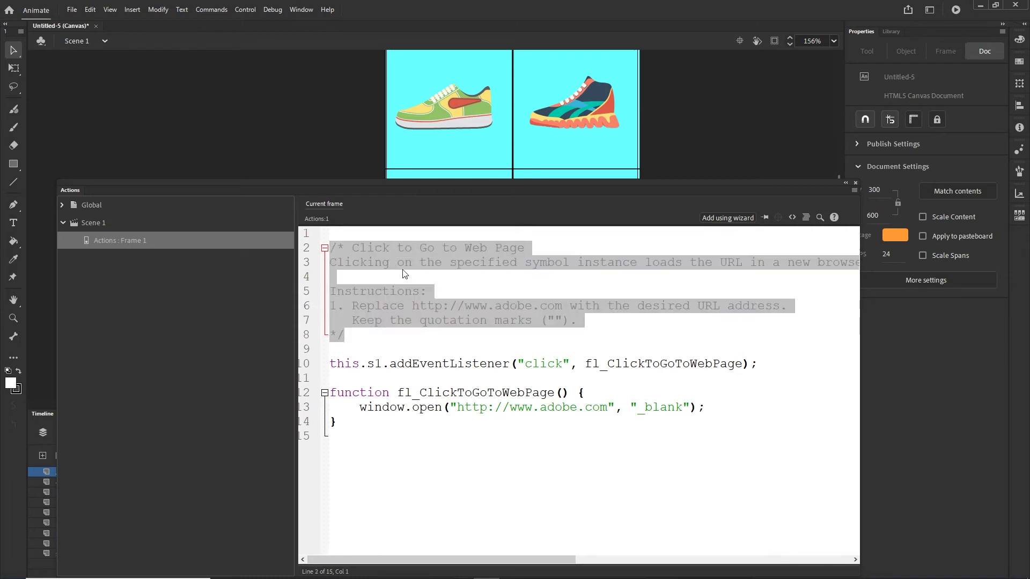
key(BackSpace)
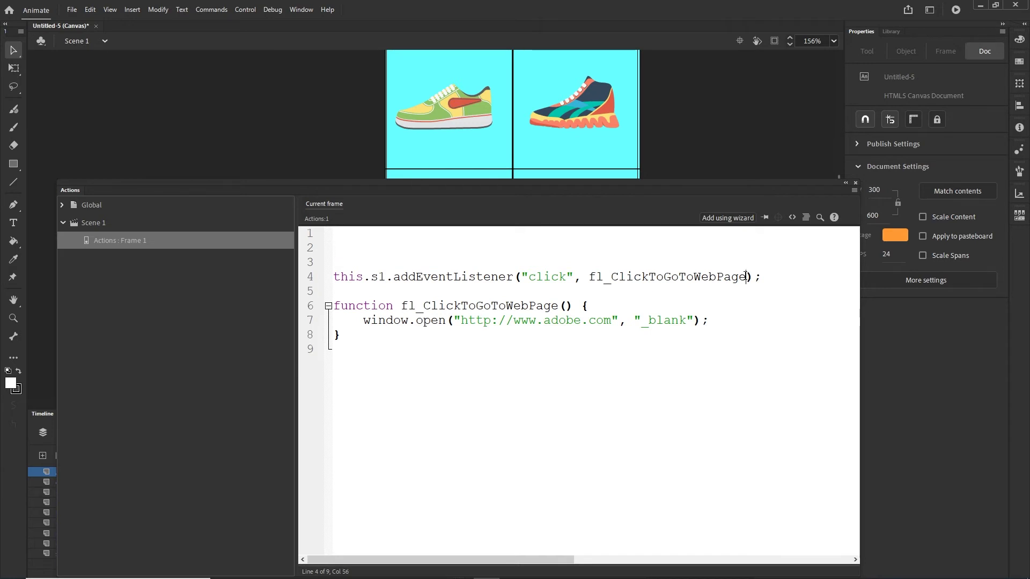
Step: Rename the s1 click handler to goToWeb1 in both the event listener and the function declaration
drag(745, 276, 590, 277)
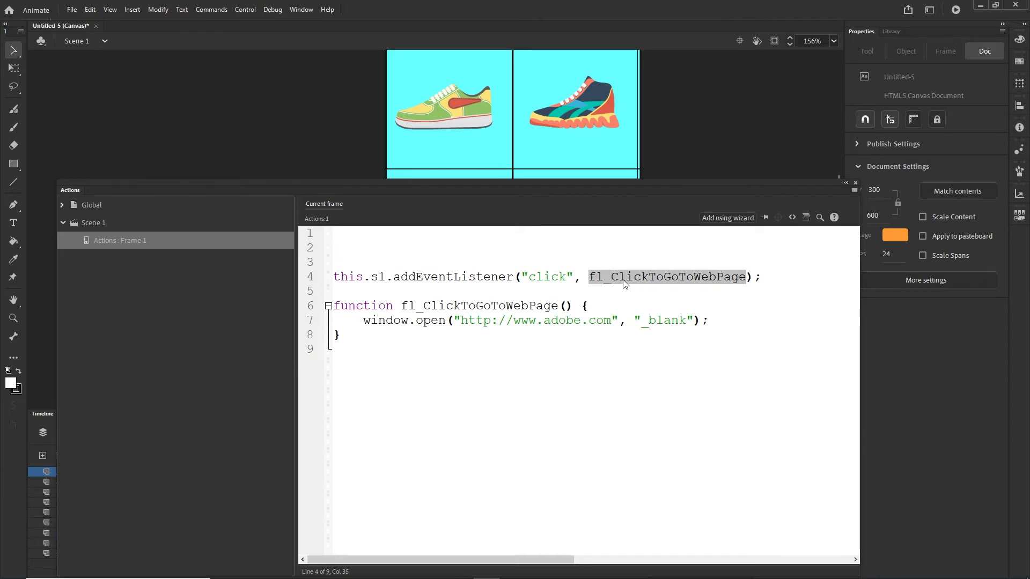
text(g)
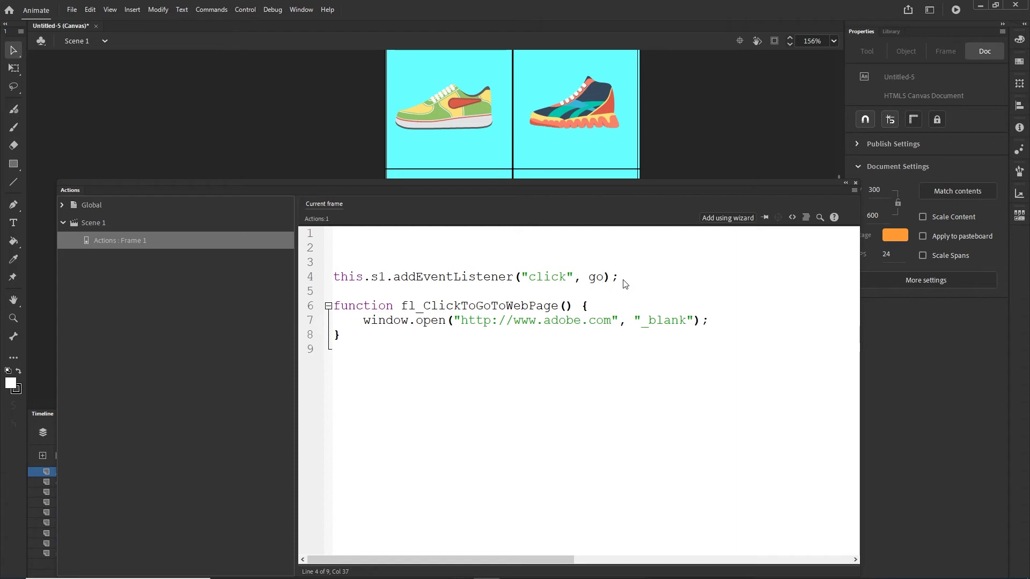
text(oWeb1)
drag(651, 277, 403, 305)
text(goToWeb1)
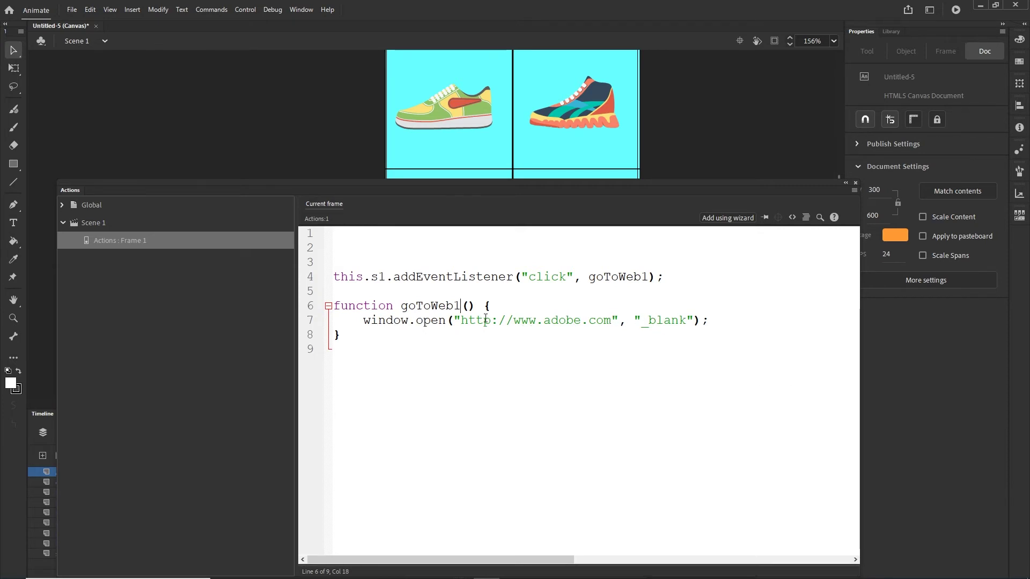
Step: Test the banner in the browser, follow the green and yellow shoe's link, and close the page it opens
key(ctrl+Return)
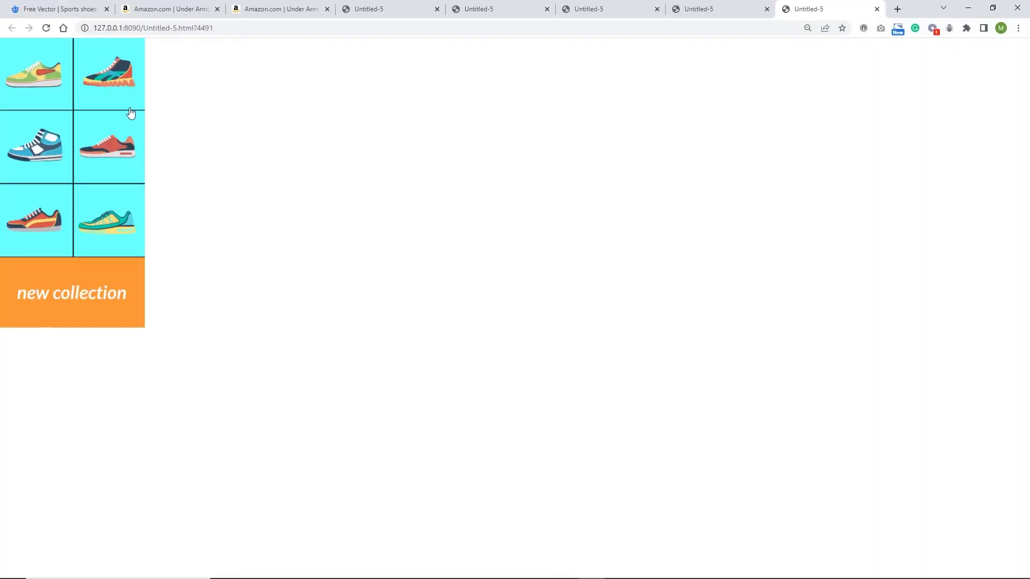
click(48, 84)
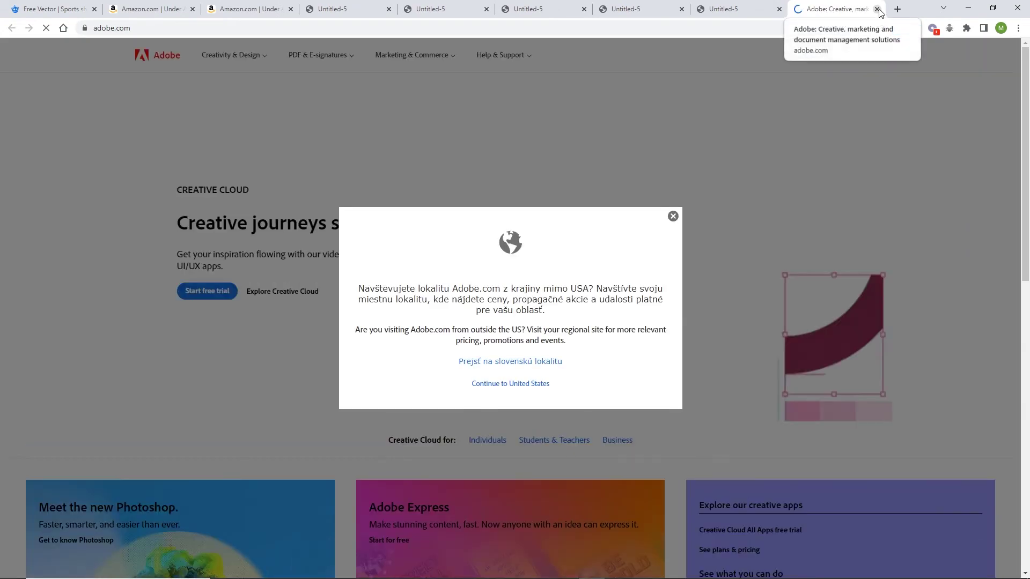
click(877, 9)
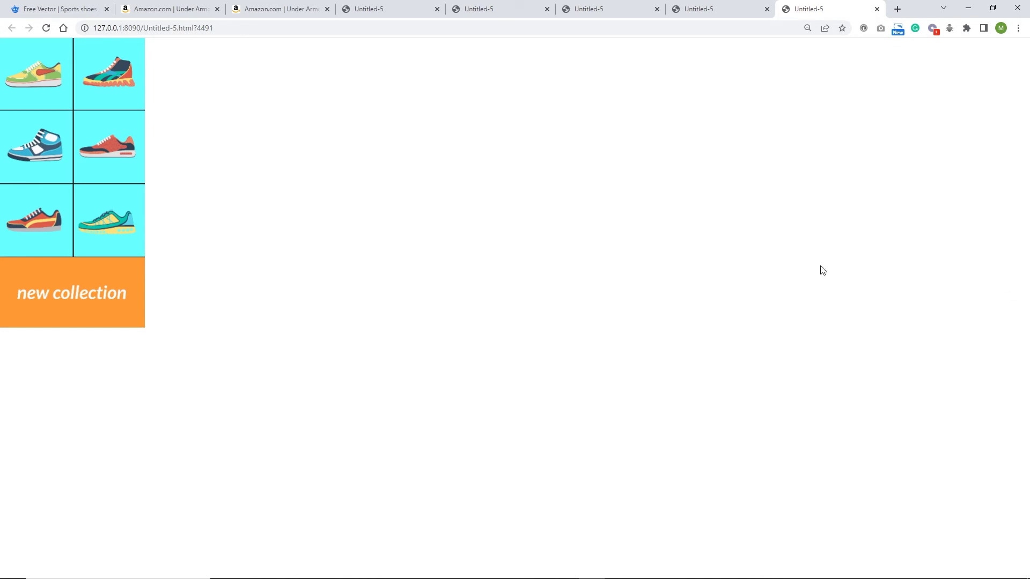
Step: Replace the adobe.com address in goToWeb1 with the Amazon URL of the Under Armour Men's Charged Assert 9 page from the browser
click(164, 14)
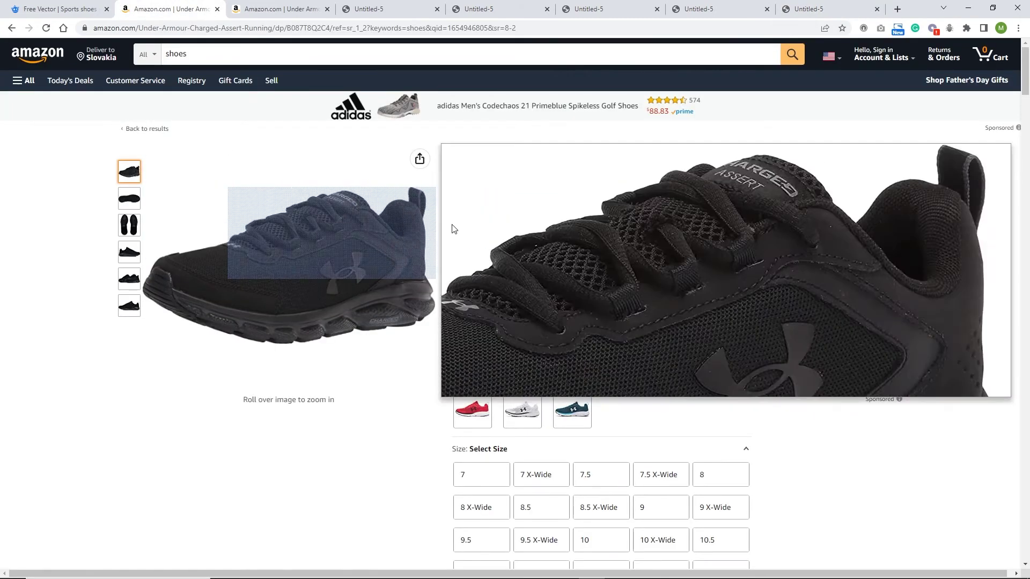
mouse_move(888, 175)
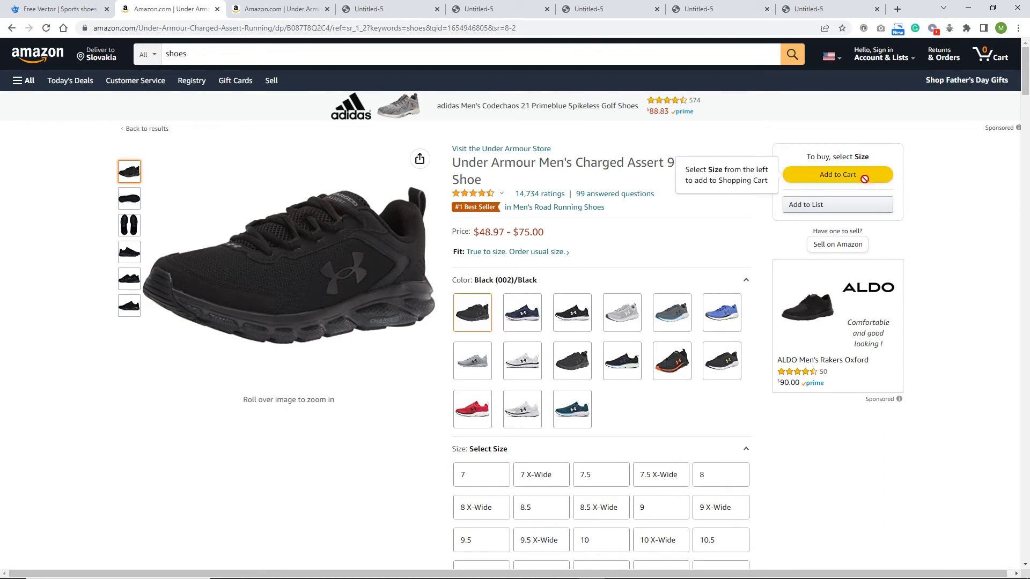
click(530, 30)
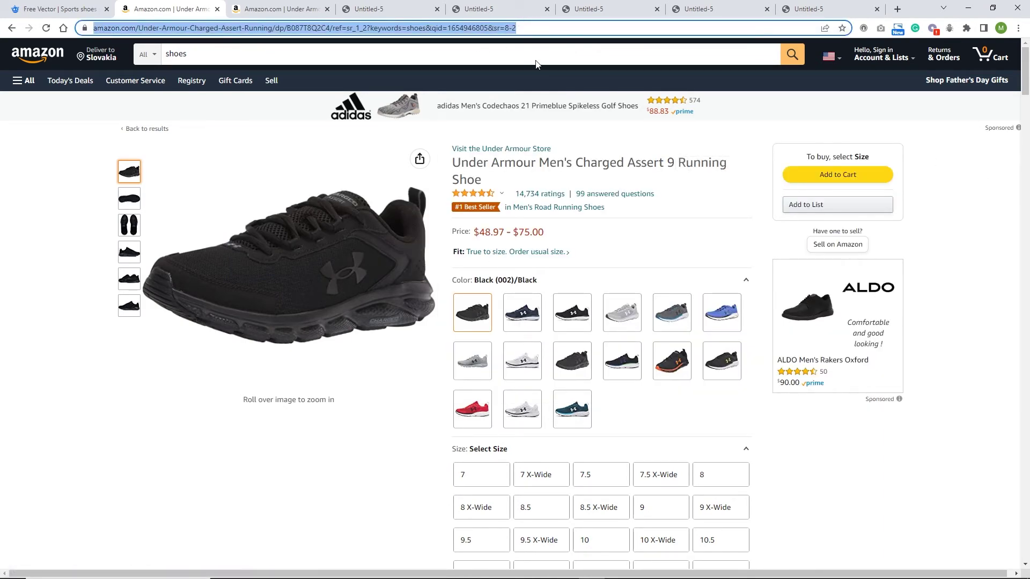
mouse_move(544, 568)
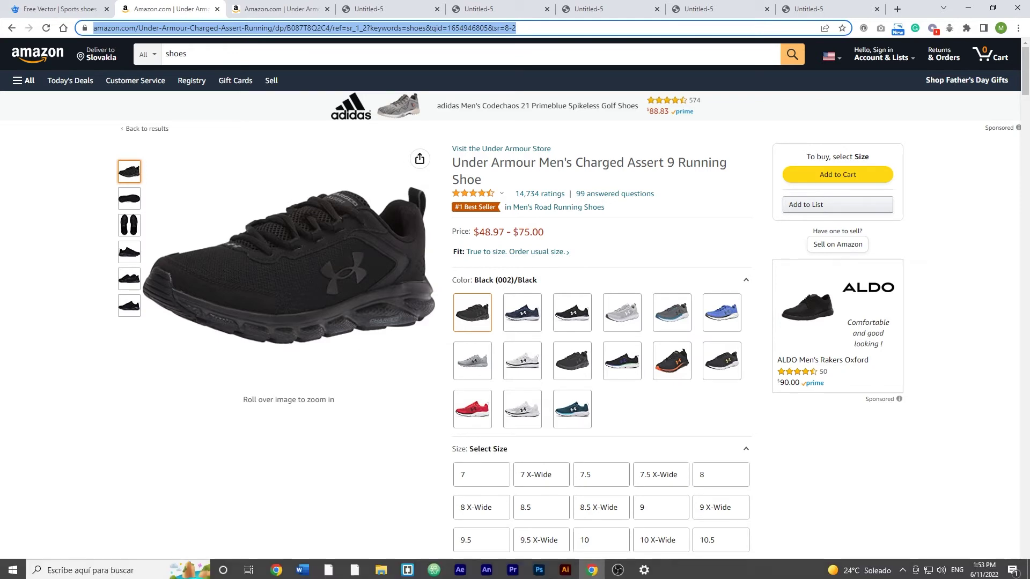
click(487, 570)
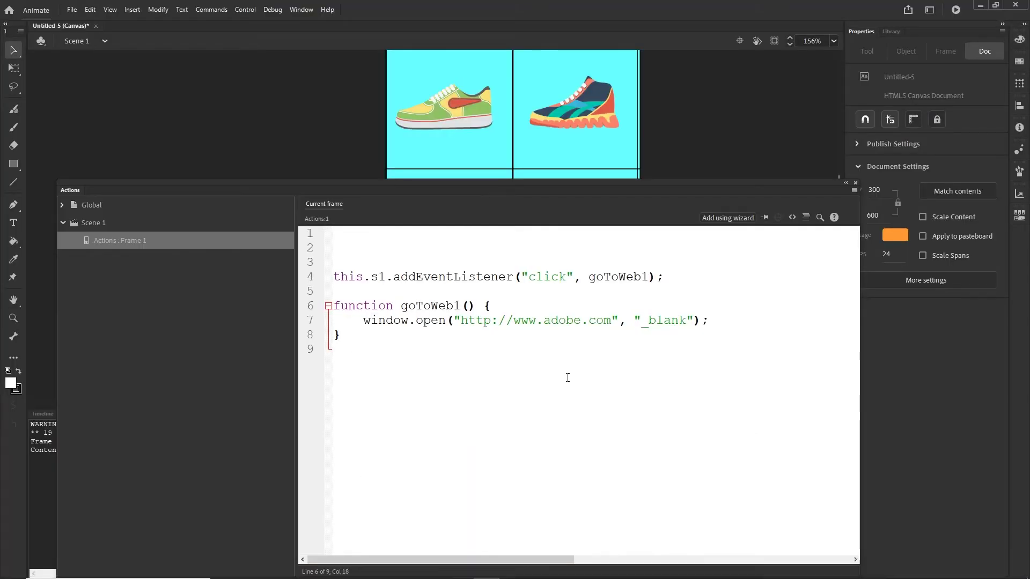
drag(611, 322, 464, 326)
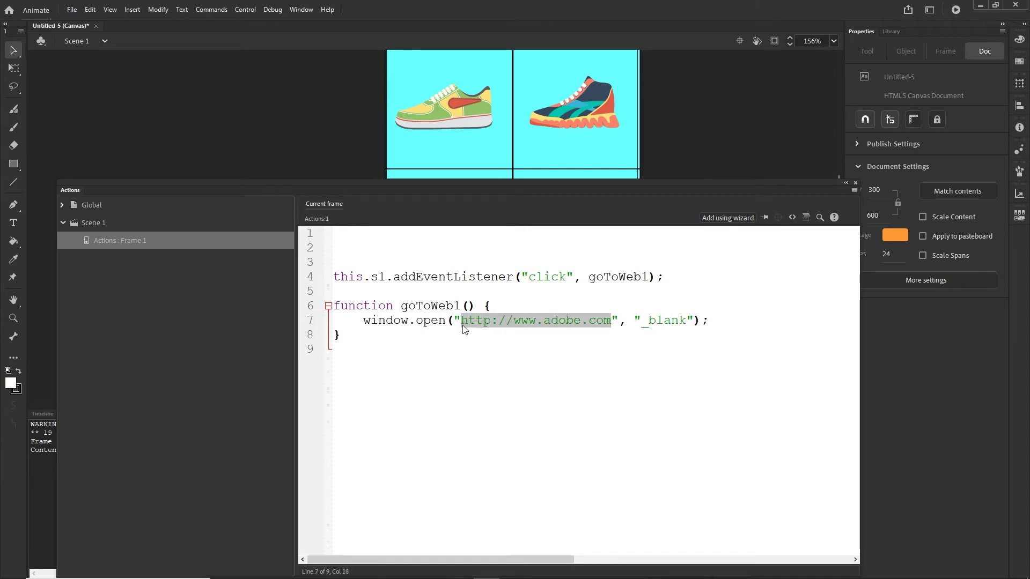
key(ctrl+v)
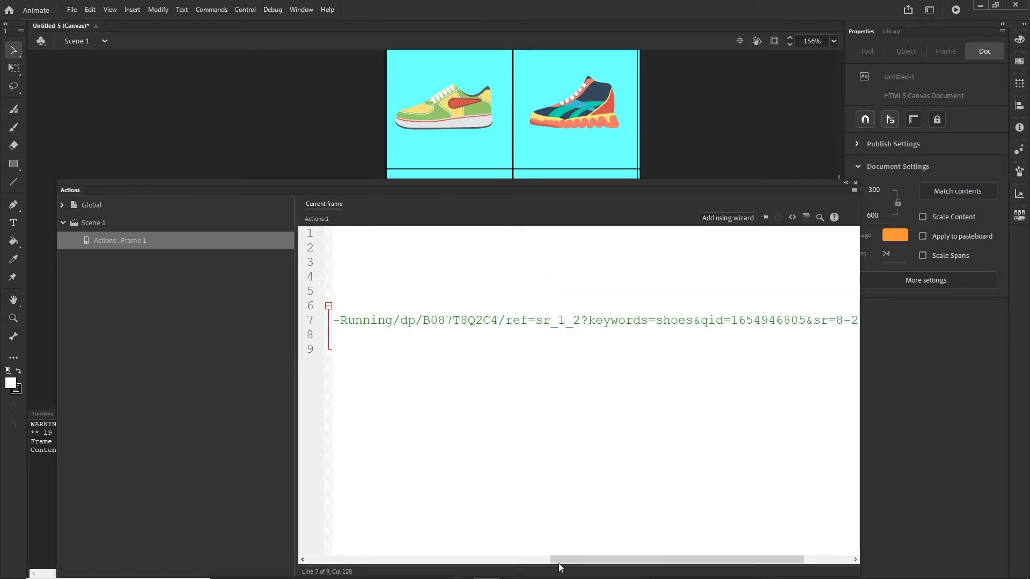
Step: Remove the "_blank" argument and its preceding comma from the window.open call in goToWeb1
drag(560, 567, 692, 554)
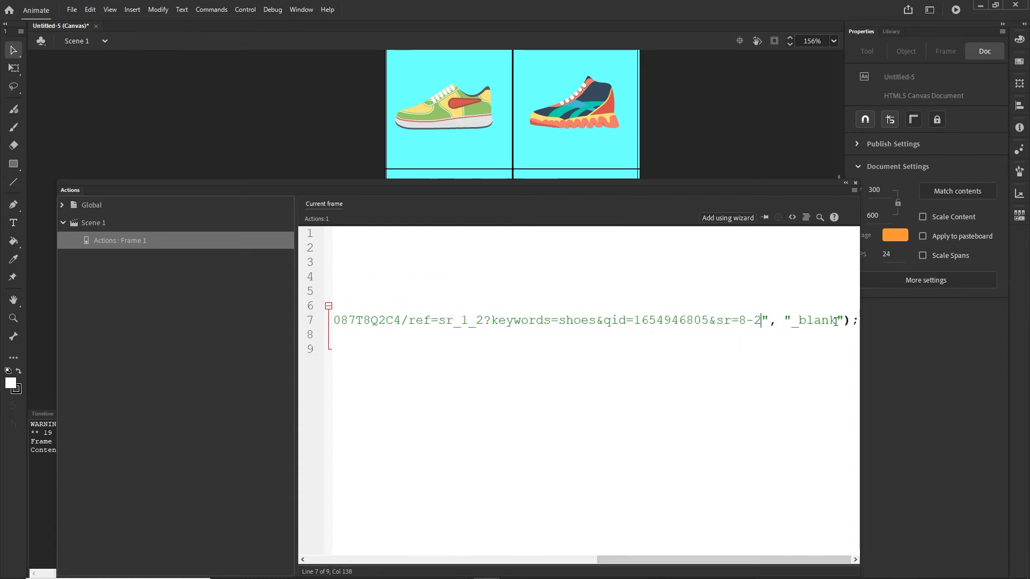
drag(846, 320, 773, 322)
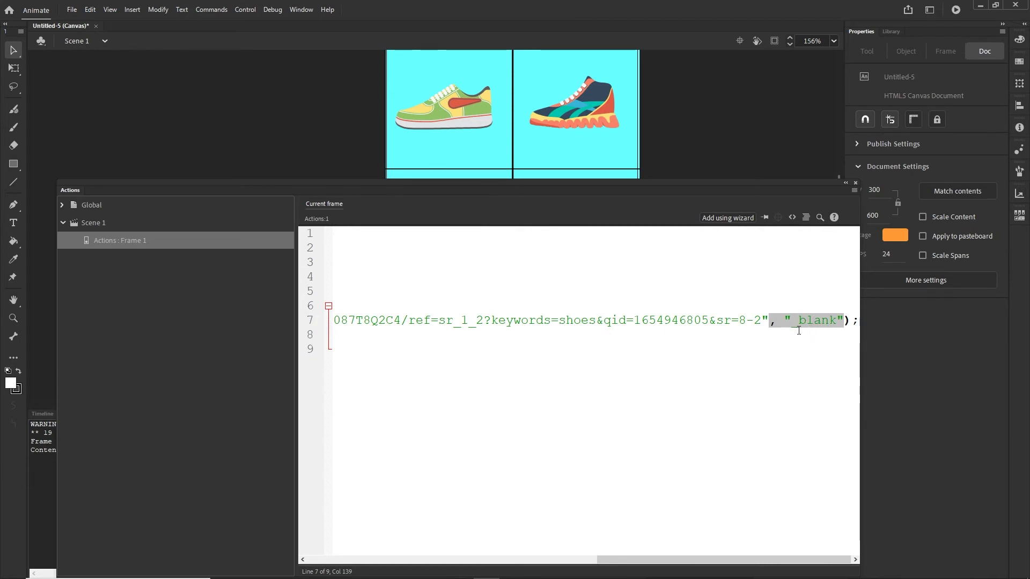
key(BackSpace)
Step: Test the banner again, follow the green and yellow shoe's product link, and close the opened Amazon page
key(ctrl+Return)
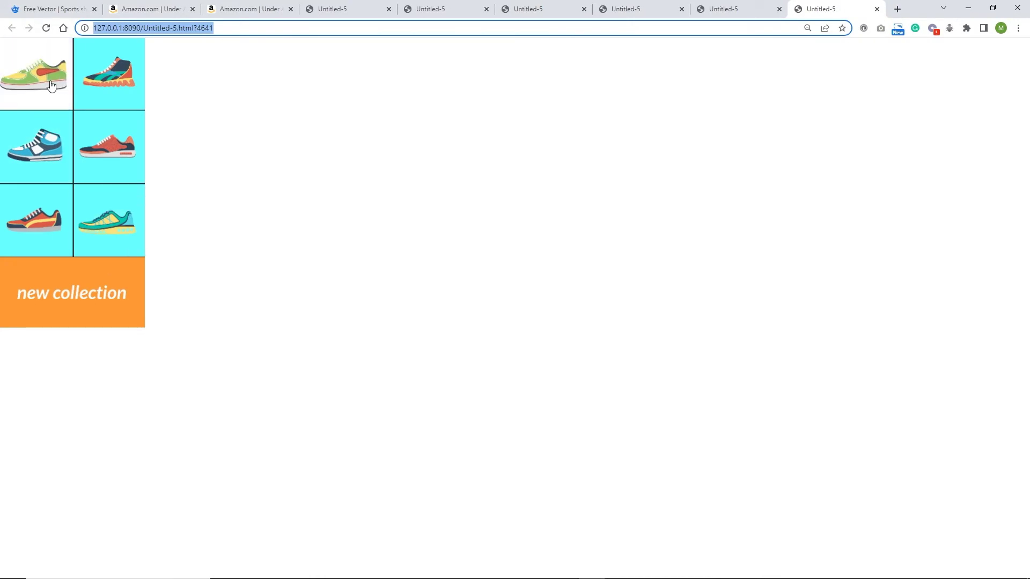
click(51, 86)
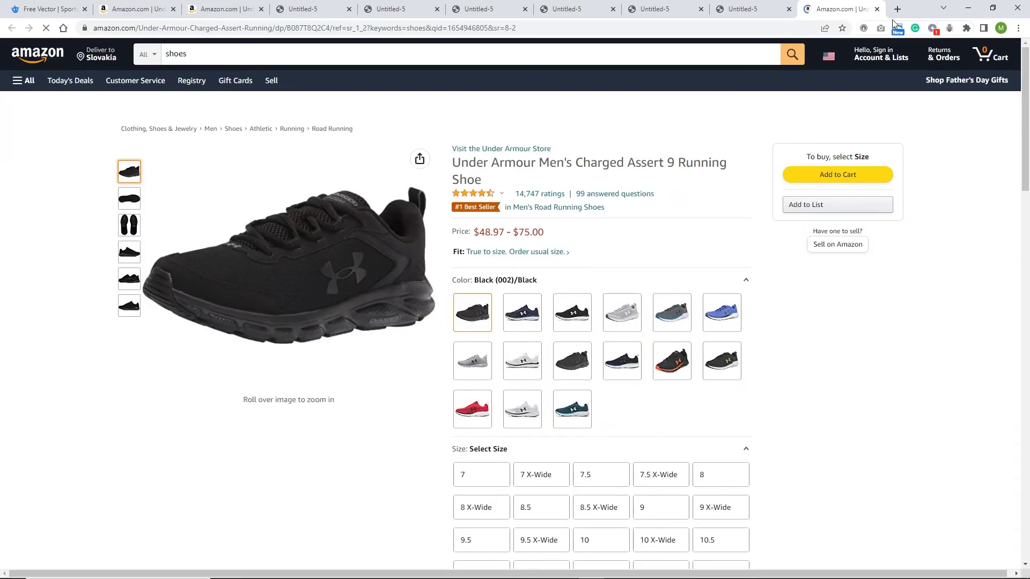
click(877, 8)
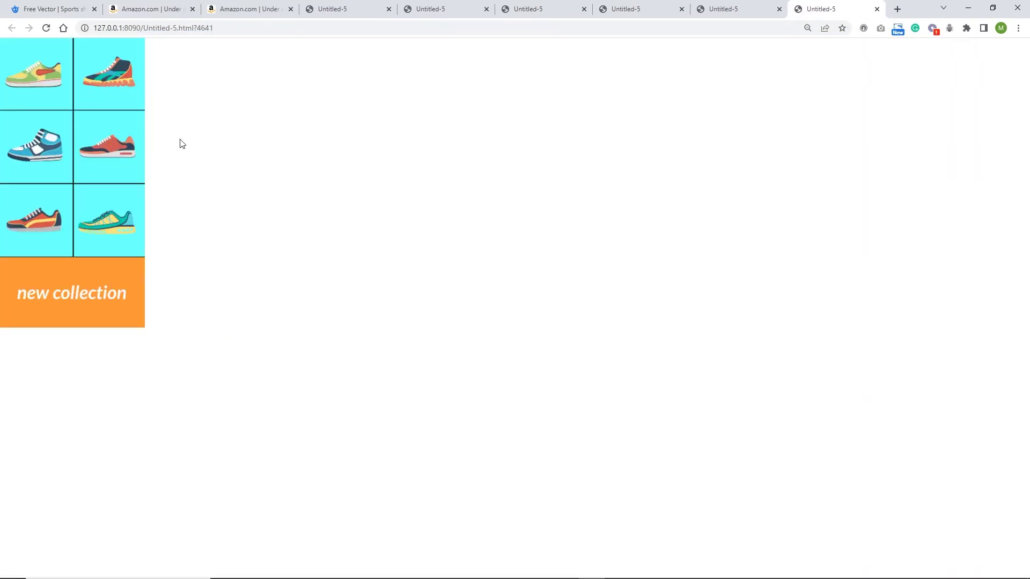
Step: Return to the Amazon shoes search results and open the adidas Men's Lite Racer Adapt 4.0 Running Shoes page
click(152, 10)
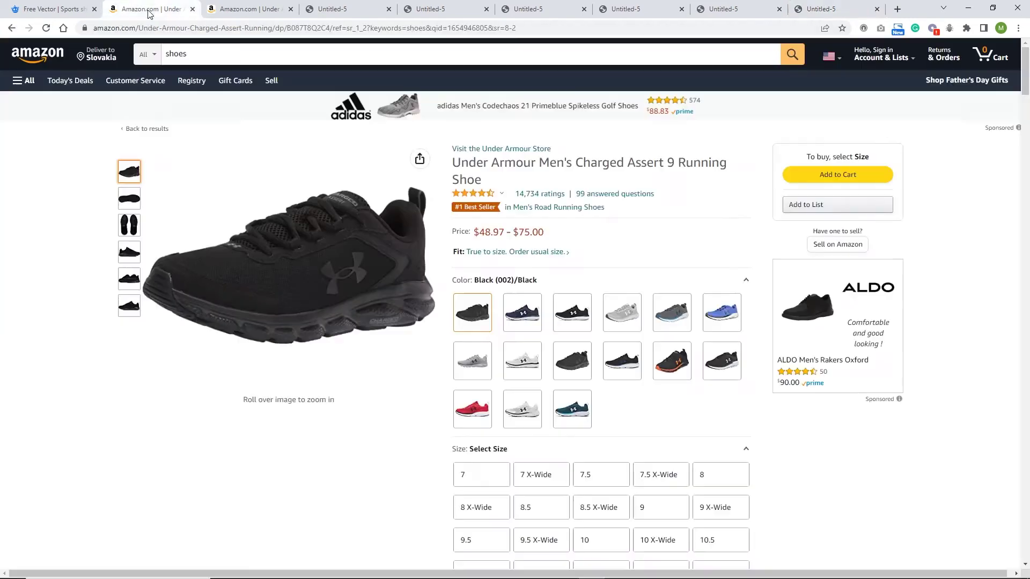
click(250, 10)
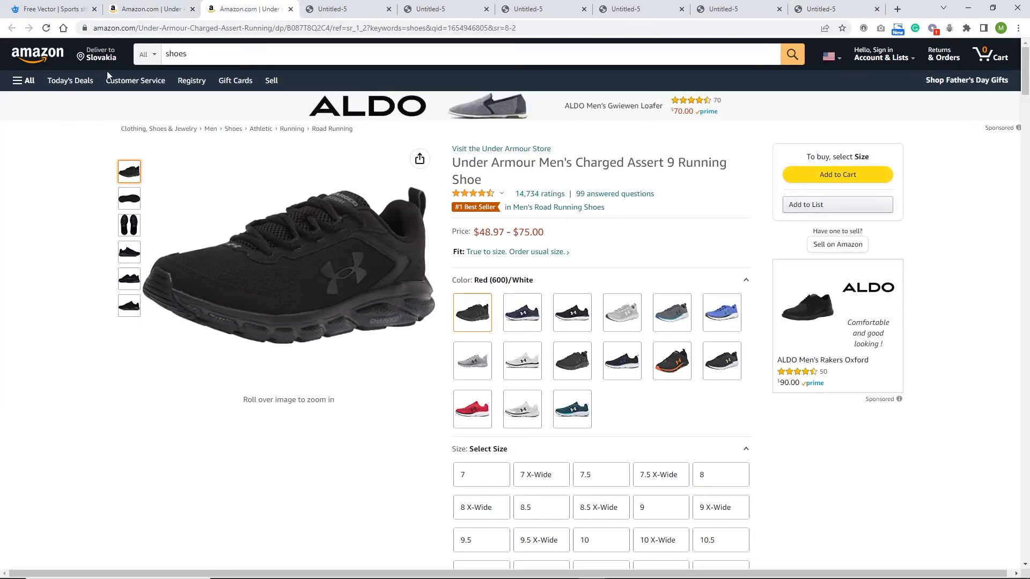
click(169, 11)
click(12, 29)
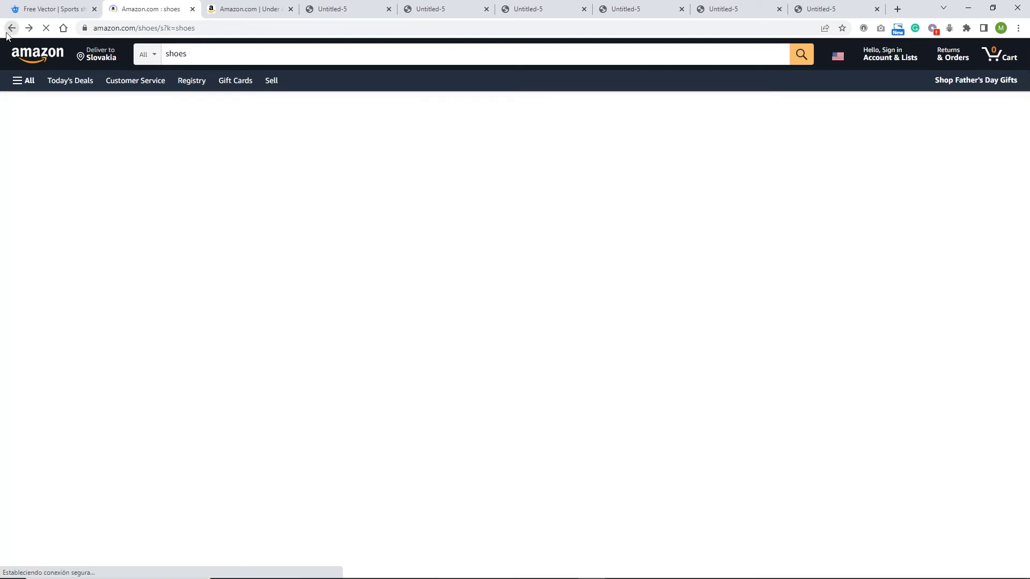
click(824, 267)
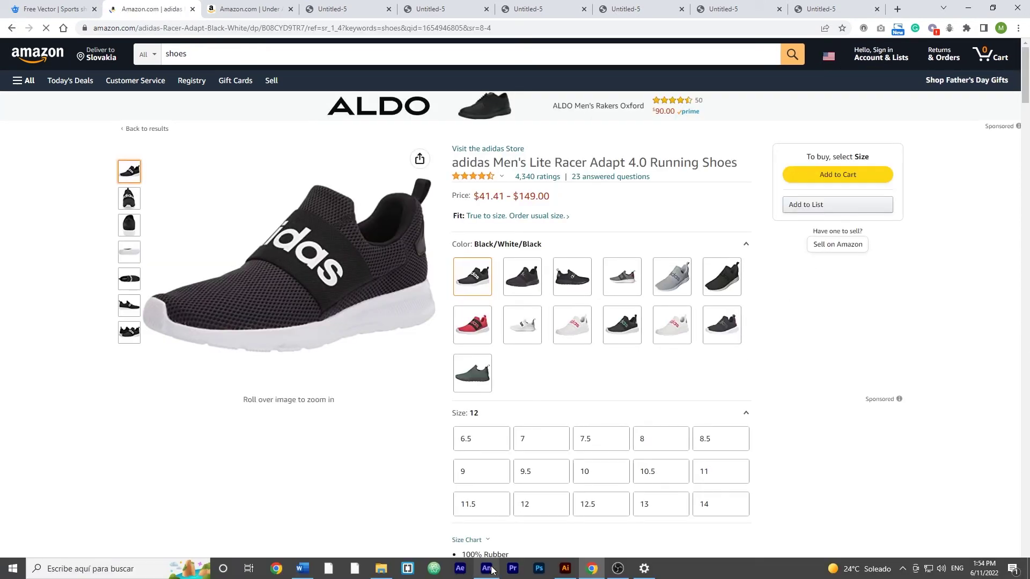
Step: Switch back to Animate and duplicate the s1 event listener and goToWeb1 function below the original code
click(488, 570)
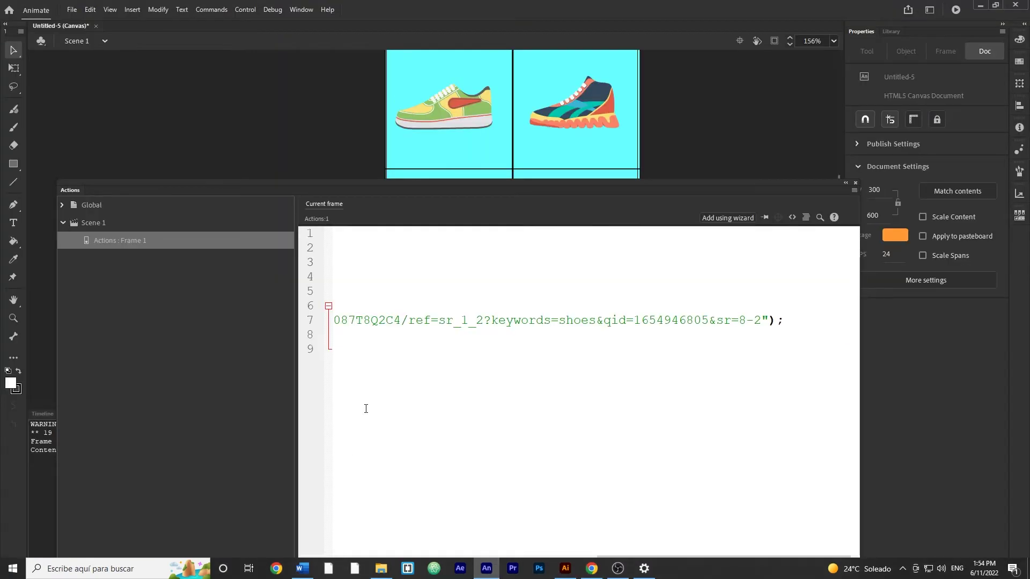
drag(626, 558, 306, 511)
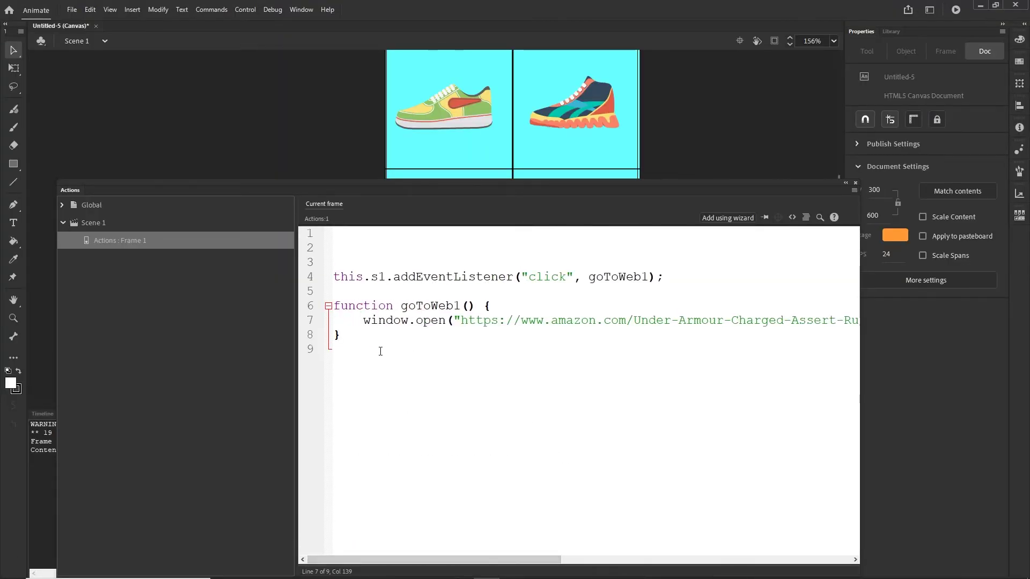
drag(377, 350, 333, 270)
key(ctrl+c)
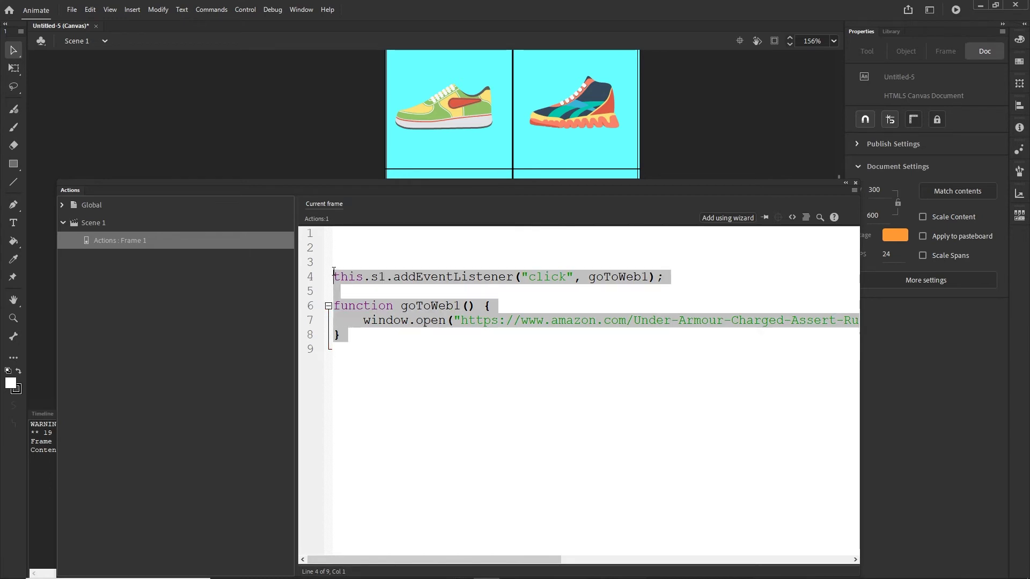
click(356, 334)
key(Return)
key(Return)
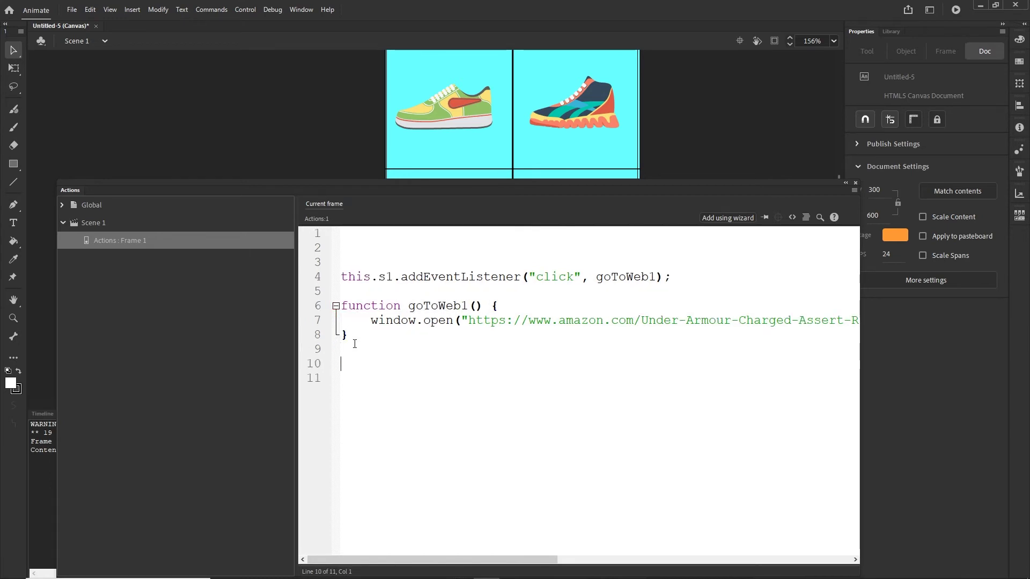
key(ctrl+v)
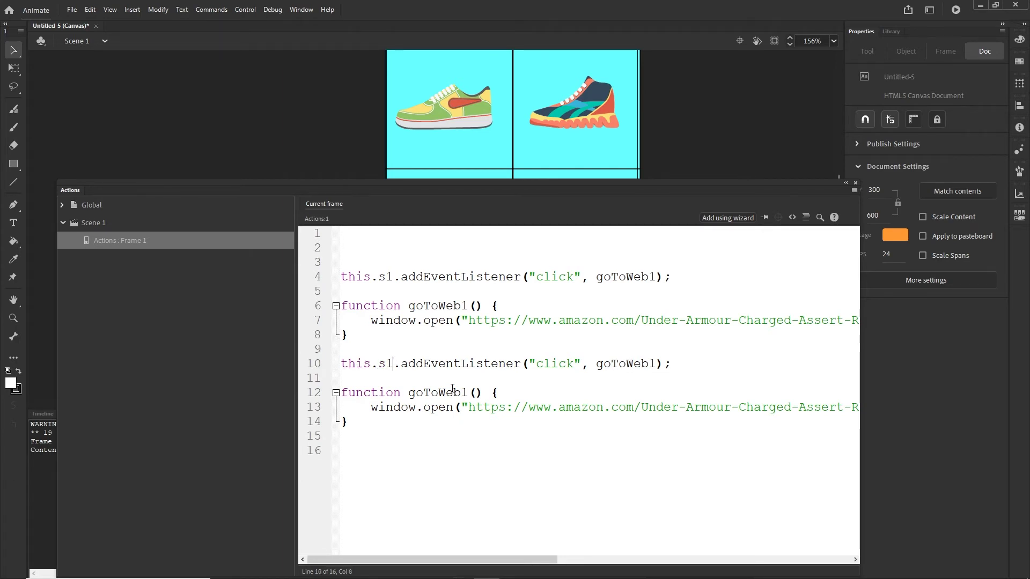
Step: In the duplicated code, change the instance to s2 and the handler name to goToWeb2 in both the listener and function
key(BackSpace)
text(2)
key(BackSpace)
text(2)
key(BackSpace)
text(2)
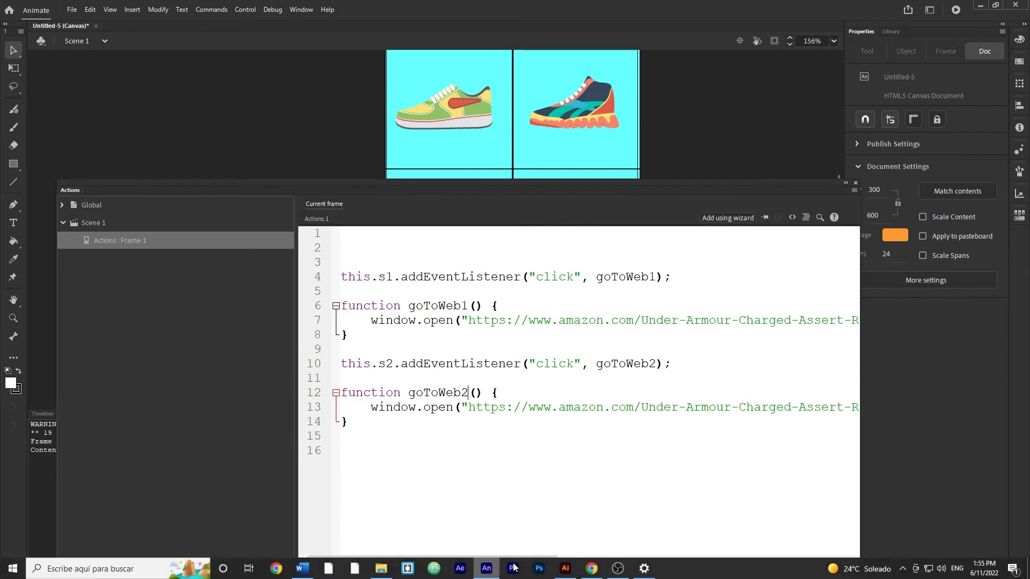
Step: Copy the adidas Lite Racer Adapt 4.0 page's URL in Chrome and replace the goToWeb2 link with it in Animate
click(592, 569)
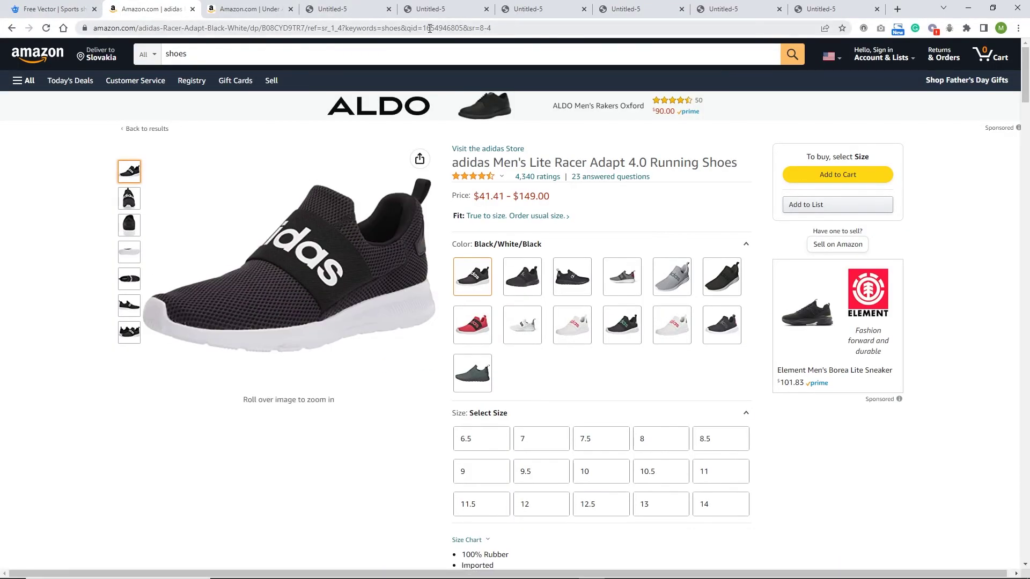
click(429, 31)
mouse_move(438, 577)
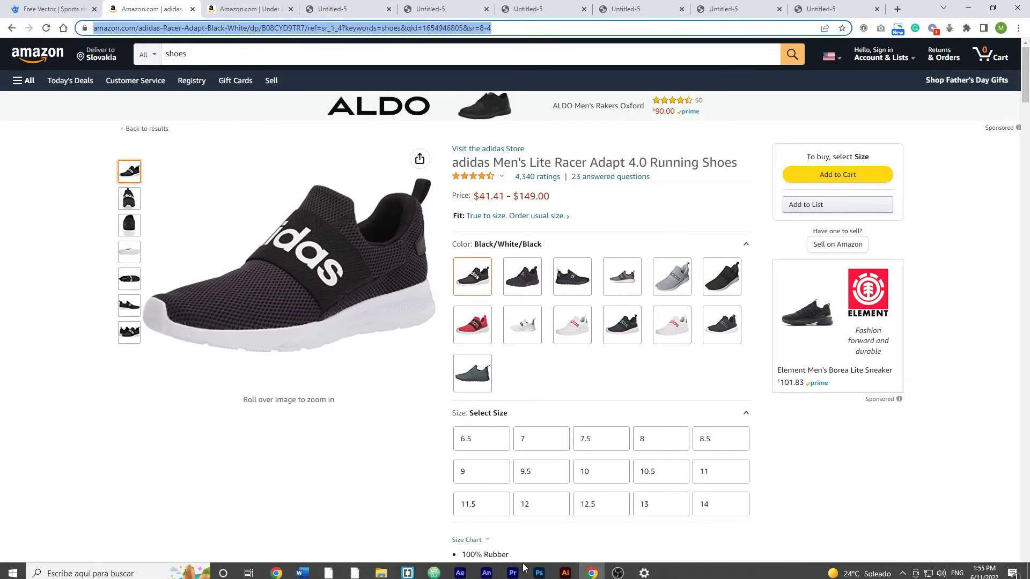
click(487, 569)
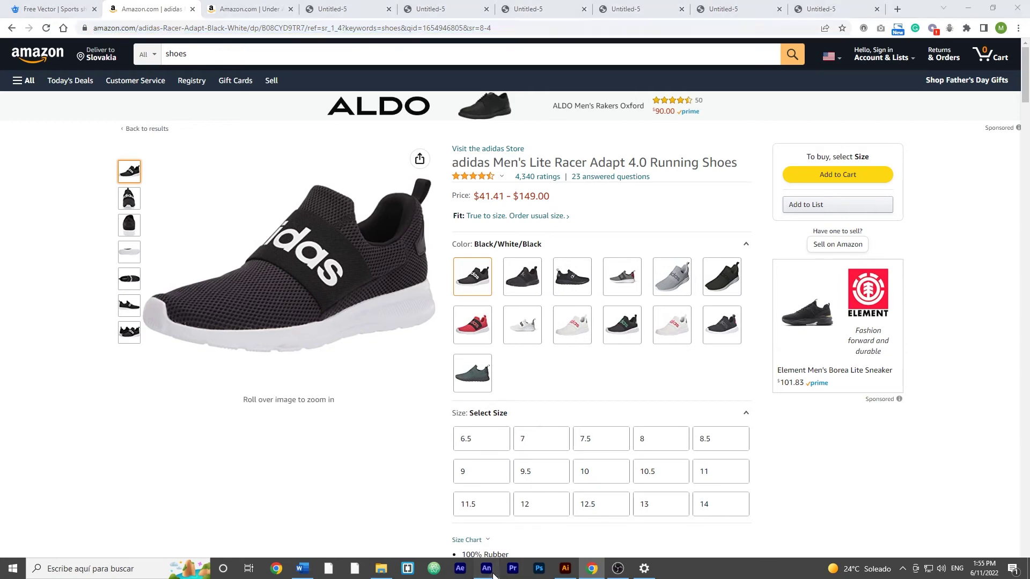
drag(477, 559, 770, 471)
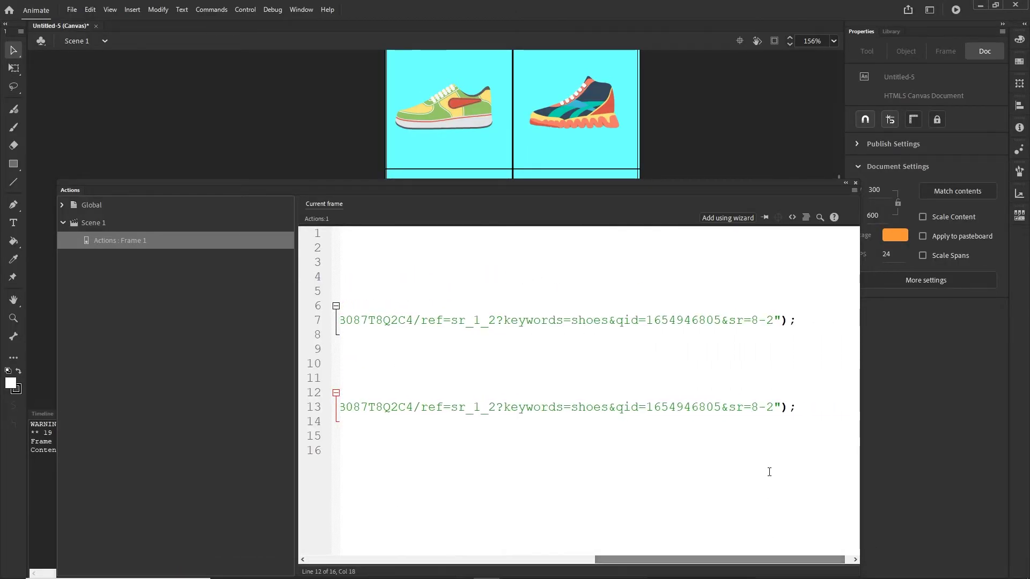
drag(772, 408, 465, 408)
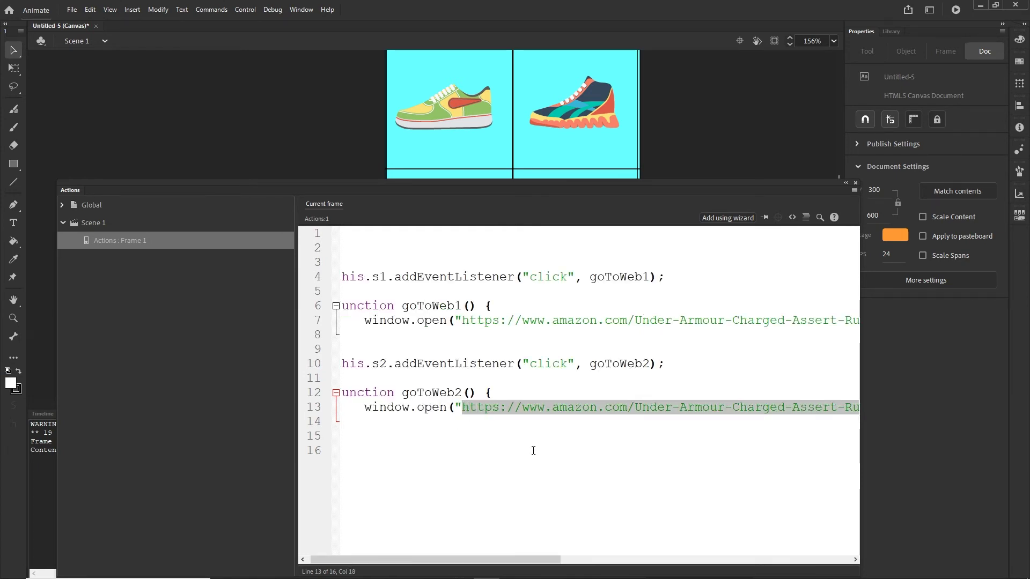
key(BackSpace)
key(ctrl+v)
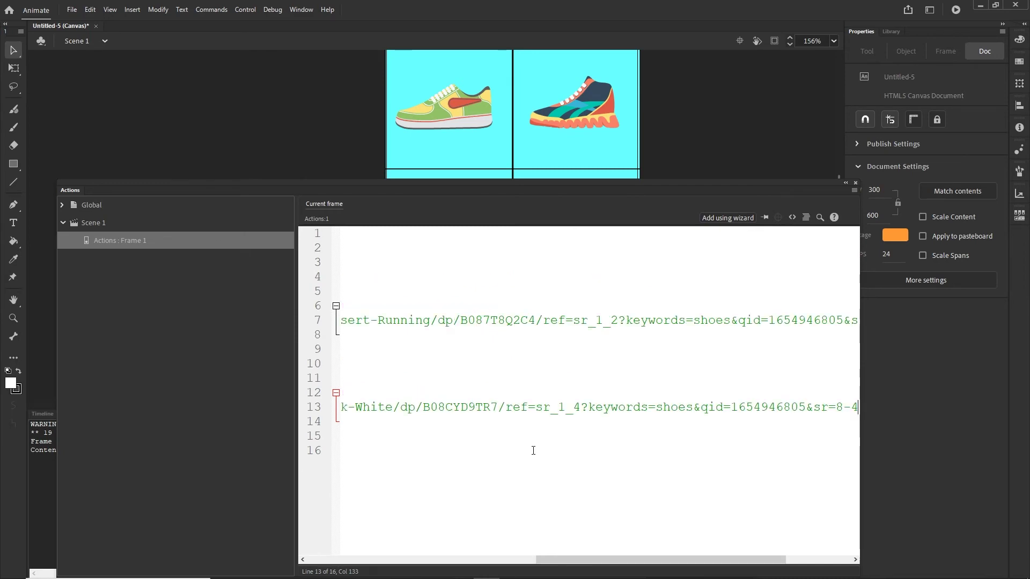
Step: Test the banner in the browser and follow the product links of both shoes in the first row
key(ctrl+Return)
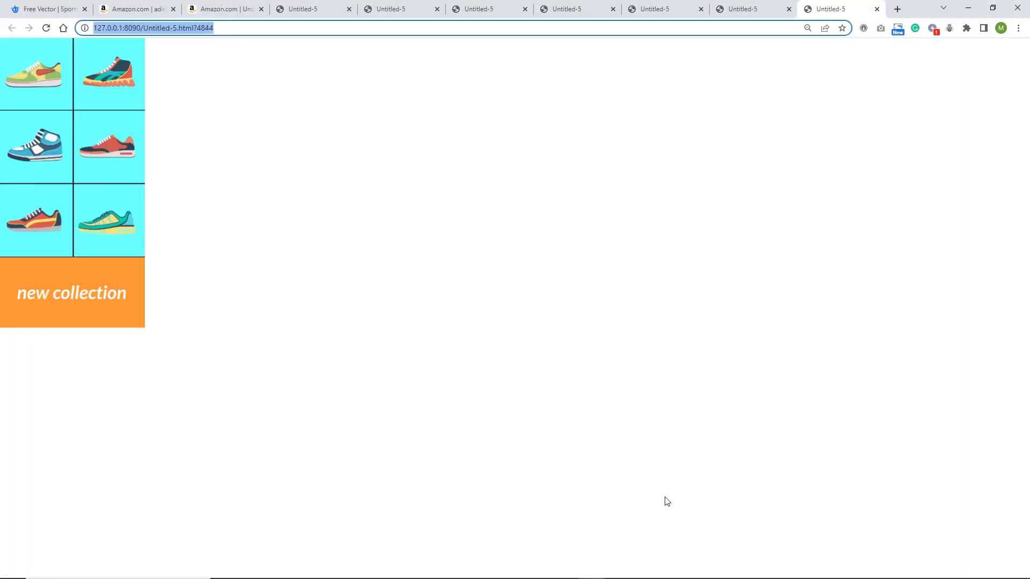
click(42, 85)
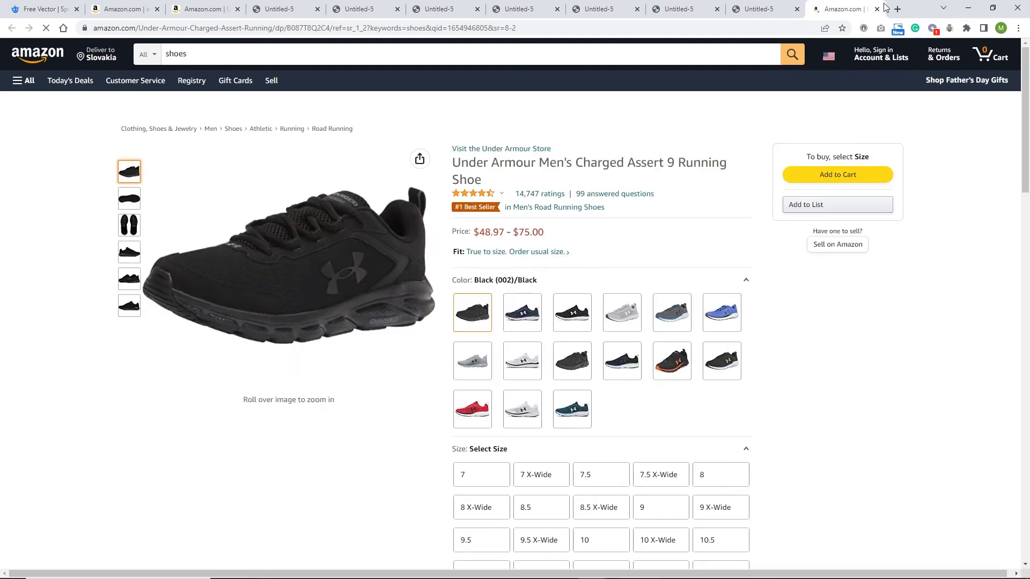
click(877, 9)
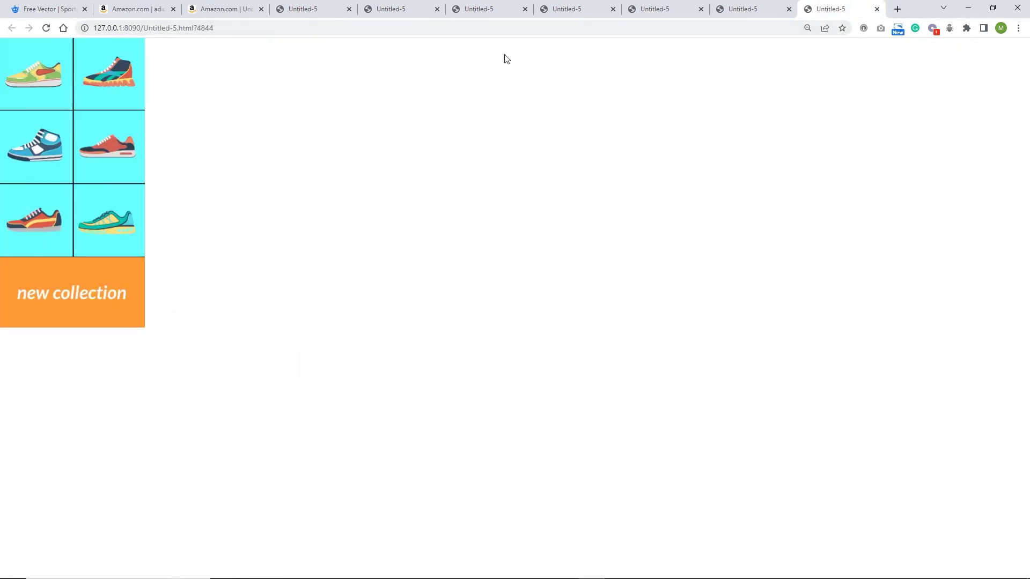
click(753, 11)
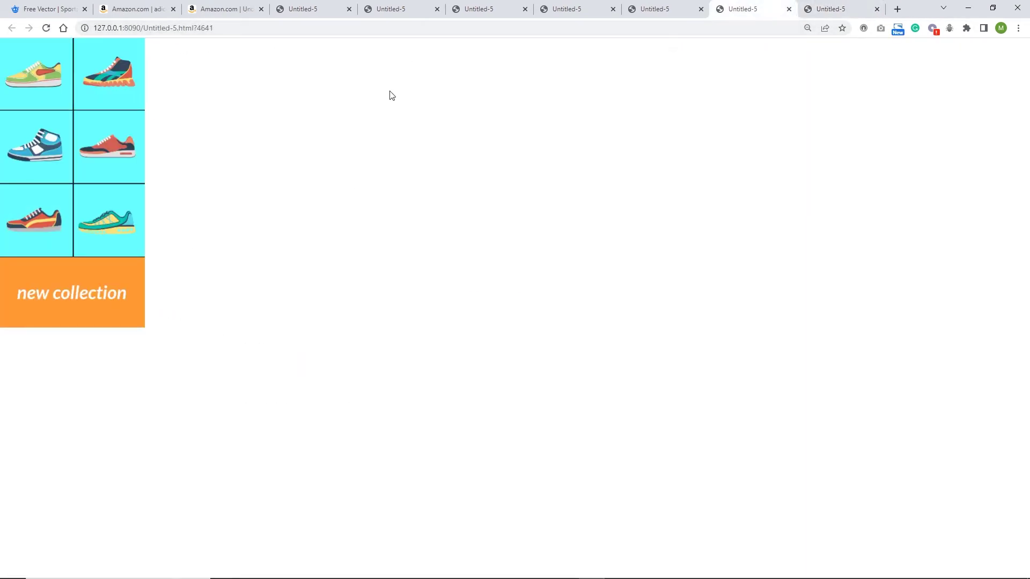
click(826, 11)
click(123, 80)
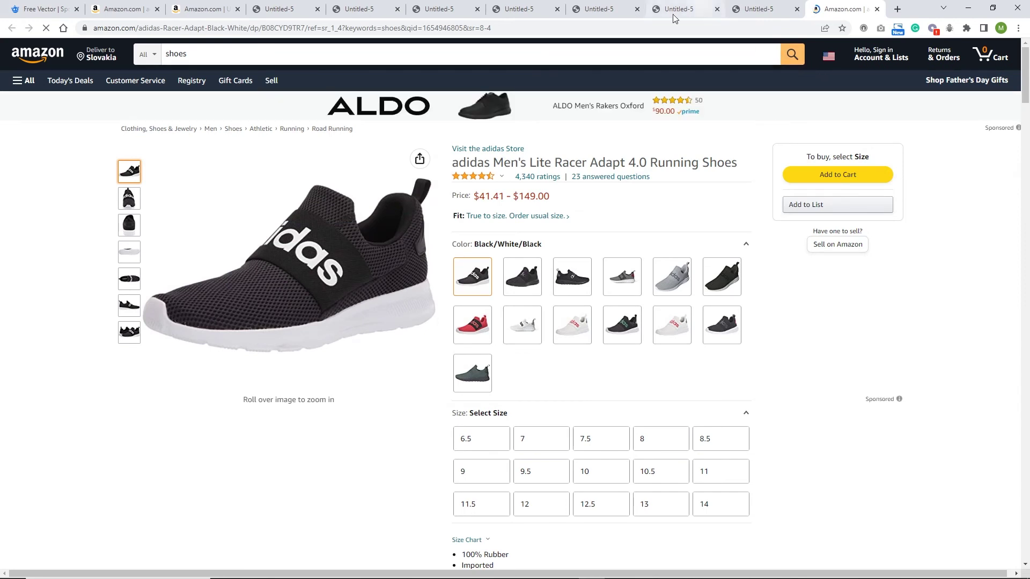
mouse_move(477, 560)
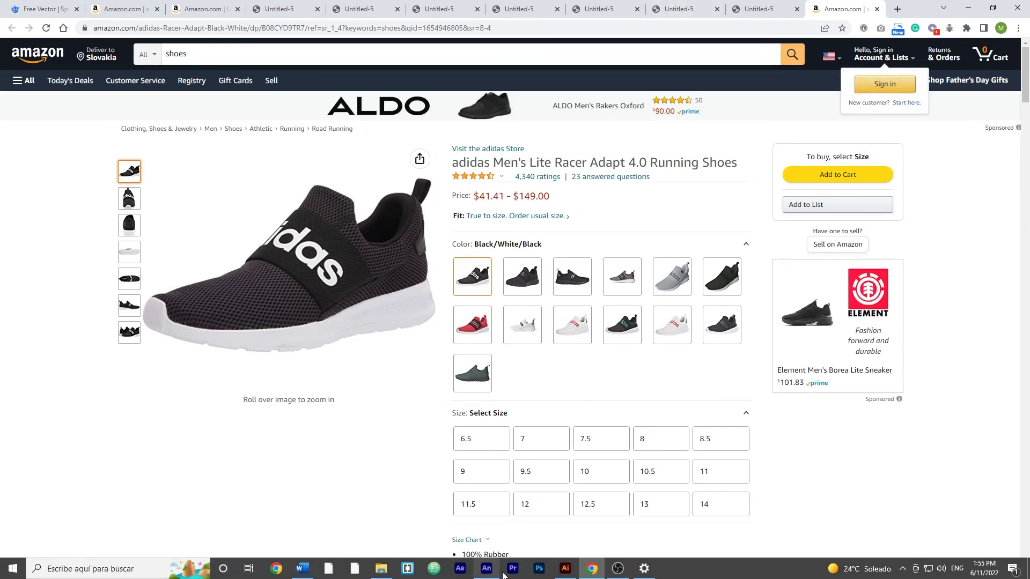
Step: Switch back to Animate and duplicate the s2 event listener and goToWeb2 function below the existing code
click(488, 570)
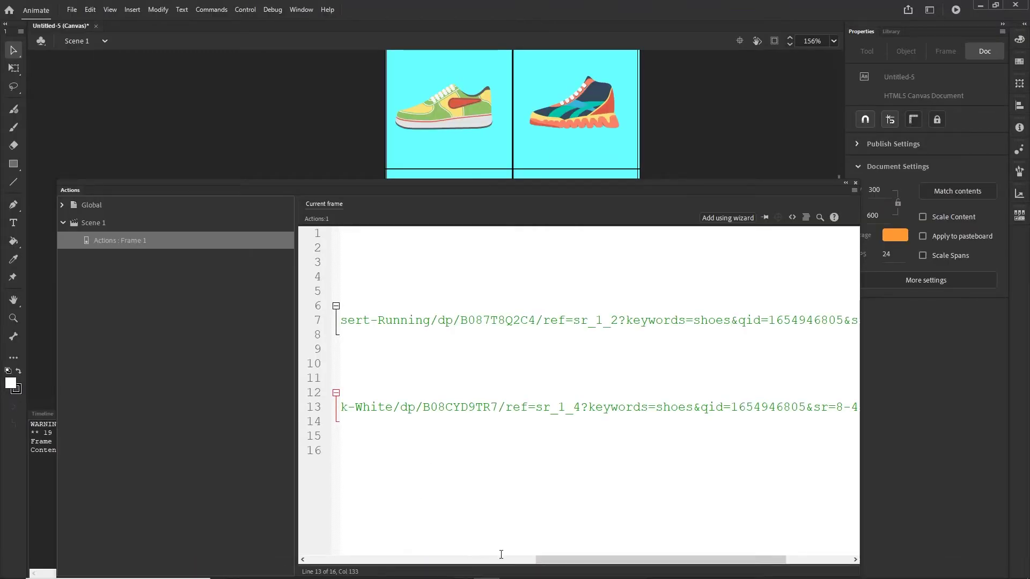
drag(565, 558, 324, 535)
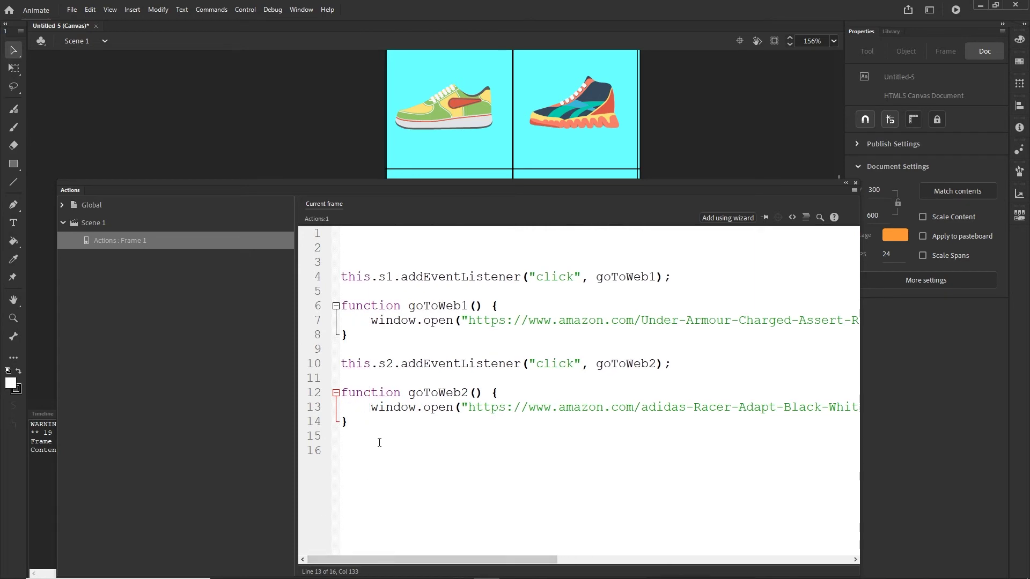
drag(379, 443, 341, 358)
key(ctrl+c)
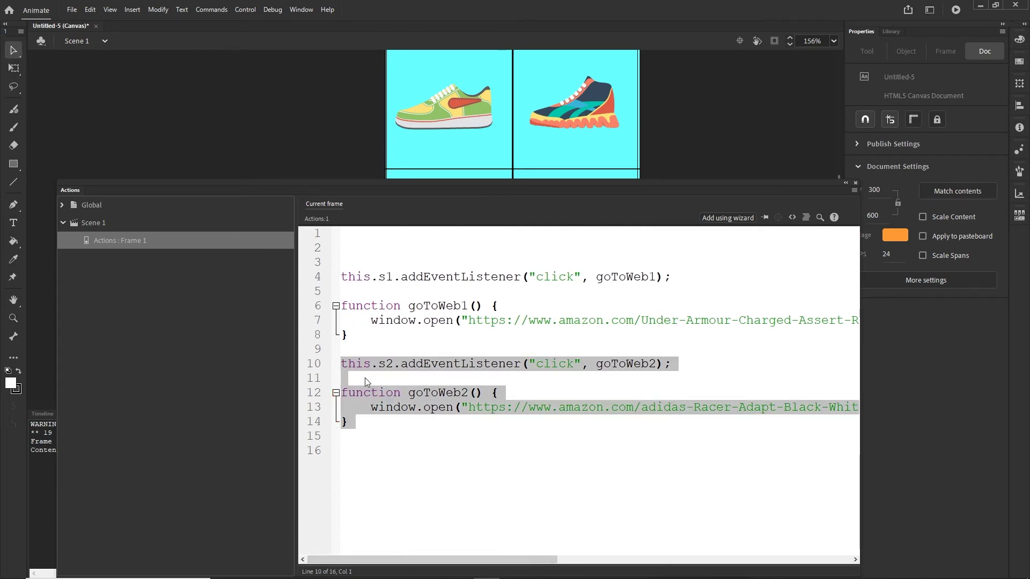
click(375, 433)
key(ctrl+v)
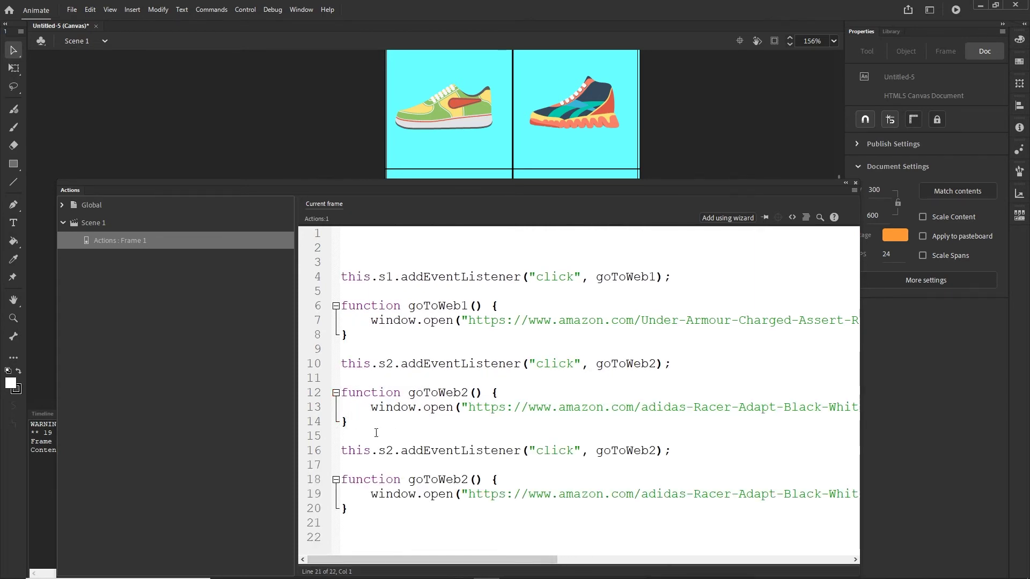
Step: In the newest code copy, change the instance to s3 and the handler name to goToWeb3 in the listener and function
key(BackSpace)
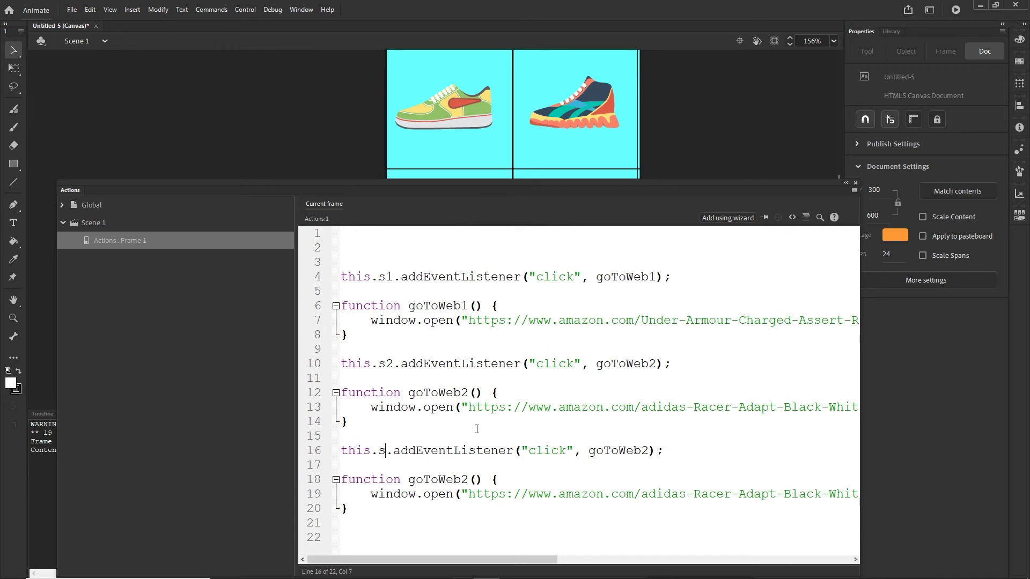
text(#)
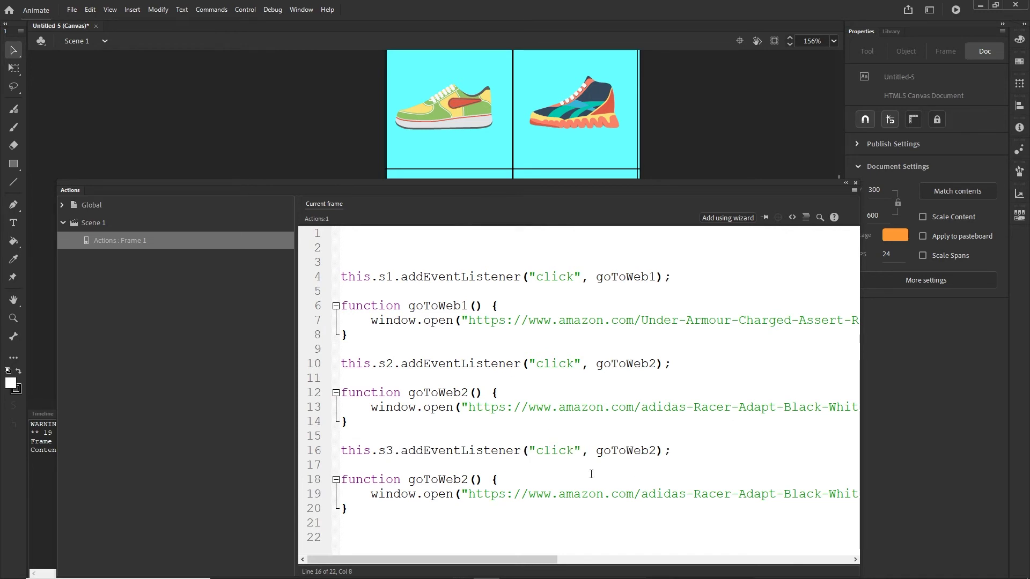
key(BackSpace)
text(3)
key(BackSpace)
text(3)
drag(499, 559, 478, 549)
Step: Collapse the Actions code editor, test the banner again, and follow the product links of the first three shoes
click(845, 183)
key(ctrl+Return)
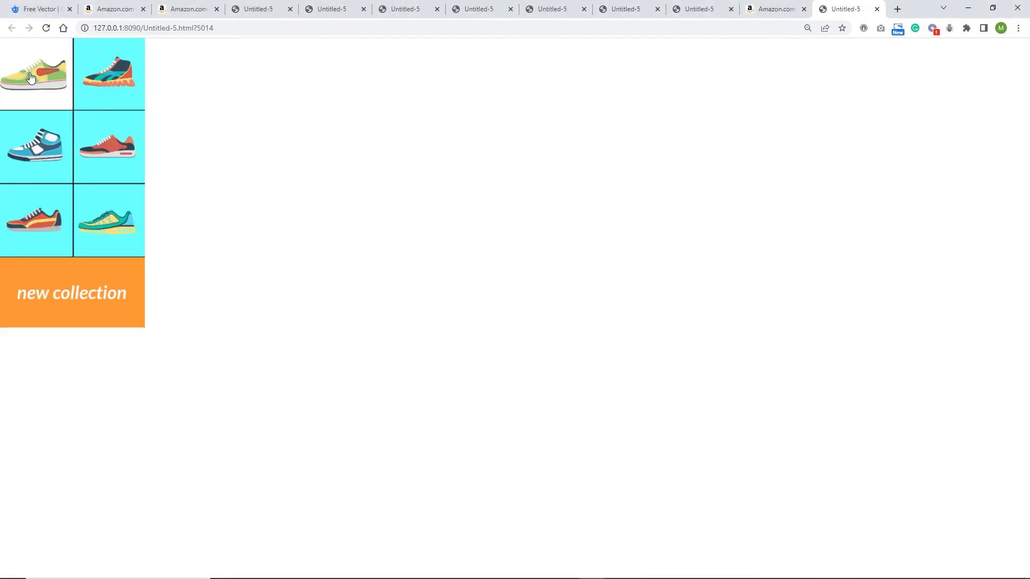
click(31, 78)
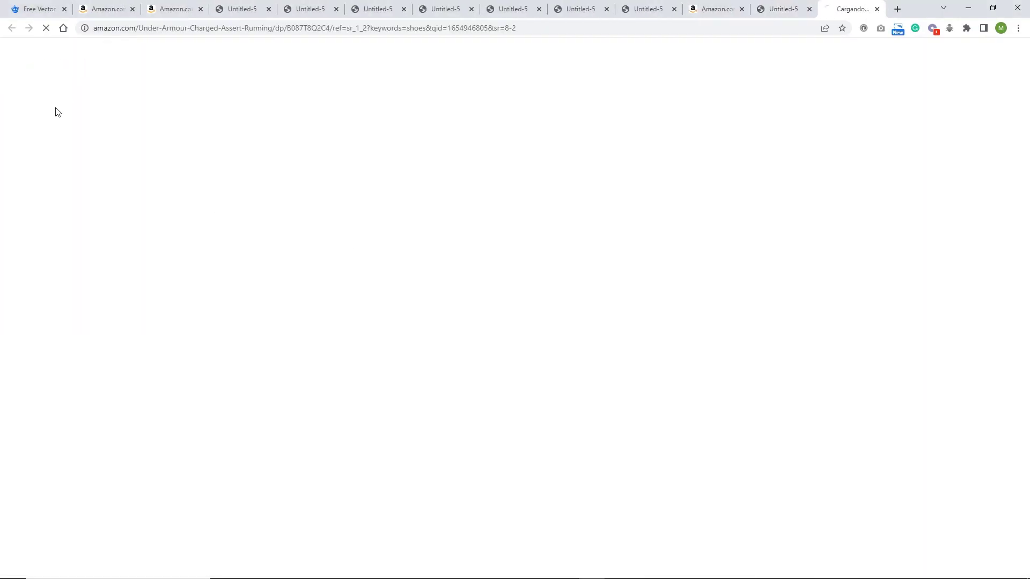
click(781, 9)
click(134, 94)
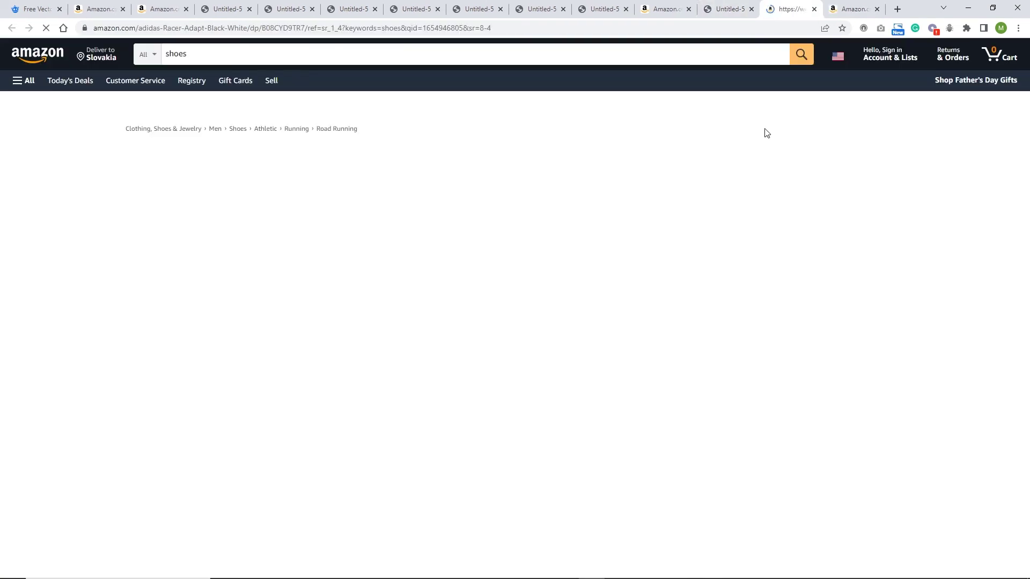
click(727, 16)
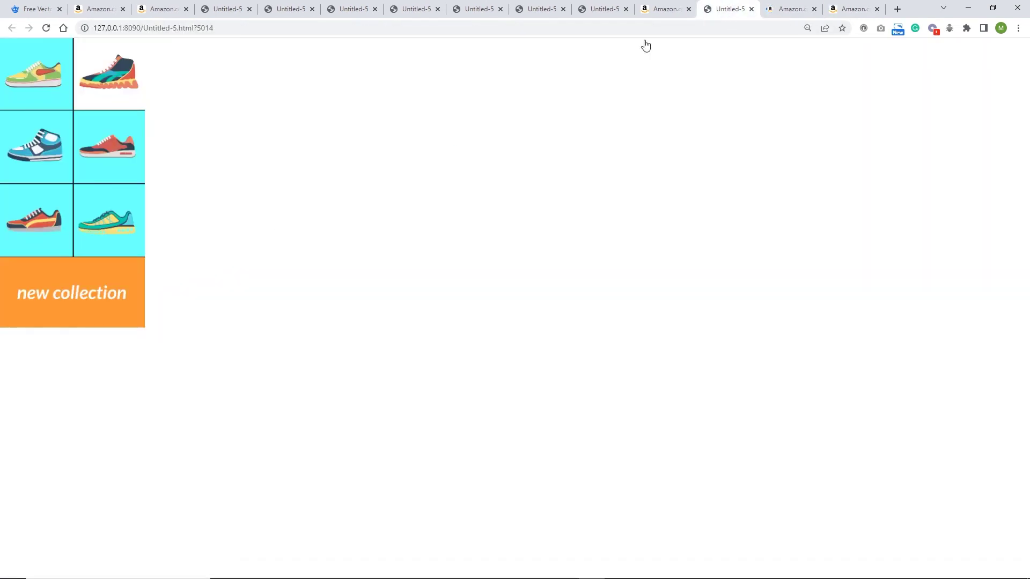
click(49, 149)
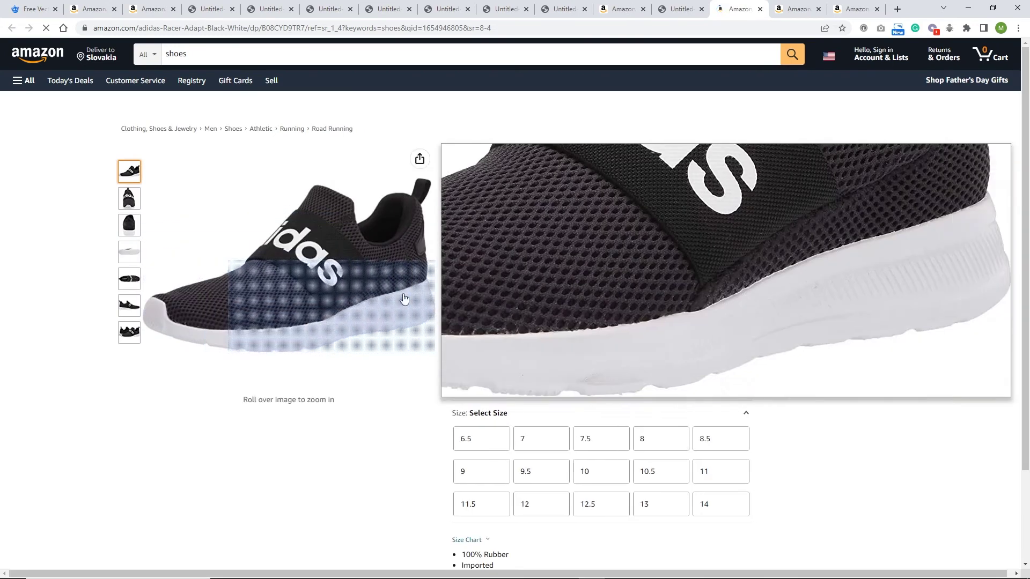
click(680, 10)
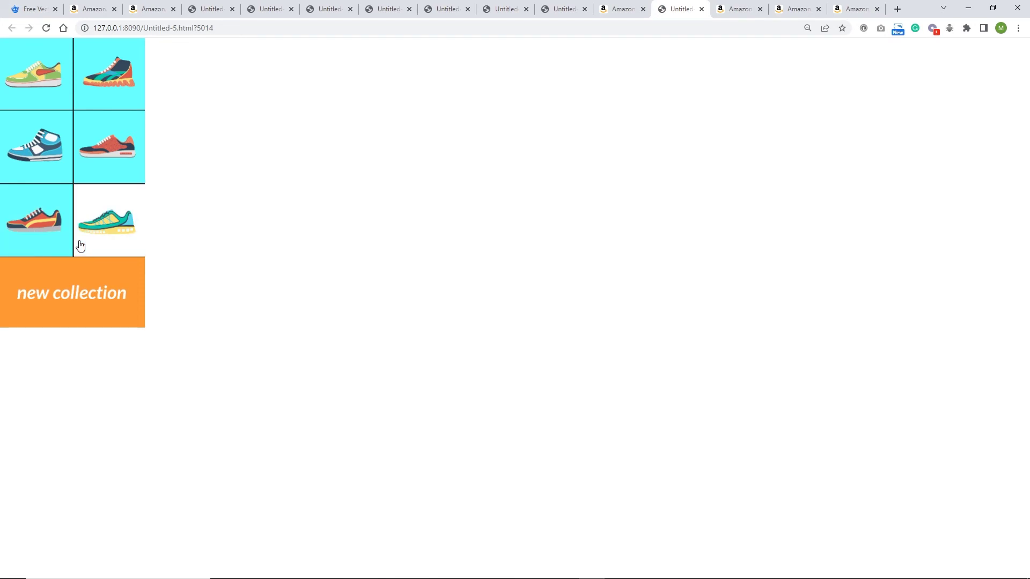
Step: Return to Animate, collapse Code Snippets, and show the timeline in place of the output messages
click(966, 11)
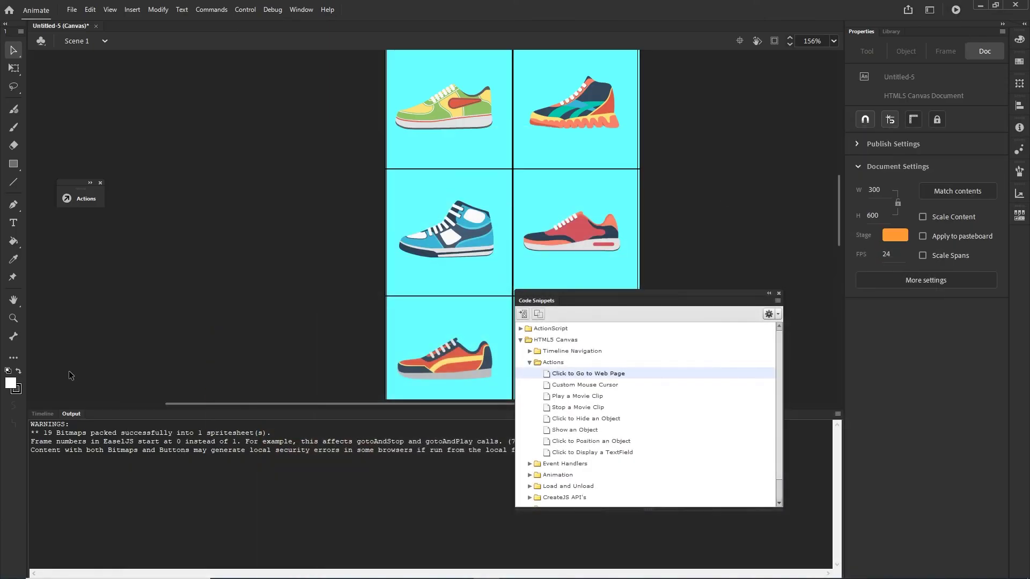
click(769, 294)
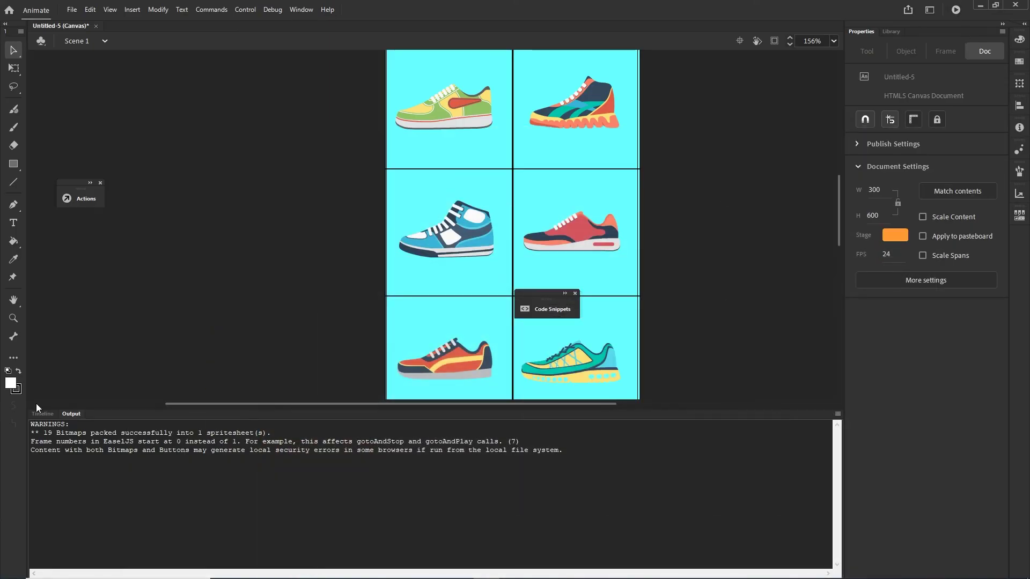
click(43, 414)
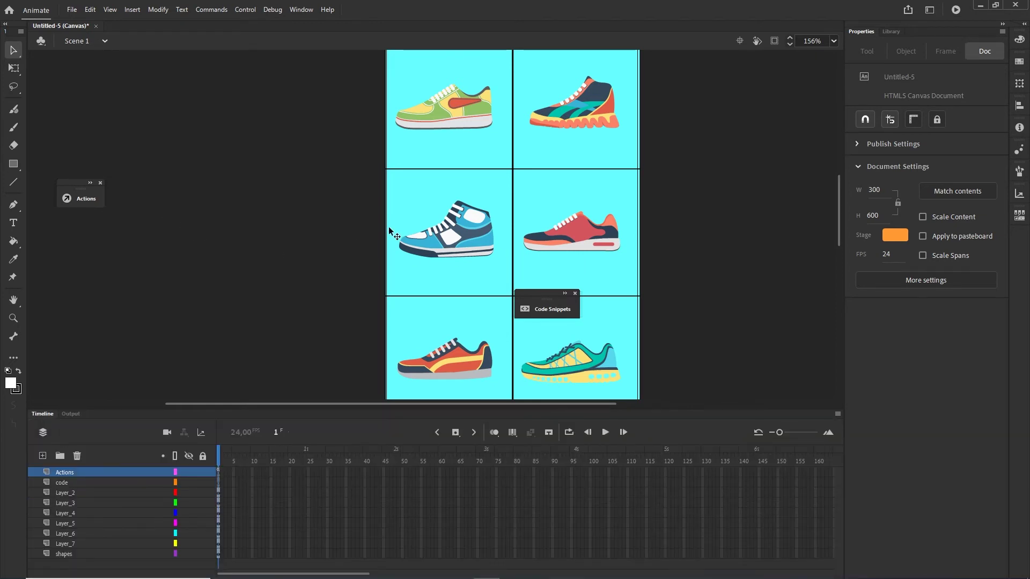
scroll(390, 231, down, 2)
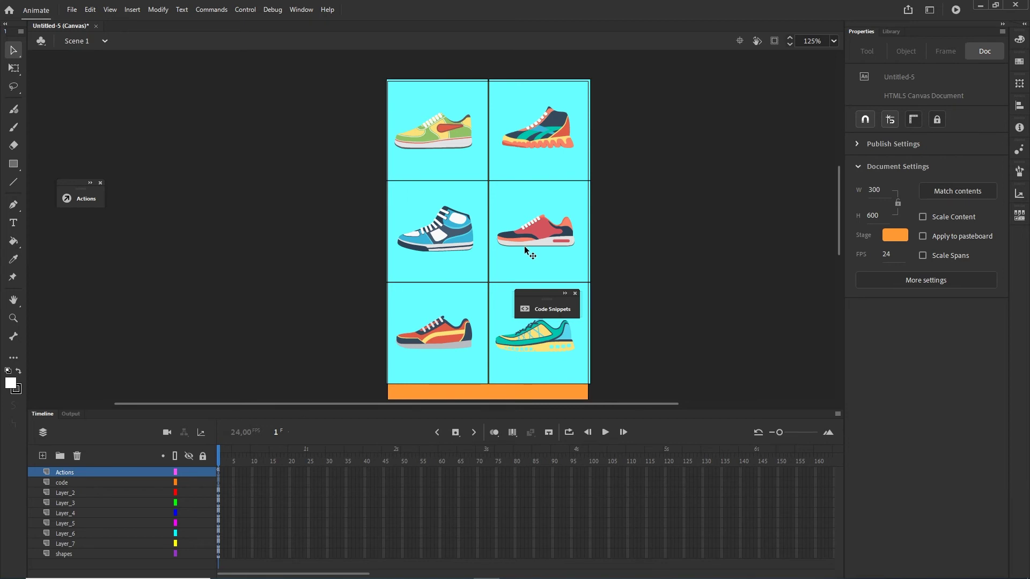
Step: Start saving the document and create a folder named animate inside the tutorial folder of 60 go to website shoes
key(ctrl+s)
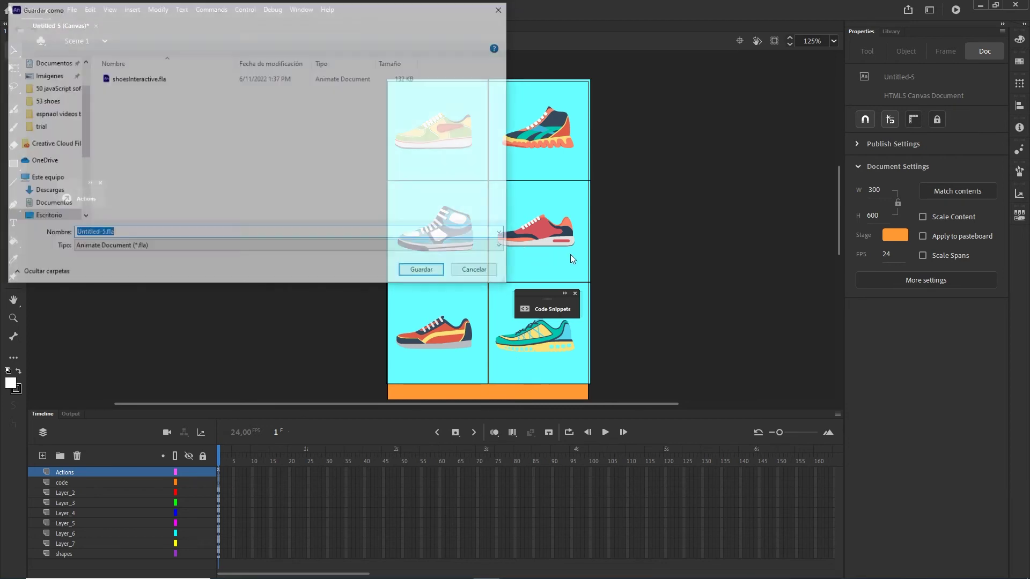
click(213, 34)
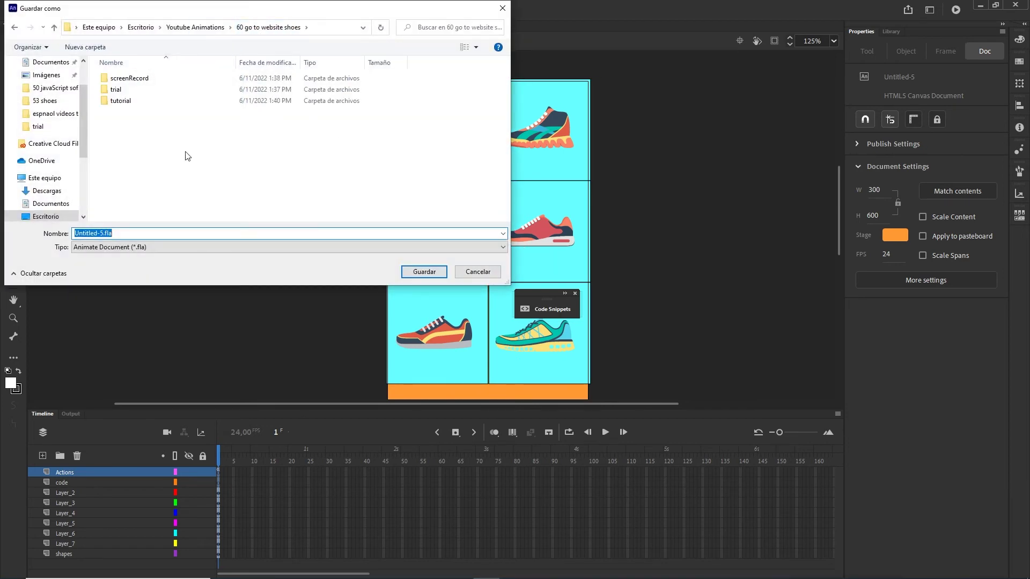
double_click(127, 101)
right_click(133, 143)
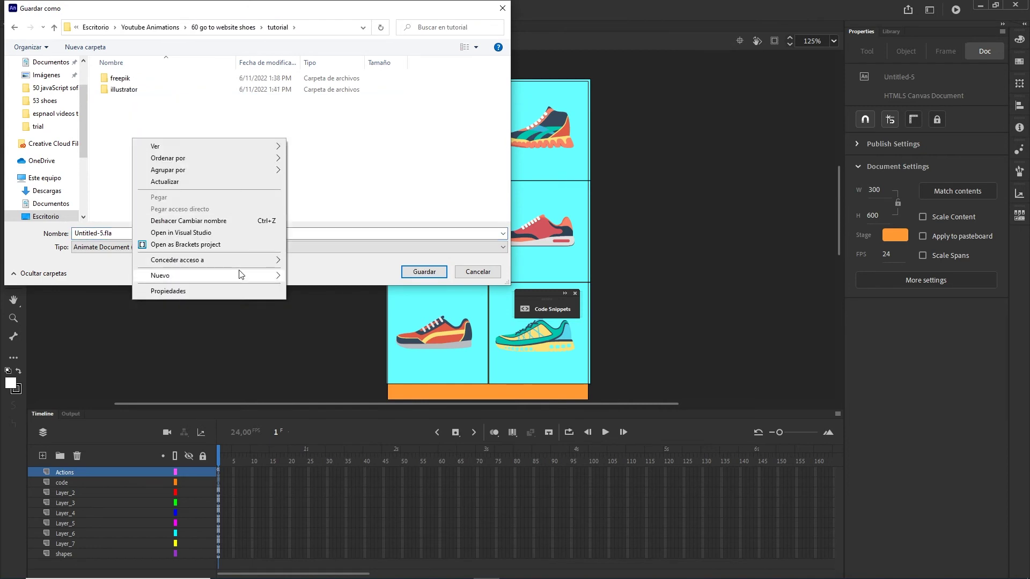
mouse_move(241, 275)
click(334, 274)
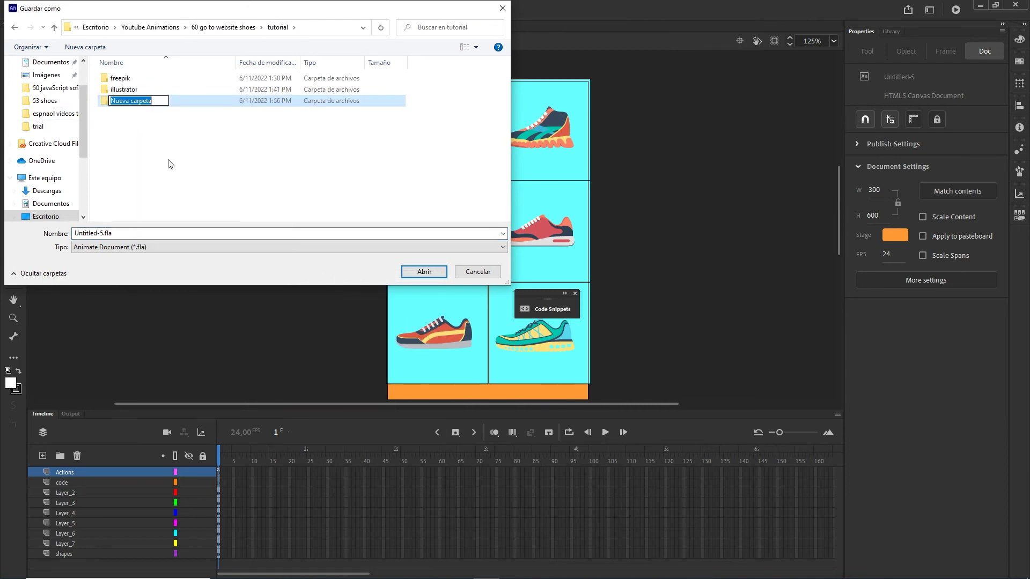
text(animate)
click(126, 119)
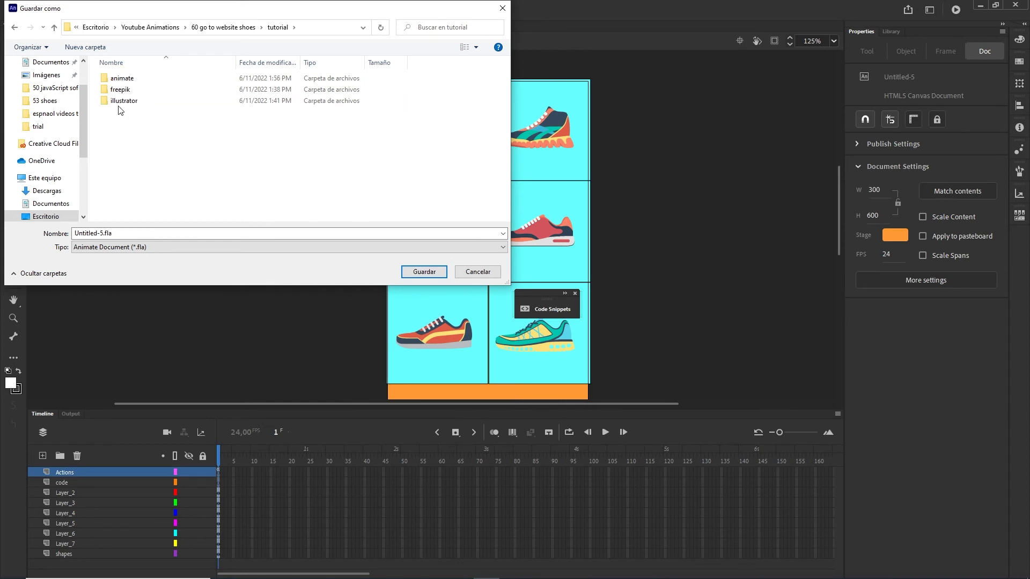
Step: Save the document in the animate folder as an Animate Document named shoesInteractive
double_click(119, 78)
click(156, 233)
text(s)
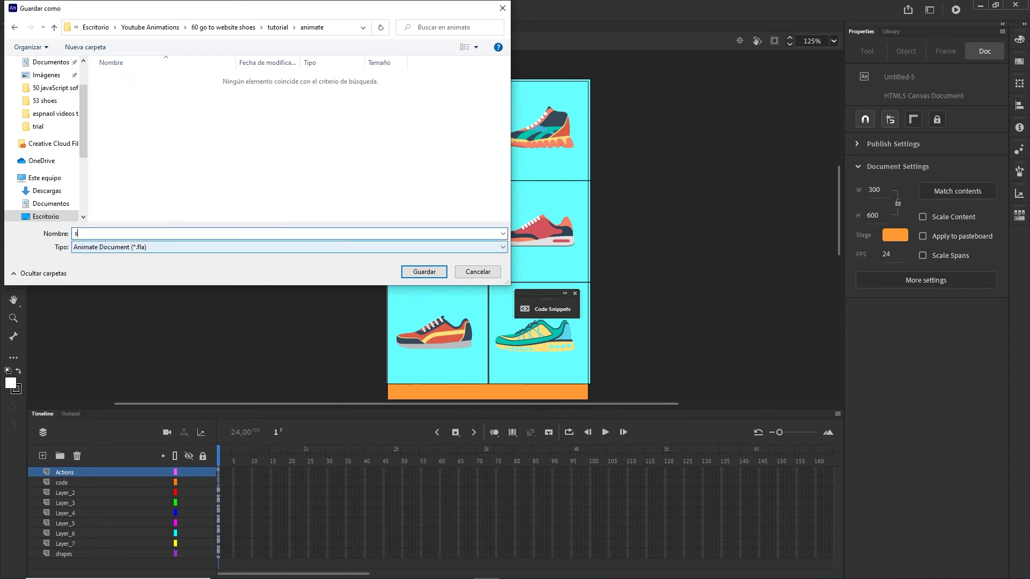
text(hoesInteractive)
click(430, 275)
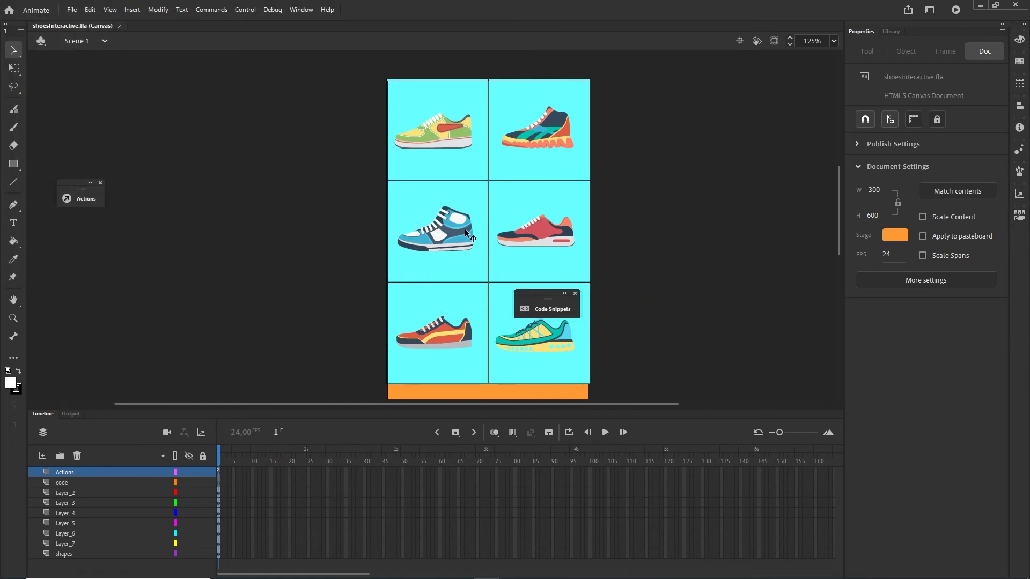
Step: Open the tutorial's animate folder in File Explorer, and return to Animate to test the banner in the browser
click(381, 568)
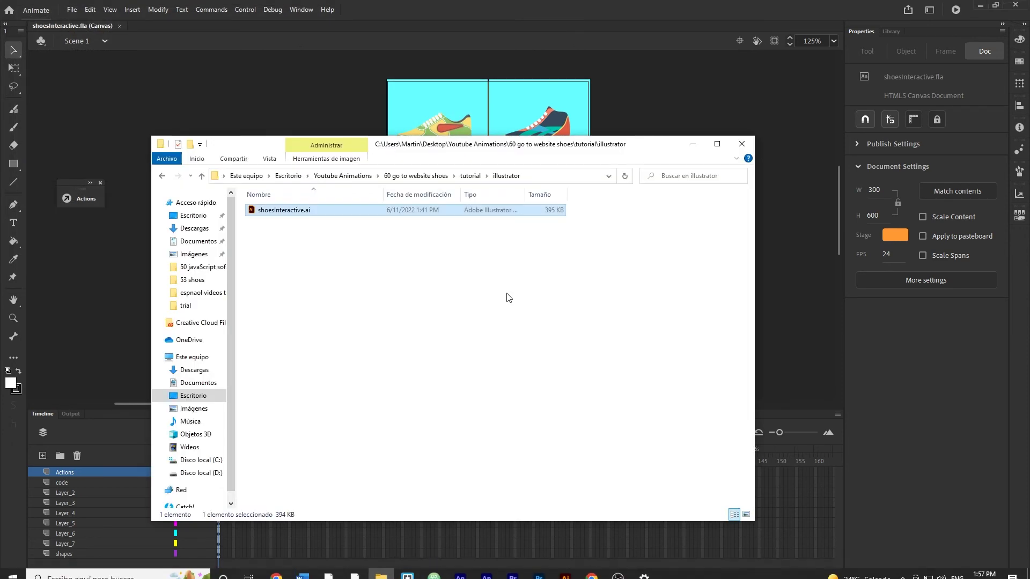
click(470, 176)
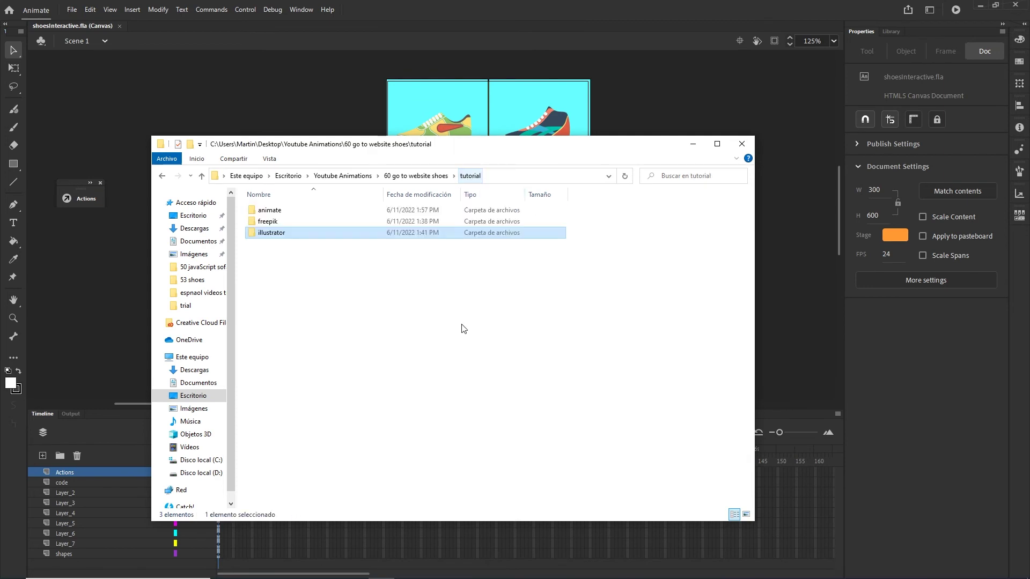
double_click(269, 210)
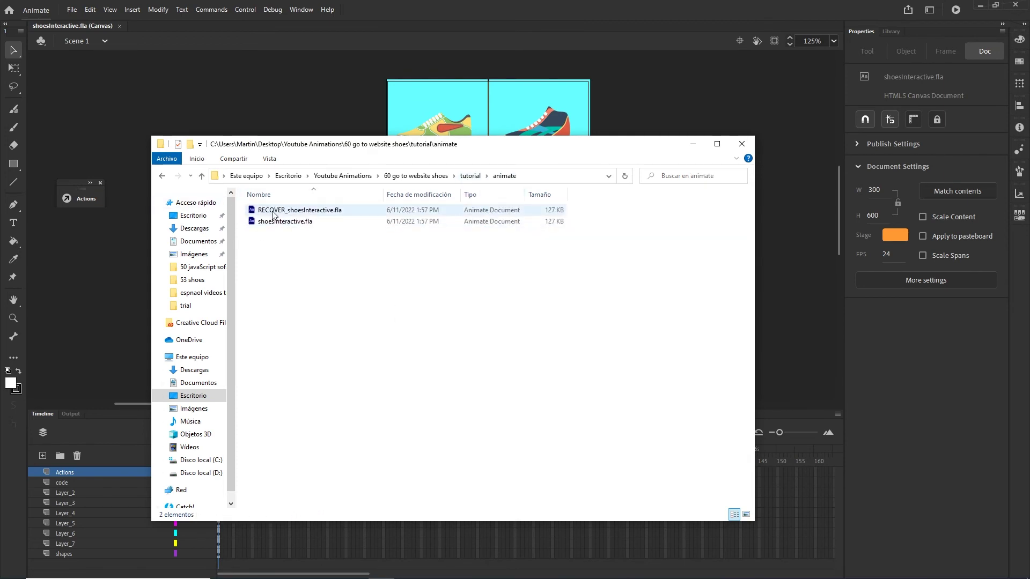
click(276, 83)
key(ctrl+Return)
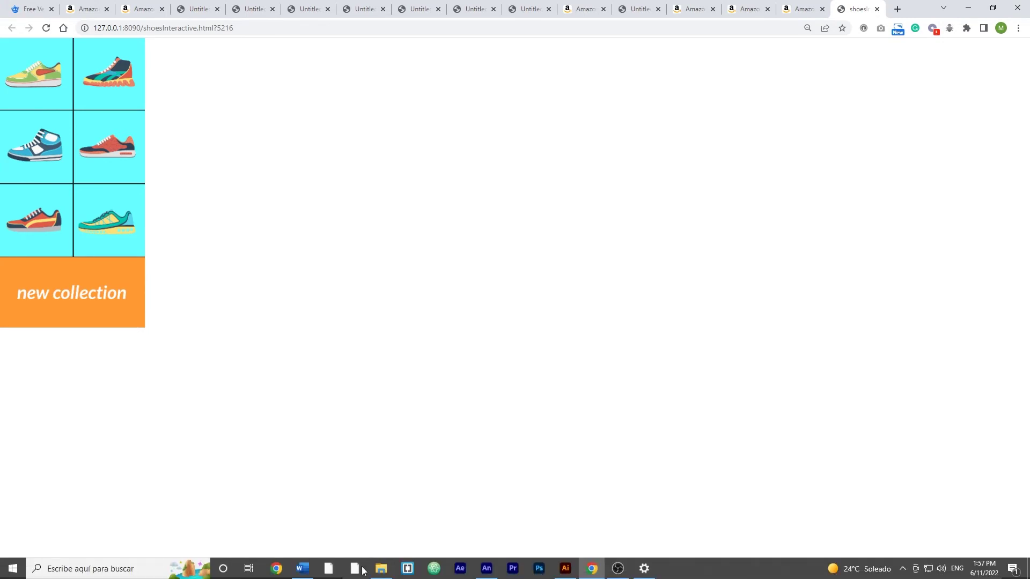
Step: Switch to File Explorer and delete shoesInteractive.js, shoesInteractive.html and the images folder from the animate folder
click(378, 569)
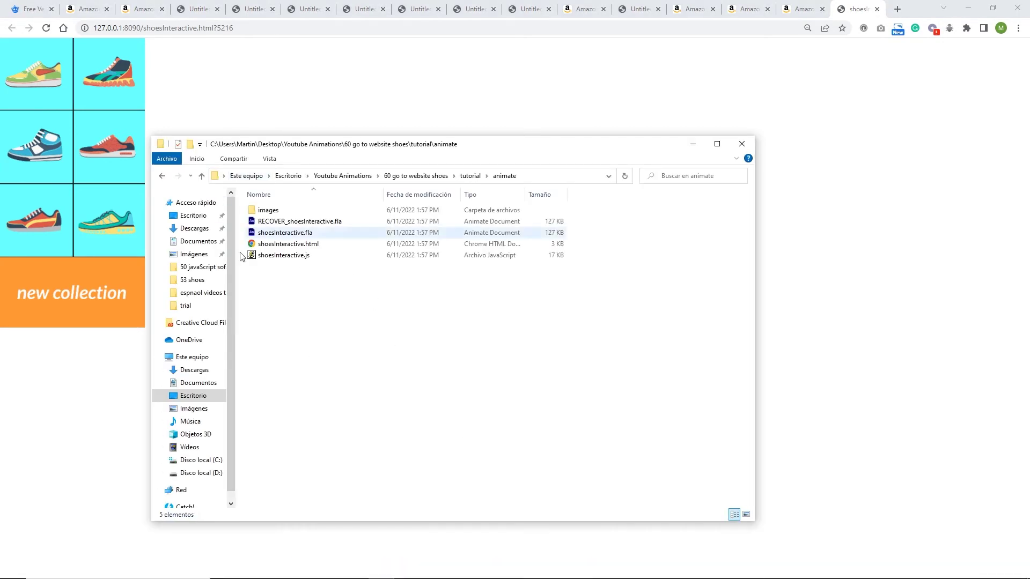
click(279, 259)
key(Delete)
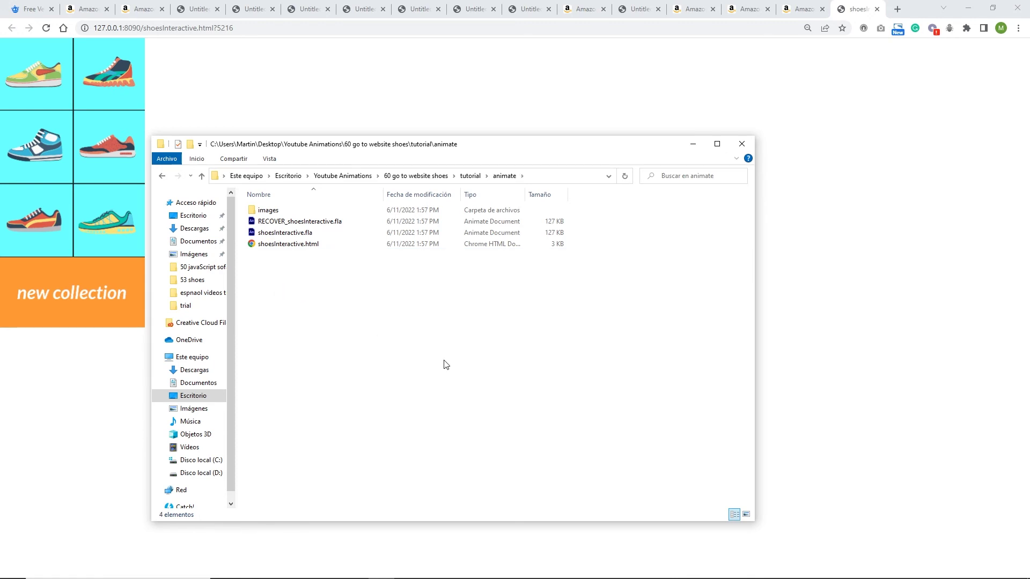
click(291, 244)
key(Delete)
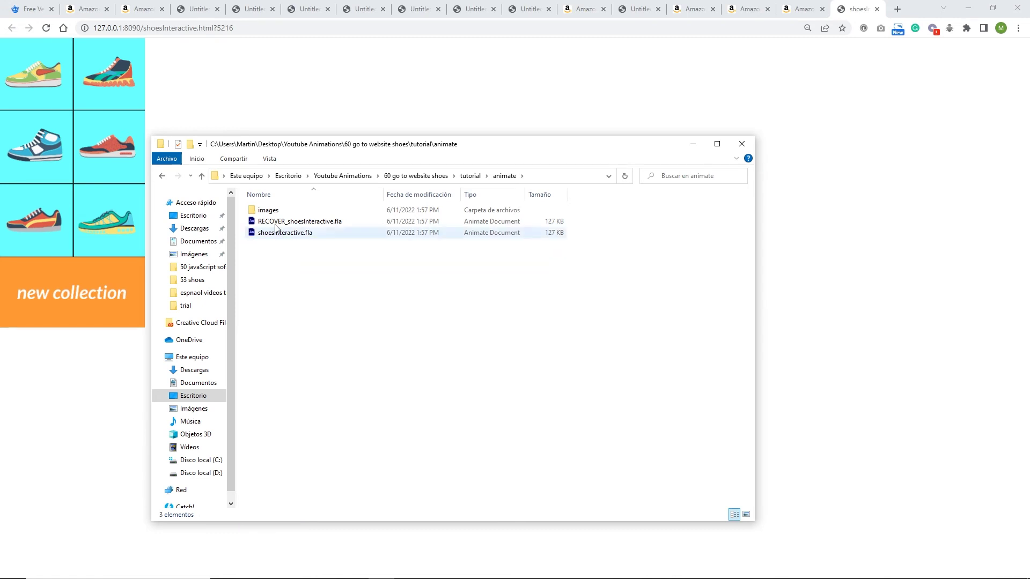
click(269, 210)
key(Delete)
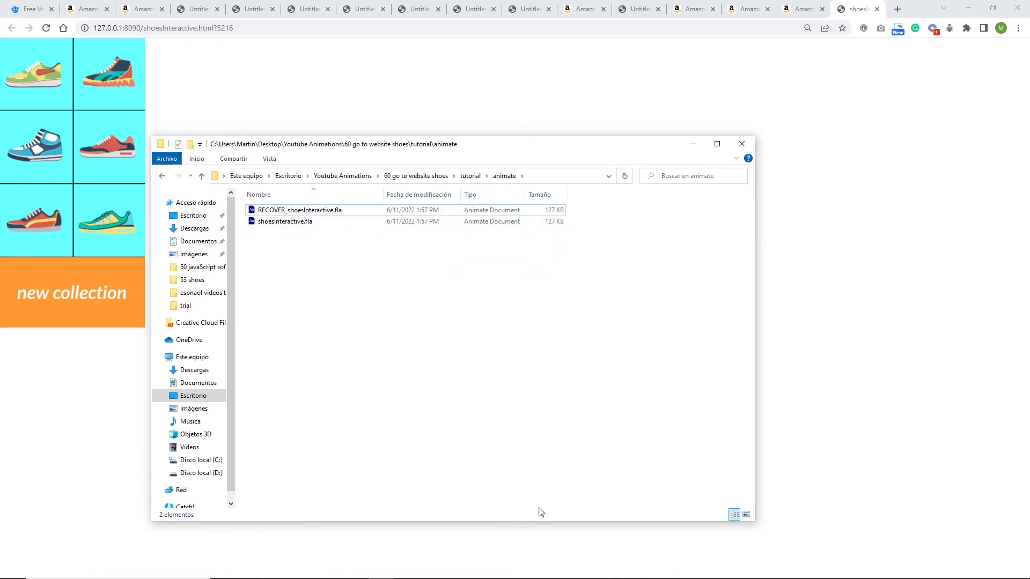
Step: Return to Animate and browse the publish destination to the animate folder under 60 go to website shoes, tutorial
mouse_move(542, 574)
click(489, 569)
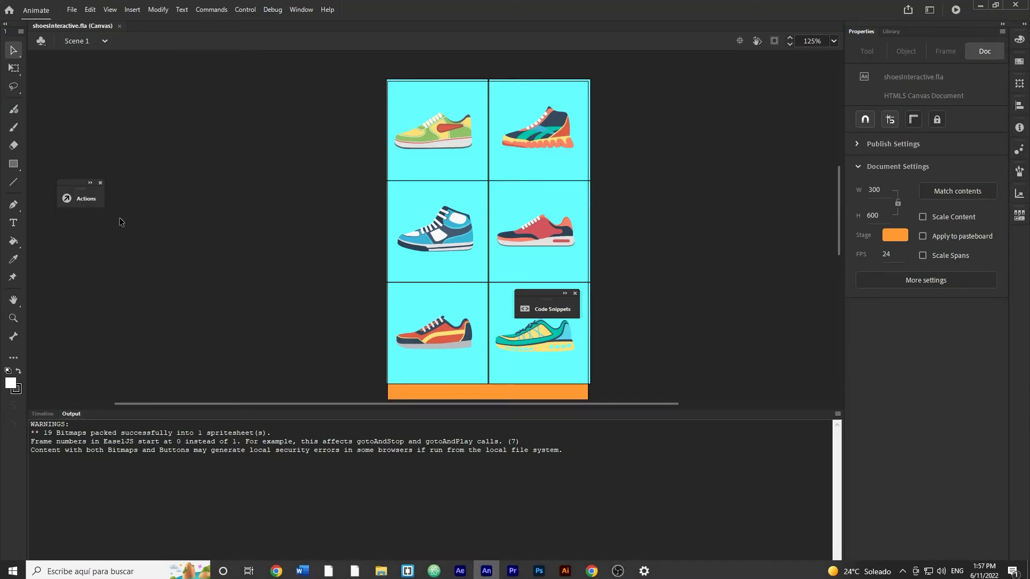
click(71, 9)
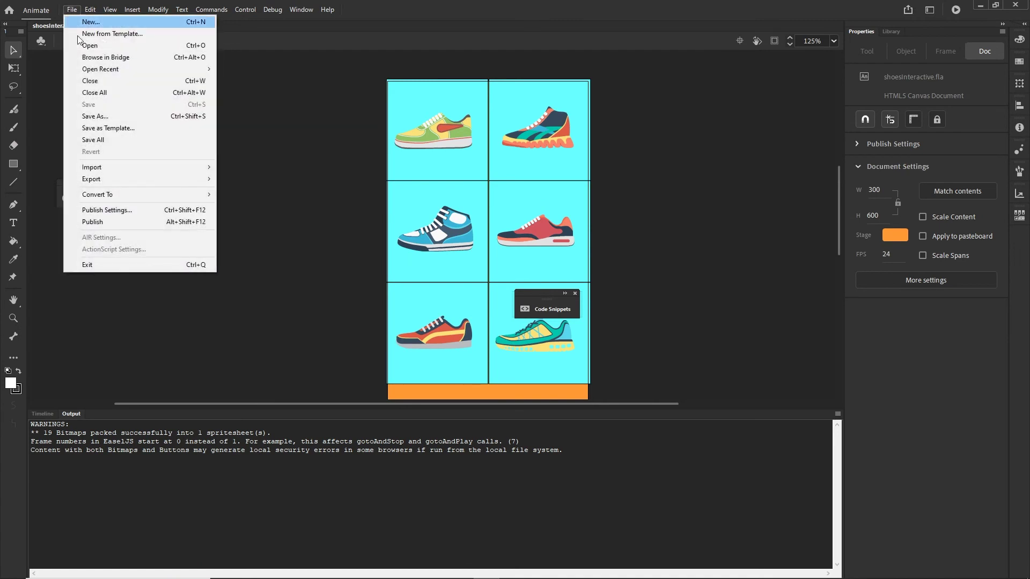
click(116, 209)
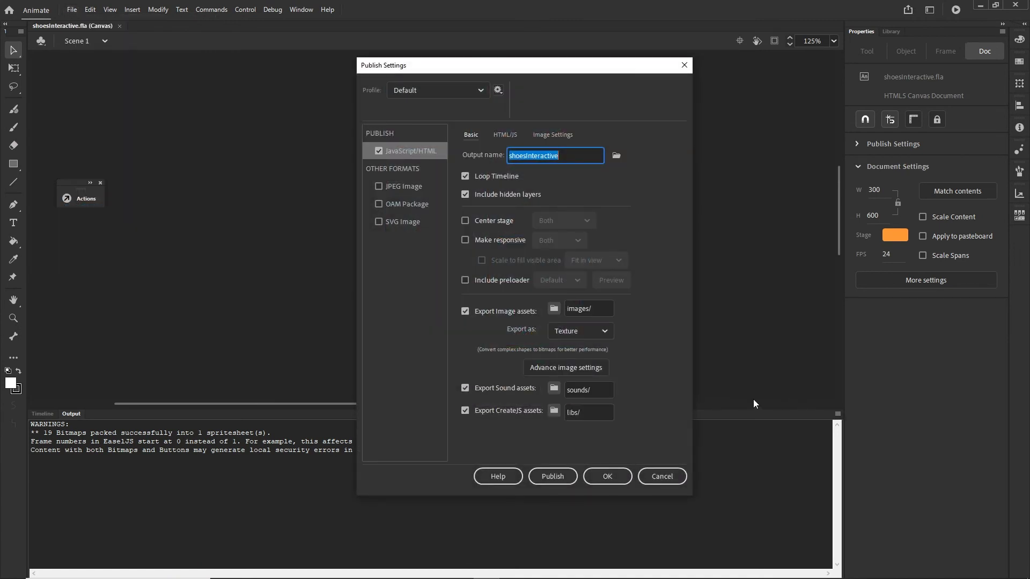
click(616, 156)
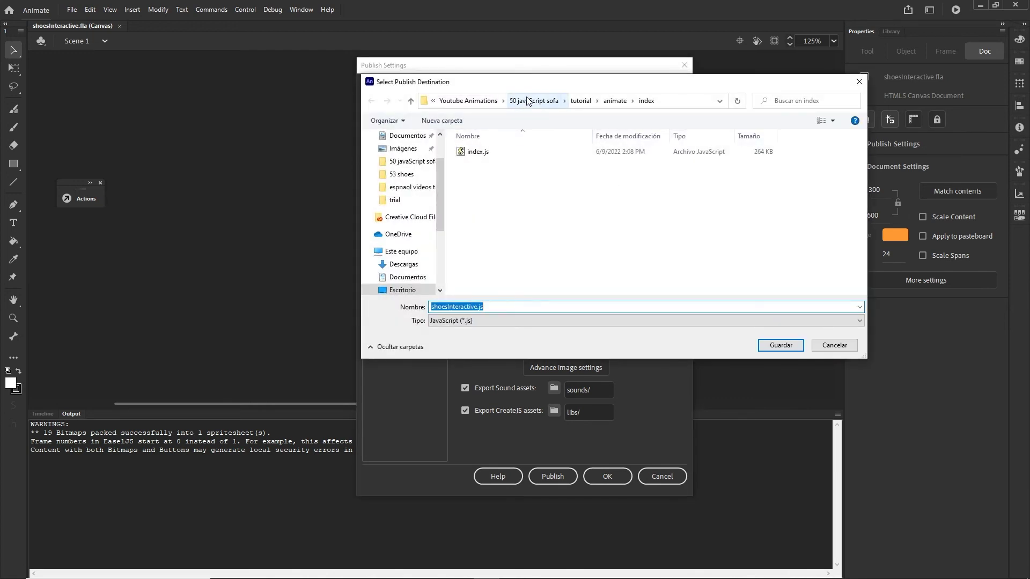
click(468, 101)
scroll(533, 239, down, 5)
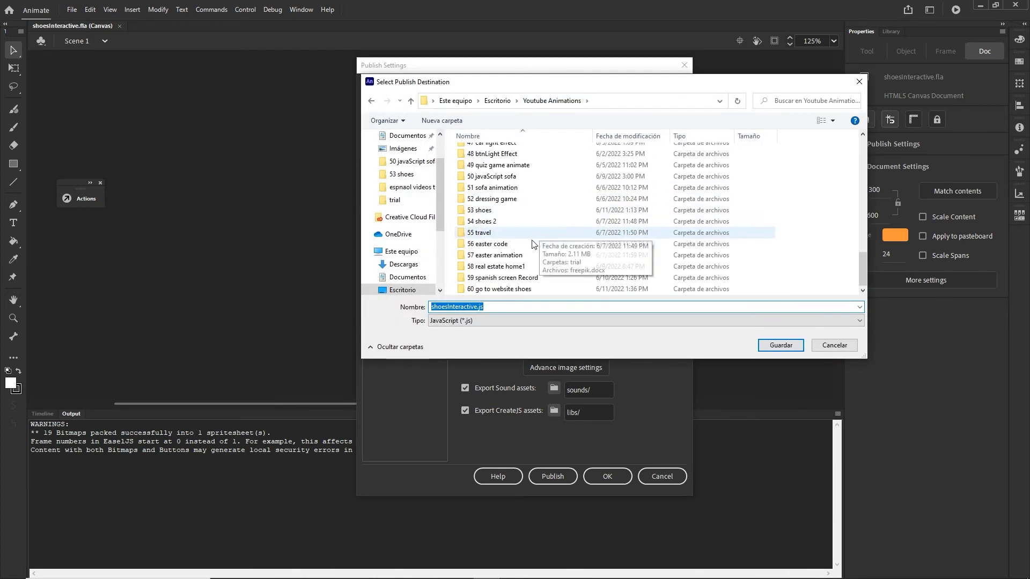
double_click(512, 289)
click(477, 177)
double_click(477, 175)
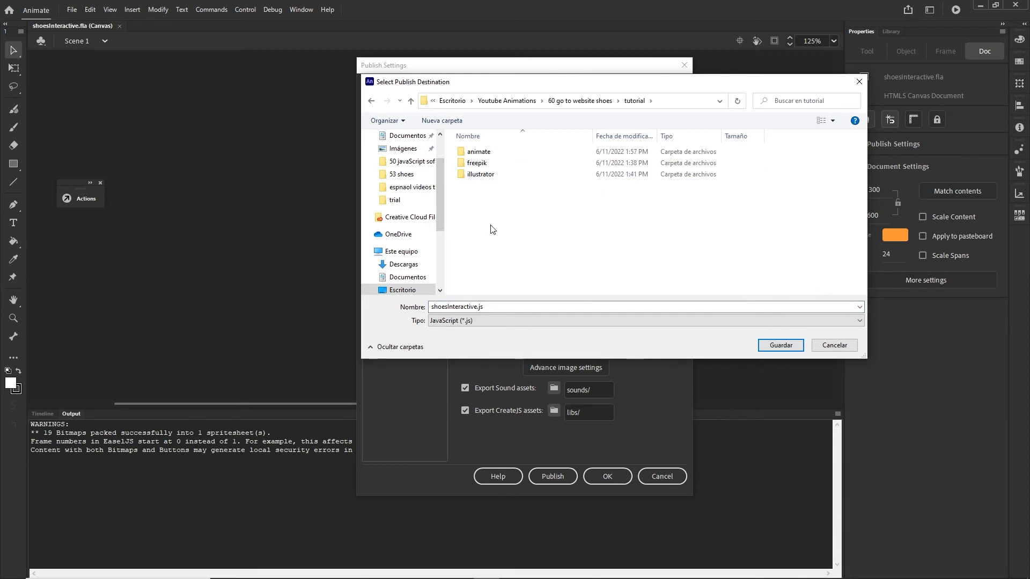
double_click(486, 152)
Step: Create a folder named index inside the animate folder
right_click(487, 196)
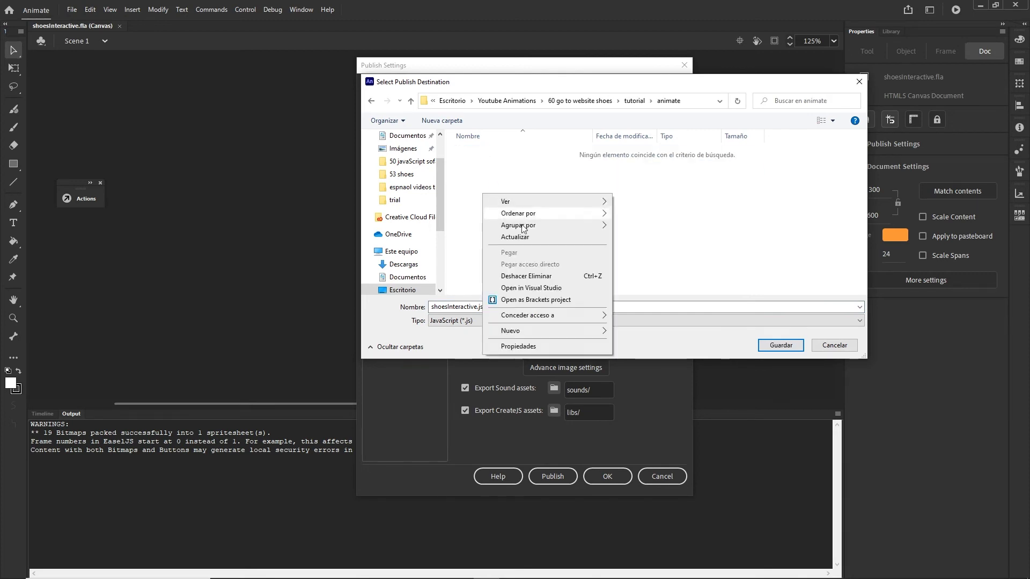
mouse_move(536, 327)
click(651, 336)
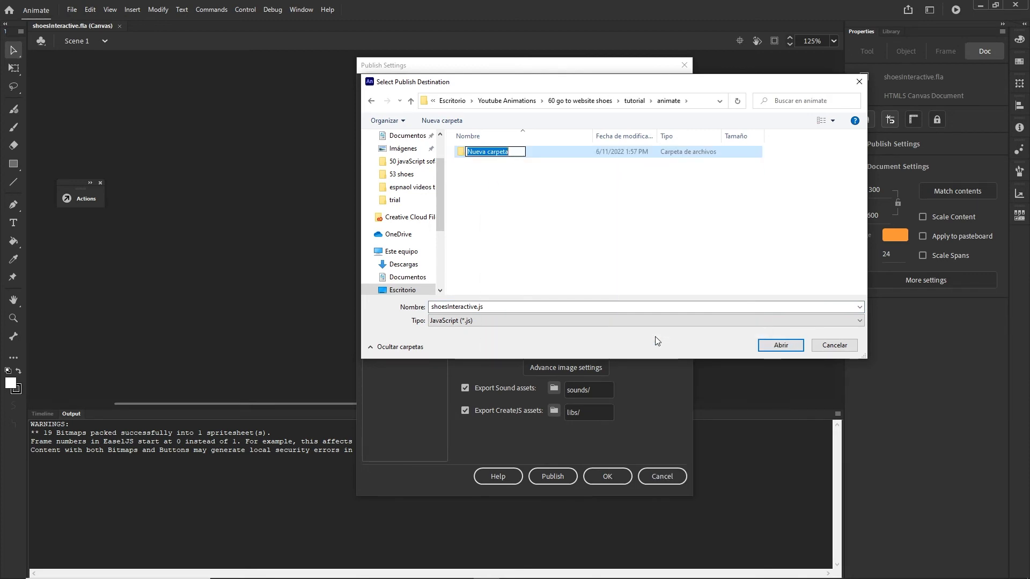
text(index)
key(Return)
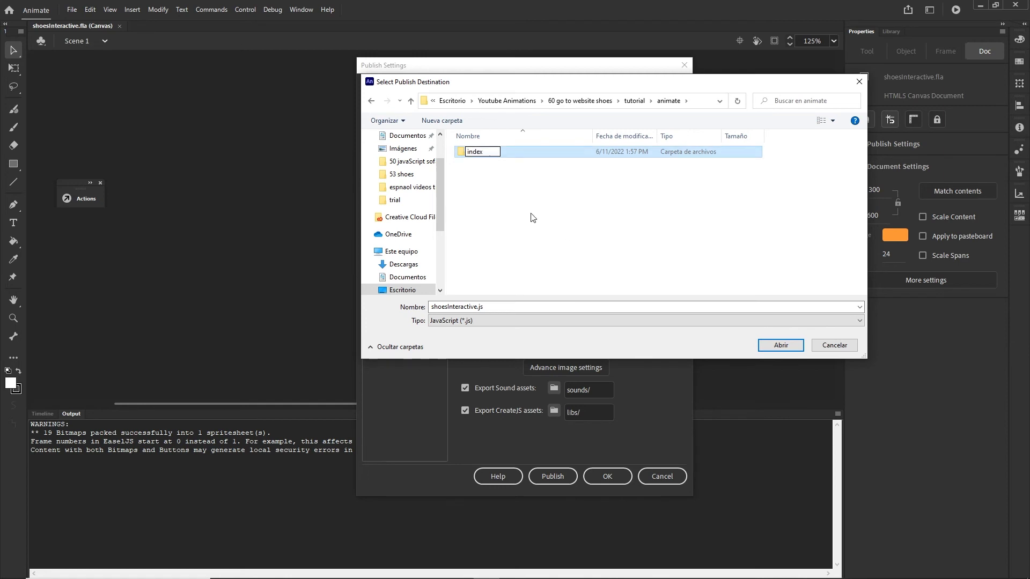
Step: Set the publish output to a JavaScript file named index in the index folder, accept the settings and publish the document
double_click(486, 151)
triple_click(493, 306)
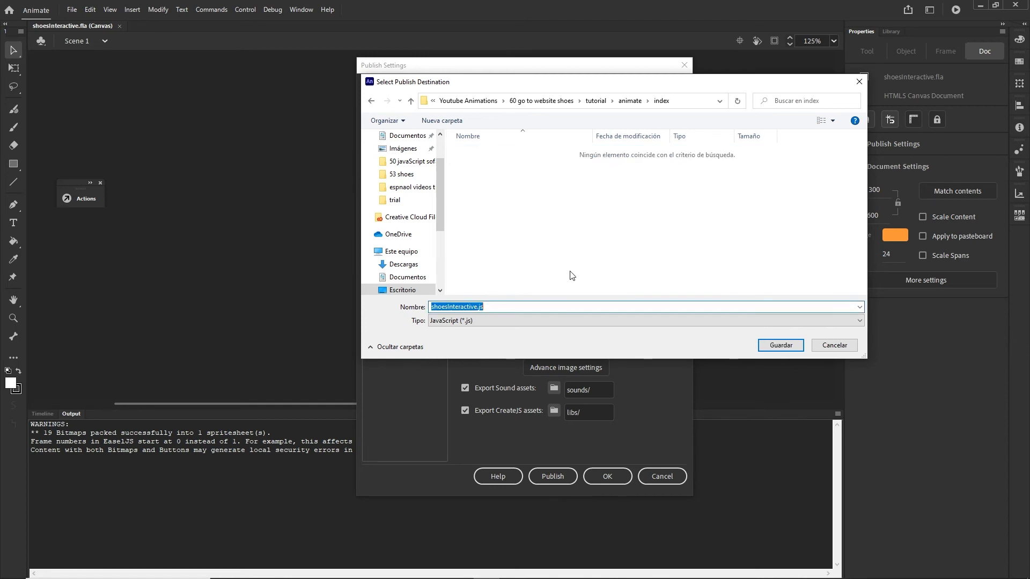
text(index)
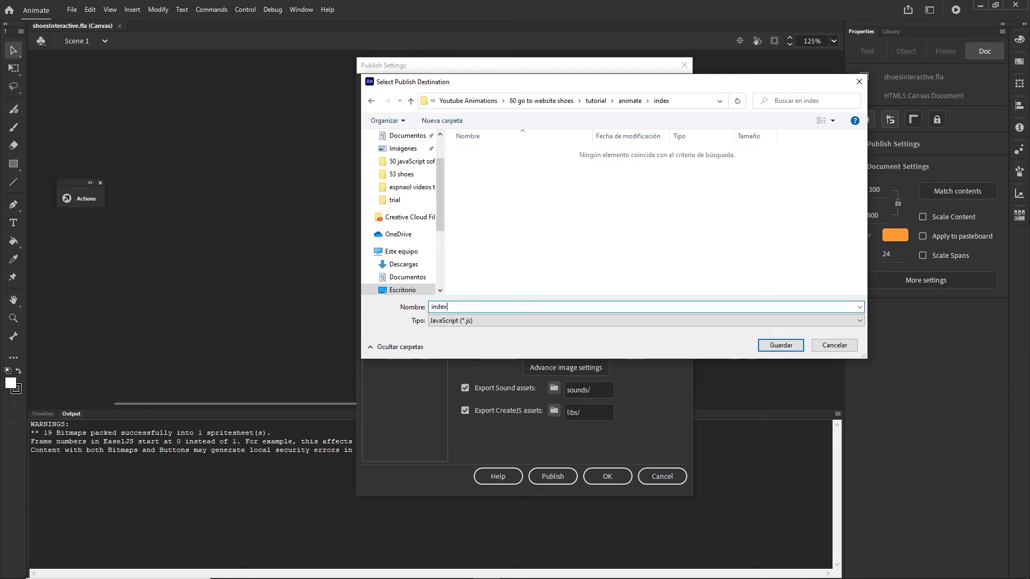
click(781, 345)
click(610, 474)
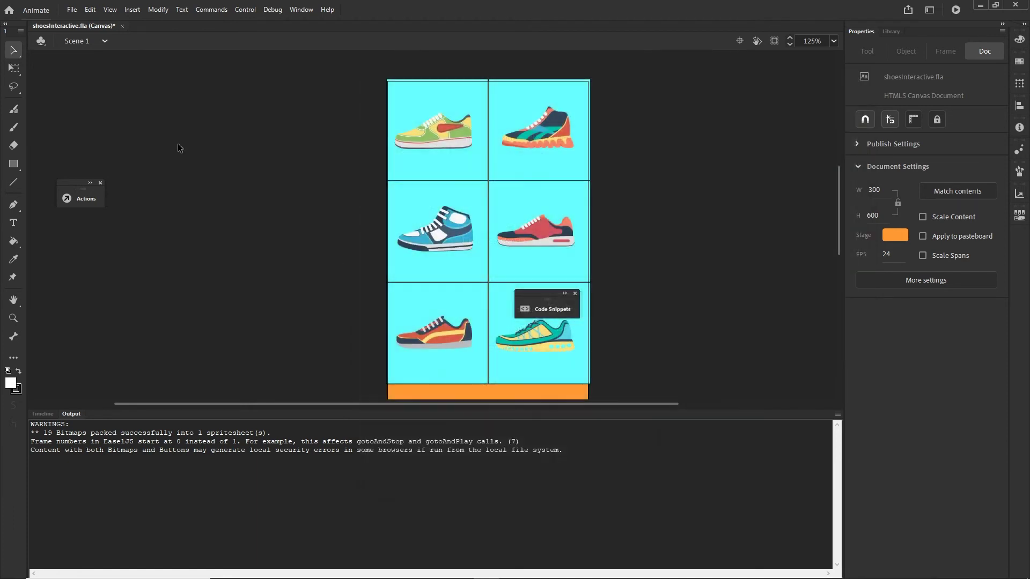
click(66, 10)
click(99, 221)
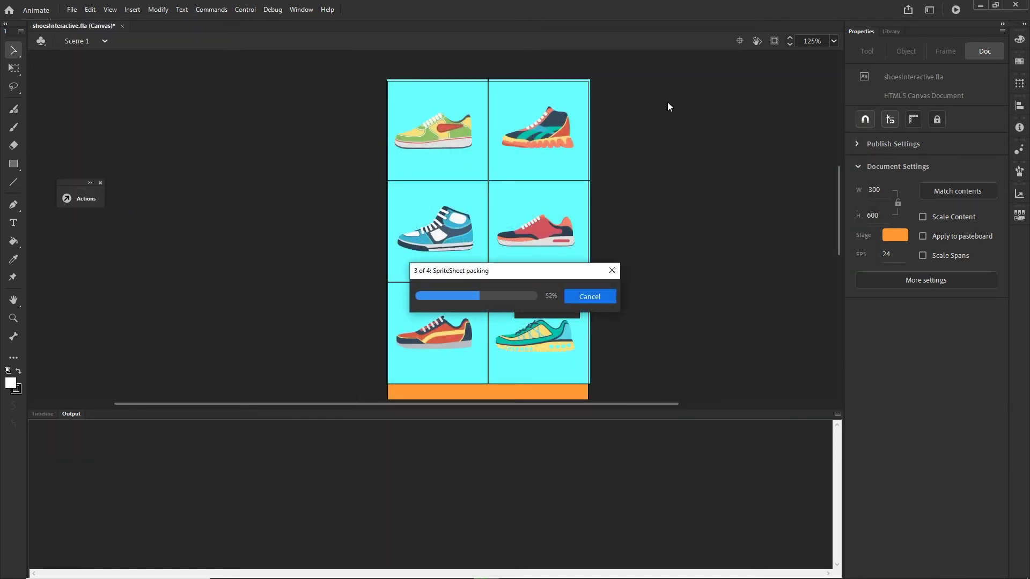
Step: Open the published index.html from the index folder in Chrome and show the developer console to check for errors
click(381, 569)
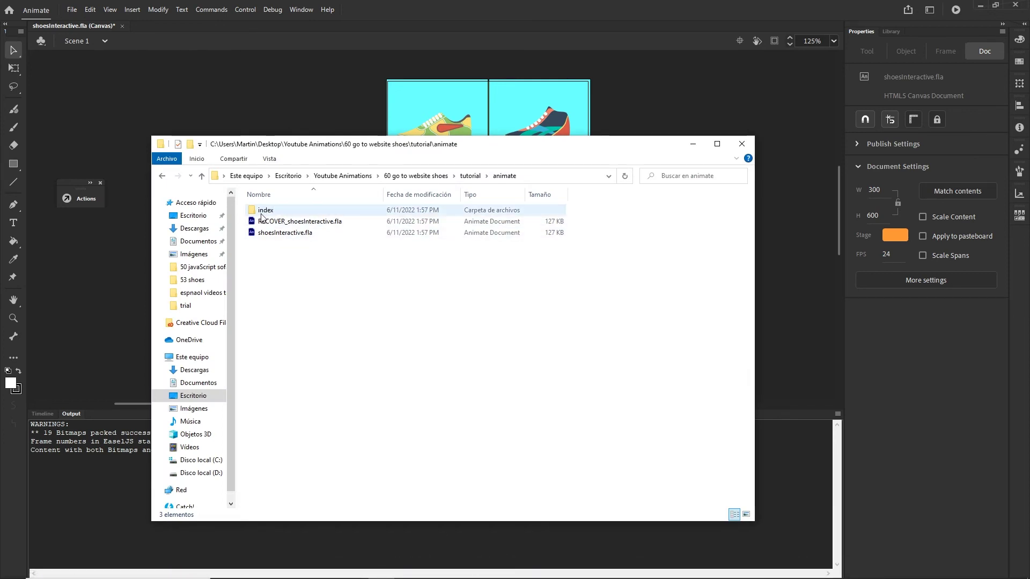
double_click(263, 212)
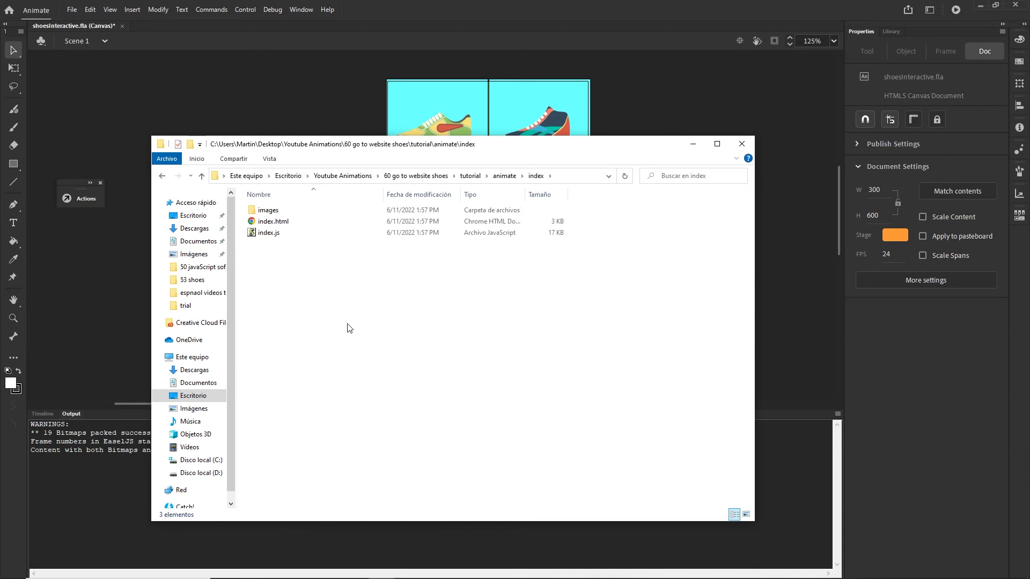
double_click(273, 221)
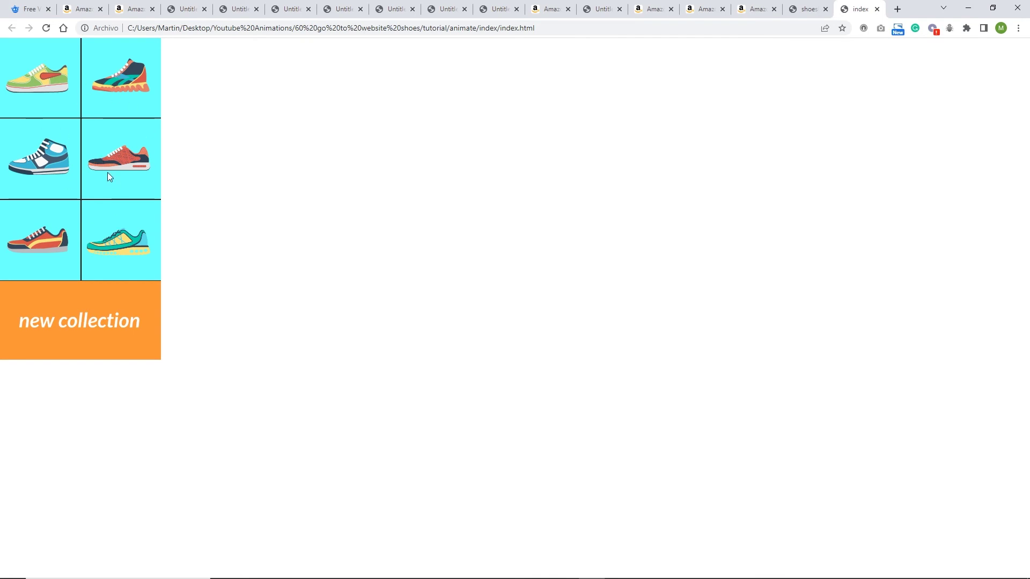
key(F12)
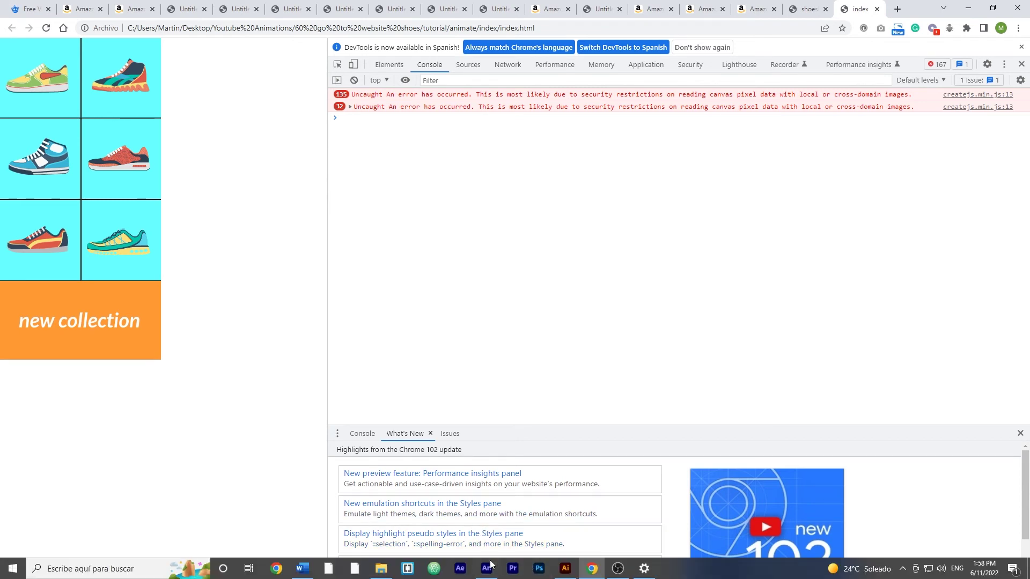
Step: Switch to File Explorer, check the published images folder, and delete everything in the index folder
click(392, 573)
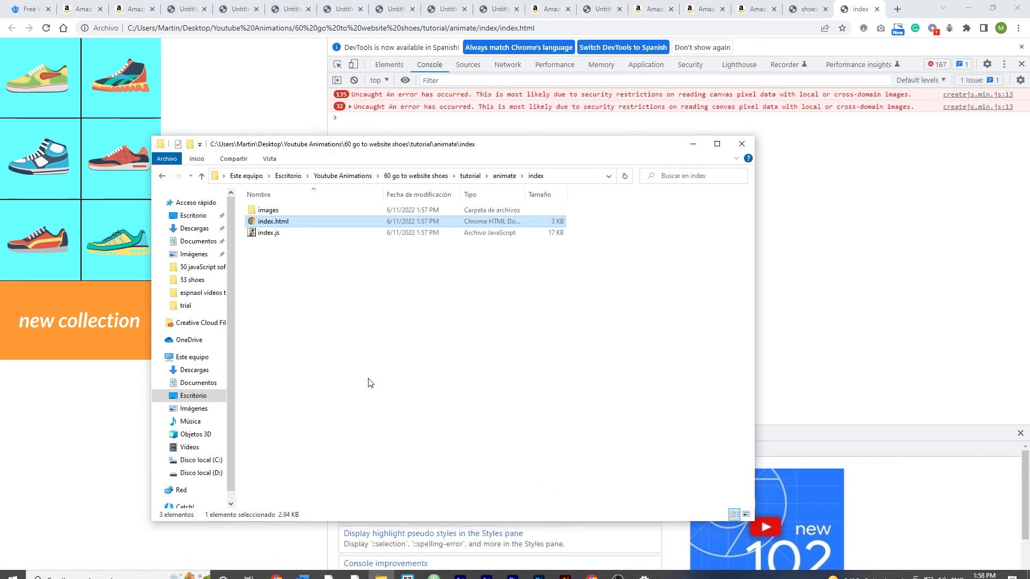
double_click(266, 211)
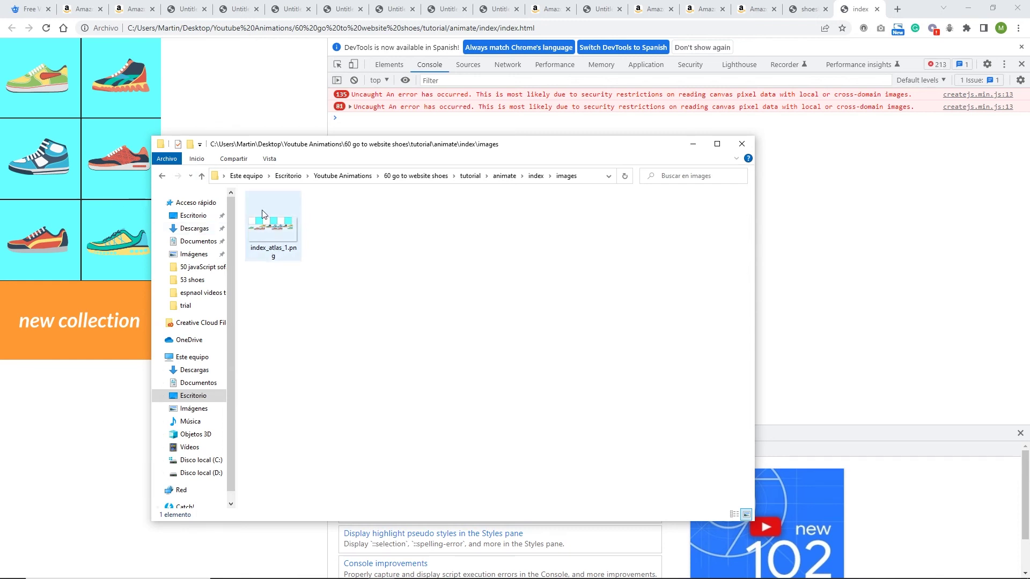
click(162, 176)
click(271, 235)
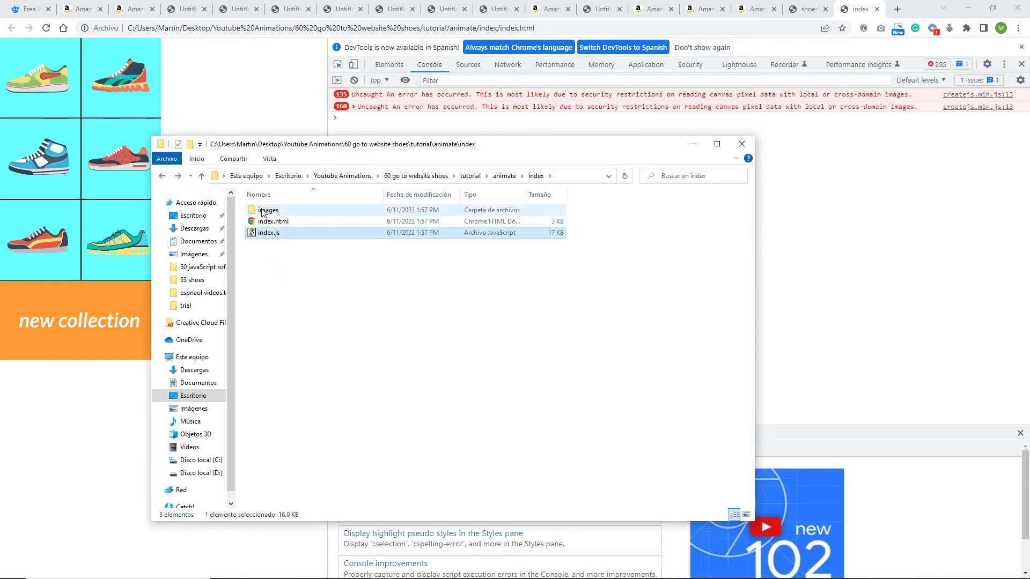
key(ctrl+a)
key(Delete)
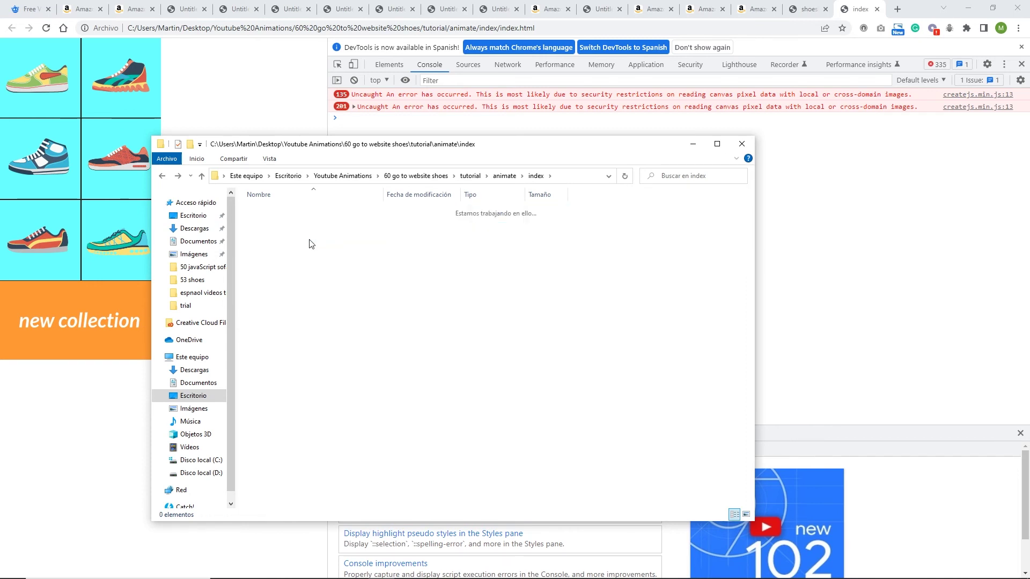
Step: Return to Animate, set the publish settings to export images as Image Assets, and publish the document again
click(487, 570)
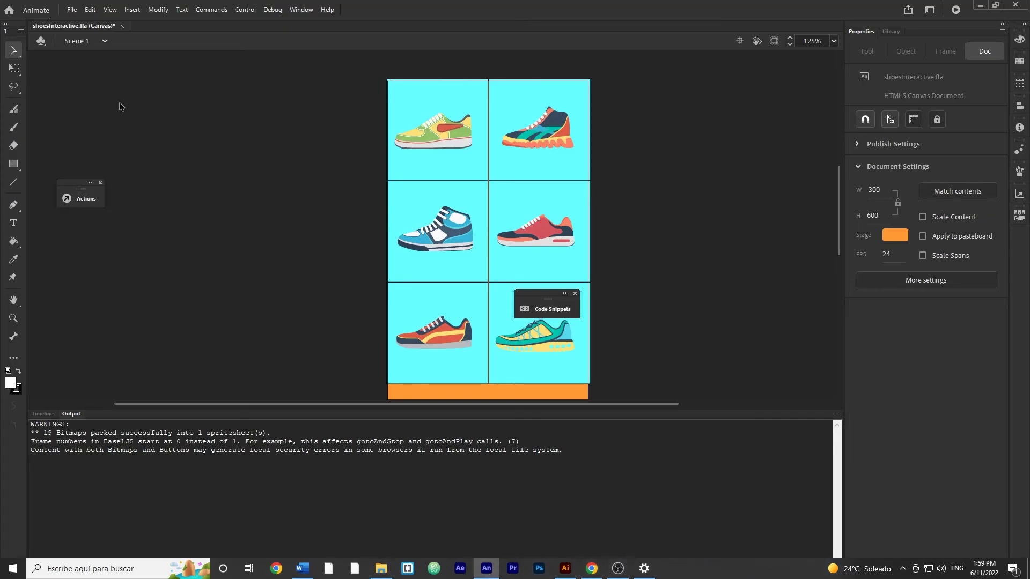
click(71, 10)
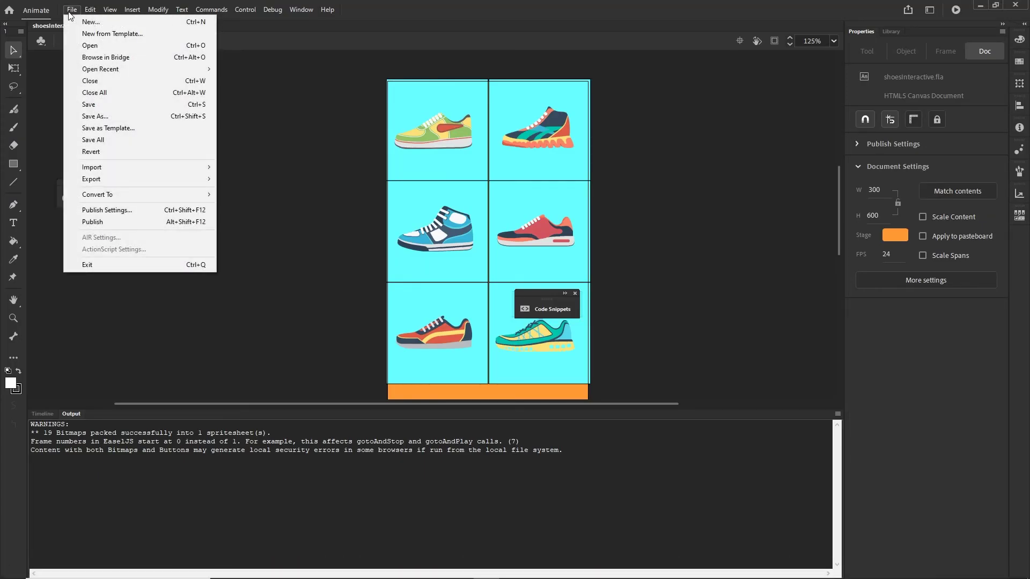
click(128, 211)
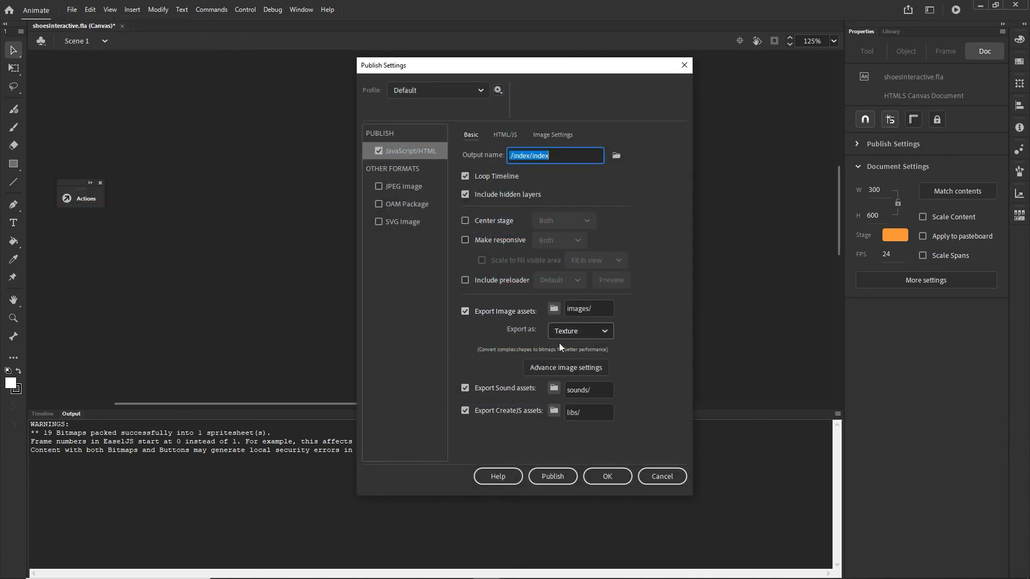
click(606, 333)
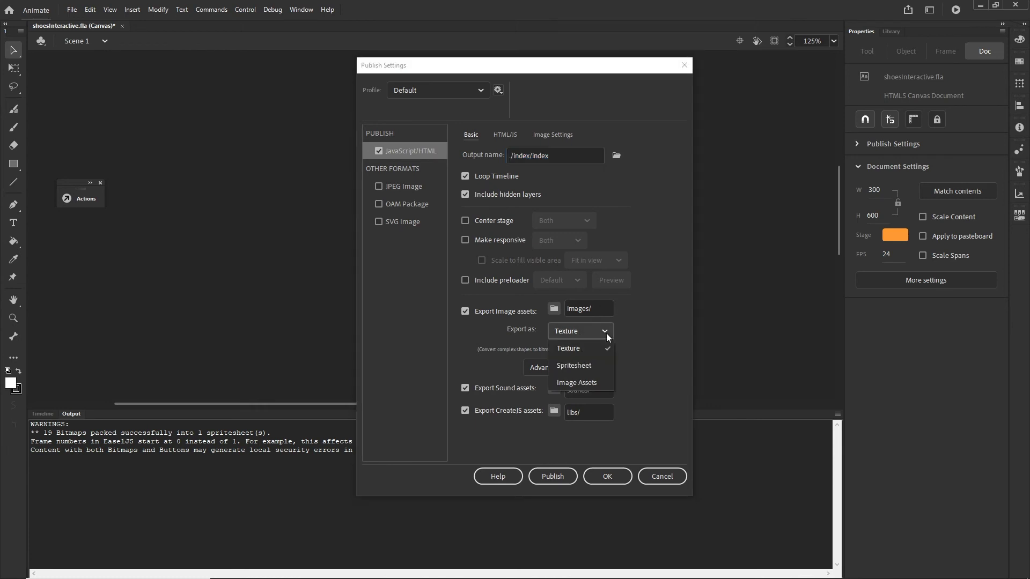
click(591, 384)
click(612, 475)
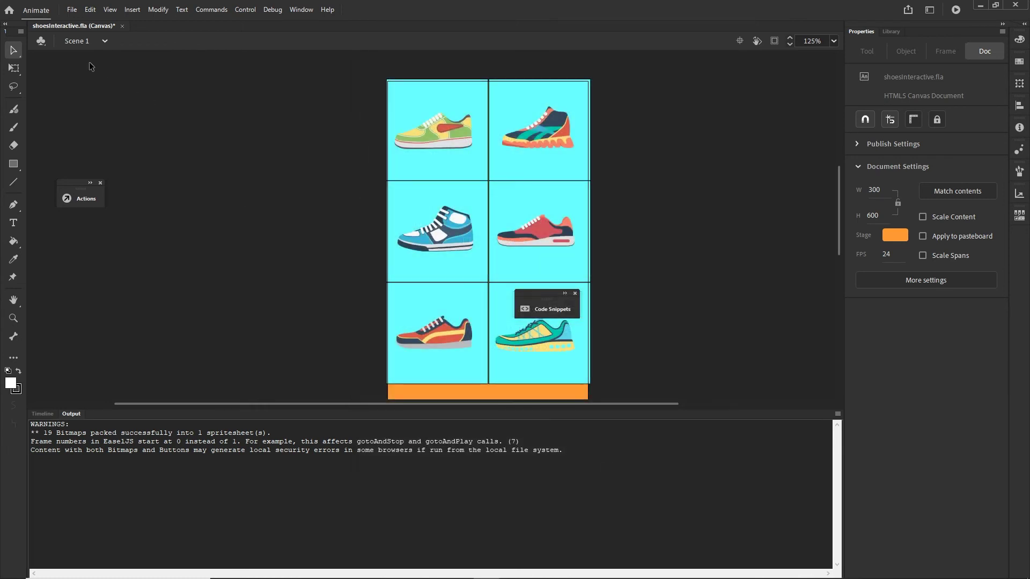
click(67, 12)
click(128, 222)
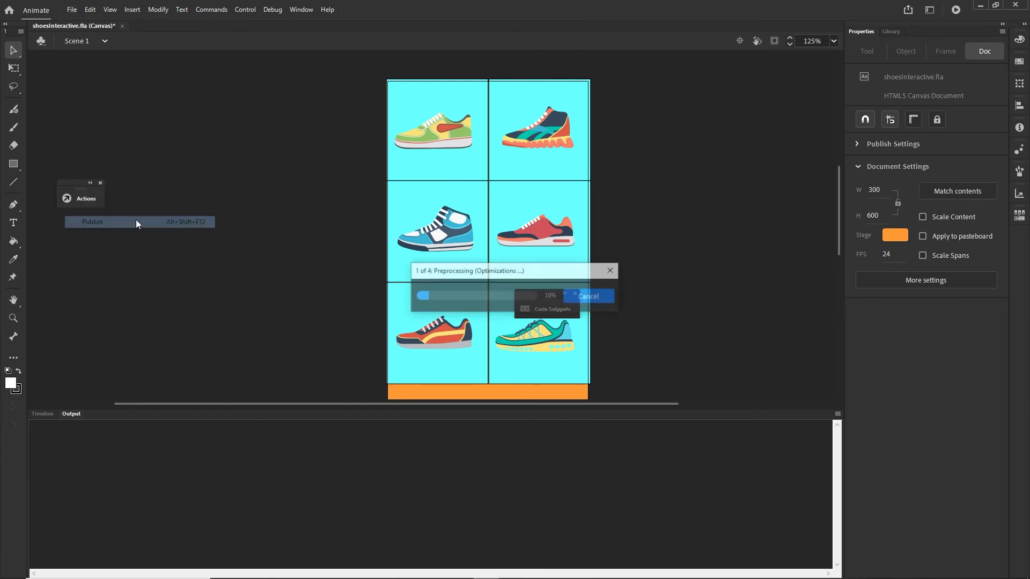
Step: Open the published index.html from the index folder in Chrome, test the first shoe's Amazon link and close the opened product tab
click(381, 575)
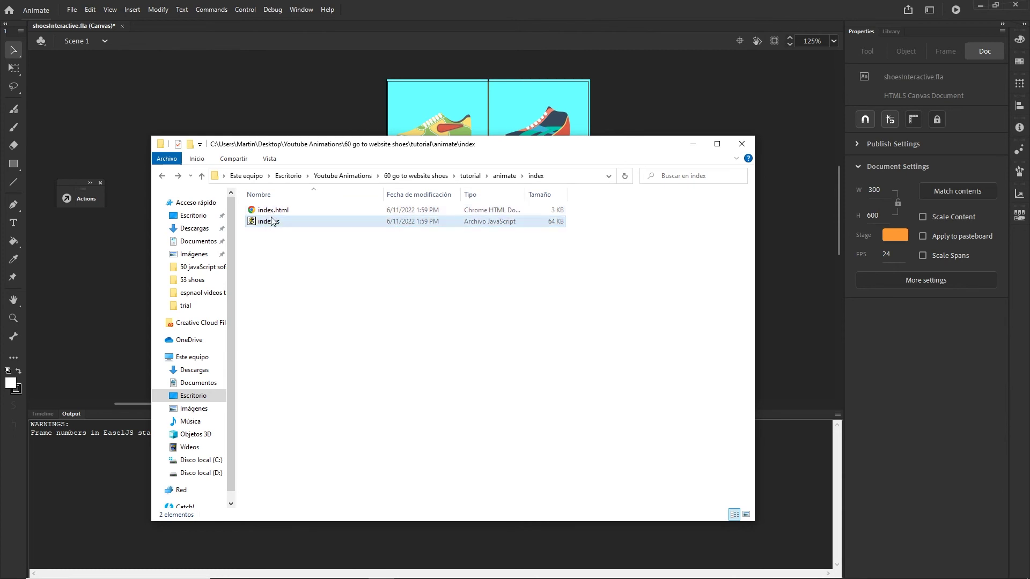
double_click(268, 211)
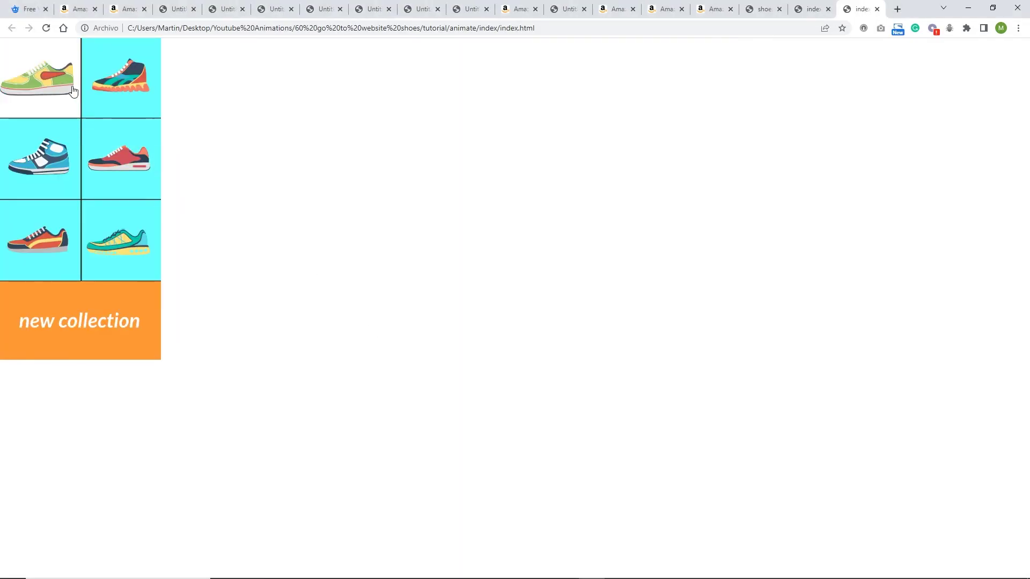
click(42, 83)
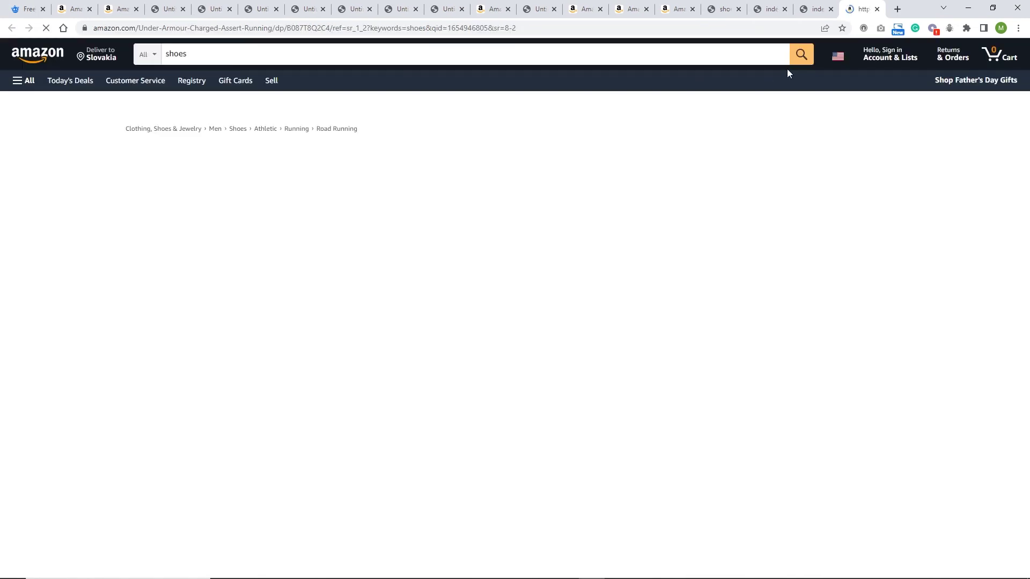
click(877, 9)
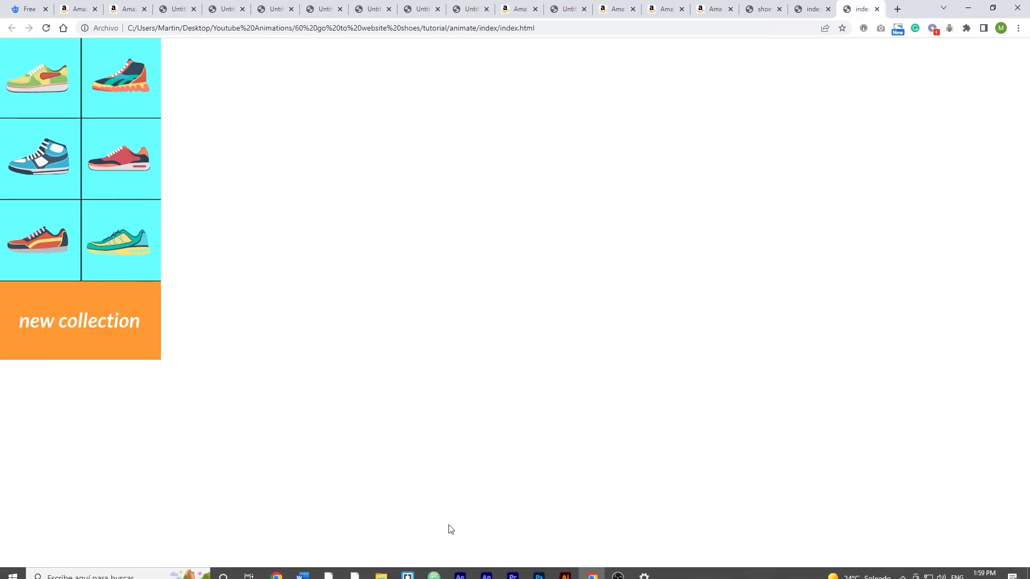
Step: Return to Animate, show the timeline, and reopen the publish settings, keeping Image Assets as the image export format
click(486, 570)
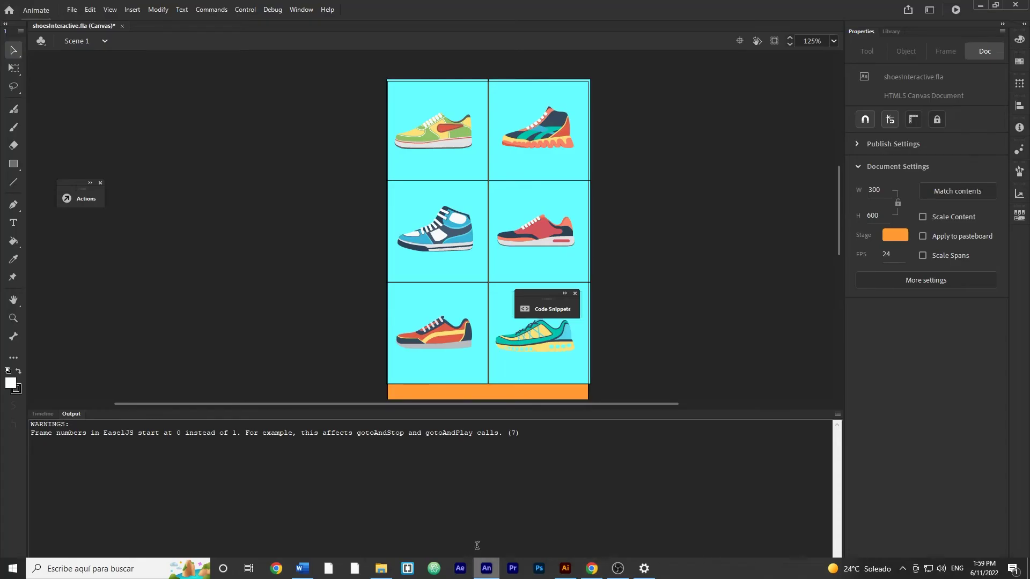
click(43, 414)
click(70, 11)
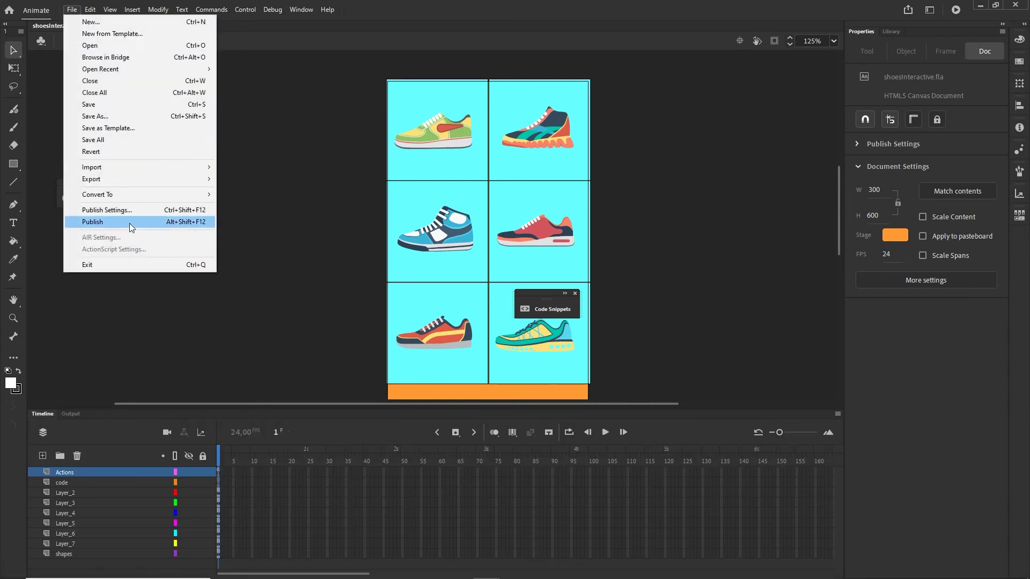
click(107, 210)
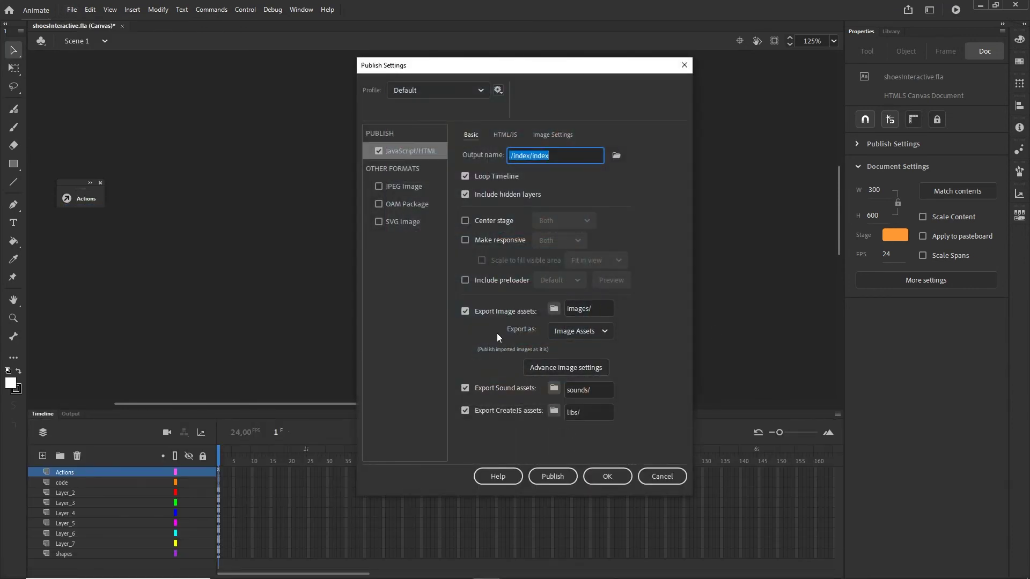
click(603, 334)
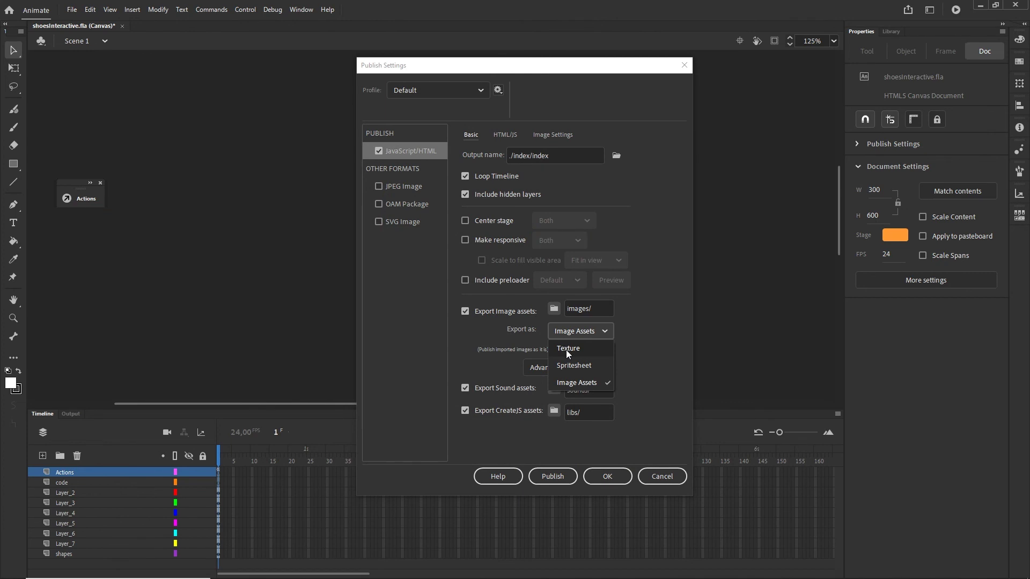
click(574, 383)
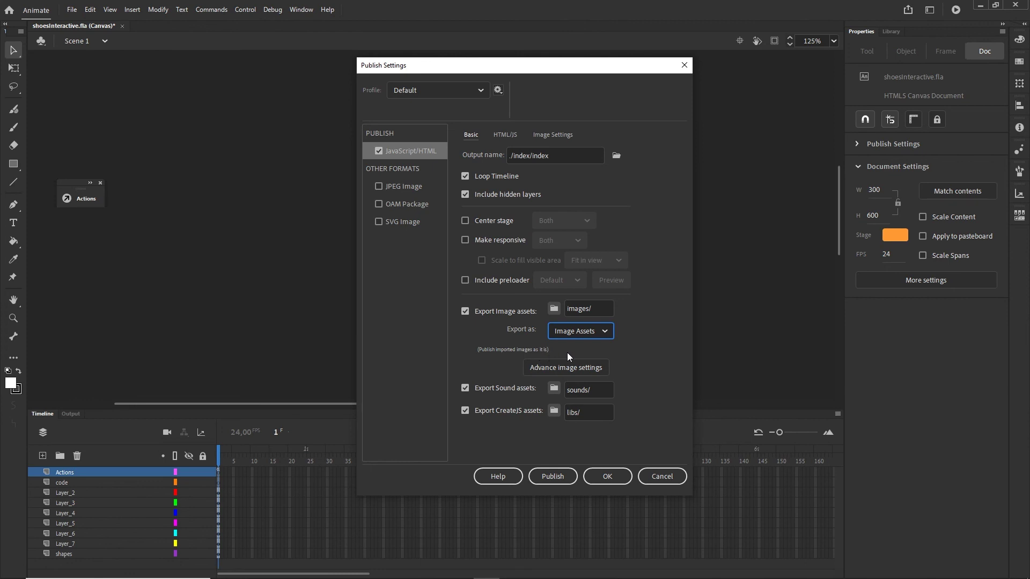
Step: Check the published files in the index folder in File Explorer and return to the publish settings in Animate
drag(565, 65, 495, 128)
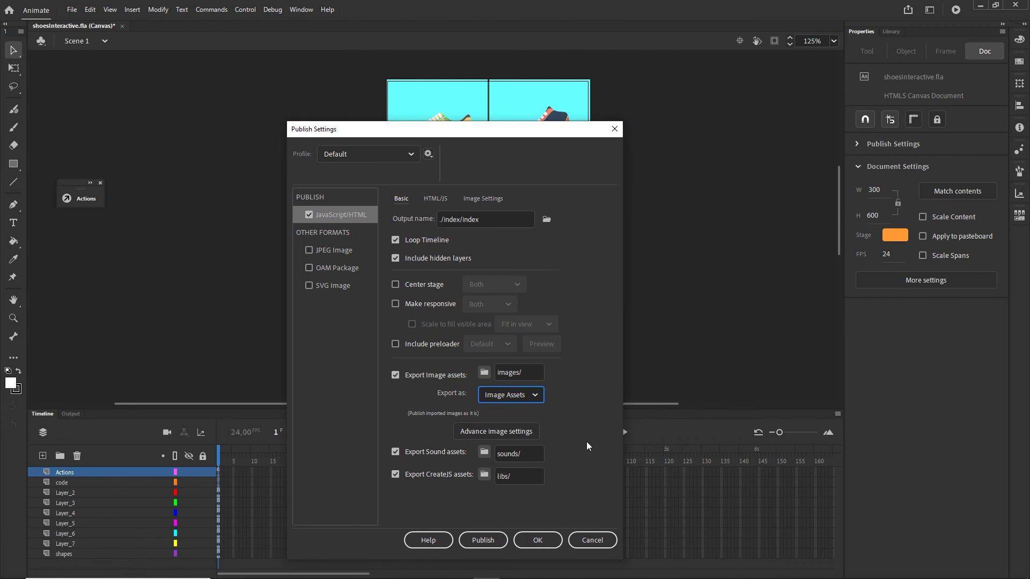
click(381, 568)
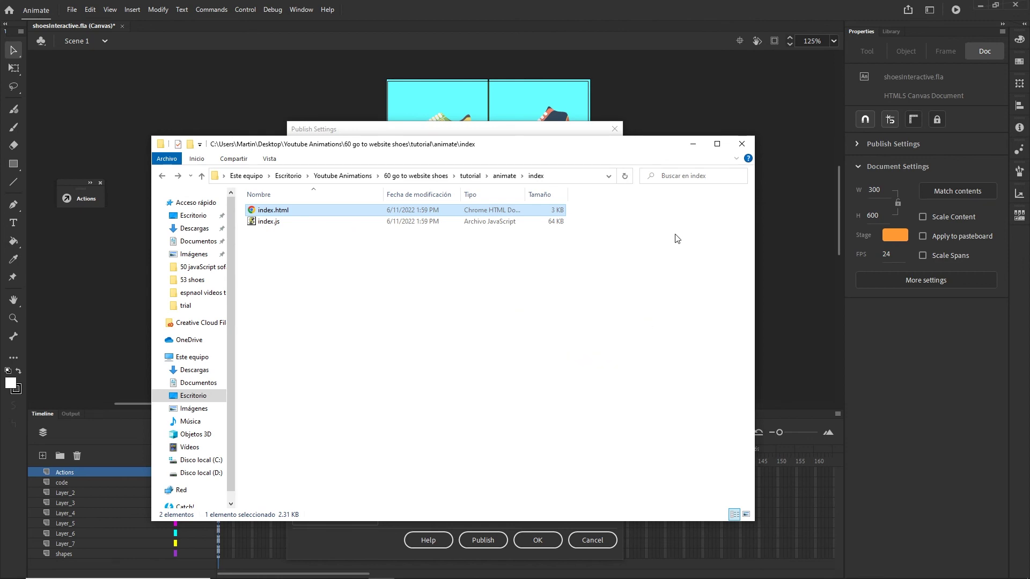
click(692, 144)
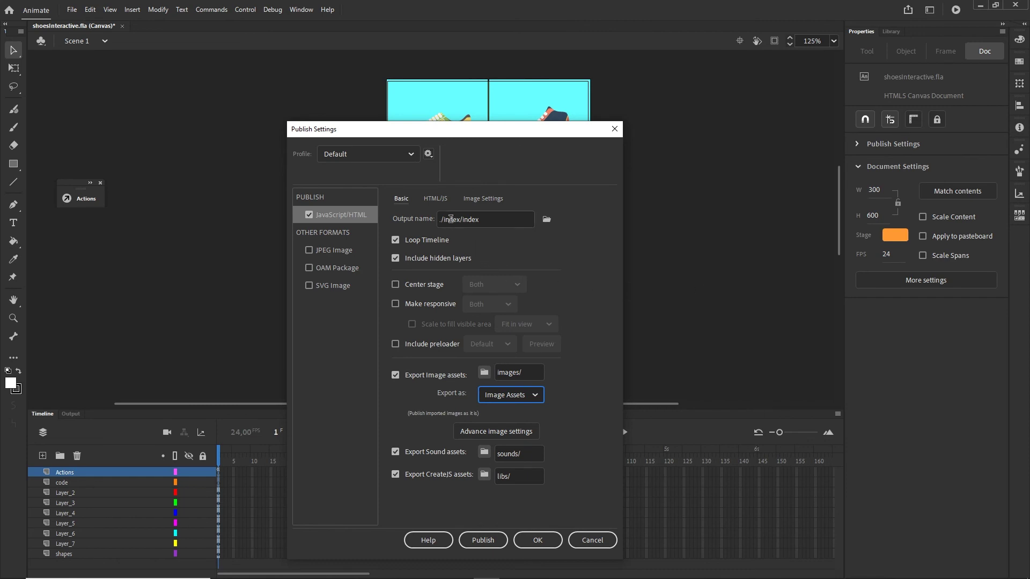
Step: Turn off Hosted Libraries in the HTML/JS publish settings, publish the document again and switch to File Explorer
click(439, 199)
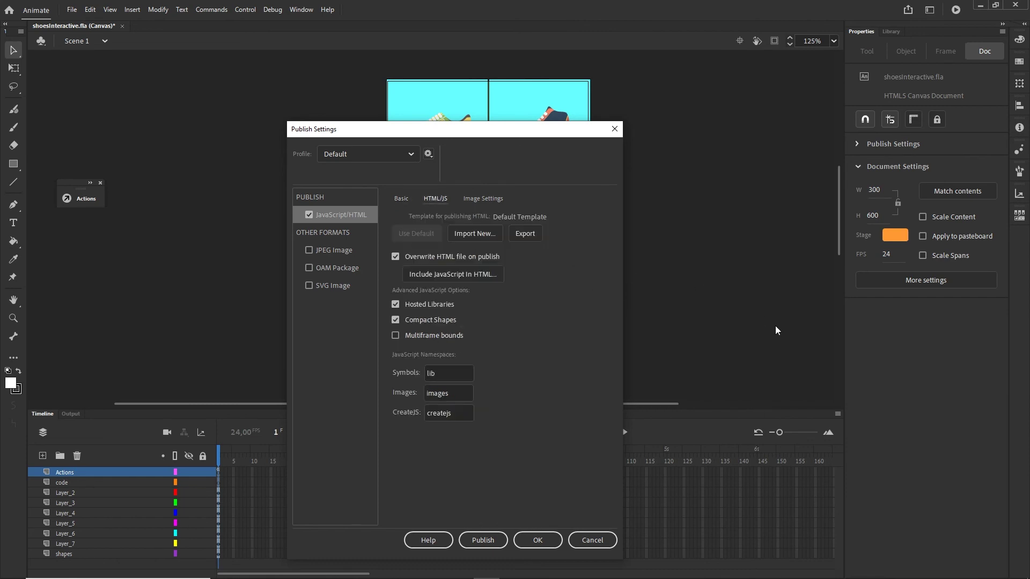
click(396, 305)
click(539, 540)
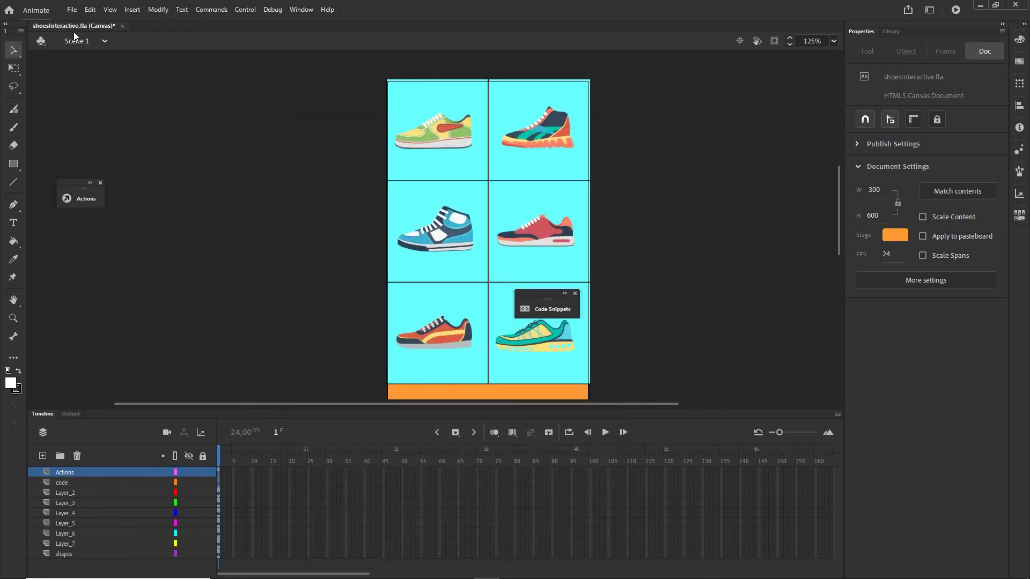
click(72, 10)
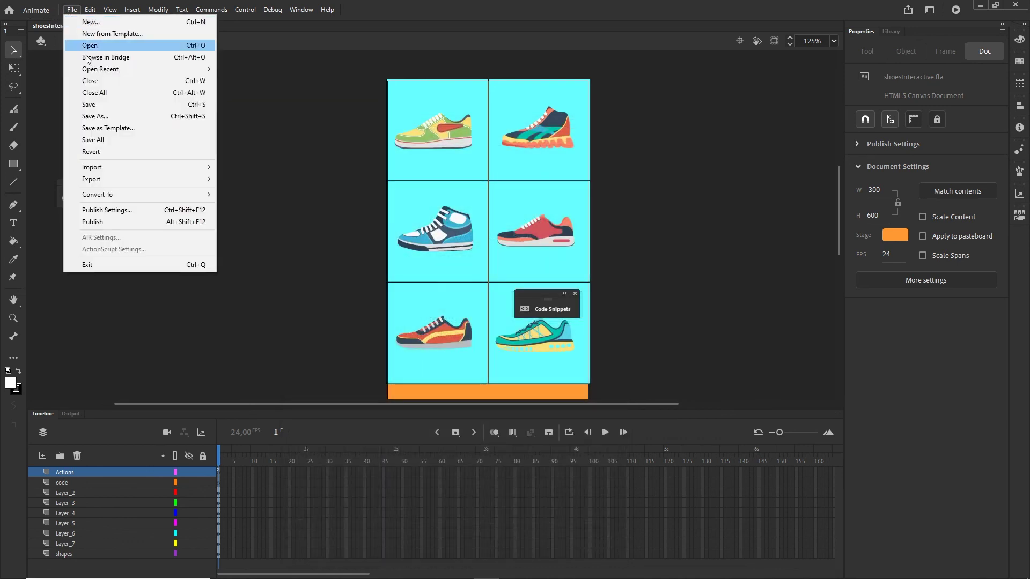
click(94, 222)
click(381, 569)
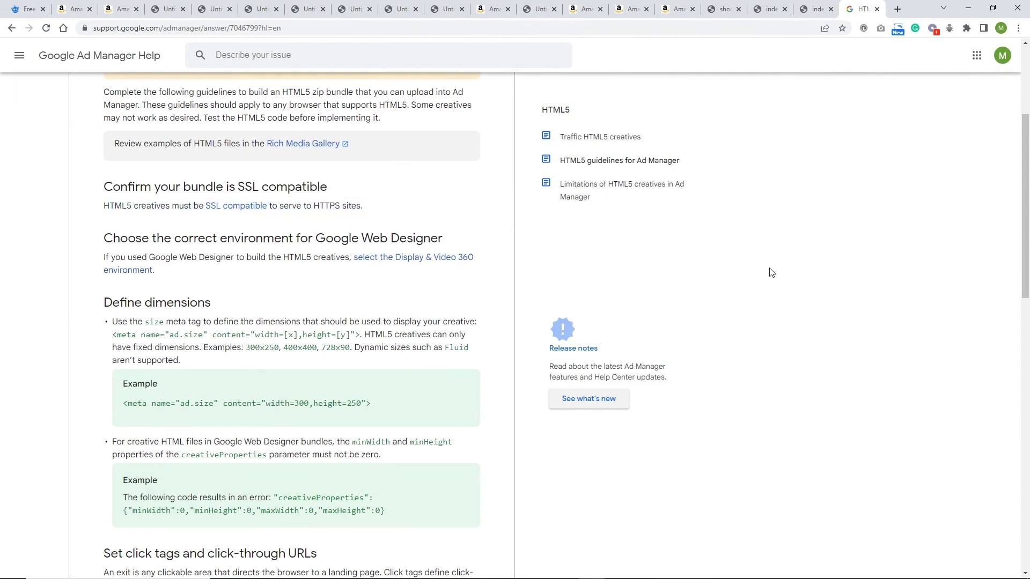
Step: Copy the example ad.size meta tag from the Define dimensions section of Google's HTML5 guidelines for Ad Manager in Chrome
scroll(745, 258, up, 4)
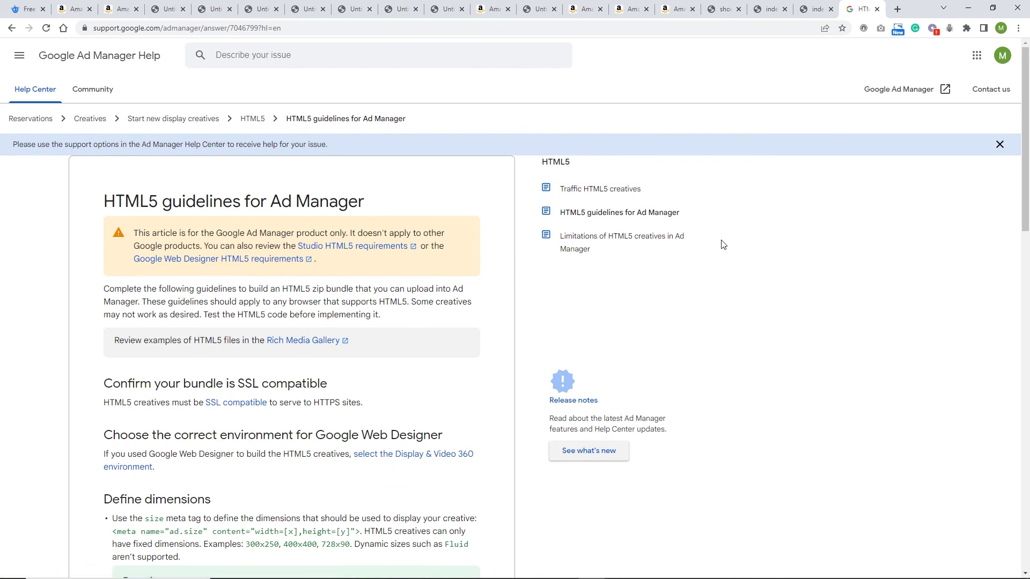
scroll(565, 252, down, 3)
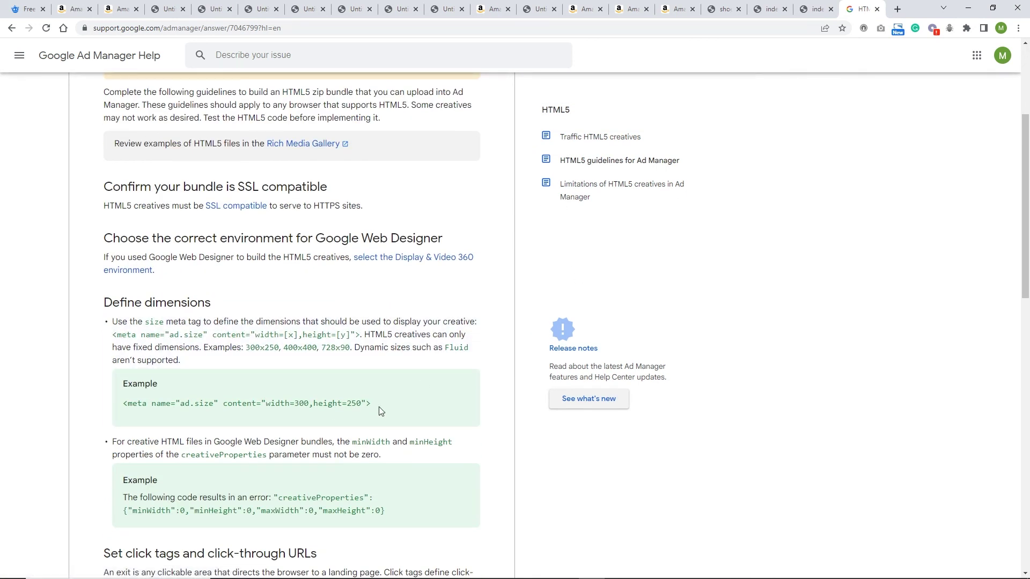
drag(375, 405, 125, 411)
key(ctrl+c)
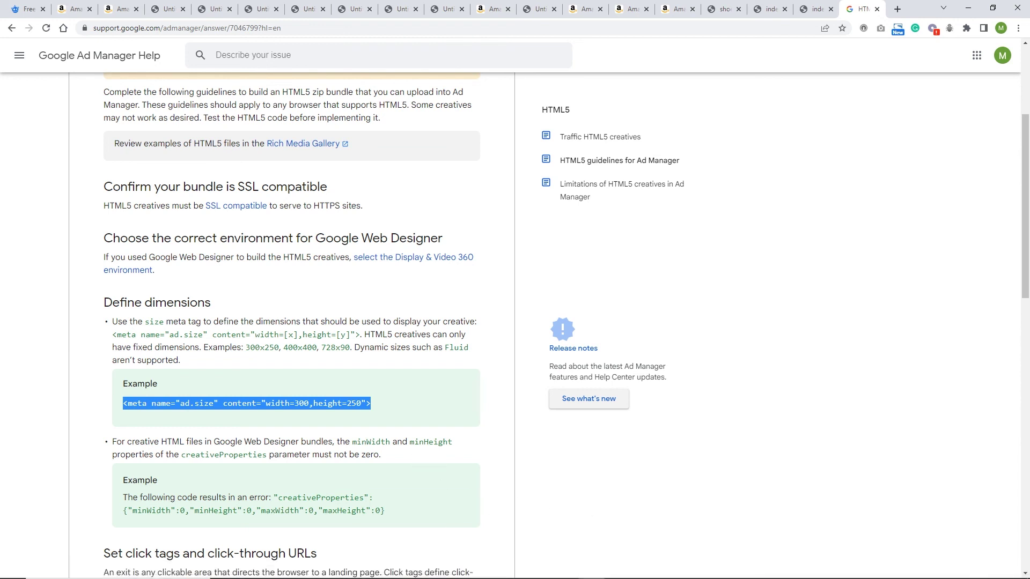
Step: Open index.html from the index folder in Brackets and paste the ad.size meta tag on a new line below the authoring-tool meta tag
click(381, 576)
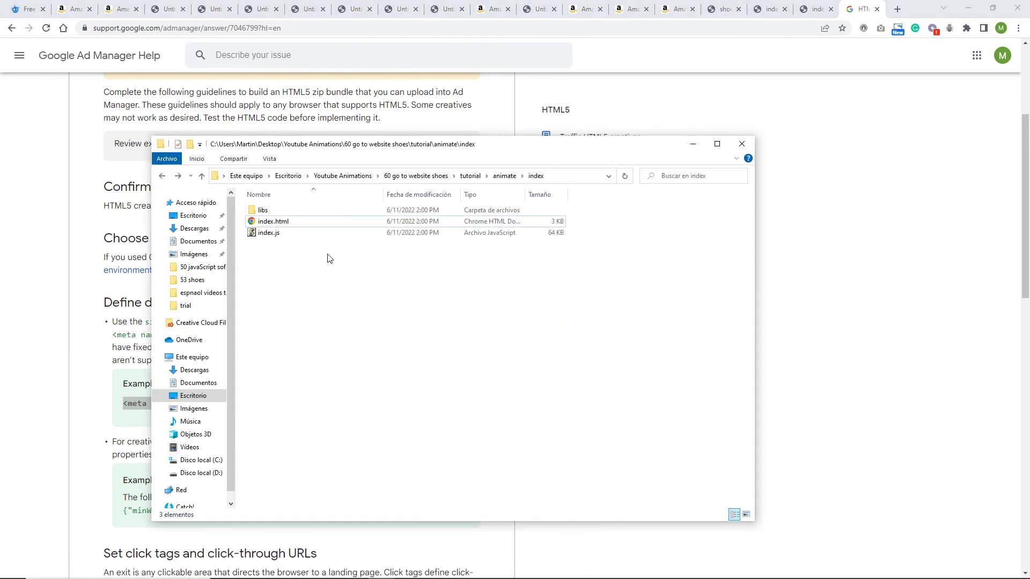
right_click(277, 227)
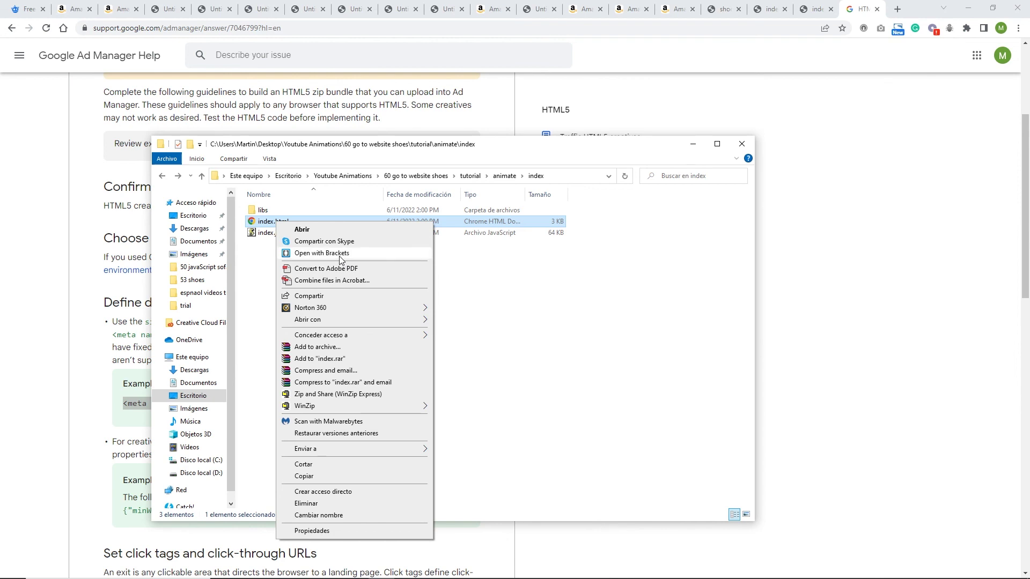
click(339, 261)
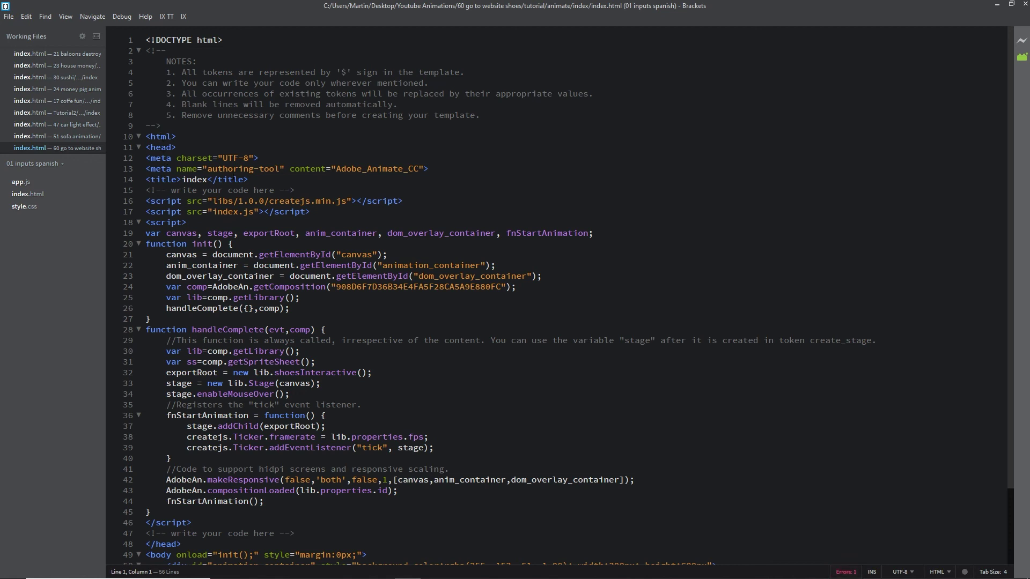
click(440, 168)
key(Return)
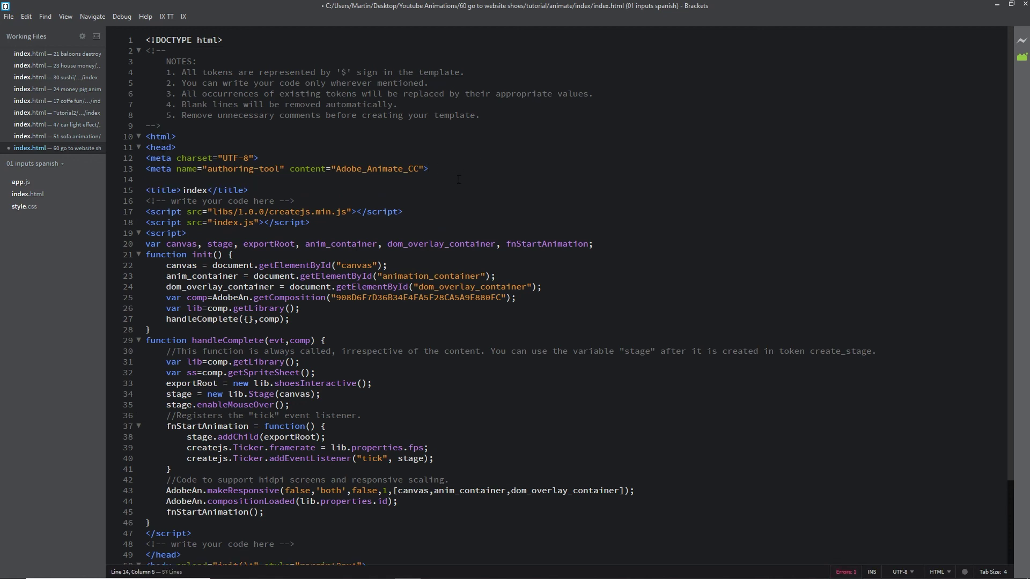
key(ctrl+v)
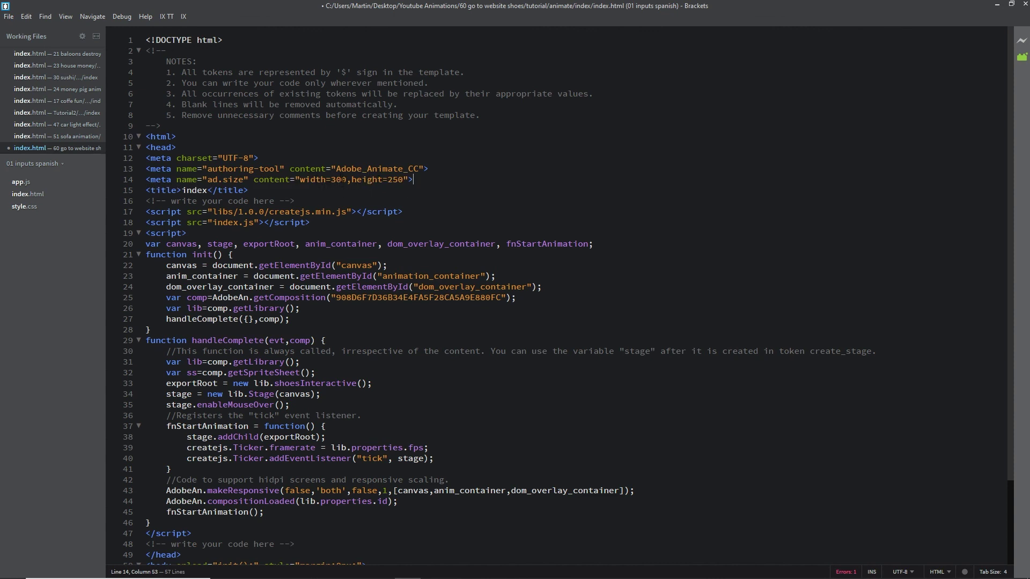
Step: Set the height in the ad.size meta tag to 600 and save index.html
key(Left)
key(Left)
key(Left)
key(shift+Left)
key(shift+Left)
text(^)
key(BackSpace)
text(60)
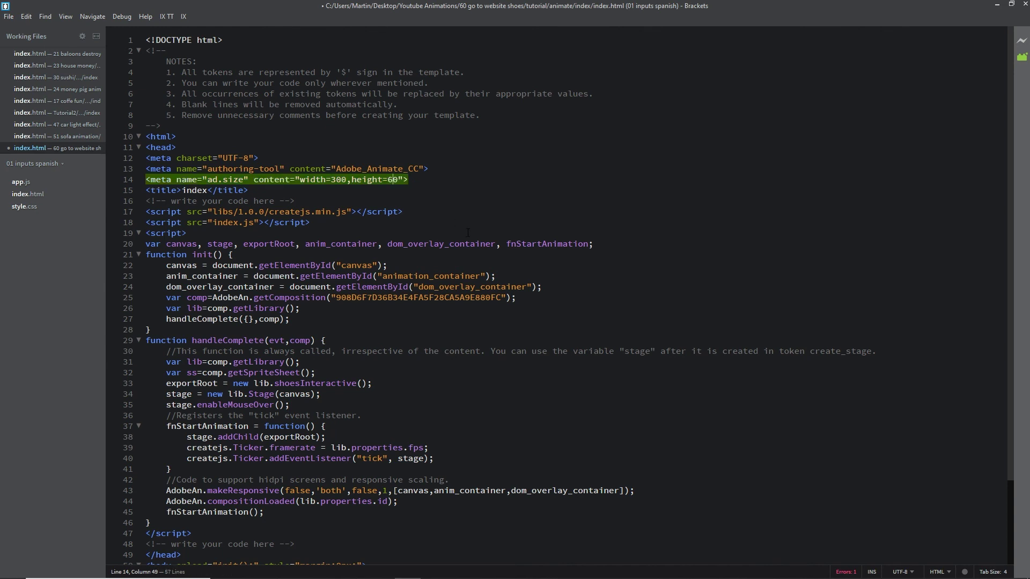
key(ctrl+s)
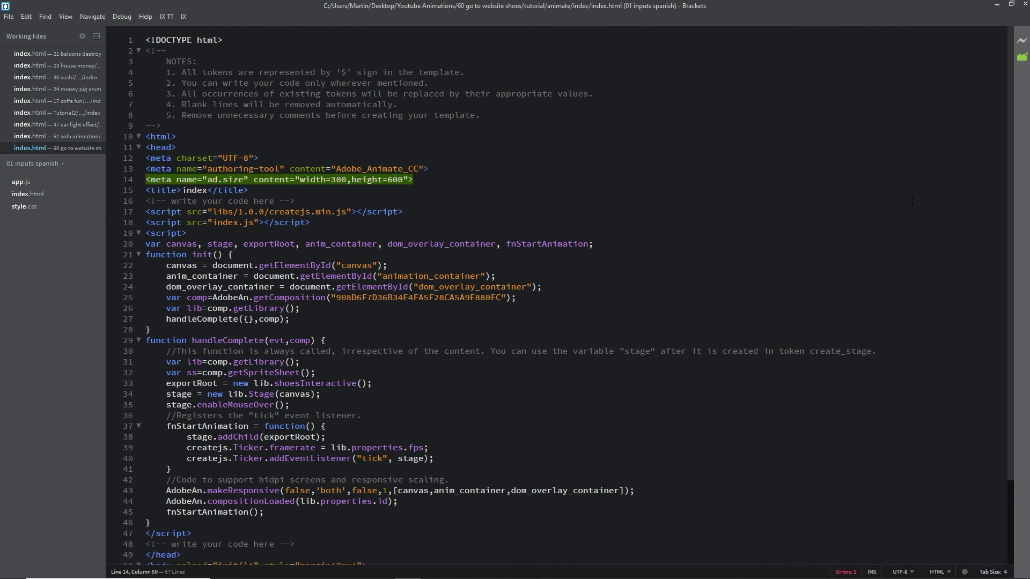
Step: Compress the index folder into index.zip inside the animate folder in File Explorer, and return to Animate
click(997, 4)
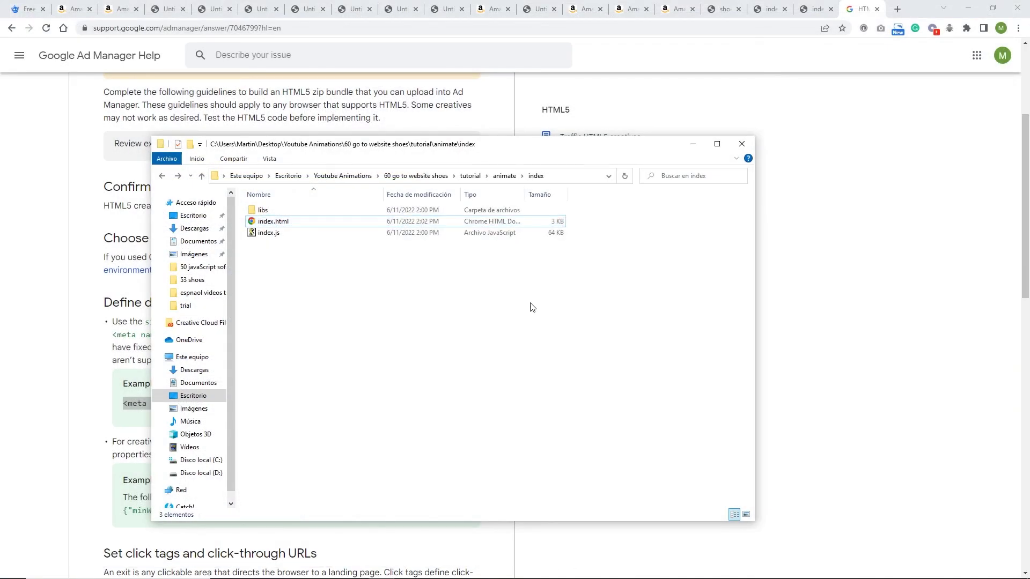
click(505, 175)
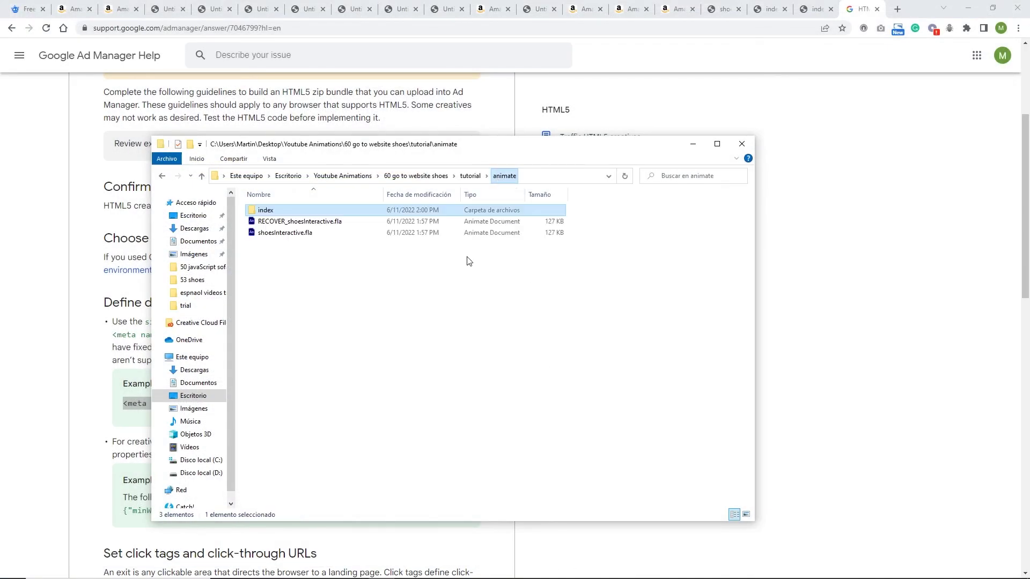
right_click(267, 213)
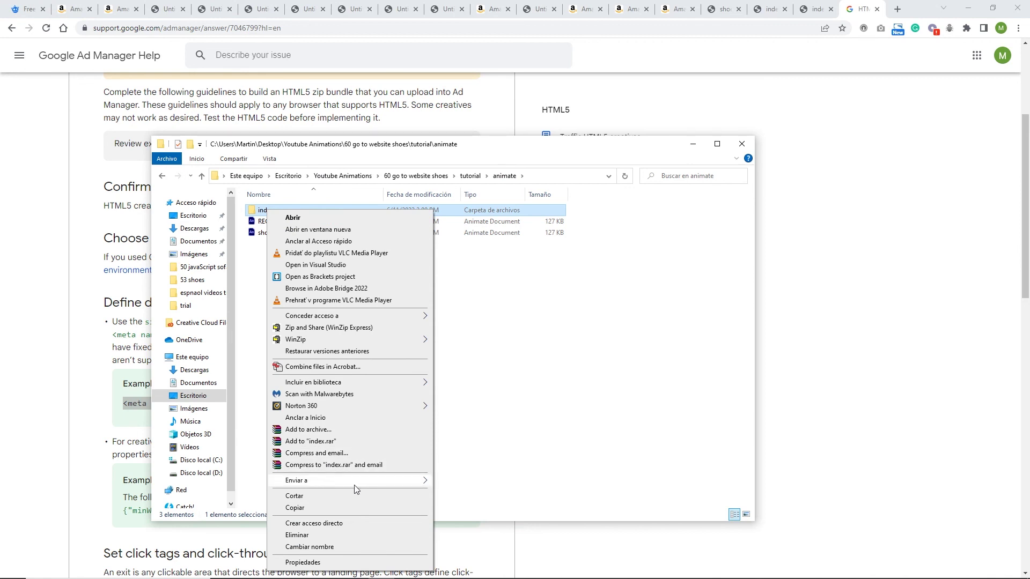
mouse_move(311, 482)
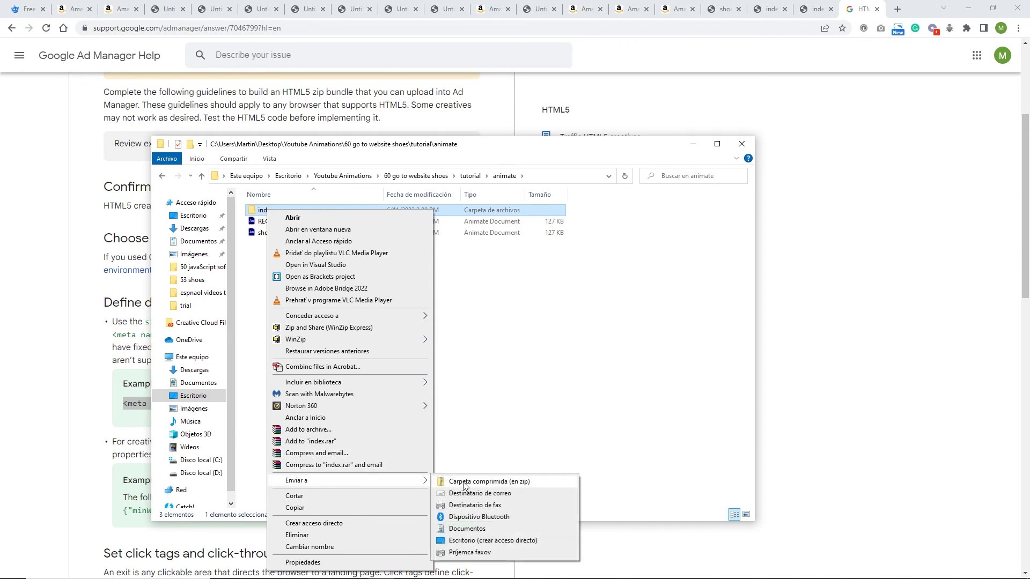
click(489, 484)
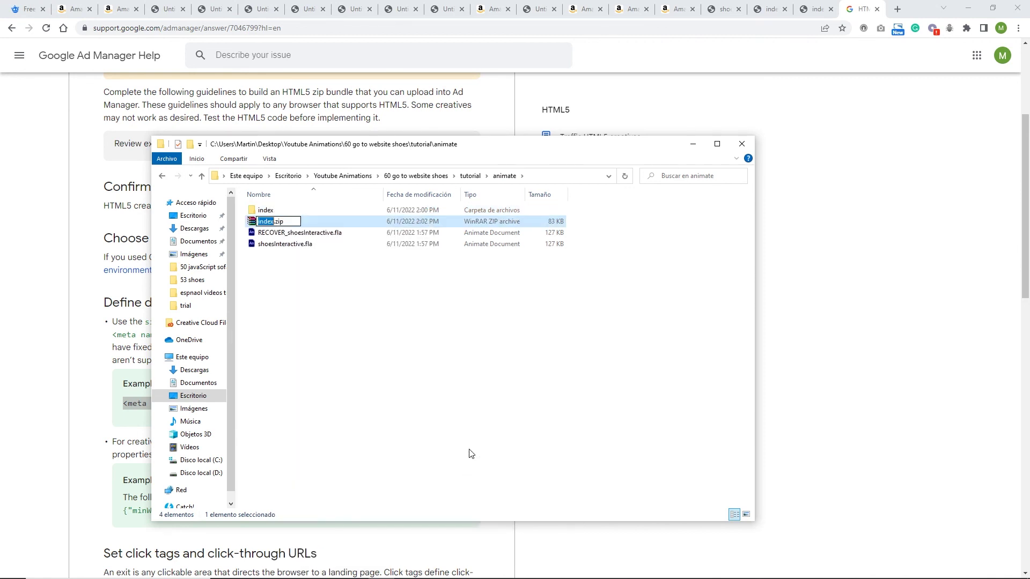
click(435, 364)
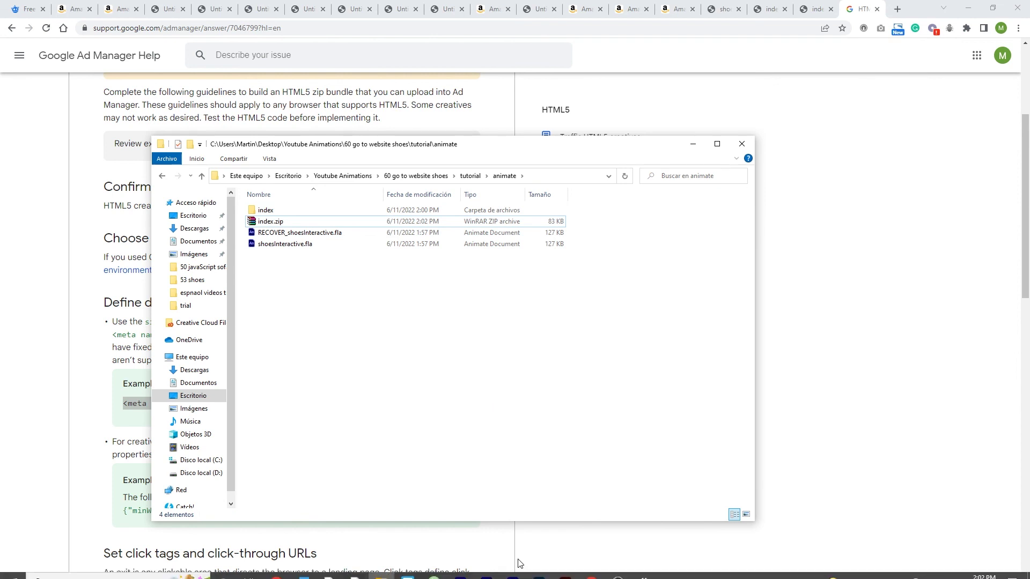
click(487, 572)
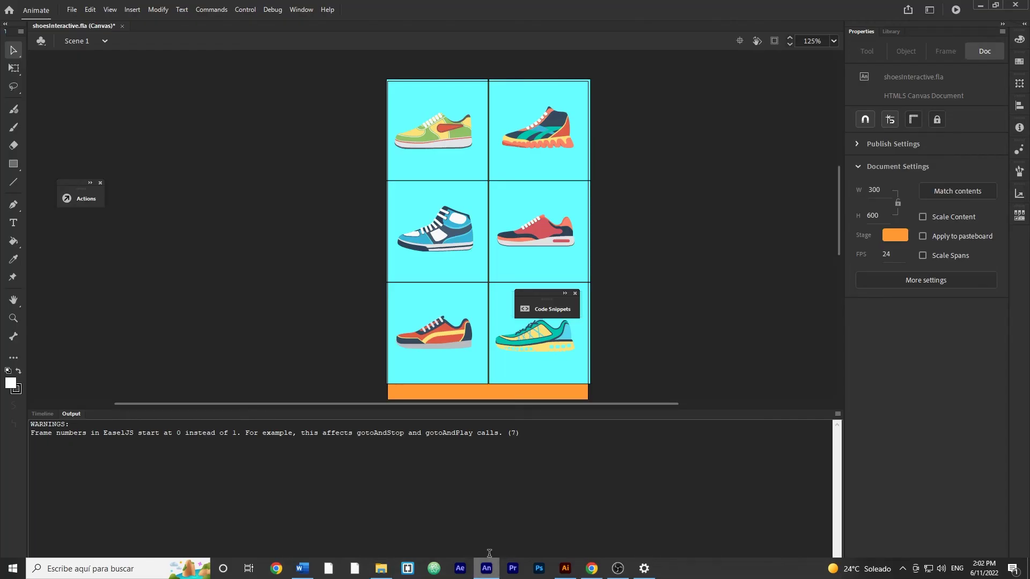